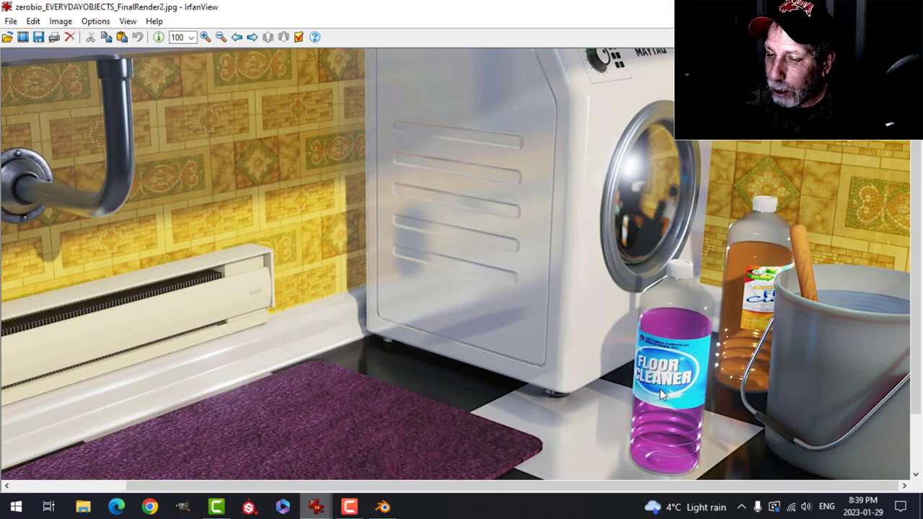
# Switch to Blender and add a cylinder mesh with 18 vertices
pyautogui.click(392, 508)
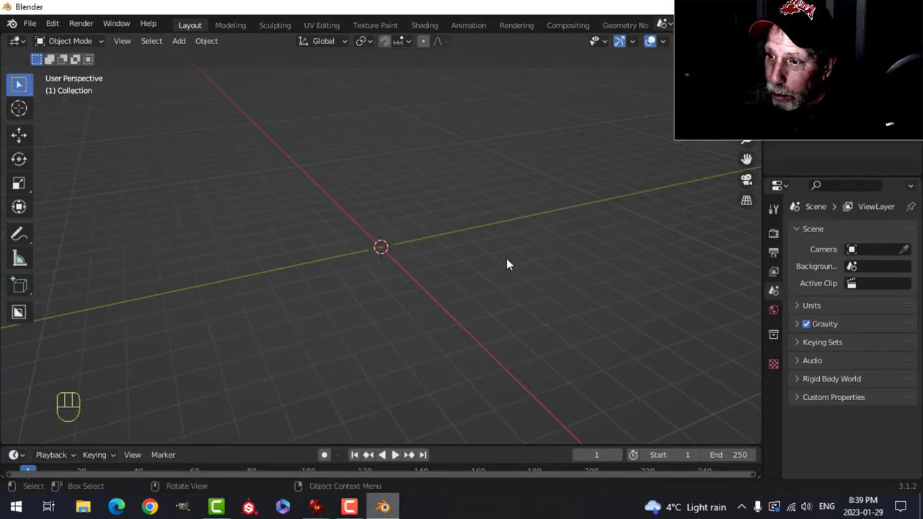
pyautogui.moveTo(507, 261); pyautogui.dragTo(467, 257, button='middle')
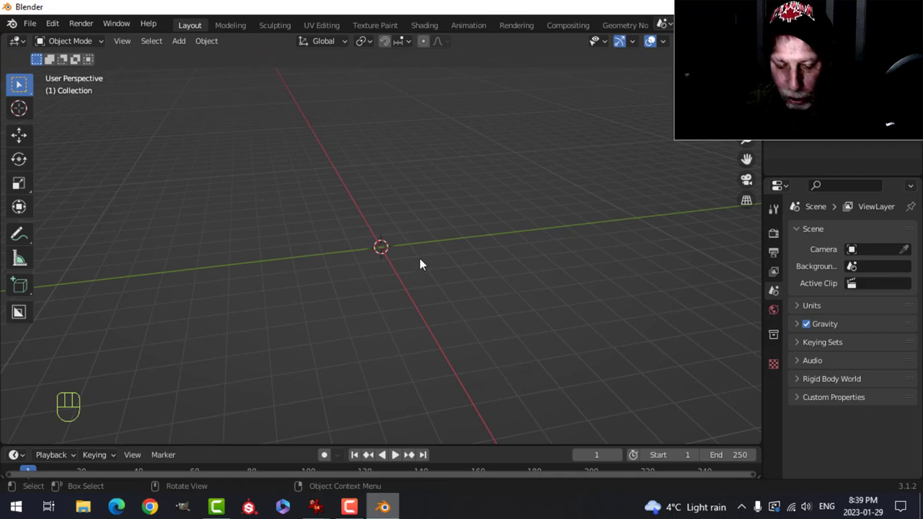
pyautogui.hotkey('shift', 'a')
pyautogui.moveTo(394, 217)
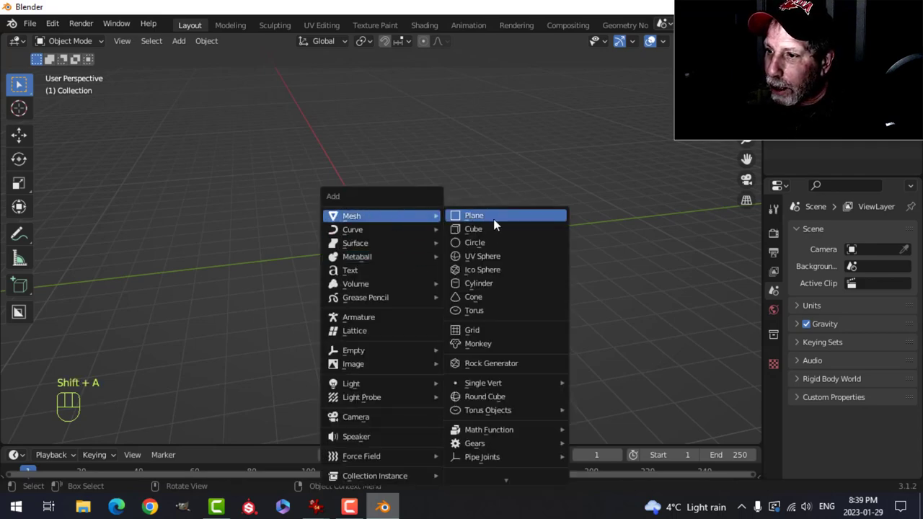
pyautogui.click(485, 283)
pyautogui.click(104, 430)
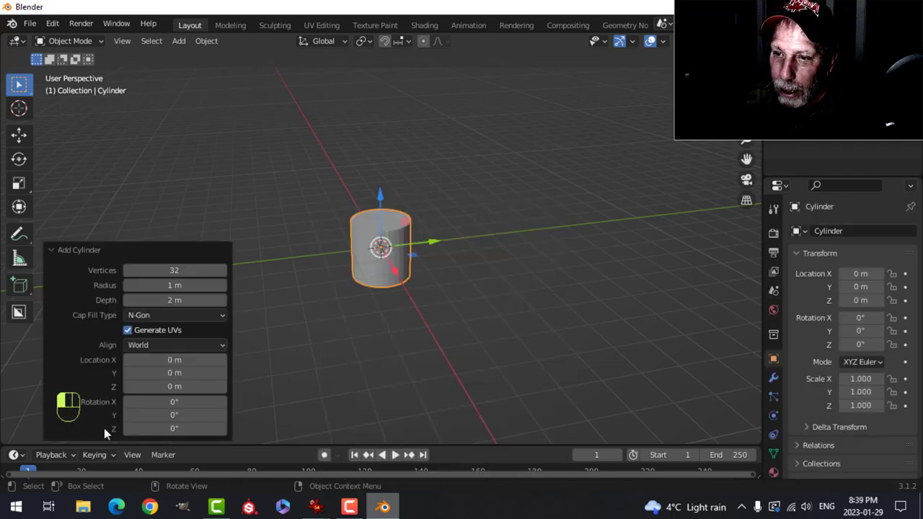
pyautogui.click(175, 269)
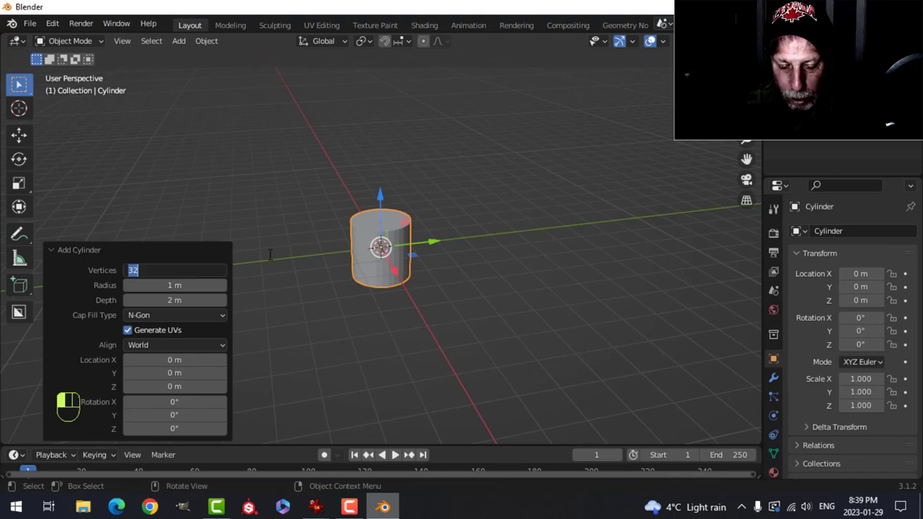
pyautogui.write('1')
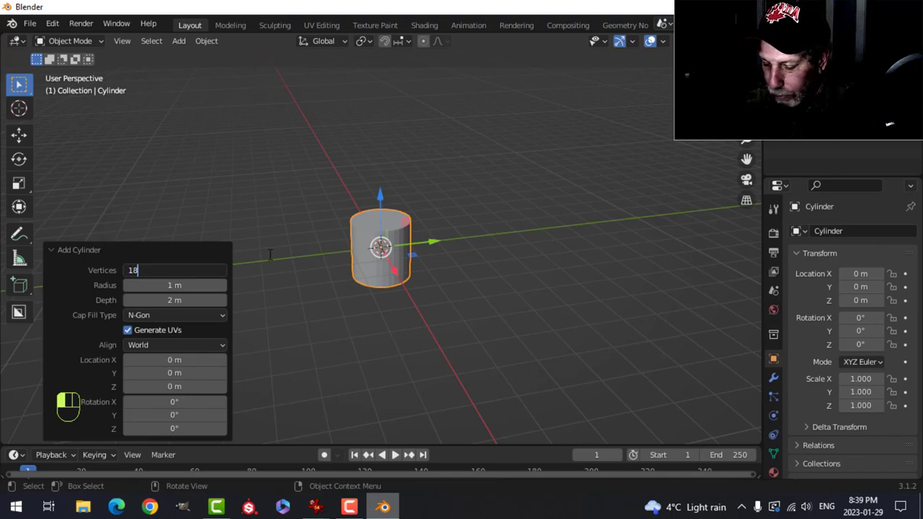
pyautogui.write('8')
pyautogui.press('Return')
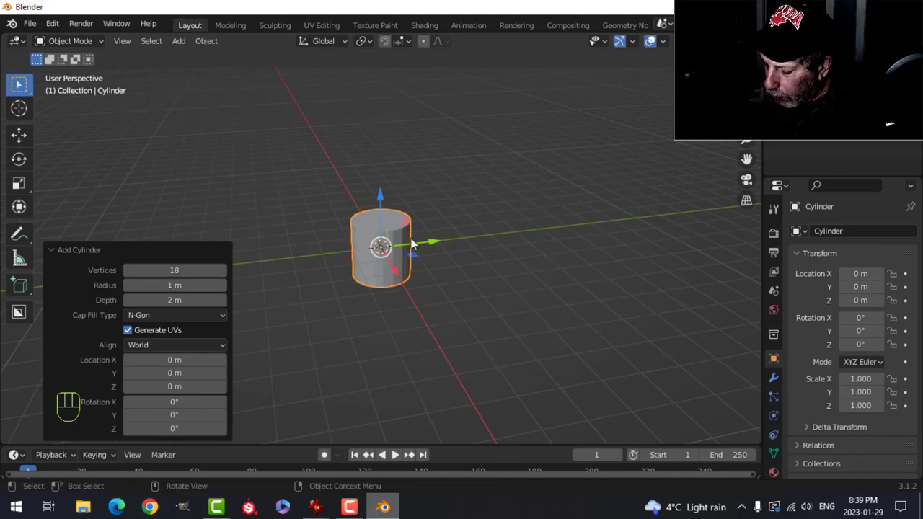
# Move the cylinder up 1 m along Z so its base rests on the ground plane
pyautogui.press('KP_1')
pyautogui.click(187, 249)
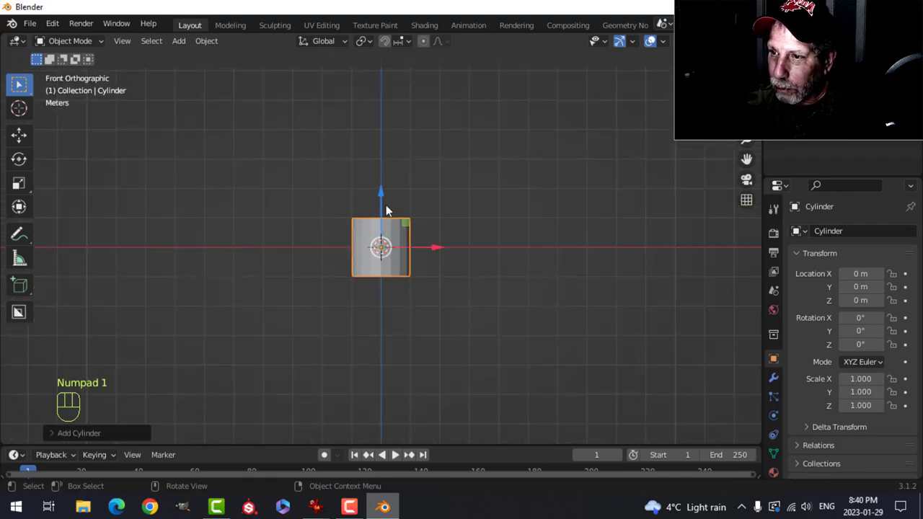
pyautogui.keyDown('ctrl'); pyautogui.moveTo(382, 195); pyautogui.dragTo(404, 169); pyautogui.keyUp('ctrl')
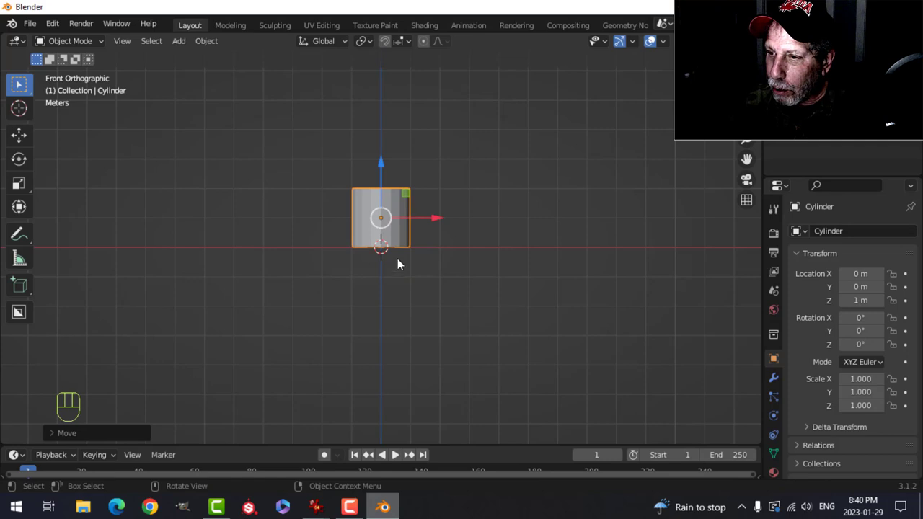
pyautogui.moveTo(398, 264); pyautogui.dragTo(437, 267, button='middle')
# Enter Edit Mode and raise the cylinder's top face along Z to make a tall bottle body
pyautogui.press('Tab')
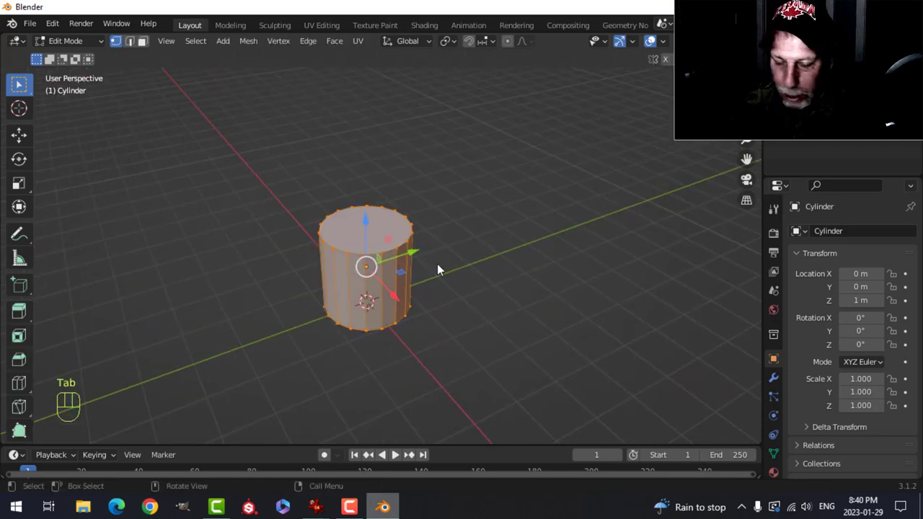
pyautogui.press('3')
pyautogui.click(368, 227)
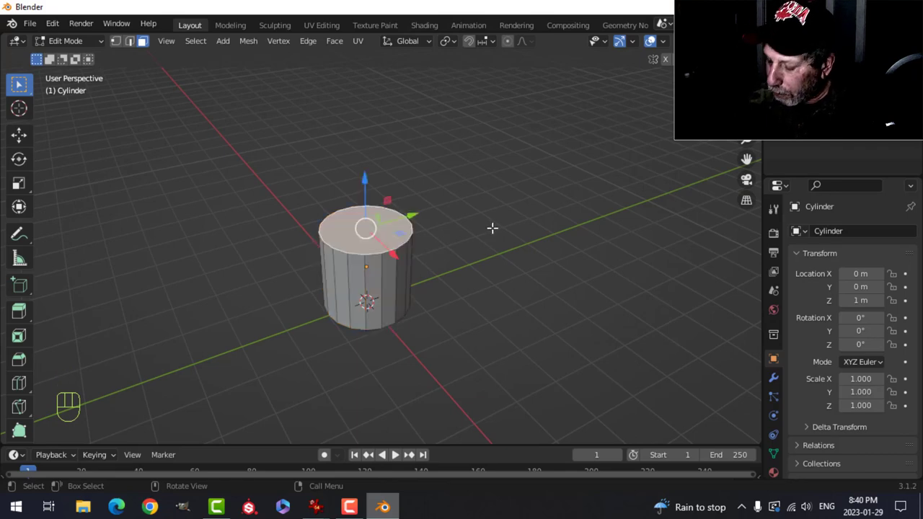
pyautogui.press('KP_1')
pyautogui.keyDown('shift'); pyautogui.moveTo(504, 206); pyautogui.dragTo(472, 279, button='middle'); pyautogui.keyUp('shift')
pyautogui.scroll(-1, 482, 257)
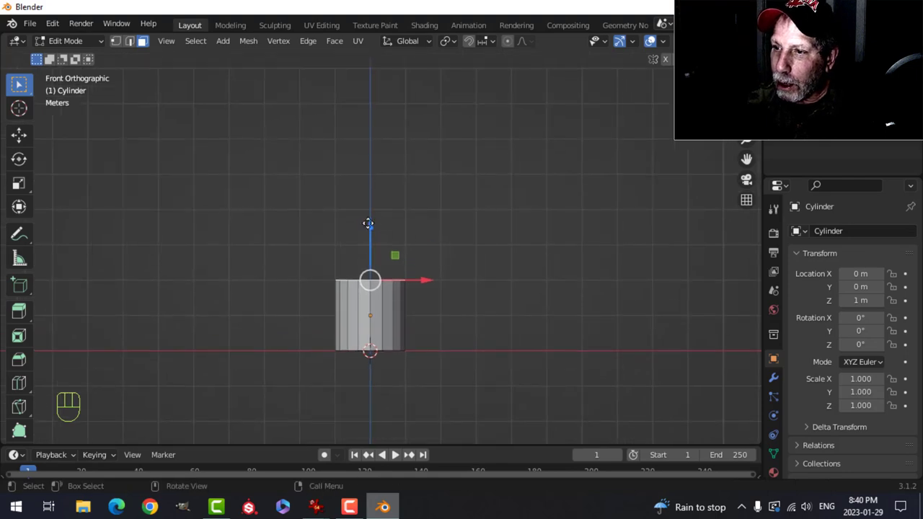
pyautogui.moveTo(369, 223); pyautogui.dragTo(368, 158)
# Extrude the bottle body's top face straight up by about 1.03 m for the shoulder
pyautogui.moveTo(466, 188); pyautogui.dragTo(451, 264, button='middle')
pyautogui.press('KP_1')
pyautogui.scroll(2, 455, 210)
pyautogui.press('e')
pyautogui.rightClick(420, 233)
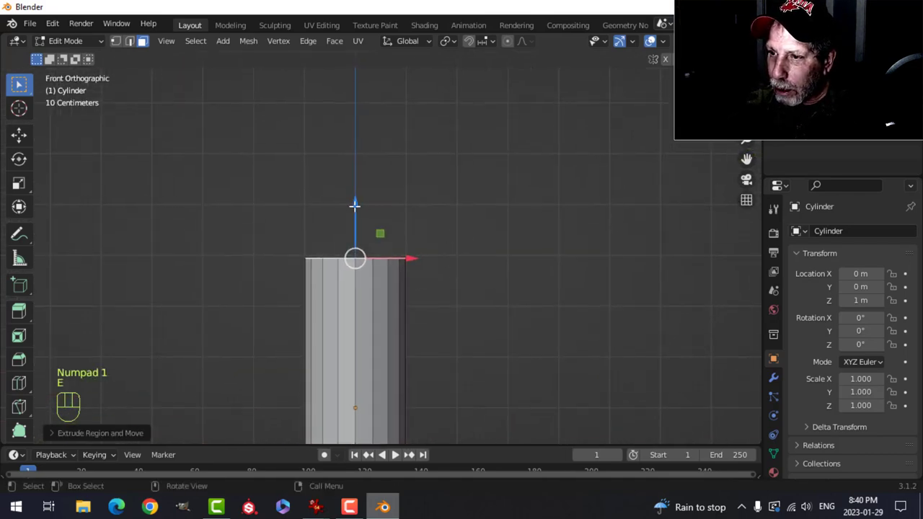
pyautogui.press('e')
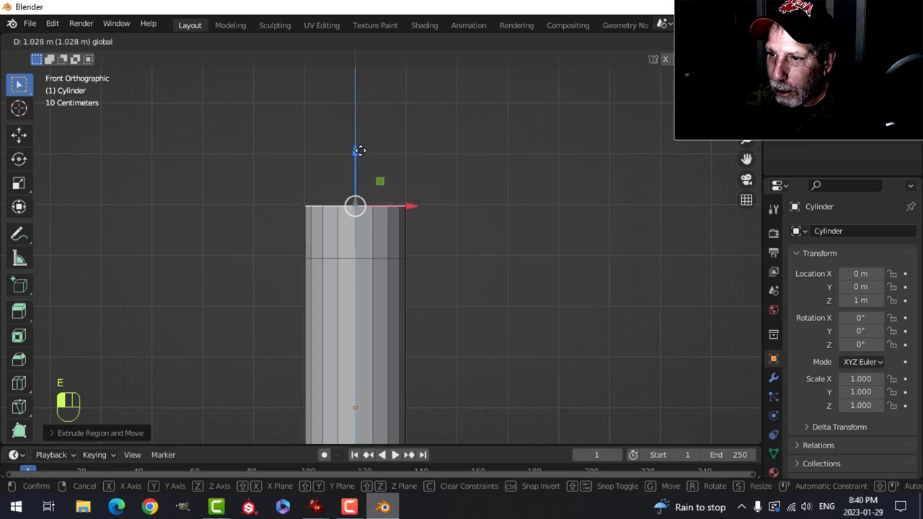
pyautogui.rightClick(285, 205)
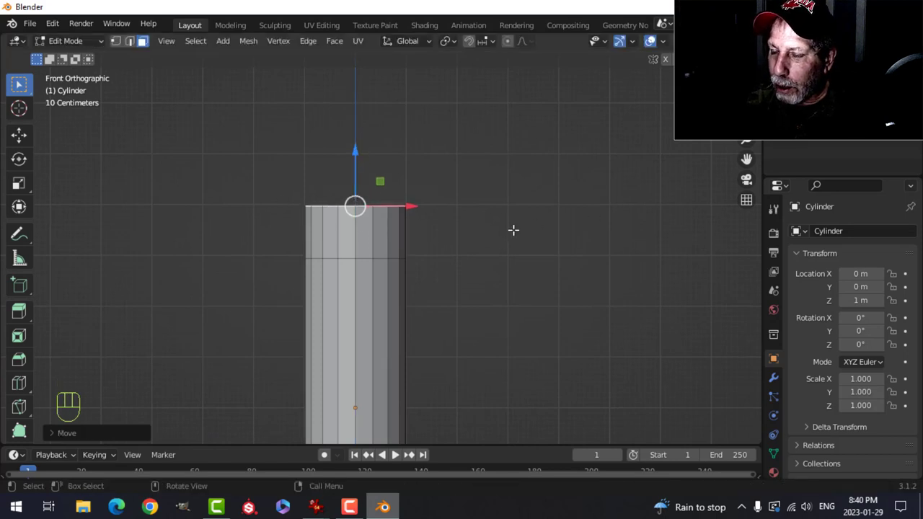
# Scale the extruded top face down to bottle-neck width and lower it slightly to form a sloped shoulder
pyautogui.press('s')
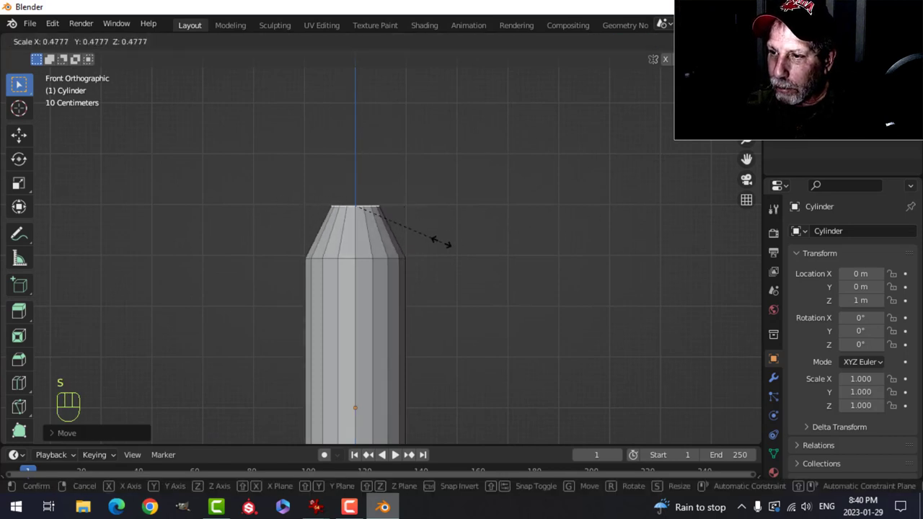
pyautogui.click(420, 244)
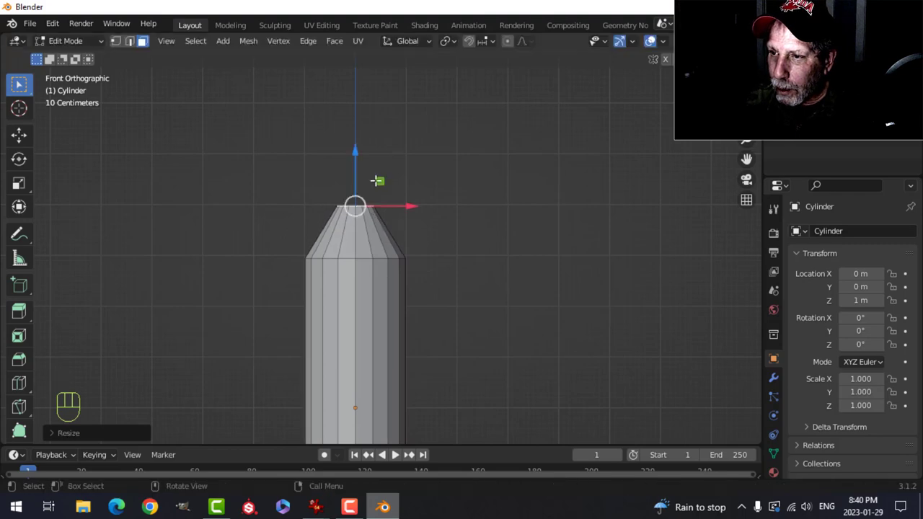
pyautogui.moveTo(357, 152); pyautogui.dragTo(357, 159)
pyautogui.moveTo(452, 197); pyautogui.dragTo(453, 224, button='middle')
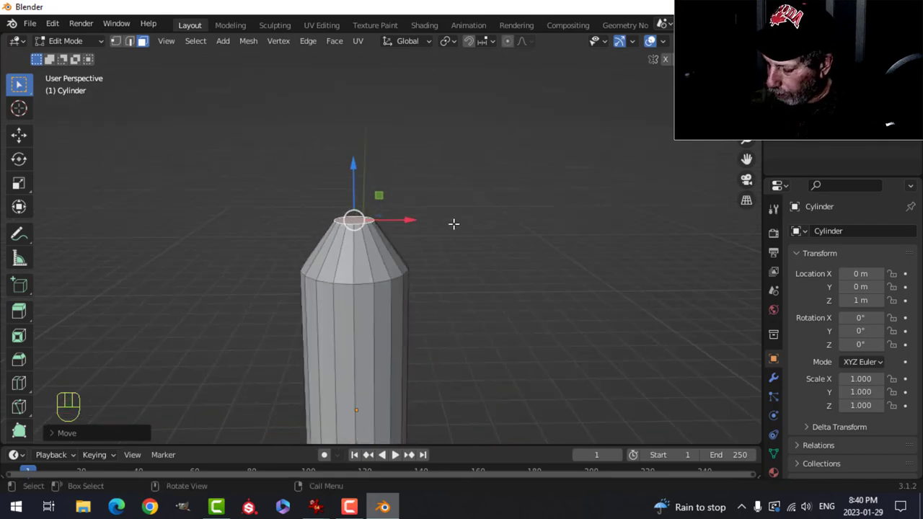
pyautogui.press('KP_1')
pyautogui.press('s')
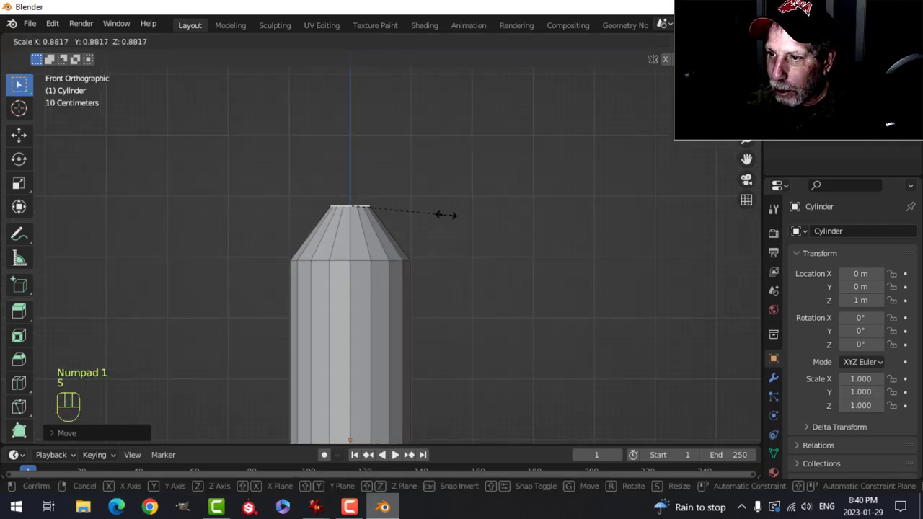
pyautogui.click(377, 198)
# Extrude the narrow top face straight up by about 0.33 m to form the neck
pyautogui.press('e')
pyautogui.click(375, 193)
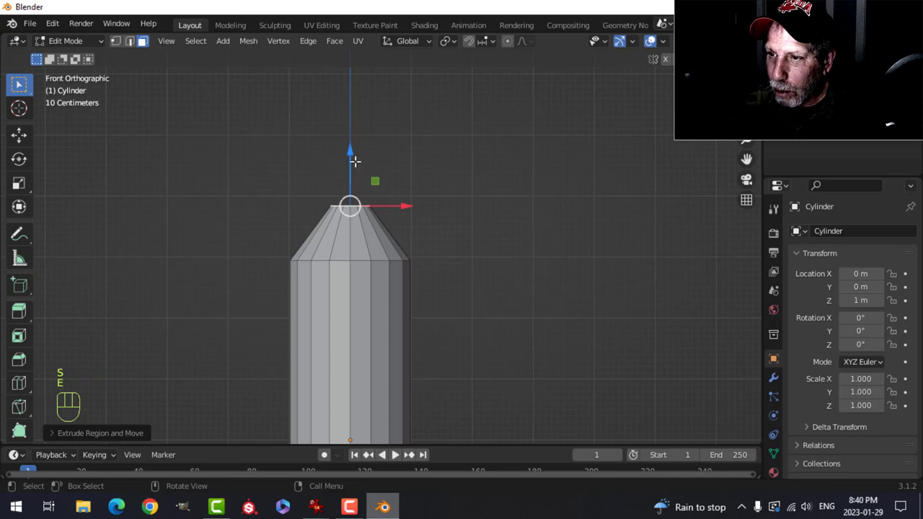
pyautogui.press('e')
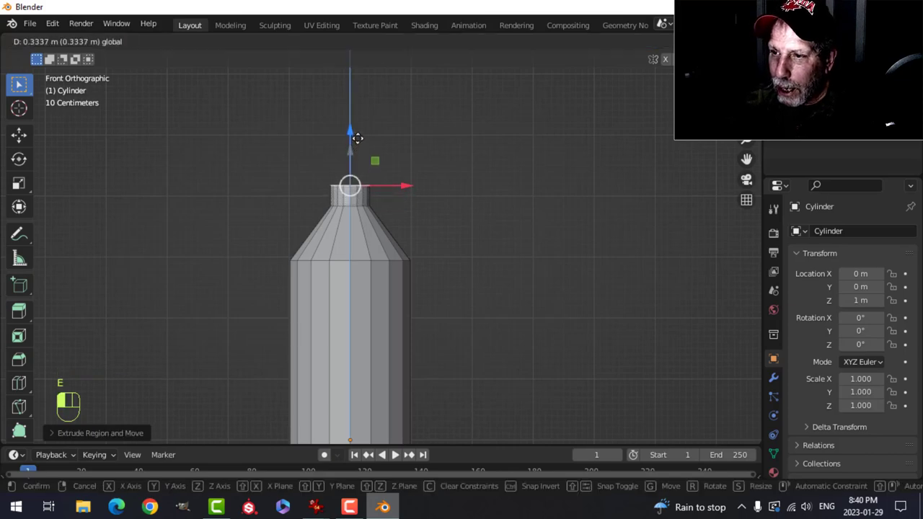
pyautogui.click(355, 137)
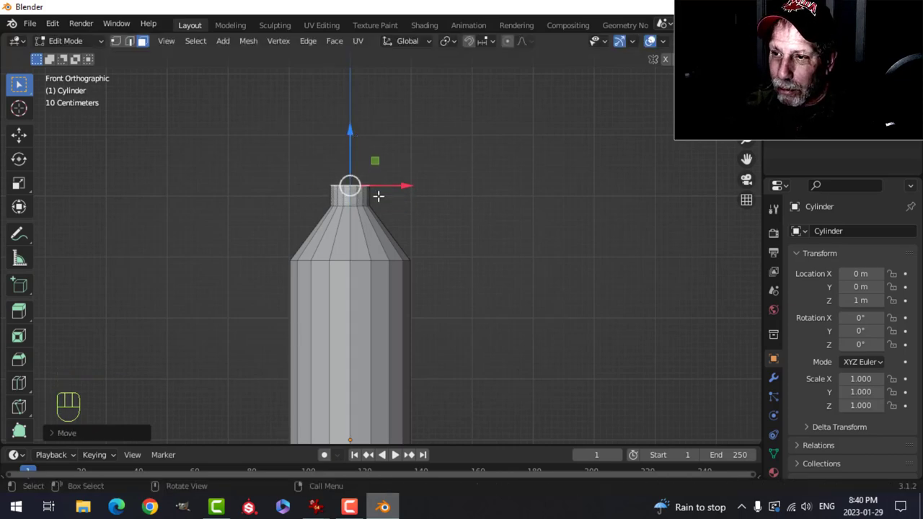
# Delete the face capping the neck to leave the bottle open
pyautogui.moveTo(462, 183); pyautogui.dragTo(402, 194, button='middle')
pyautogui.press('x')
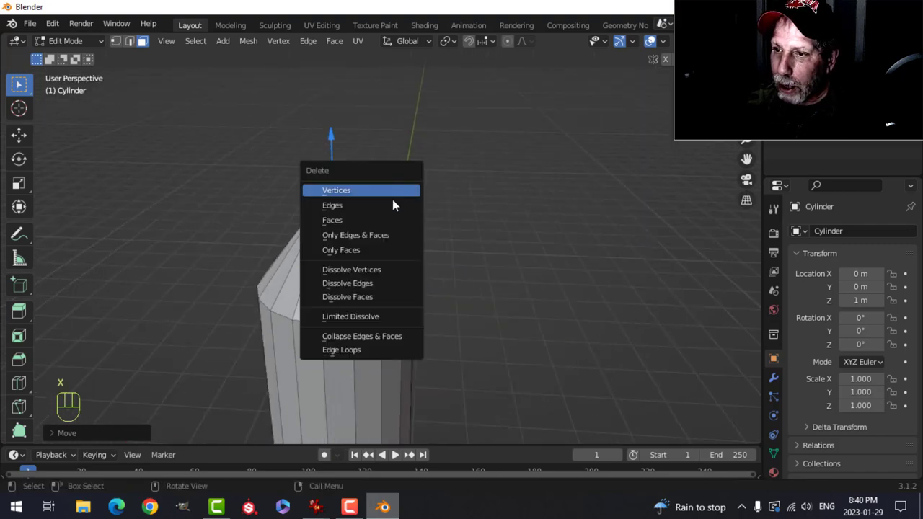
pyautogui.click(378, 219)
pyautogui.scroll(-2, 418, 218)
pyautogui.keyDown('shift'); pyautogui.moveTo(412, 226); pyautogui.dragTo(431, 222, button='middle'); pyautogui.keyUp('shift')
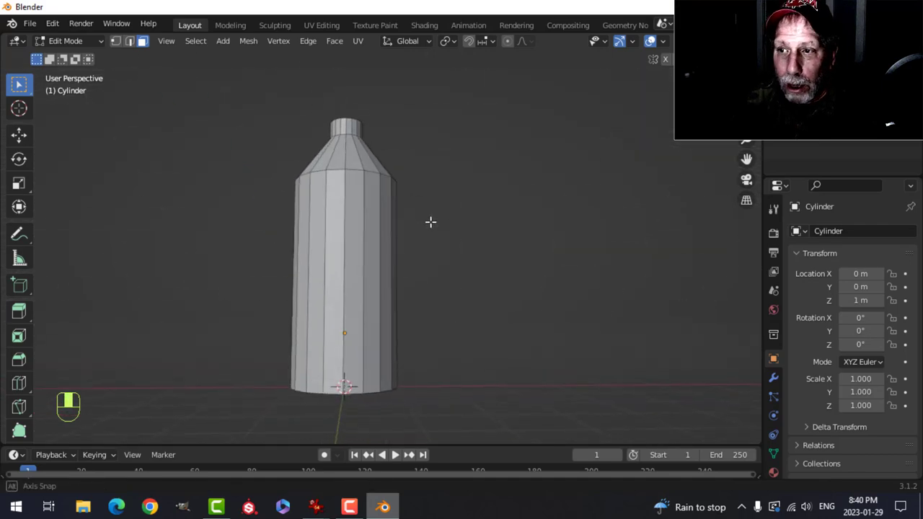
# Bevel the edges of the bottle's bottom face about 0.108 m wide with 2 segments
pyautogui.moveTo(411, 296); pyautogui.dragTo(412, 215, button='middle')
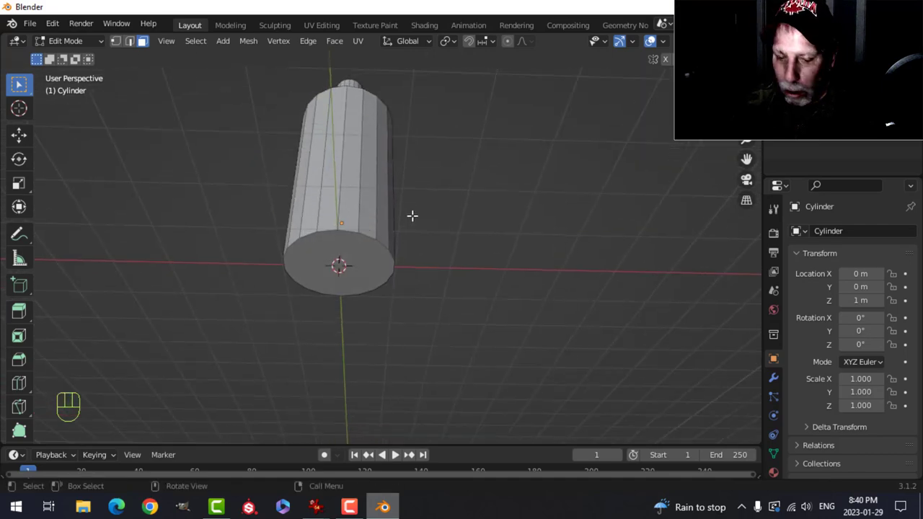
pyautogui.click(359, 268)
pyautogui.scroll(2, 430, 237)
pyautogui.keyDown('shift'); pyautogui.moveTo(431, 237); pyautogui.dragTo(456, 223, button='middle'); pyautogui.keyUp('shift')
pyautogui.scroll(1, 445, 221)
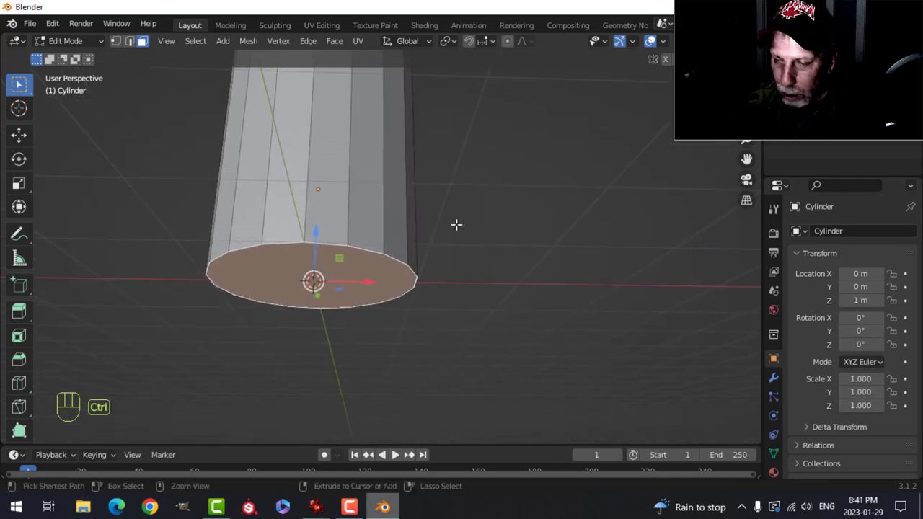
pyautogui.hotkey('ctrl', 'b')
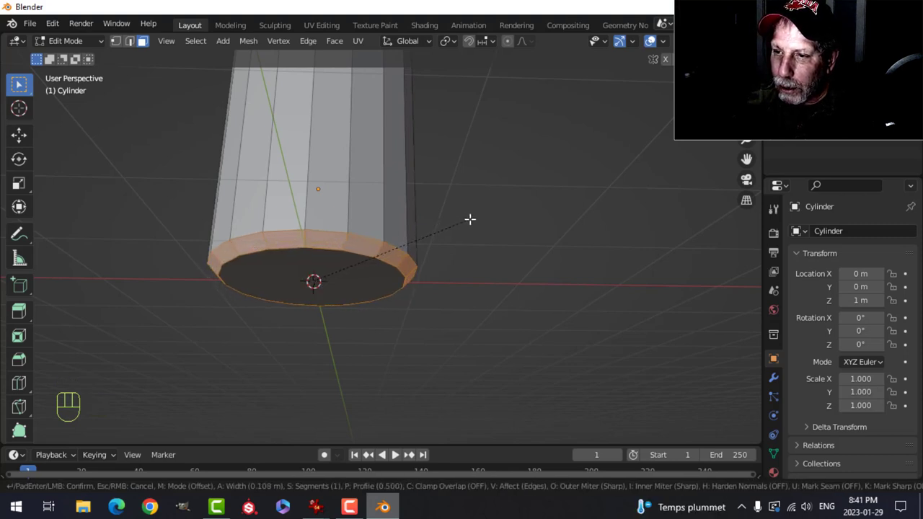
pyautogui.scroll(1, 470, 219)
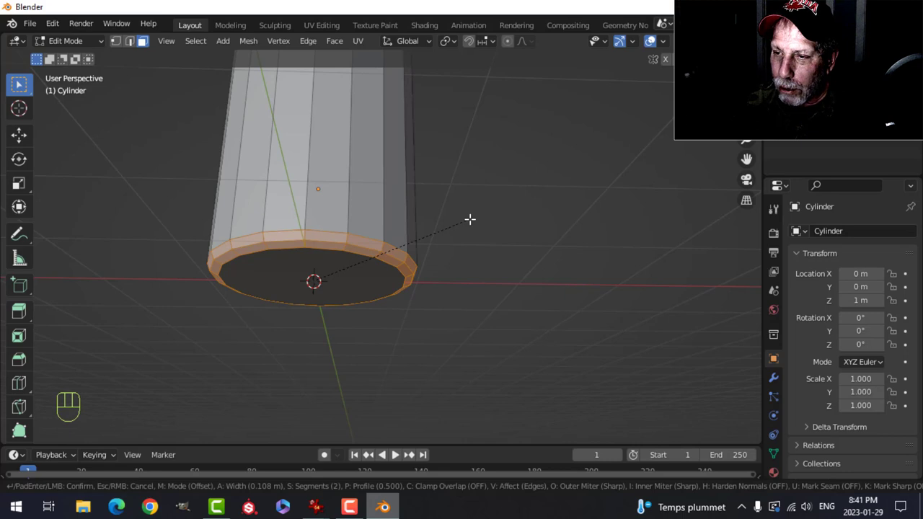
pyautogui.click(469, 219)
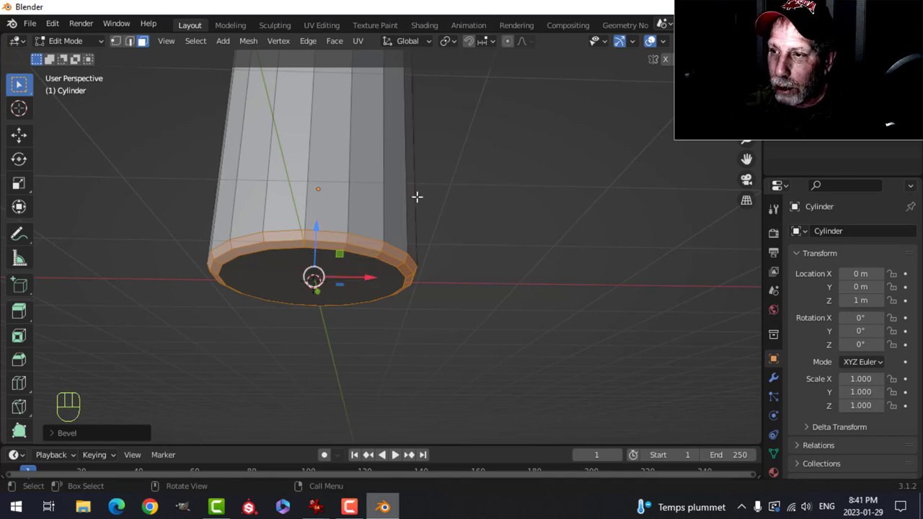
# Bevel the edge loop where the bottle body meets the shoulder about 0.296 m wide with 4 segments
pyautogui.moveTo(451, 179); pyautogui.dragTo(427, 241, button='middle')
pyautogui.scroll(3, 423, 229)
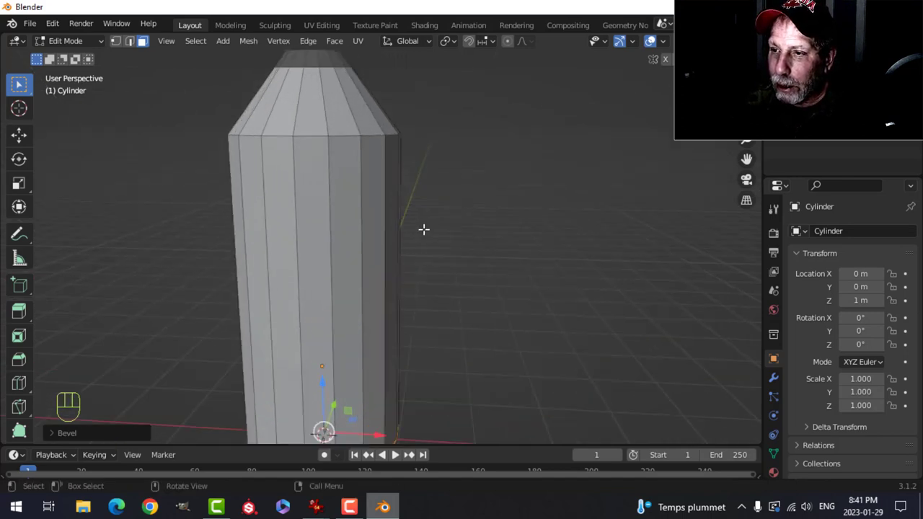
pyautogui.hotkey('alt', 'a')
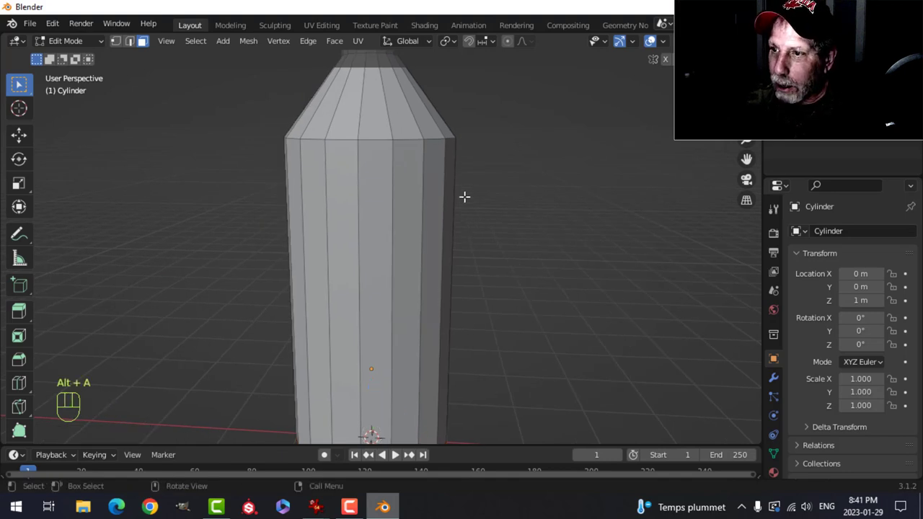
pyautogui.moveTo(464, 198); pyautogui.dragTo(459, 227, button='middle')
pyautogui.press('2')
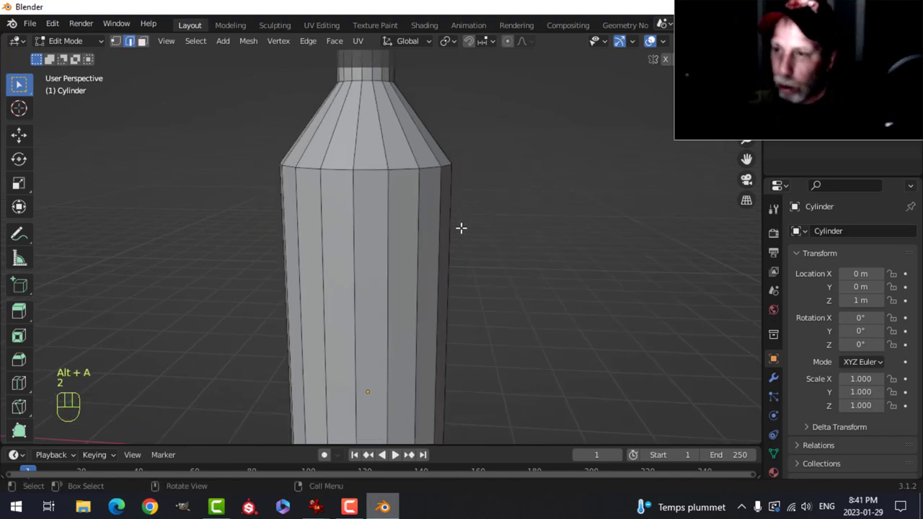
pyautogui.keyDown('alt'); pyautogui.keyDown('shift'); pyautogui.click(368, 170); pyautogui.keyUp('shift'); pyautogui.keyUp('alt')
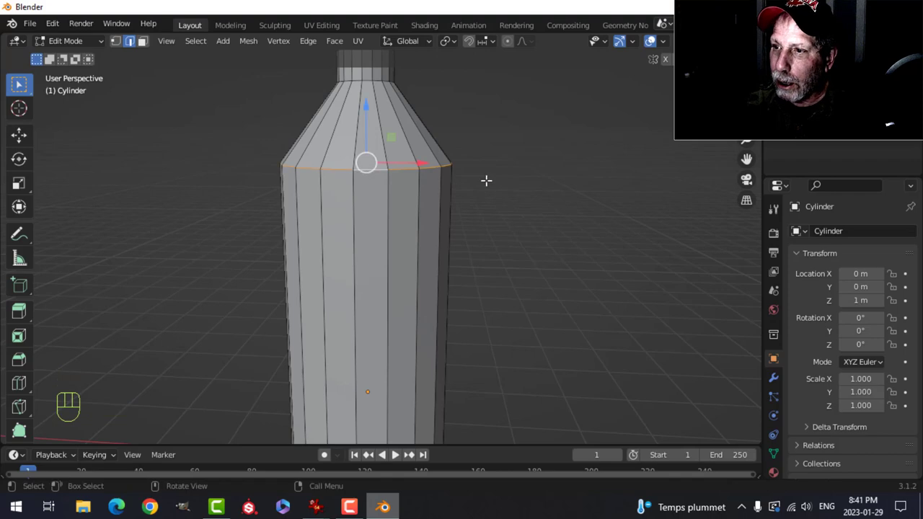
pyautogui.moveTo(487, 181); pyautogui.dragTo(439, 194, button='middle')
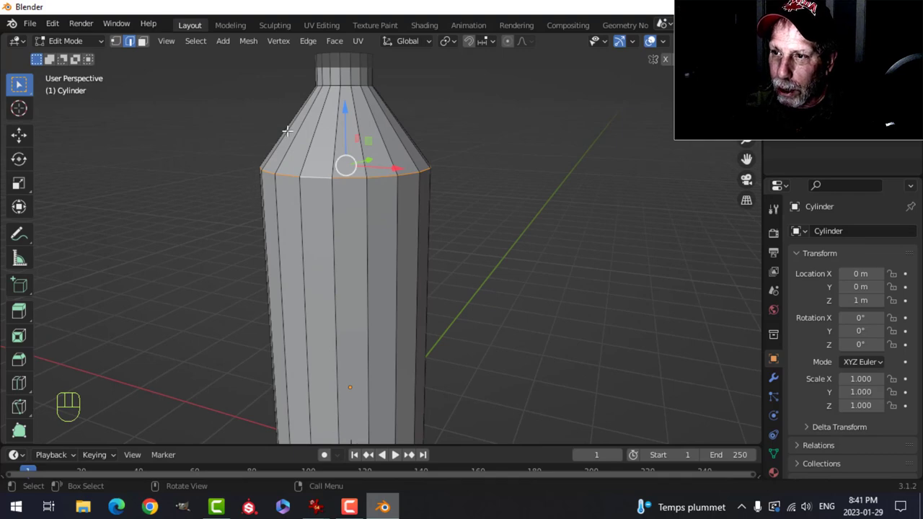
pyautogui.hotkey('ctrl', 'b')
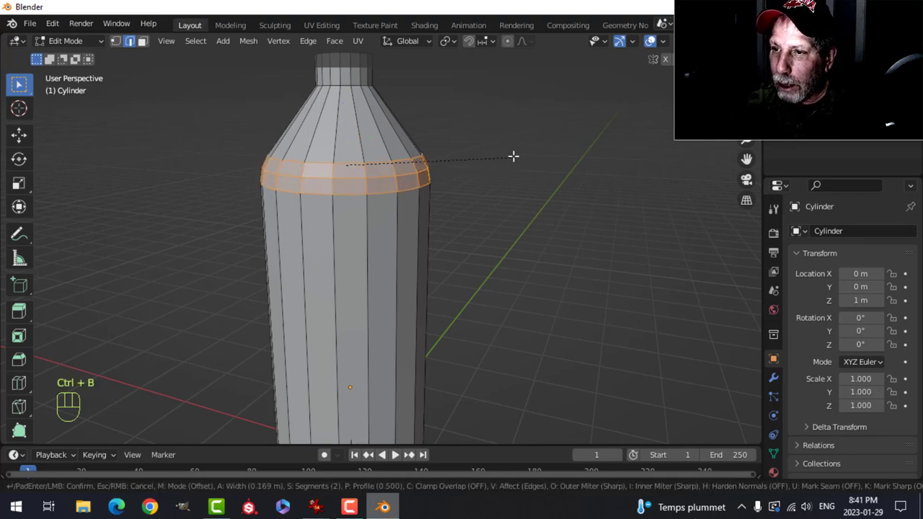
pyautogui.scroll(1, 518, 152)
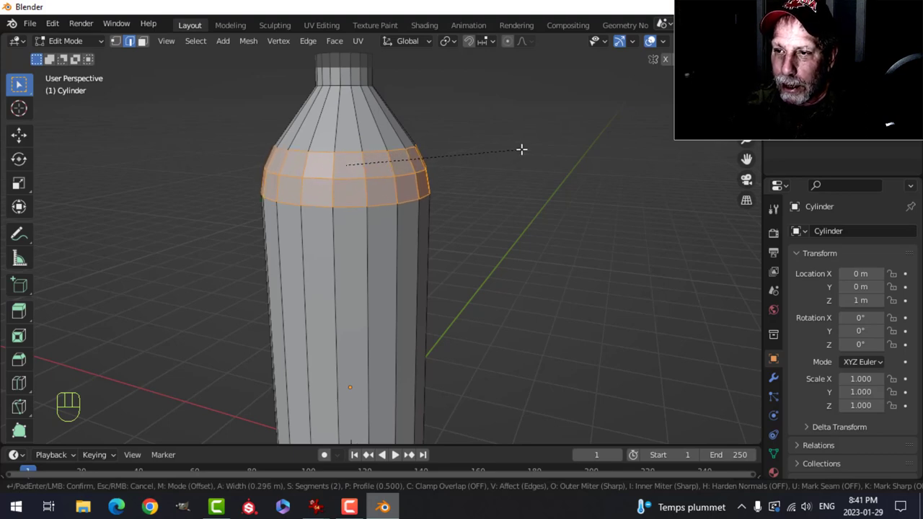
pyautogui.scroll(1, 521, 149)
pyautogui.scroll(1, 522, 149)
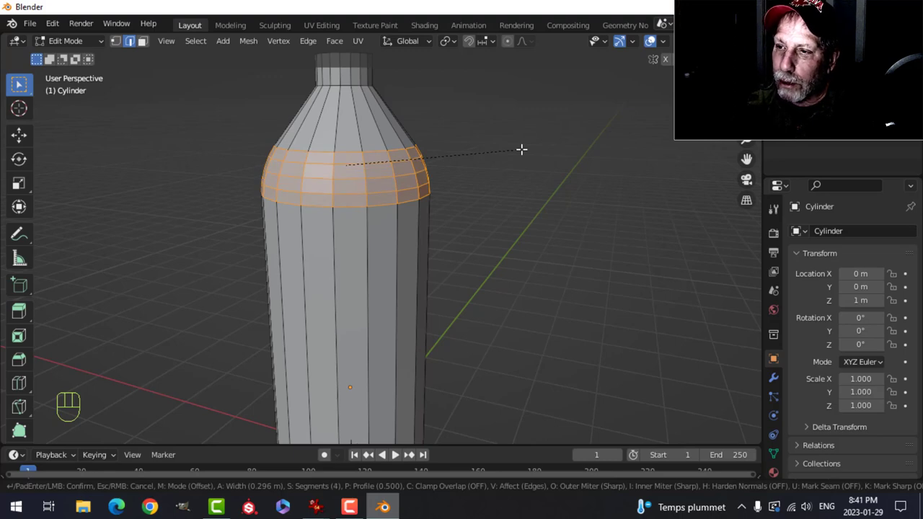
pyautogui.click(521, 149)
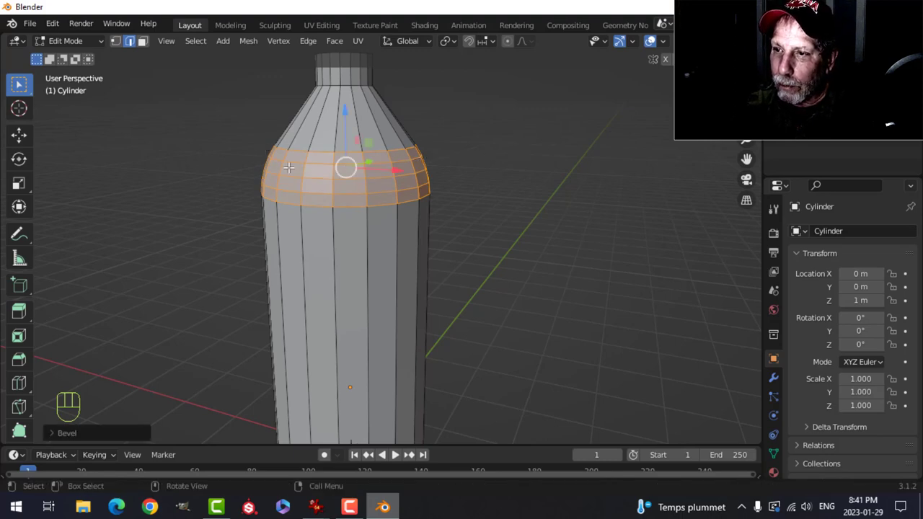
pyautogui.scroll(-3, 433, 181)
pyautogui.hotkey('alt', 'a')
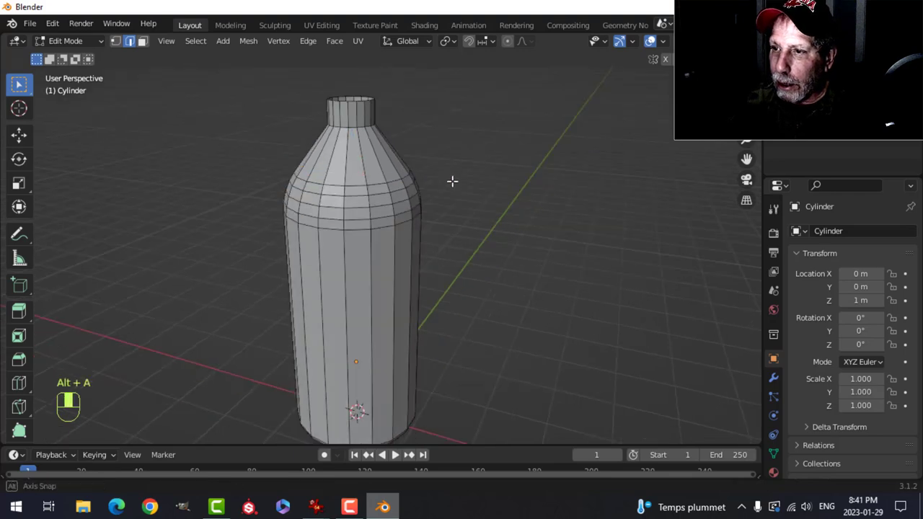
# Bevel the edge loop at the base of the neck about 0.139 m wide with 4 segments
pyautogui.scroll(1, 449, 181)
pyautogui.keyDown('shift'); pyautogui.moveTo(445, 179); pyautogui.dragTo(461, 223, button='middle'); pyautogui.keyUp('shift')
pyautogui.scroll(2, 464, 198)
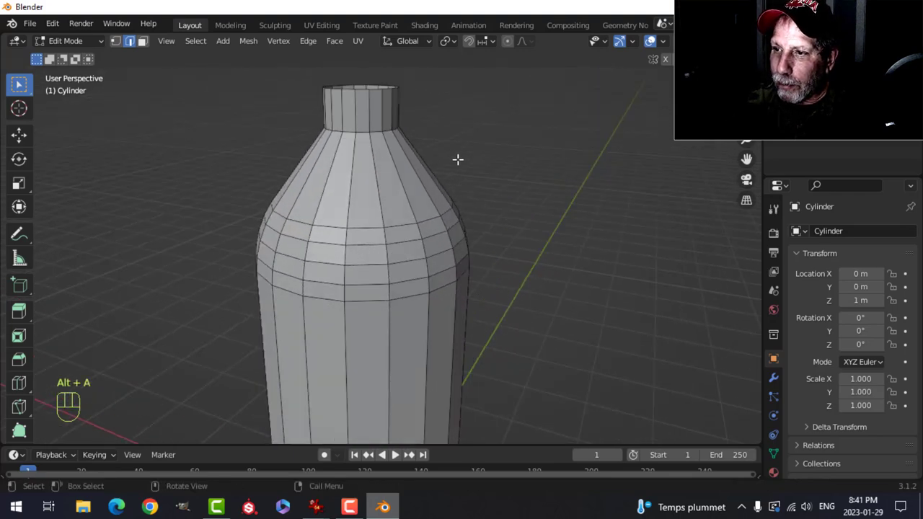
pyautogui.keyDown('alt'); pyautogui.click(452, 164); pyautogui.keyUp('alt')
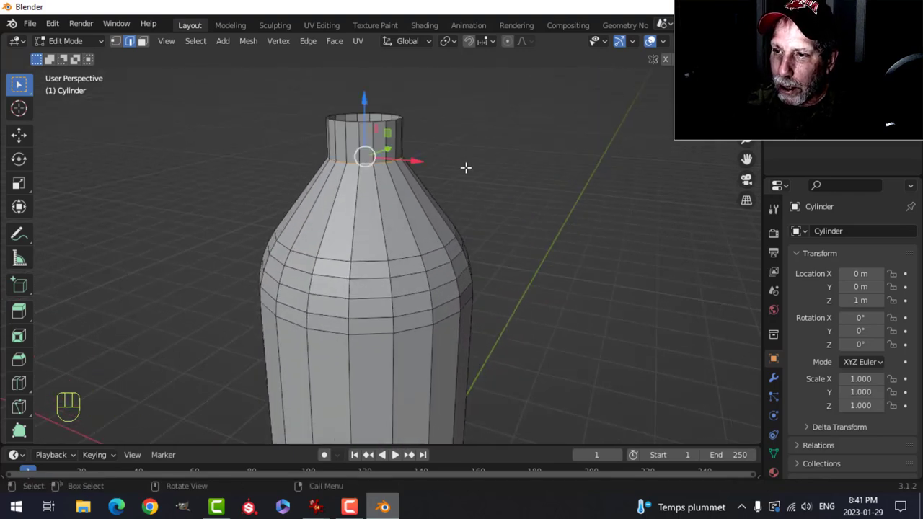
pyautogui.hotkey('ctrl', 'b')
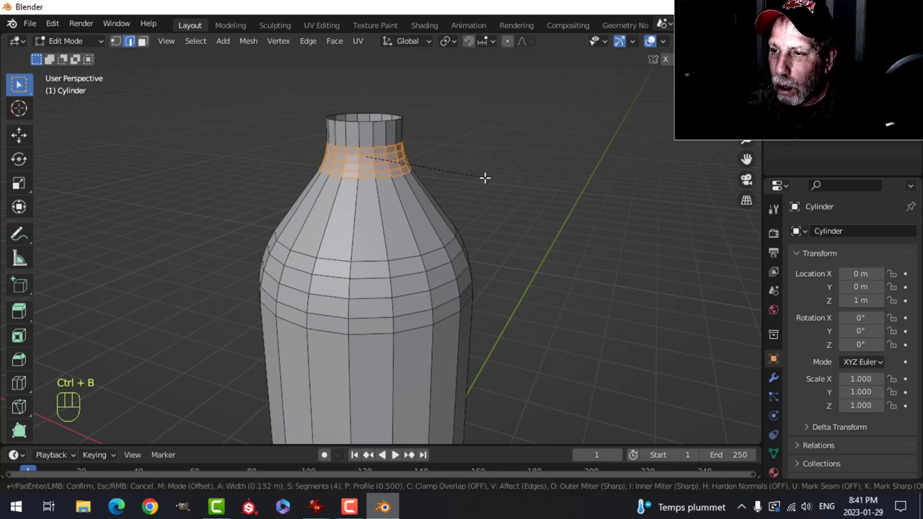
pyautogui.scroll(-2, 485, 177)
pyautogui.scroll(1, 484, 178)
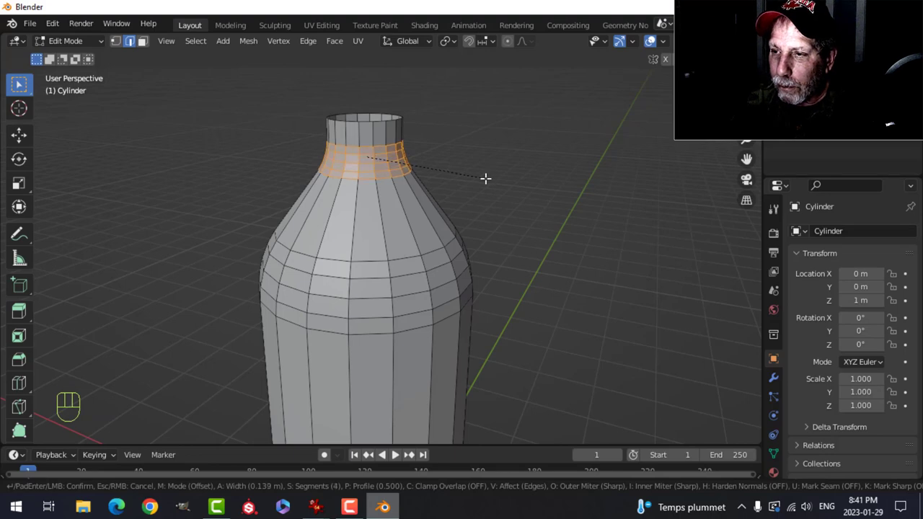
pyautogui.click(482, 180)
pyautogui.hotkey('alt', 'a')
pyautogui.scroll(-2, 471, 193)
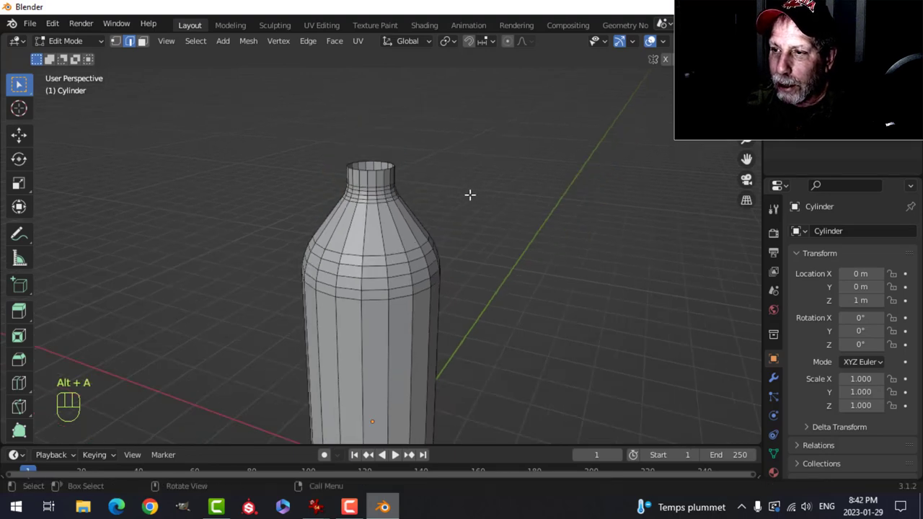
# Add a single horizontal loop cut around the bottle body and slide it down to roughly the lower quarter
pyautogui.moveTo(467, 204); pyautogui.dragTo(451, 176, button='middle')
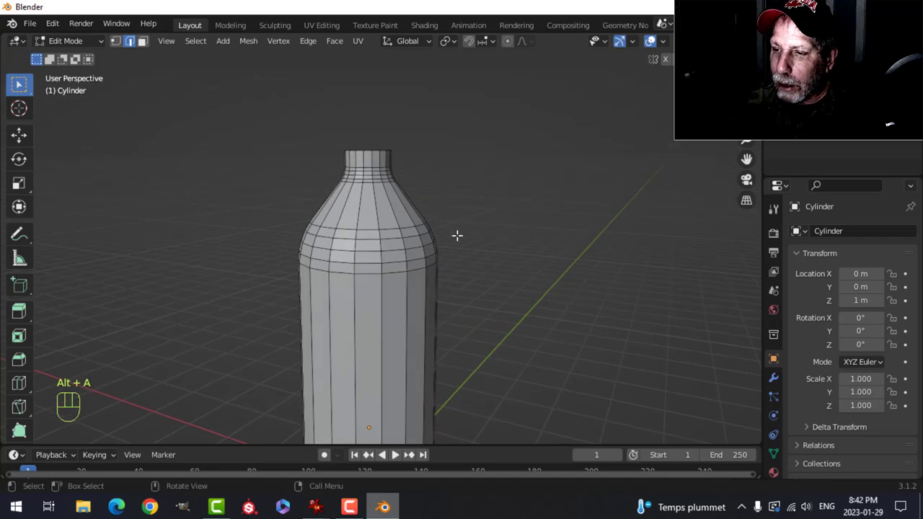
pyautogui.keyDown('shift'); pyautogui.moveTo(478, 282); pyautogui.dragTo(451, 181, button='middle'); pyautogui.keyUp('shift')
pyautogui.scroll(1, 451, 181)
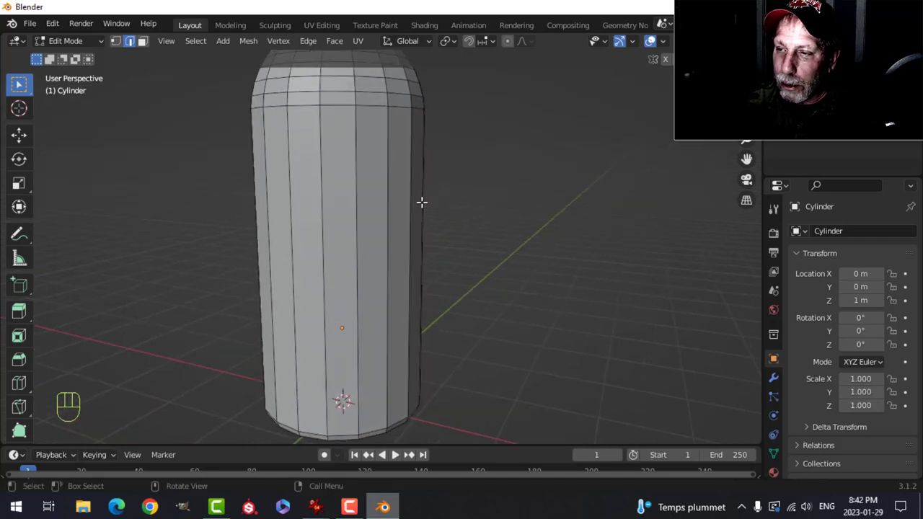
pyautogui.scroll(-2, 440, 224)
pyautogui.moveTo(461, 246); pyautogui.dragTo(368, 238, button='middle')
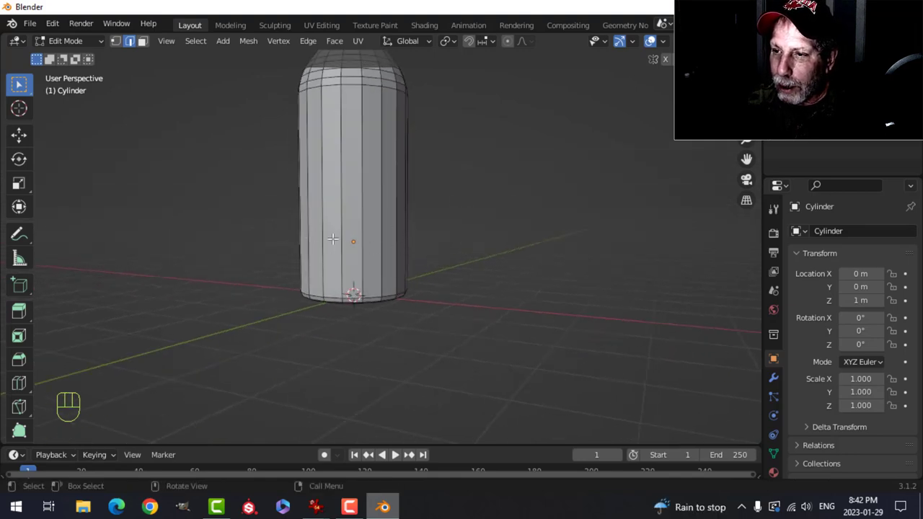
pyautogui.scroll(-2, 453, 219)
pyautogui.moveTo(454, 219)
pyautogui.keyDown('shift'); pyautogui.mouseDown(button='middle')
pyautogui.moveTo(484, 233)
pyautogui.moveTo(456, 221)
pyautogui.mouseUp(button='middle'); pyautogui.keyUp('shift')
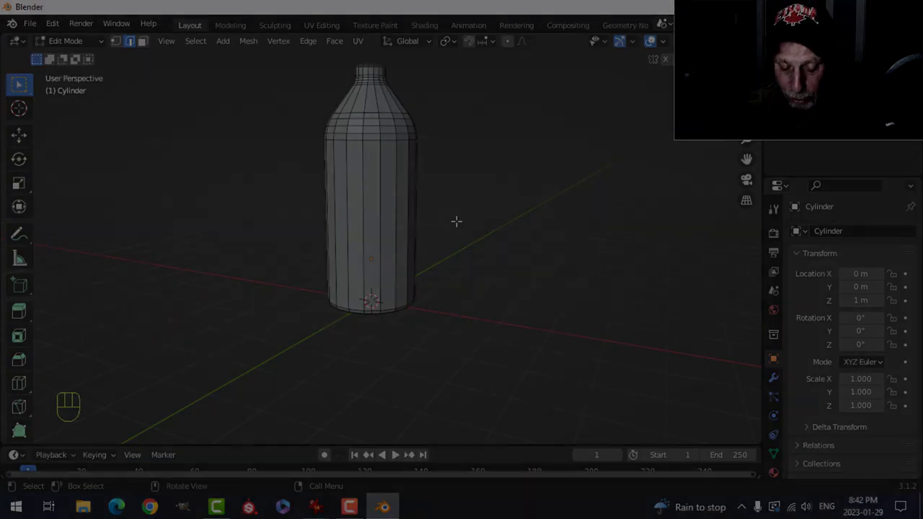
pyautogui.hotkey('ctrl', 'z')
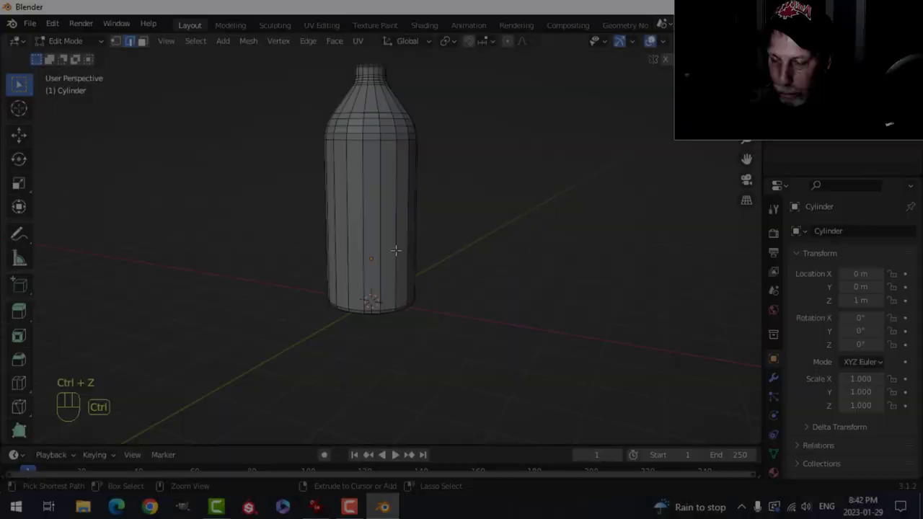
pyautogui.hotkey('ctrl', 'r')
pyautogui.click(395, 251)
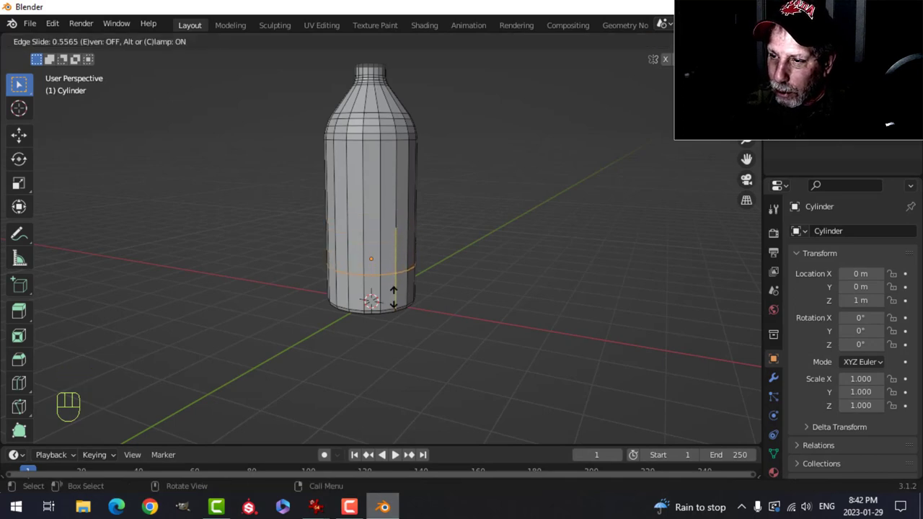
pyautogui.click(417, 285)
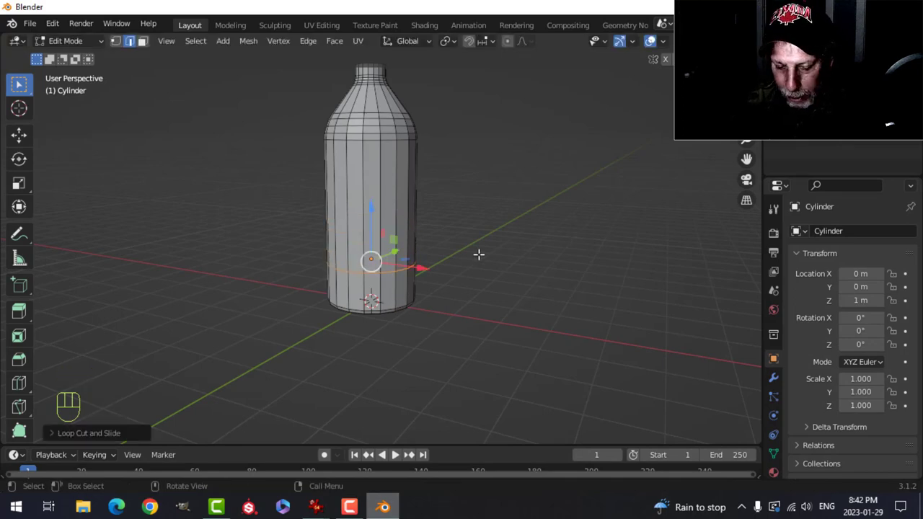
# Bevel the new lower edge loop about 0.41 m wide with 2 segments, giving three evenly spaced loops
pyautogui.hotkey('ctrl', 'b')
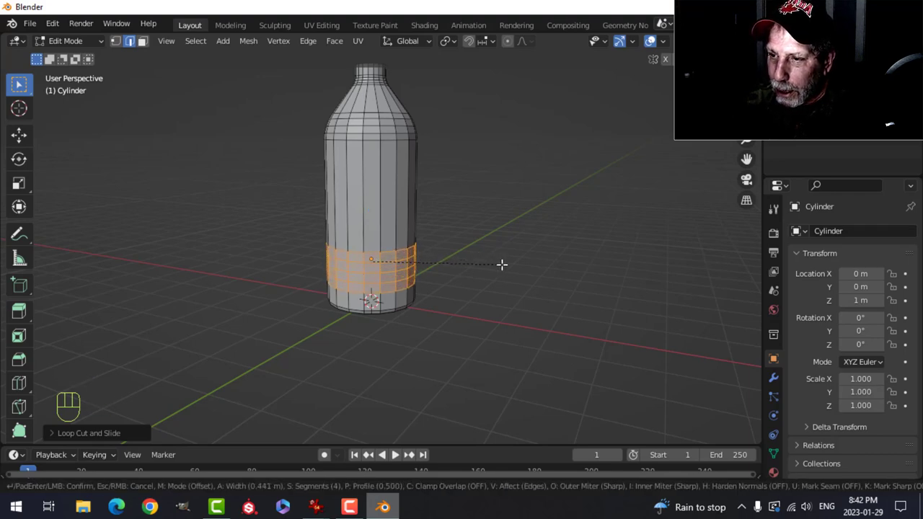
pyautogui.scroll(-1, 502, 265)
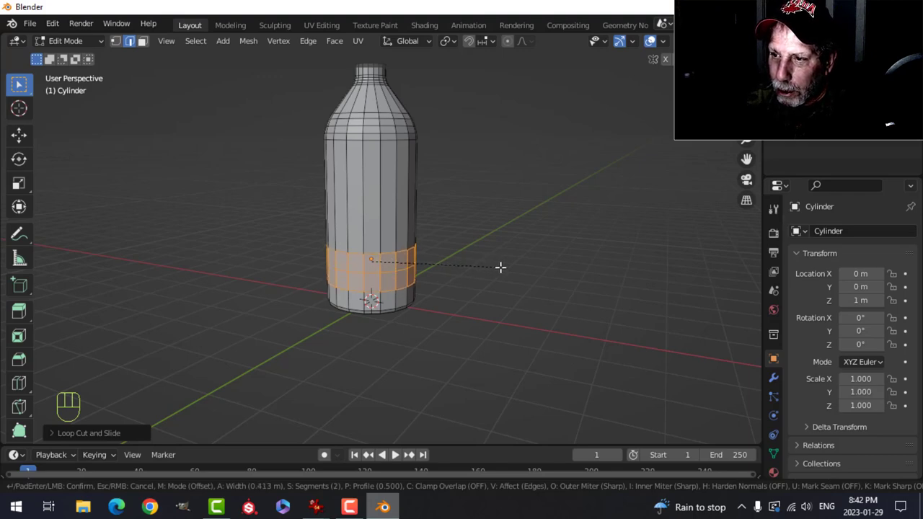
pyautogui.click(497, 268)
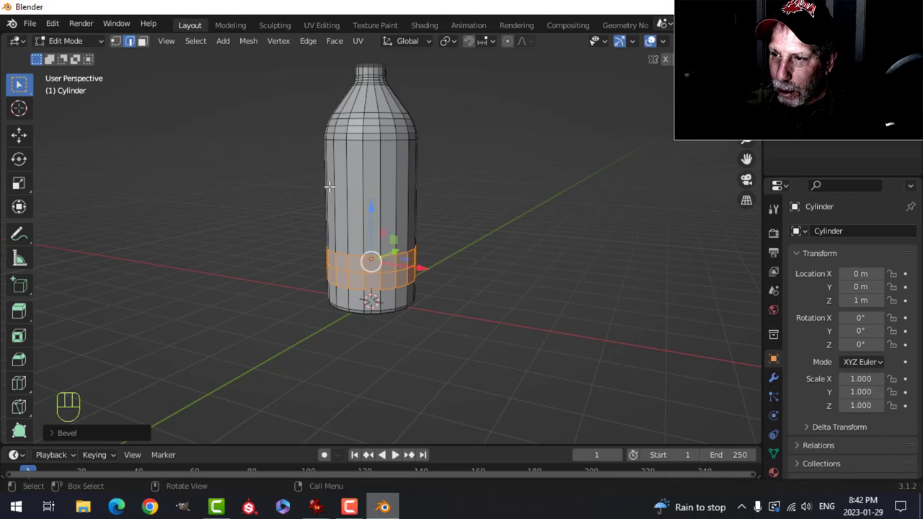
# Select the three horizontal edge loops on the lower body and bevel them about 0.097 m wide with 1 segment
pyautogui.scroll(2, 386, 210)
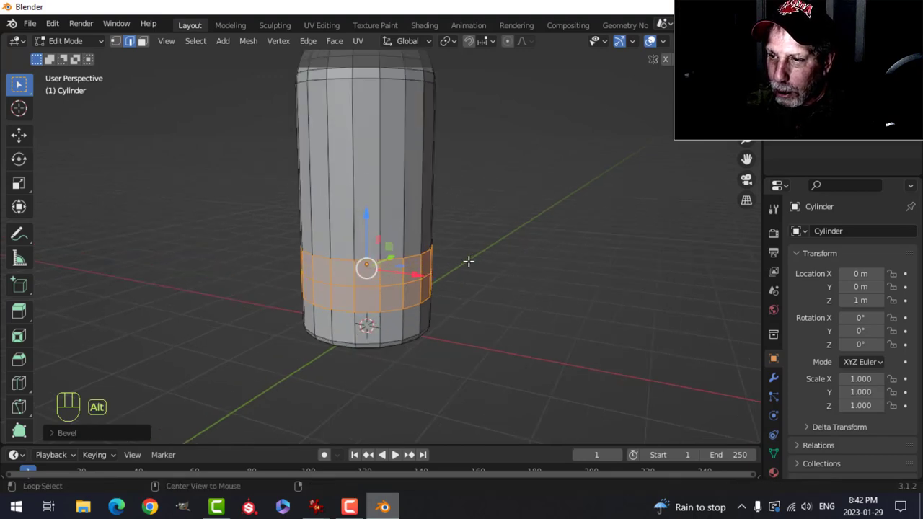
pyautogui.hotkey('alt', 'a')
pyautogui.keyDown('alt'); pyautogui.keyDown('shift'); pyautogui.click(367, 262); pyautogui.keyUp('shift'); pyautogui.keyUp('alt')
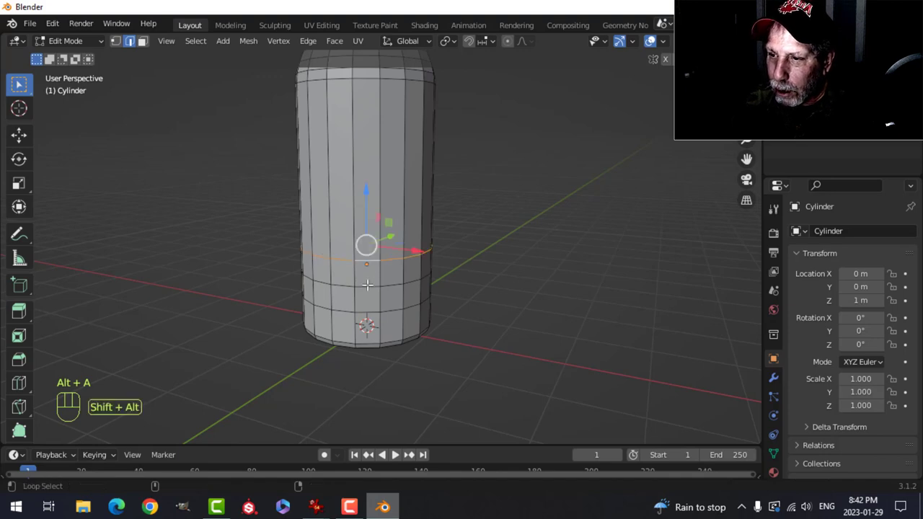
pyautogui.keyDown('alt'); pyautogui.keyDown('shift'); pyautogui.click(372, 284); pyautogui.keyUp('shift'); pyautogui.keyUp('alt')
pyautogui.keyDown('alt'); pyautogui.keyDown('shift'); pyautogui.click(370, 310); pyautogui.keyUp('shift'); pyautogui.keyUp('alt')
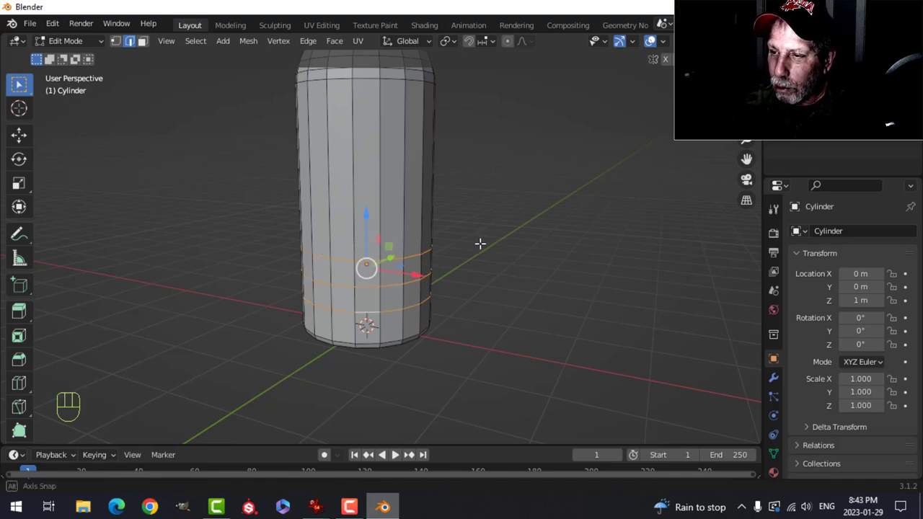
pyautogui.moveTo(481, 243); pyautogui.dragTo(503, 218, button='middle')
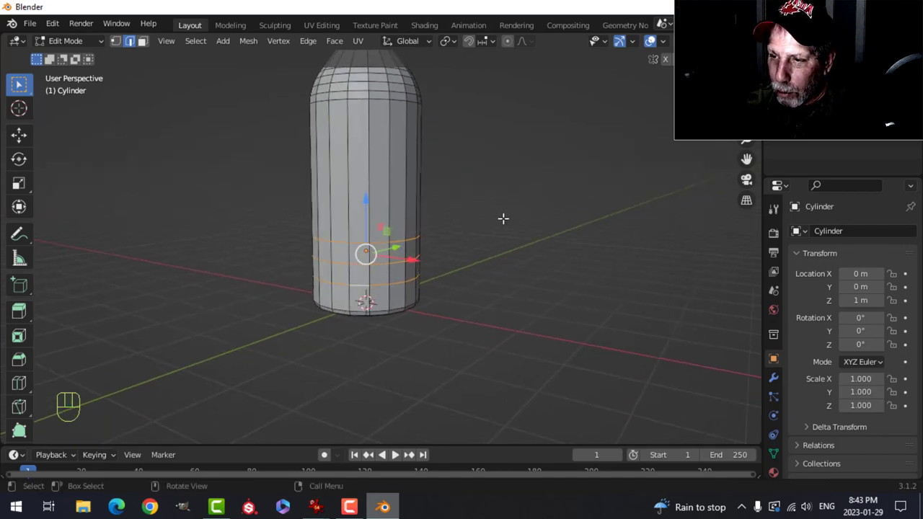
pyautogui.hotkey('ctrl', 'b')
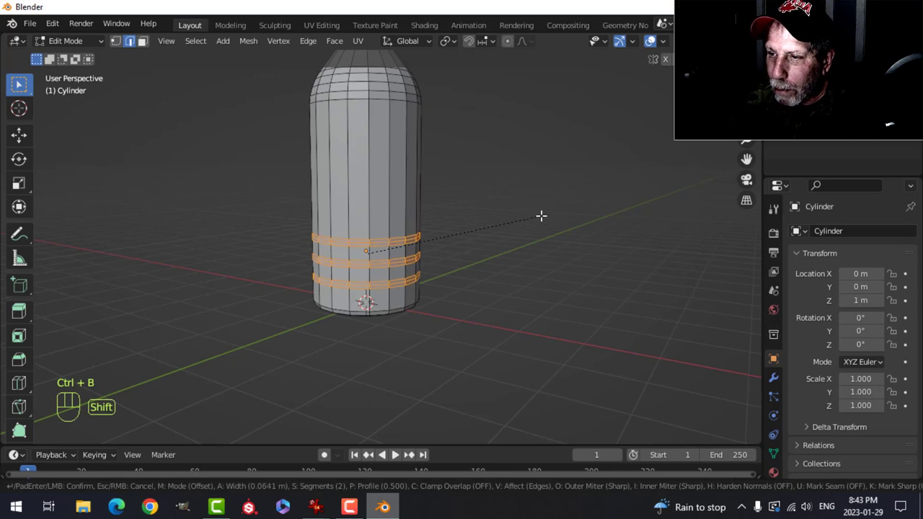
pyautogui.scroll(-1, 542, 215)
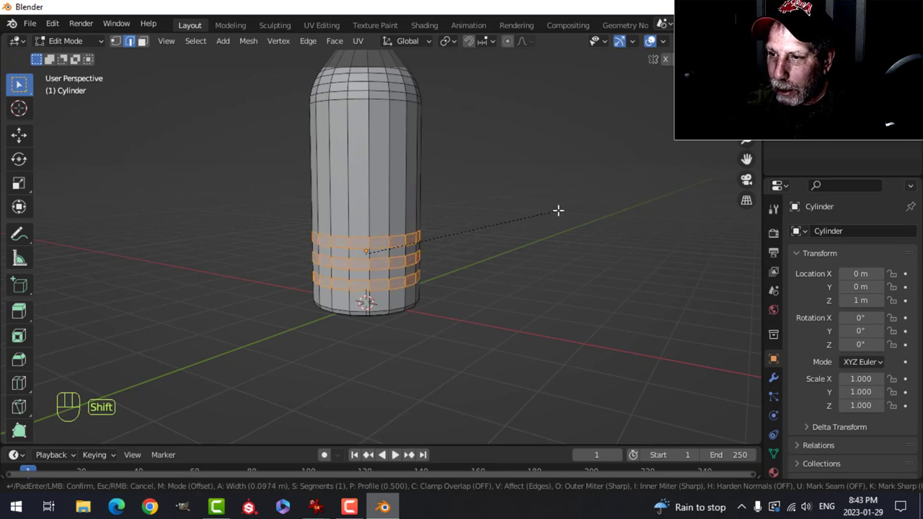
pyautogui.click(558, 210)
# Extrude the three face bands in place and shrink them inward along their normals by about 0.042 m to form grooves
pyautogui.scroll(1, 489, 216)
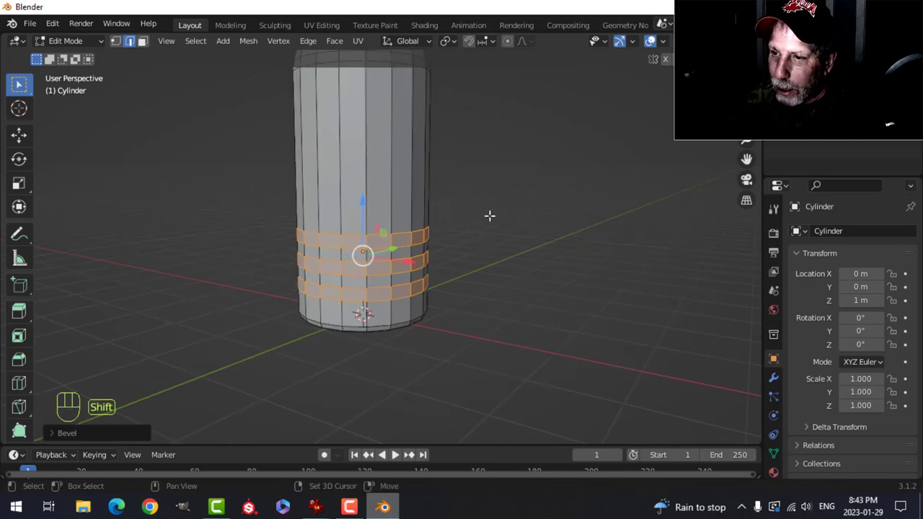
pyautogui.keyDown('shift'); pyautogui.moveTo(488, 212); pyautogui.dragTo(487, 202, button='middle'); pyautogui.keyUp('shift')
pyautogui.press('e')
pyautogui.rightClick(487, 201)
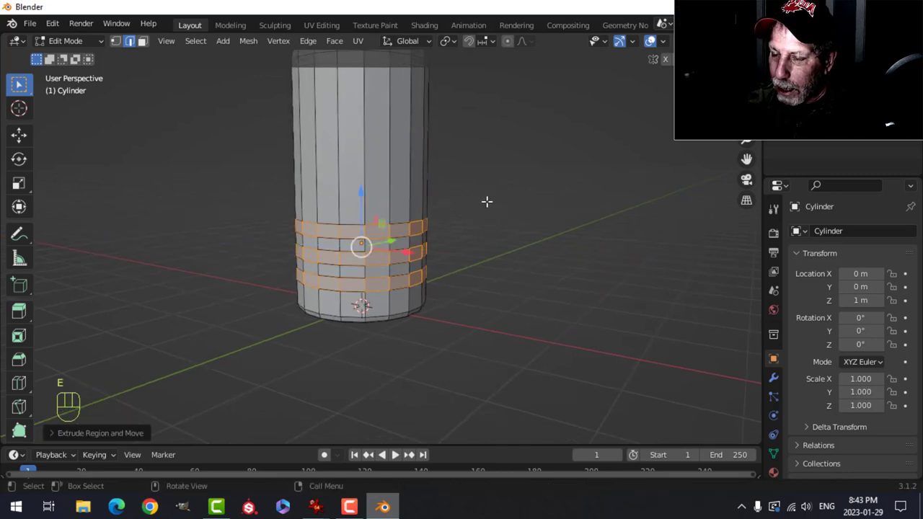
pyautogui.hotkey('alt', 's')
pyautogui.press('shift')
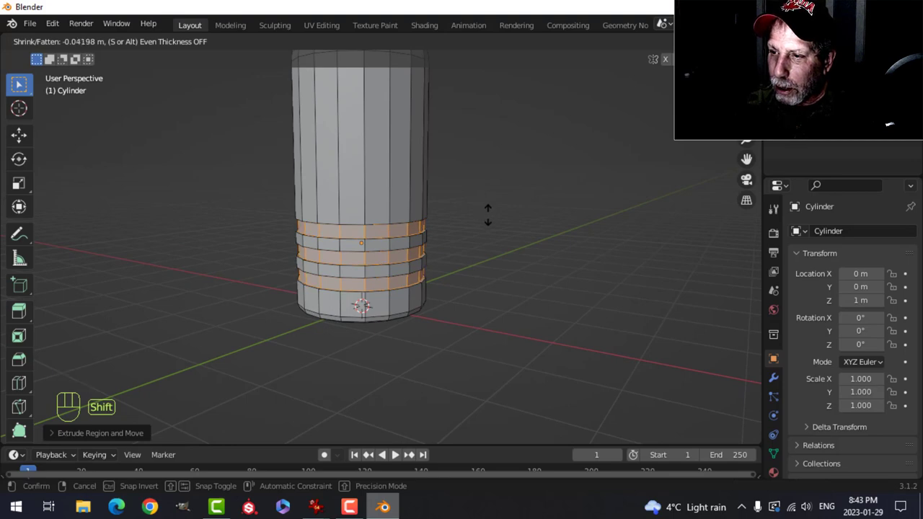
pyautogui.click(487, 214)
pyautogui.moveTo(489, 214); pyautogui.dragTo(439, 202, button='middle')
pyautogui.scroll(1, 474, 227)
pyautogui.scroll(-2, 473, 225)
pyautogui.hotkey('alt', 'a')
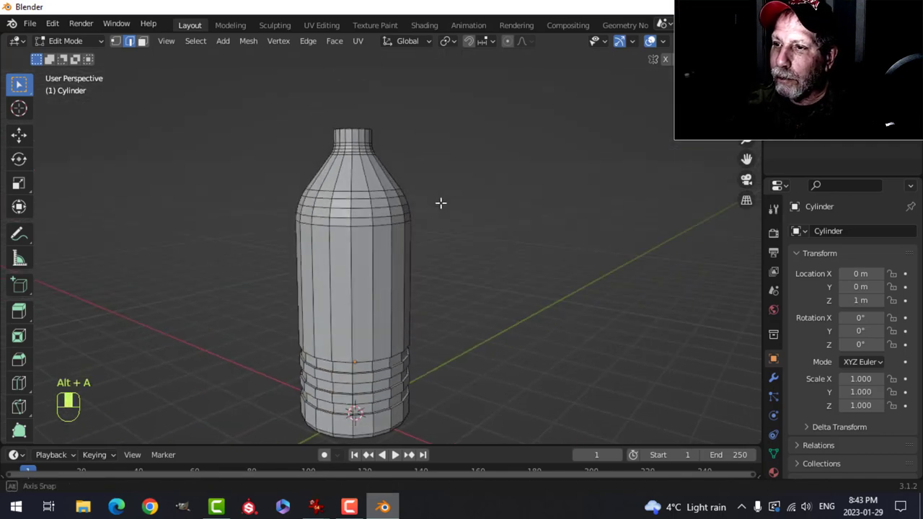
# Examine the bottle's neck and shoulder edge loops up close, and check the overall shape
pyautogui.scroll(3, 425, 151)
pyautogui.keyDown('shift'); pyautogui.moveTo(425, 151); pyautogui.dragTo(428, 230, button='middle'); pyautogui.keyUp('shift')
pyautogui.scroll(2, 399, 164)
pyautogui.scroll(-2, 399, 163)
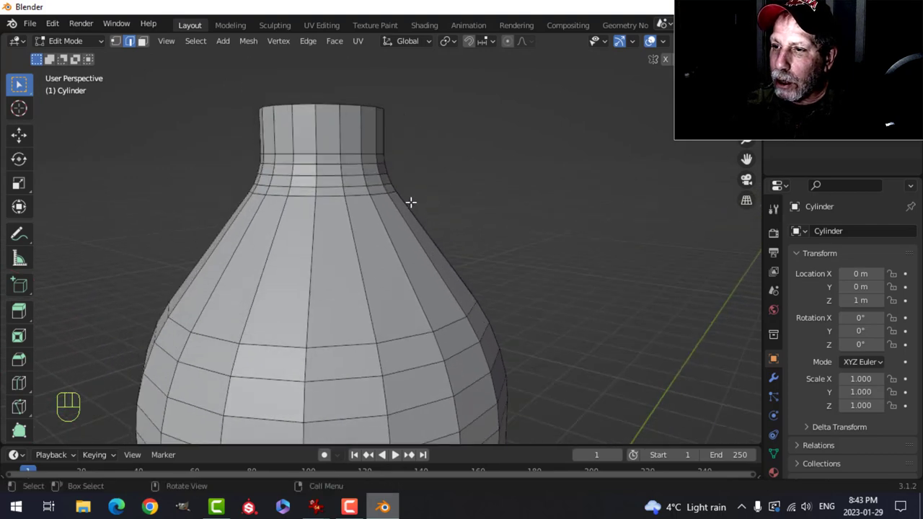
pyautogui.moveTo(411, 200)
pyautogui.mouseDown(button='middle')
pyautogui.moveTo(416, 235)
pyautogui.moveTo(413, 205)
pyautogui.mouseUp(button='middle')
pyautogui.scroll(-4, 412, 205)
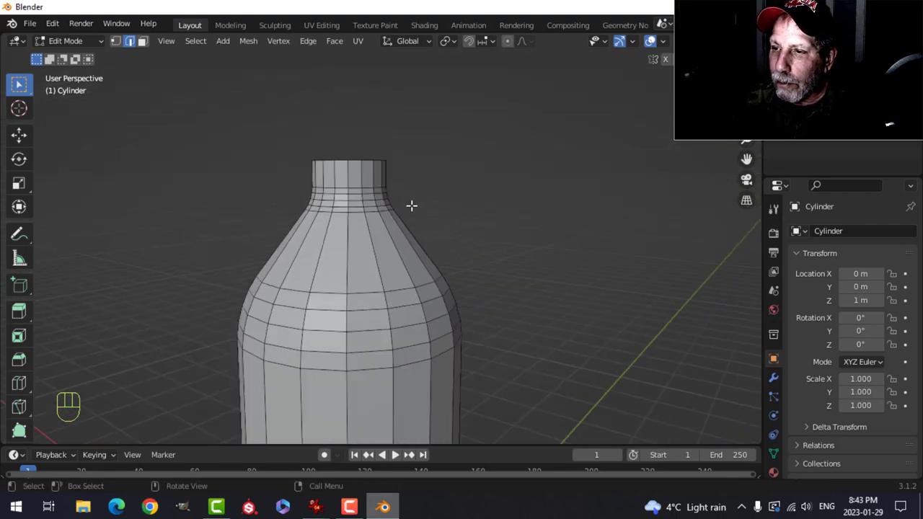
pyautogui.keyDown('shift'); pyautogui.moveTo(412, 238); pyautogui.dragTo(414, 186, button='middle'); pyautogui.keyUp('shift')
pyautogui.scroll(-2, 410, 180)
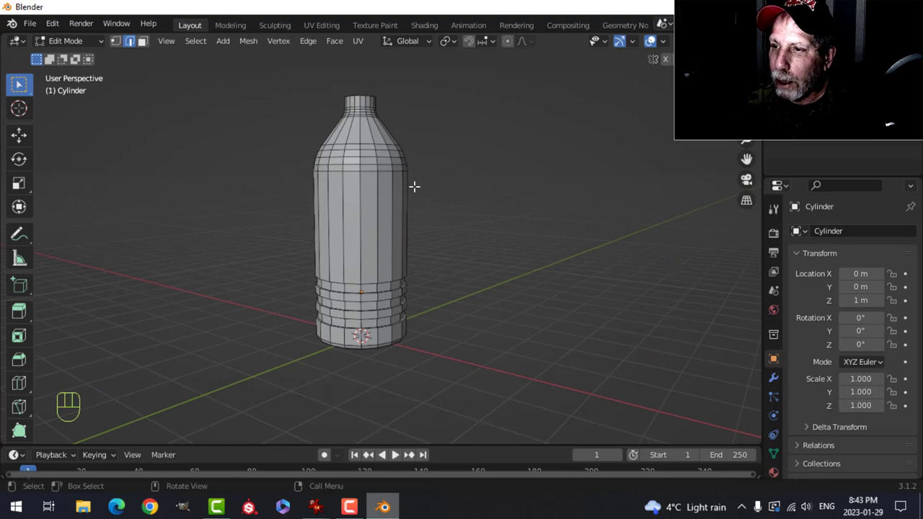
# Return to Object Mode and add a Catmull-Clark Subdivision Surface modifier at level 2 to the bottle
pyautogui.press('Tab')
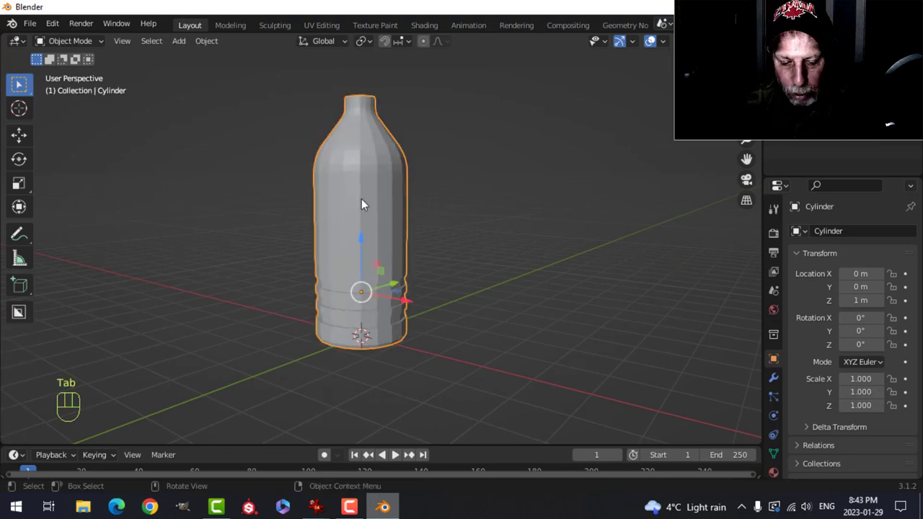
pyautogui.hotkey('ctrl', '2')
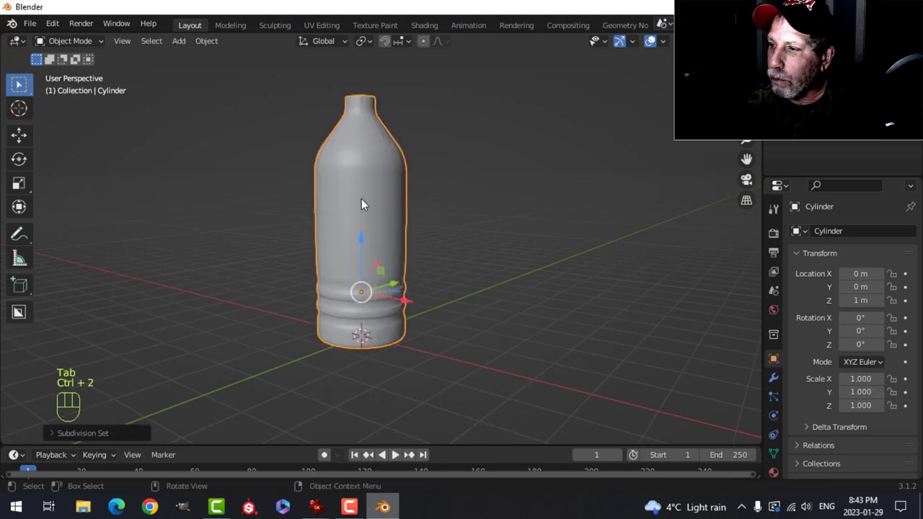
pyautogui.click(774, 377)
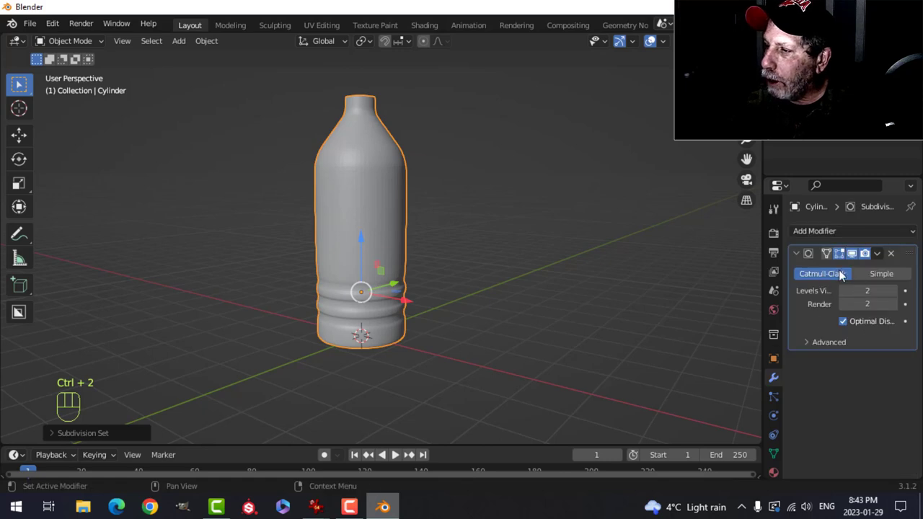
pyautogui.scroll(3, 505, 249)
pyautogui.scroll(-1, 462, 241)
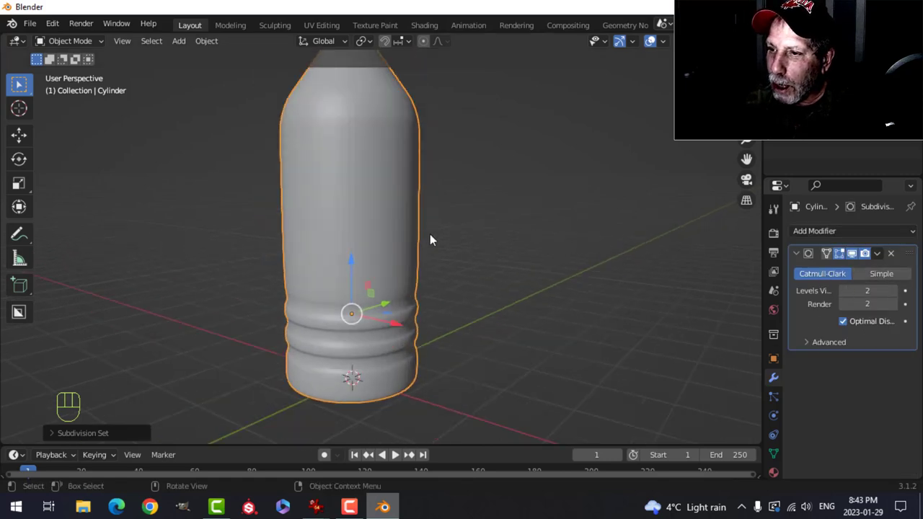
# Apply smooth shading to the bottle and deselect it
pyautogui.rightClick(360, 171)
pyautogui.click(361, 171)
pyautogui.scroll(-2, 460, 216)
pyautogui.hotkey('alt', 'a')
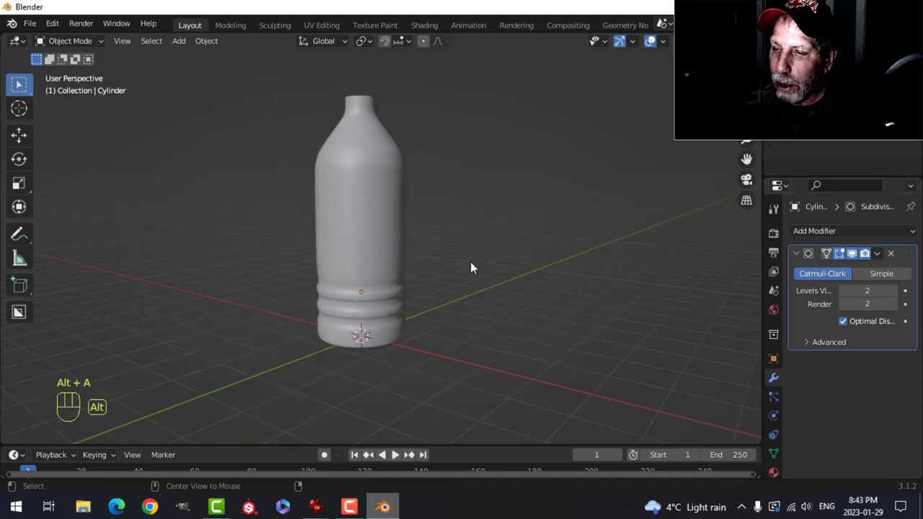
# Add a supporting horizontal loop cut on the bottle body and slide it down by about 0.89, just above the uppermost groove
pyautogui.moveTo(470, 266); pyautogui.dragTo(458, 237, button='middle')
pyautogui.scroll(3, 339, 294)
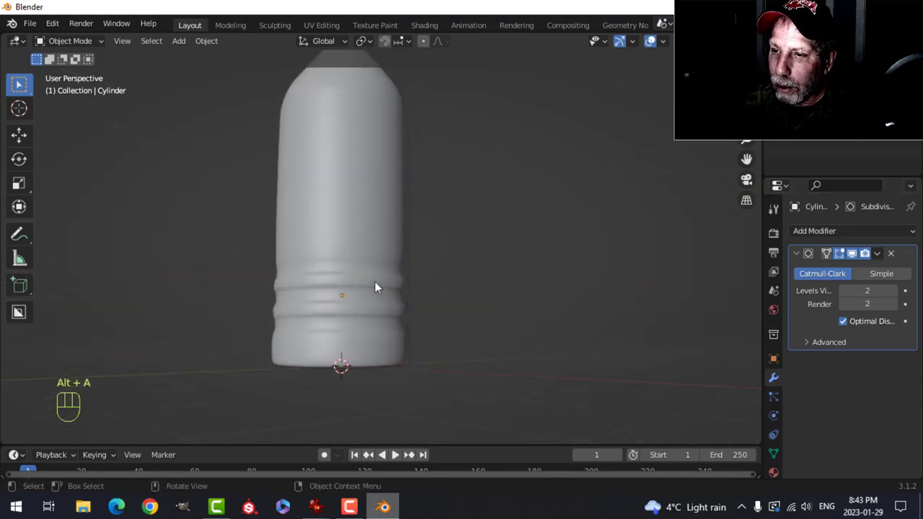
pyautogui.scroll(-3, 393, 283)
pyautogui.moveTo(411, 278); pyautogui.dragTo(410, 195, button='middle')
pyautogui.click(375, 208)
pyautogui.press('Tab')
pyautogui.hotkey('ctrl', 'r')
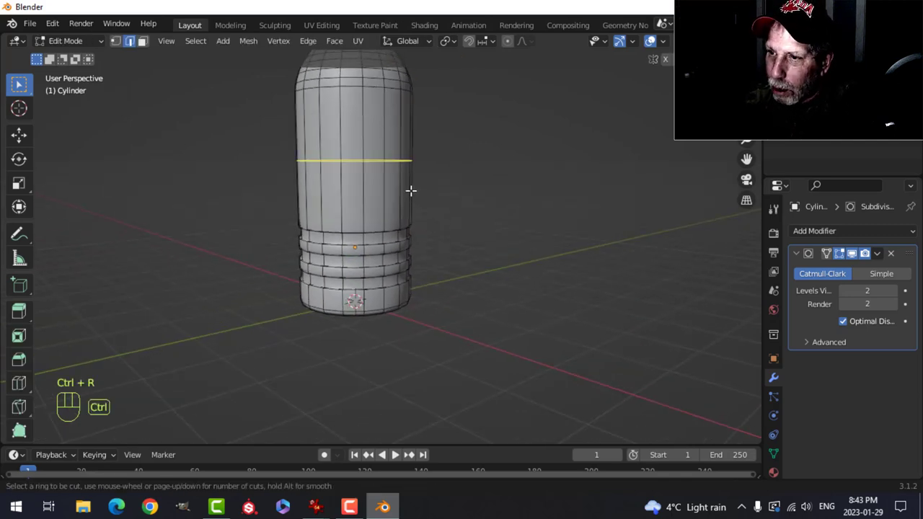
pyautogui.click(410, 191)
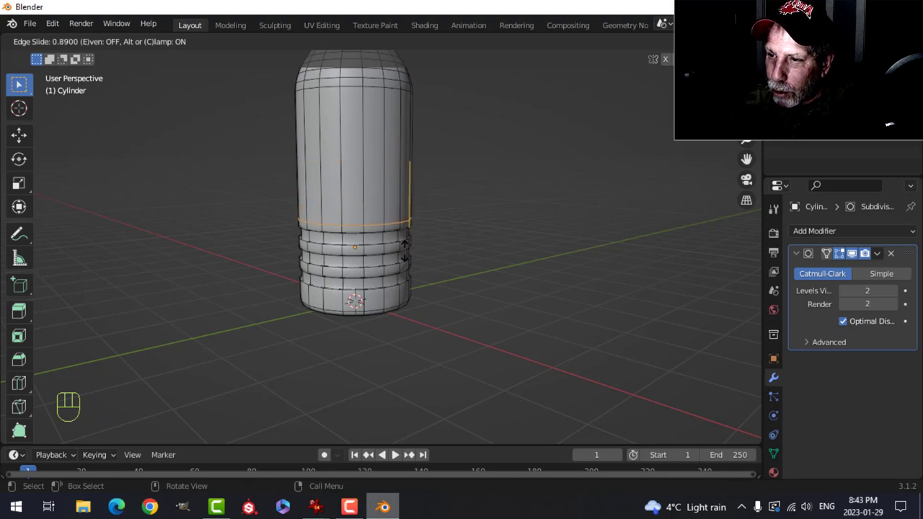
pyautogui.click(404, 253)
pyautogui.press('Tab')
pyautogui.scroll(3, 349, 250)
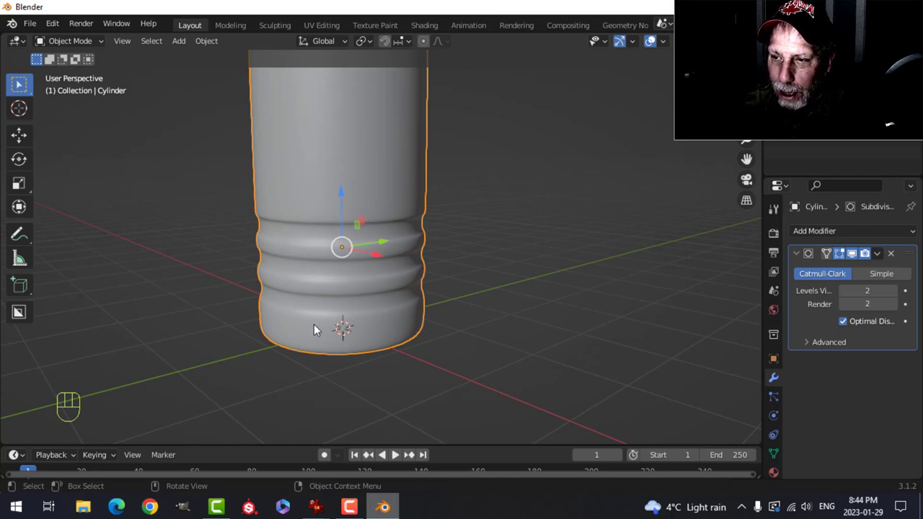
# Add a horizontal loop cut in the bottom band and slide it up close beneath the lowest groove
pyautogui.press('Tab')
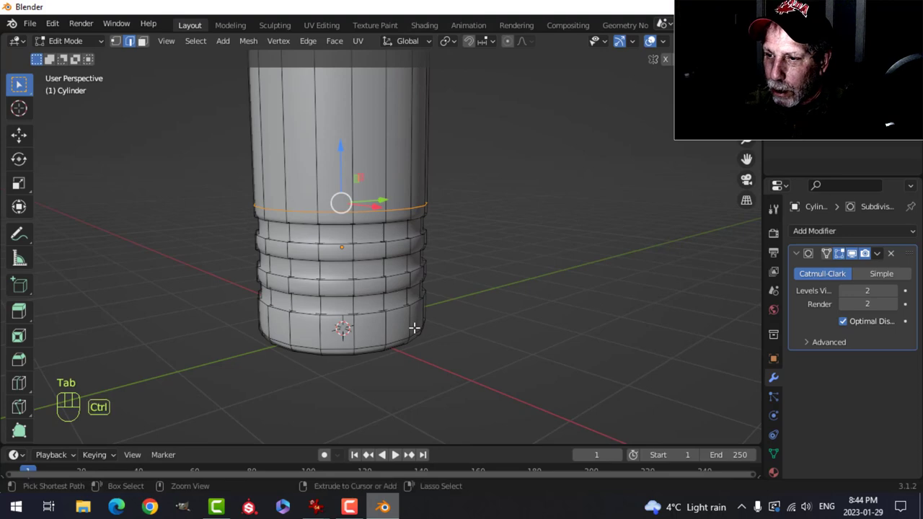
pyautogui.hotkey('ctrl', 'r')
pyautogui.click(402, 323)
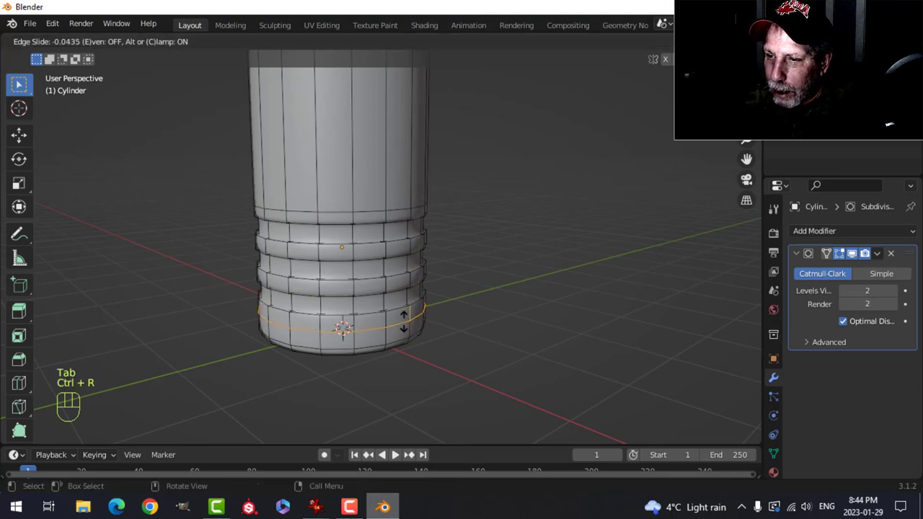
pyautogui.click(397, 313)
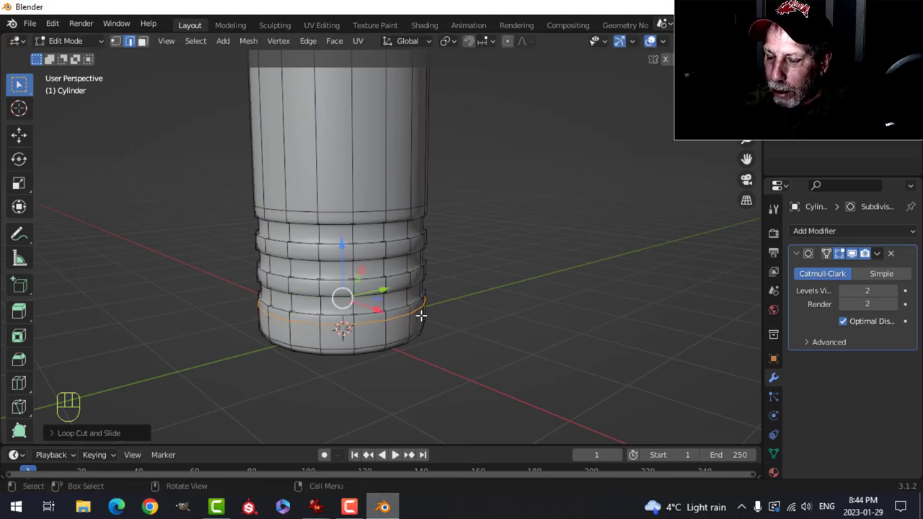
pyautogui.scroll(3, 433, 296)
pyautogui.keyDown('shift'); pyautogui.scroll(-2, 318, 303); pyautogui.keyUp('shift')
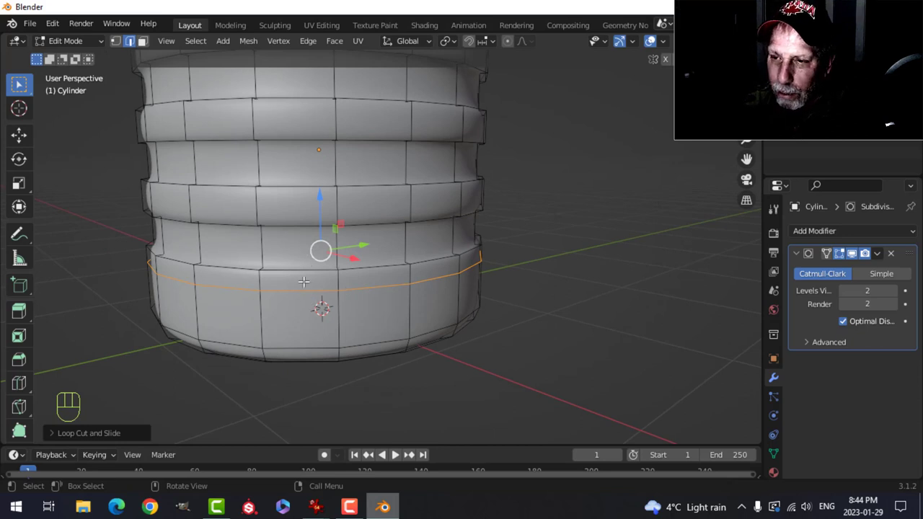
pyautogui.press('Tab')
pyautogui.scroll(-4, 516, 264)
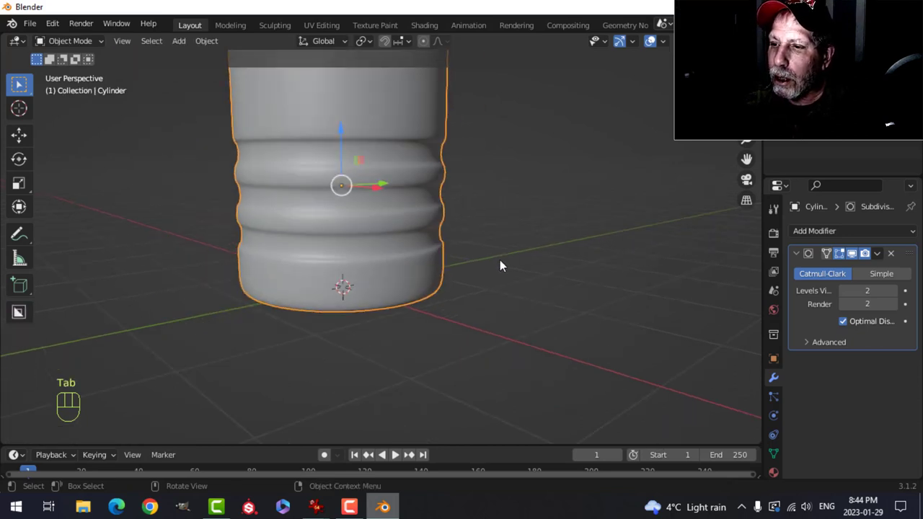
# Set the bottle's subdivision viewport level to 1
pyautogui.moveTo(426, 269); pyautogui.dragTo(421, 246, button='middle')
pyautogui.hotkey('alt', 'a')
pyautogui.keyDown('shift'); pyautogui.scroll(2, 421, 243); pyautogui.keyUp('shift')
pyautogui.scroll(2, 428, 241)
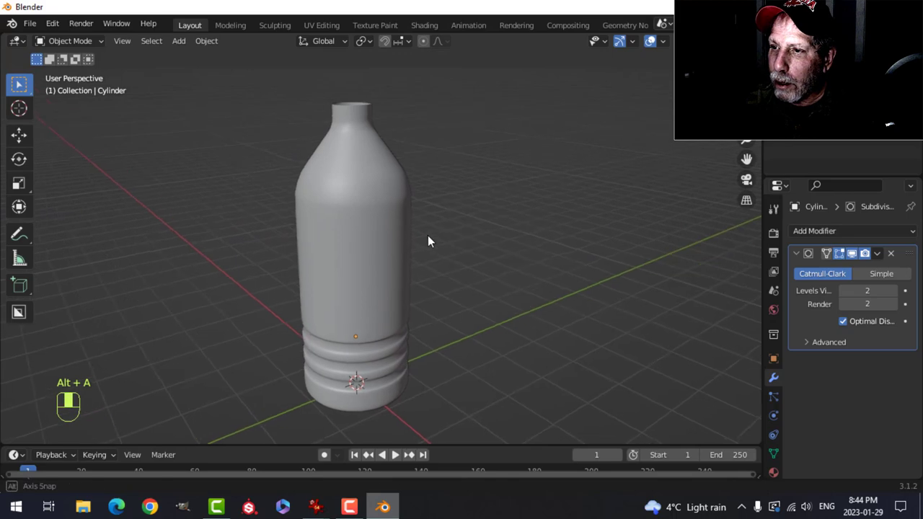
pyautogui.click(376, 216)
pyautogui.keyDown('shift'); pyautogui.moveTo(497, 260); pyautogui.dragTo(491, 252, button='middle'); pyautogui.keyUp('shift')
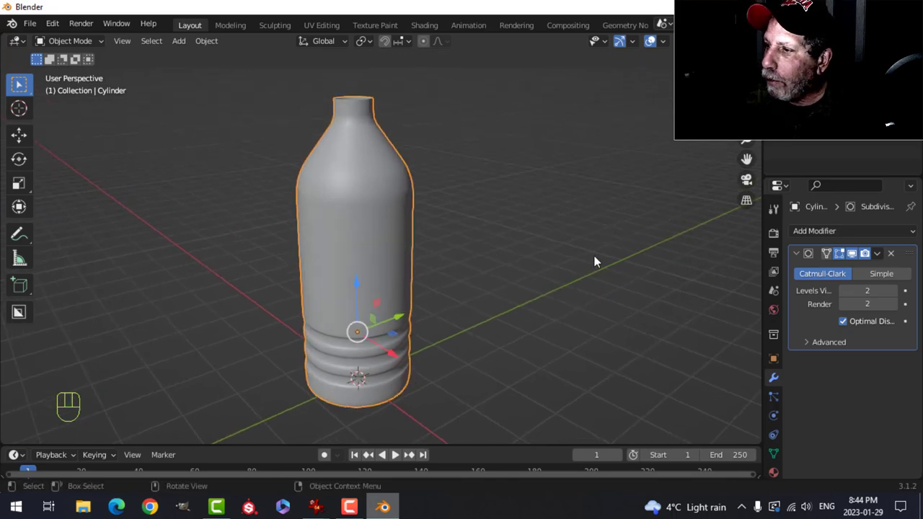
pyautogui.click(843, 292)
pyautogui.moveTo(549, 282); pyautogui.dragTo(508, 255, button='middle')
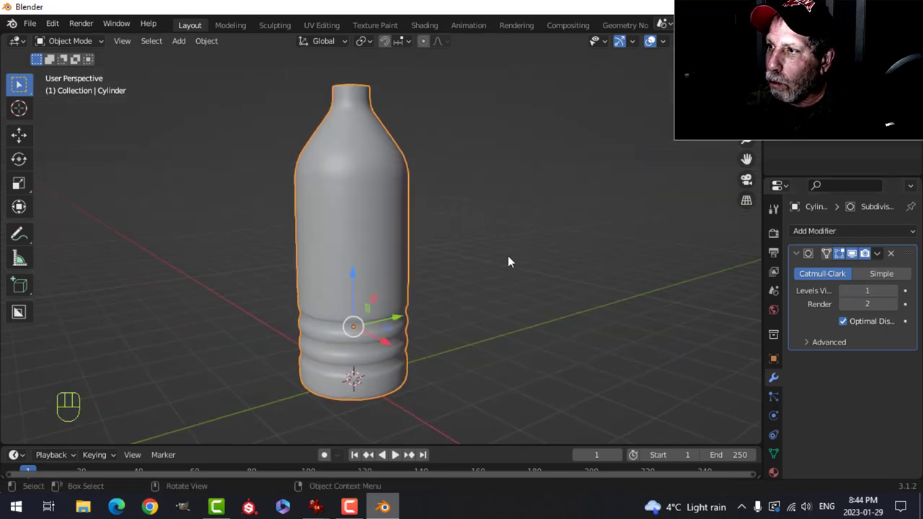
# Turn on the viewport statistics overlay and inspect the smoothed bottle from several angles
pyautogui.click(662, 42)
pyautogui.click(580, 152)
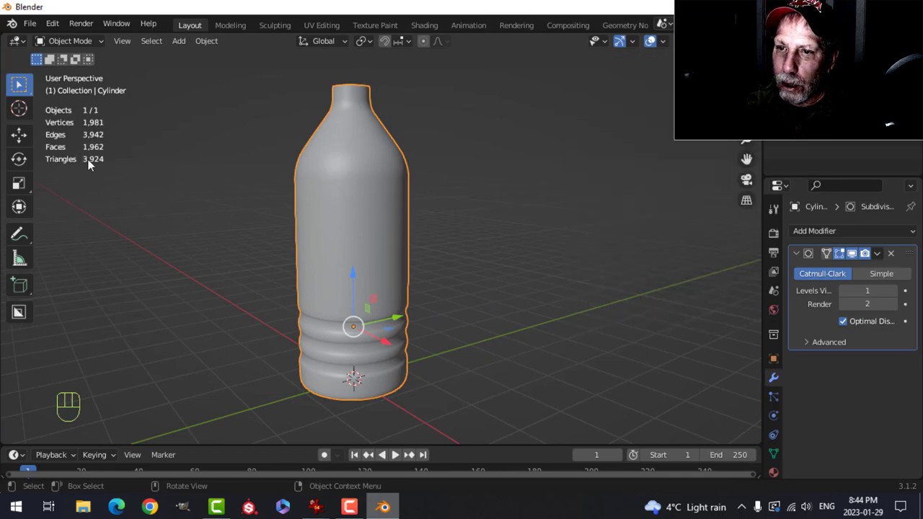
pyautogui.moveTo(462, 213); pyautogui.dragTo(442, 215, button='middle')
pyautogui.scroll(3, 458, 209)
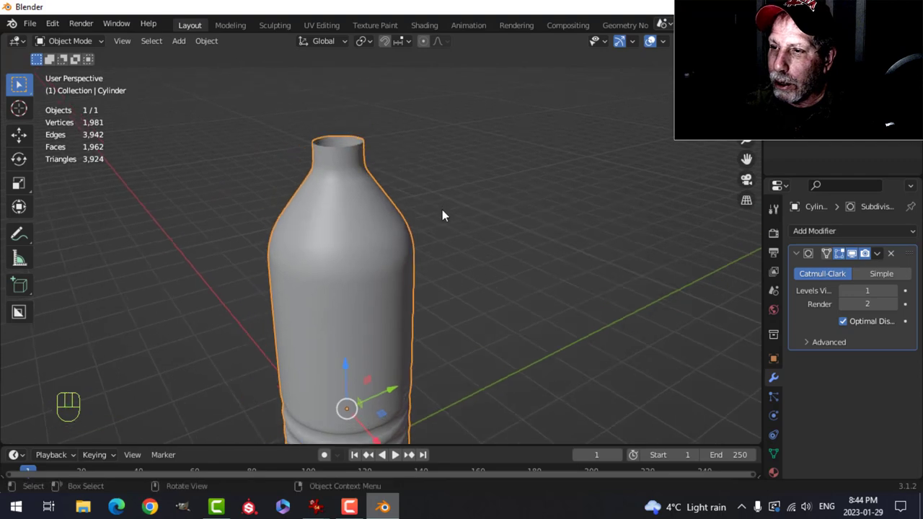
pyautogui.hotkey('alt', 'a')
pyautogui.moveTo(414, 248); pyautogui.dragTo(442, 215, button='middle')
pyautogui.scroll(2, 455, 207)
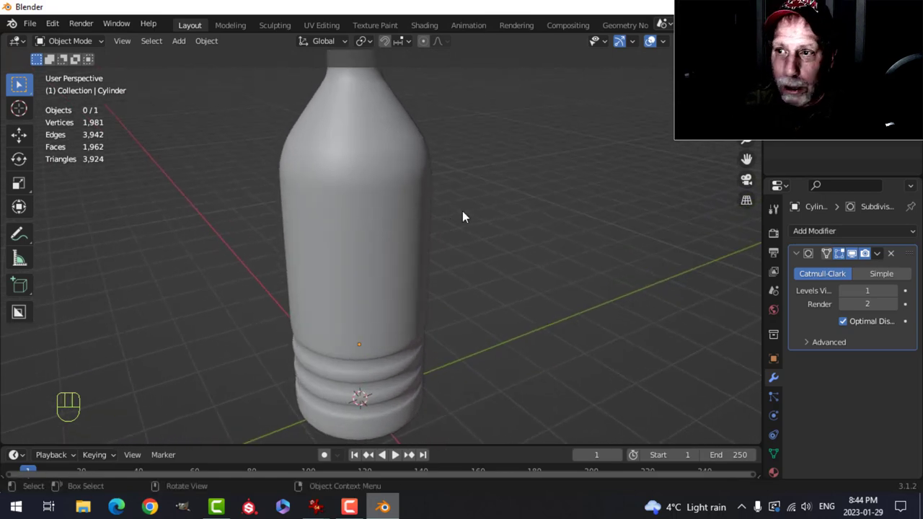
pyautogui.scroll(-2, 463, 217)
pyautogui.moveTo(496, 222); pyautogui.dragTo(480, 208, button='middle')
# Rename the cylinder object as bottle
pyautogui.click(379, 196)
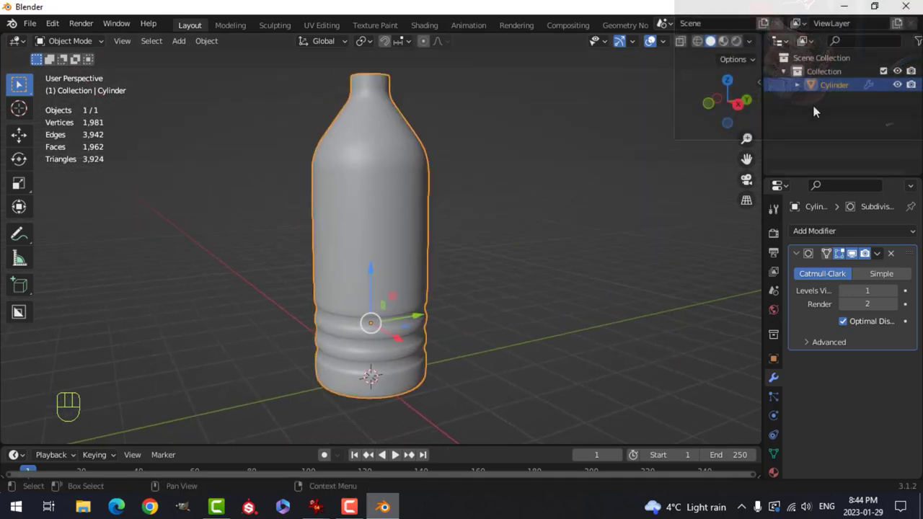
pyautogui.doubleClick(832, 84)
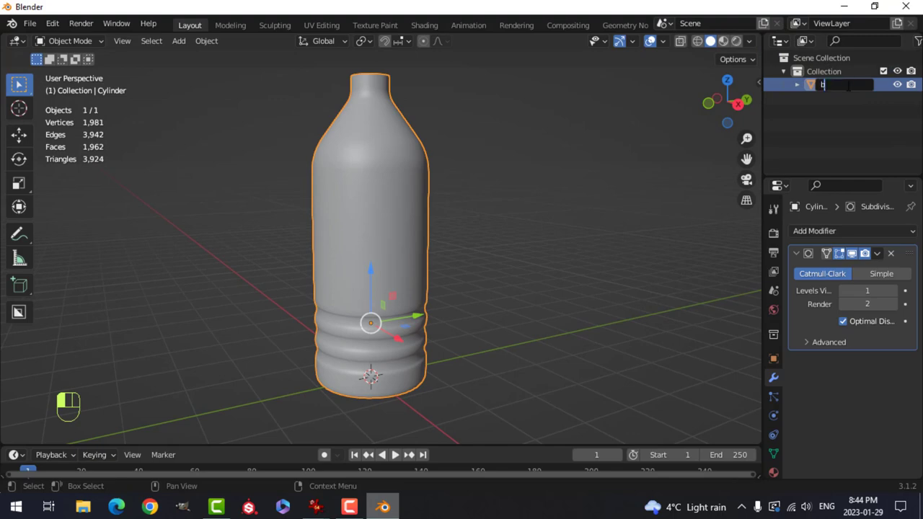
pyautogui.press('Return')
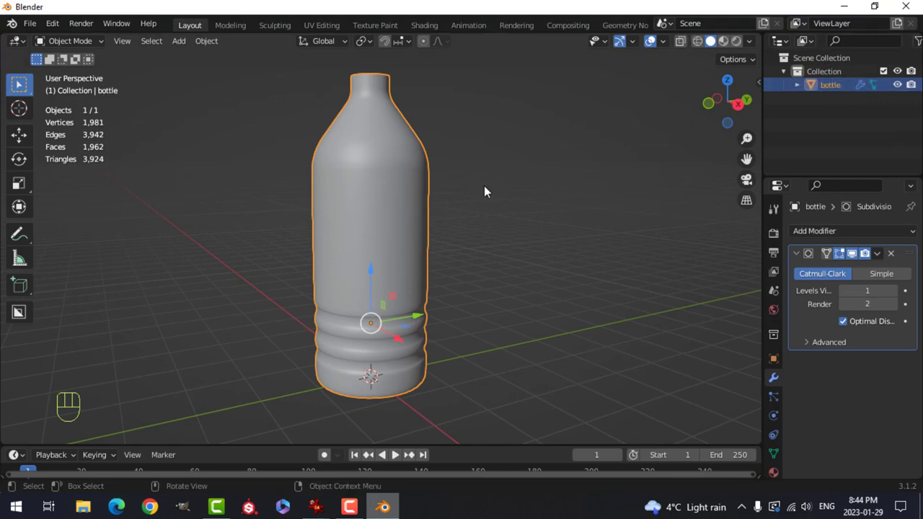
# Duplicate the bottle in place and rename the copy as liquid
pyautogui.hotkey('shift', 'd')
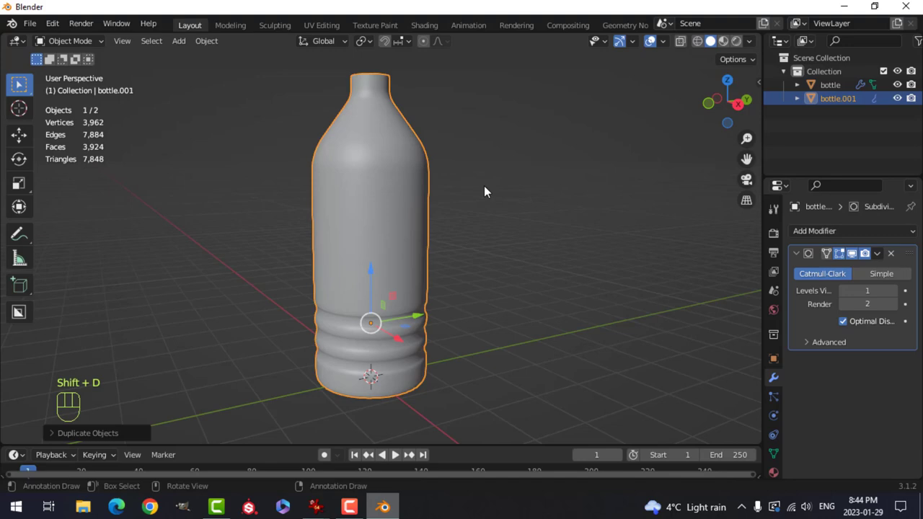
pyautogui.doubleClick(841, 99)
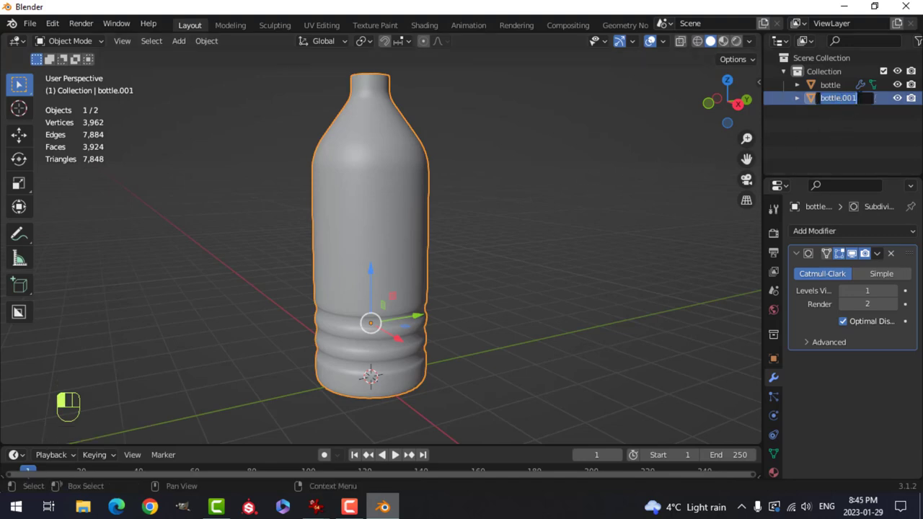
pyautogui.write('l')
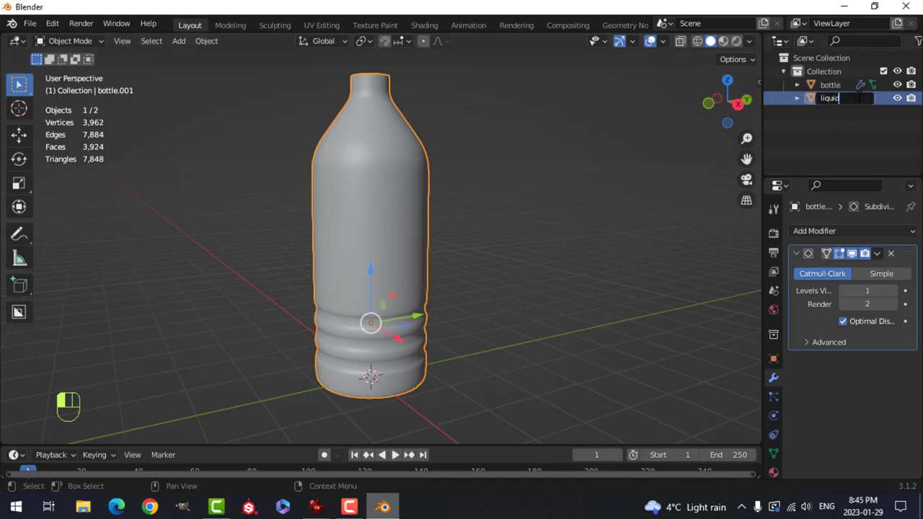
pyautogui.write('iquid')
pyautogui.press('Return')
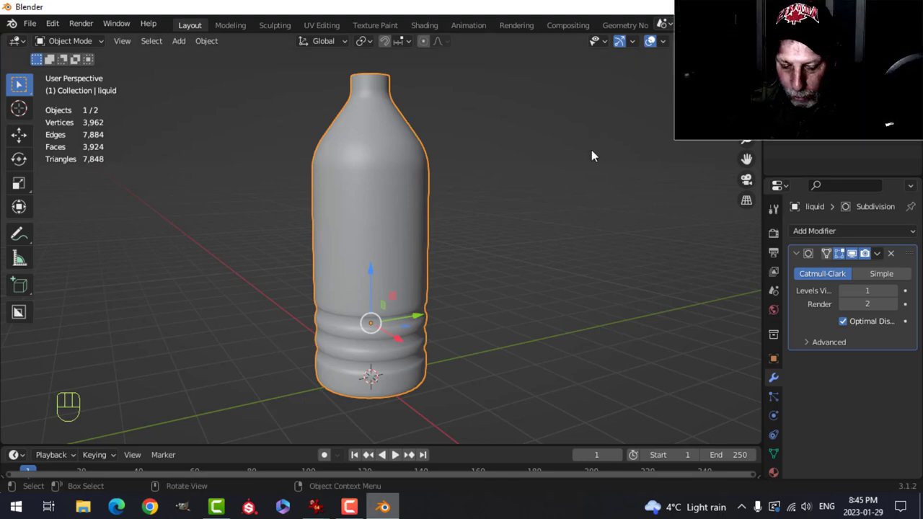
# Scale the liquid object down slightly and uniformly so it sits inside the bottle
pyautogui.press('s')
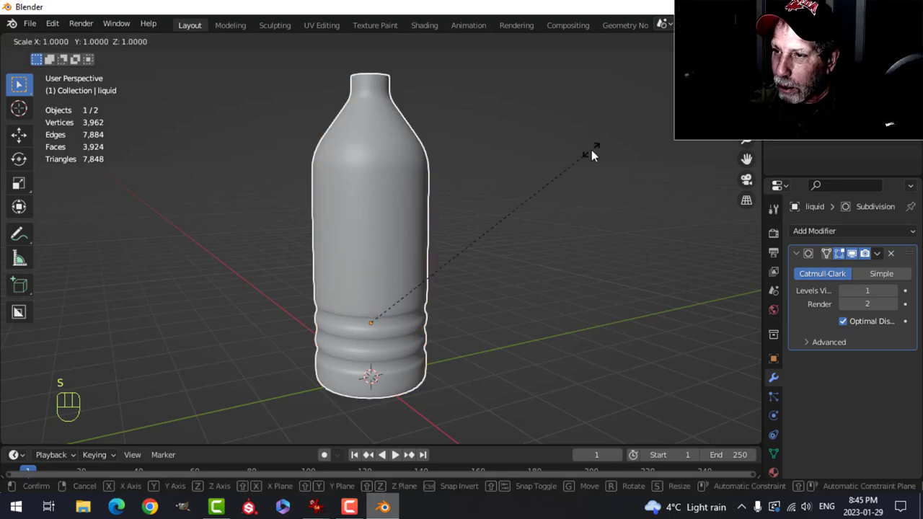
pyautogui.press('shift')
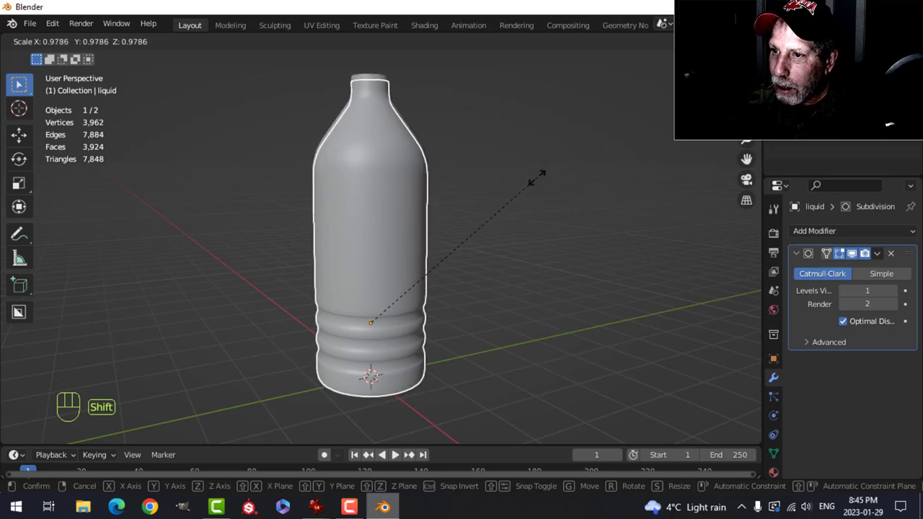
pyautogui.click(491, 178)
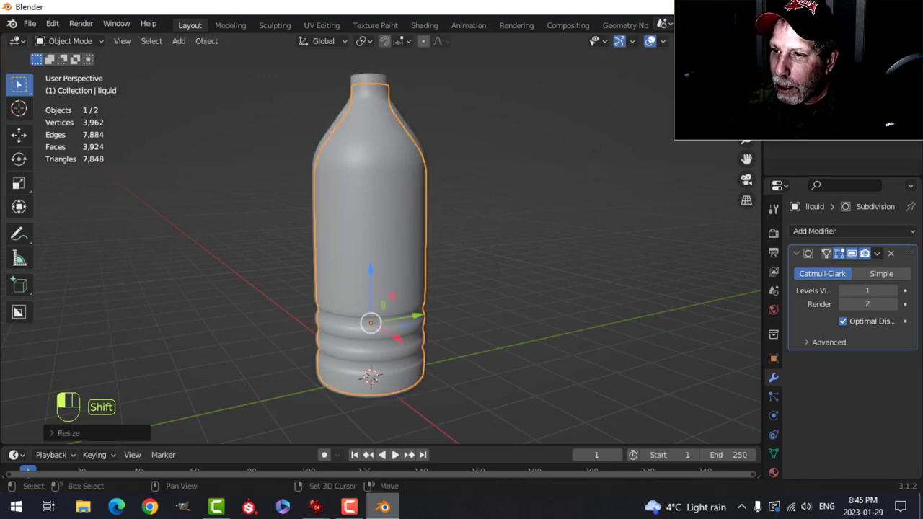
pyautogui.moveTo(417, 167); pyautogui.dragTo(447, 178, button='middle')
# Open the liquid object's mesh for editing in a front orthographic view with wireframe shading
pyautogui.press('KP_1')
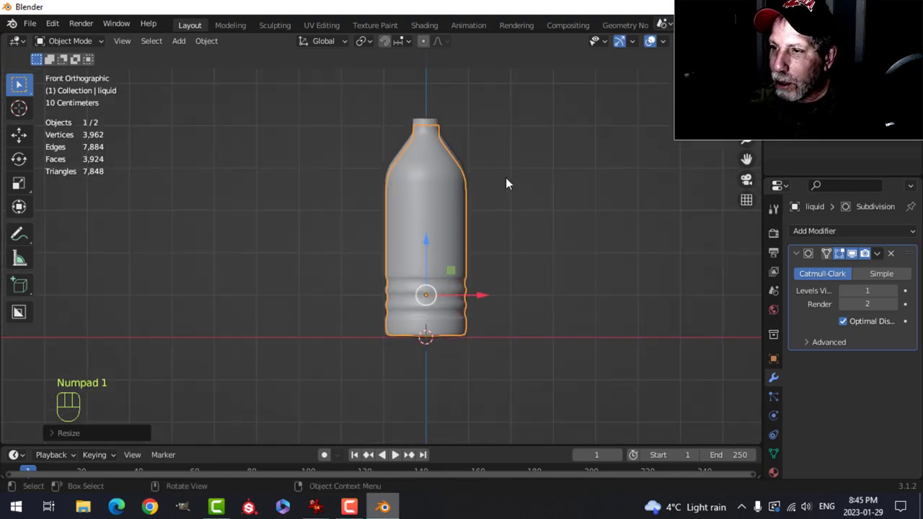
pyautogui.keyDown('shift'); pyautogui.moveTo(505, 178); pyautogui.dragTo(398, 205, button='middle'); pyautogui.keyUp('shift')
pyautogui.press('Tab')
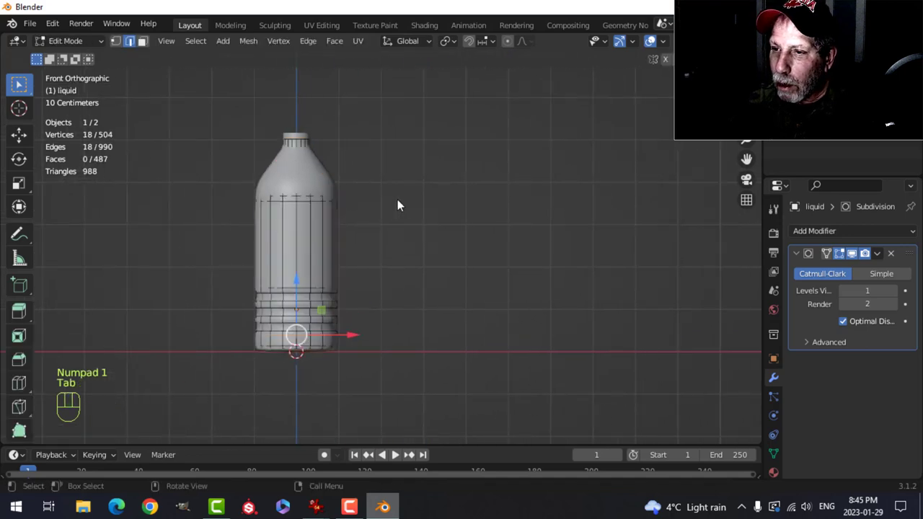
pyautogui.press('z')
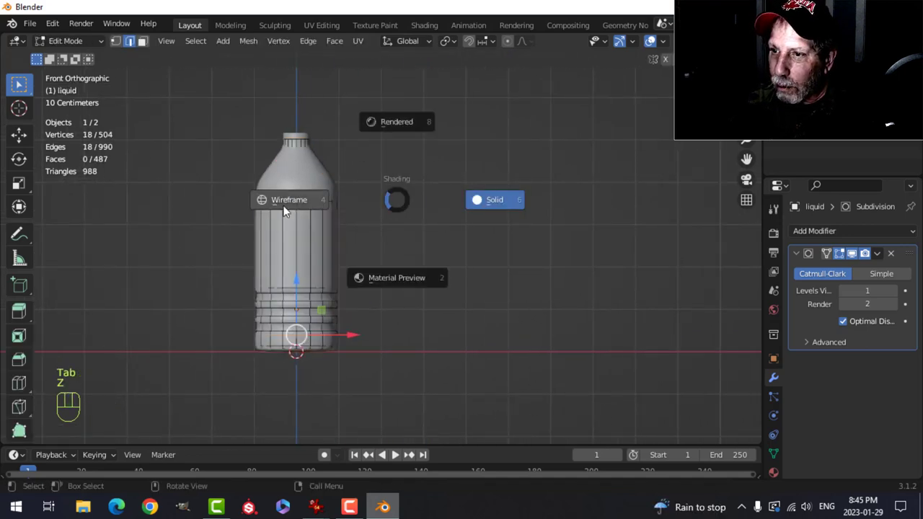
pyautogui.click(324, 201)
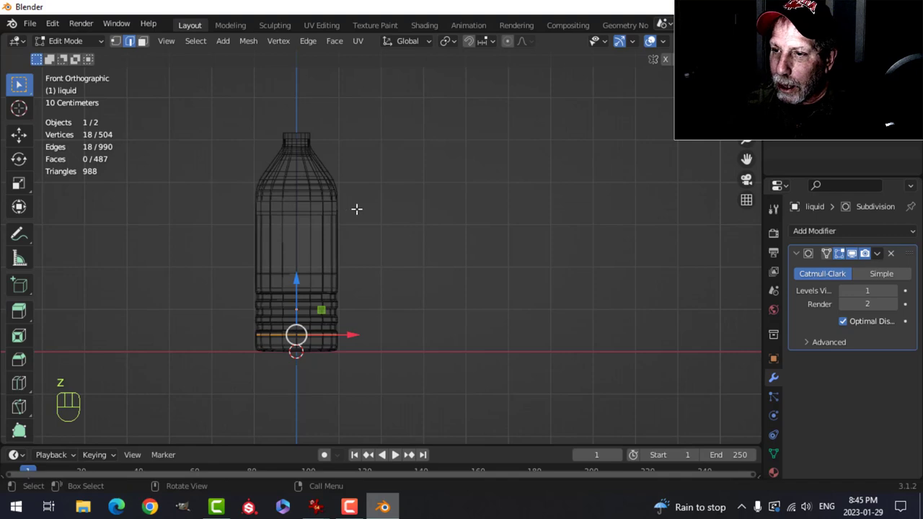
# Scale the entire liquid mesh uniformly to about 0.975 so it fits more loosely inside the bottle
pyautogui.press('a')
pyautogui.keyDown('shift'); pyautogui.moveTo(354, 202); pyautogui.dragTo(421, 196, button='middle'); pyautogui.keyUp('shift')
pyautogui.scroll(1, 402, 208)
pyautogui.press('KP_1')
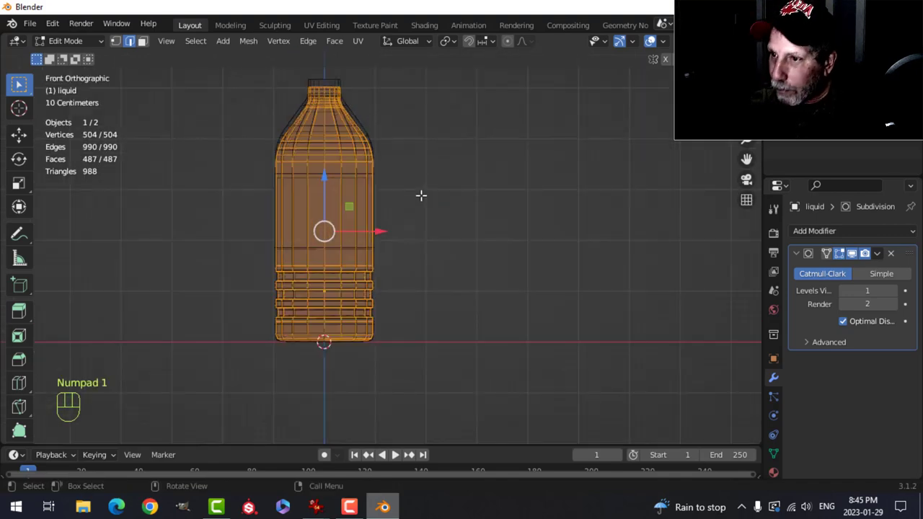
pyautogui.press('s')
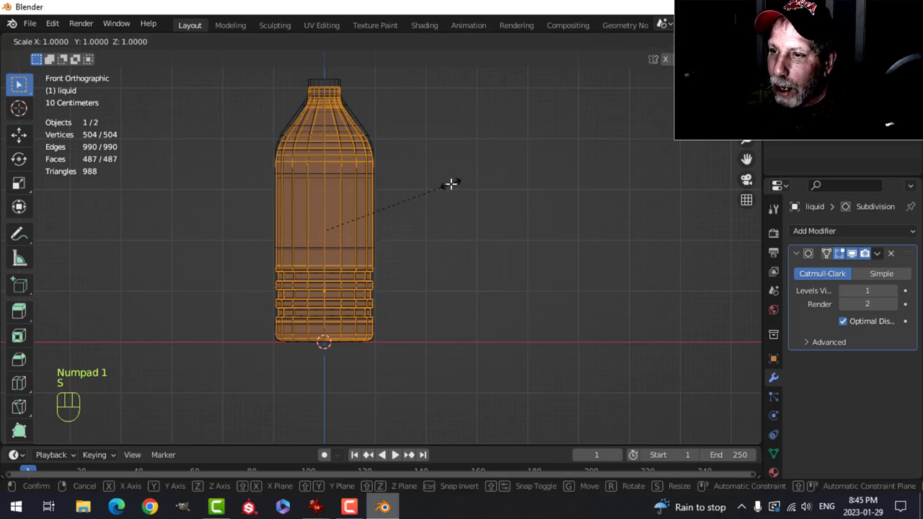
pyautogui.press('shift')
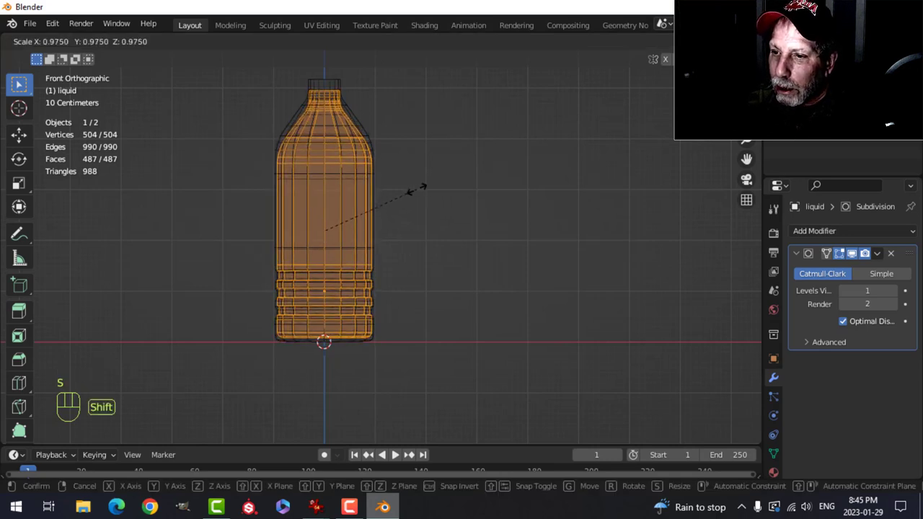
pyautogui.click(408, 188)
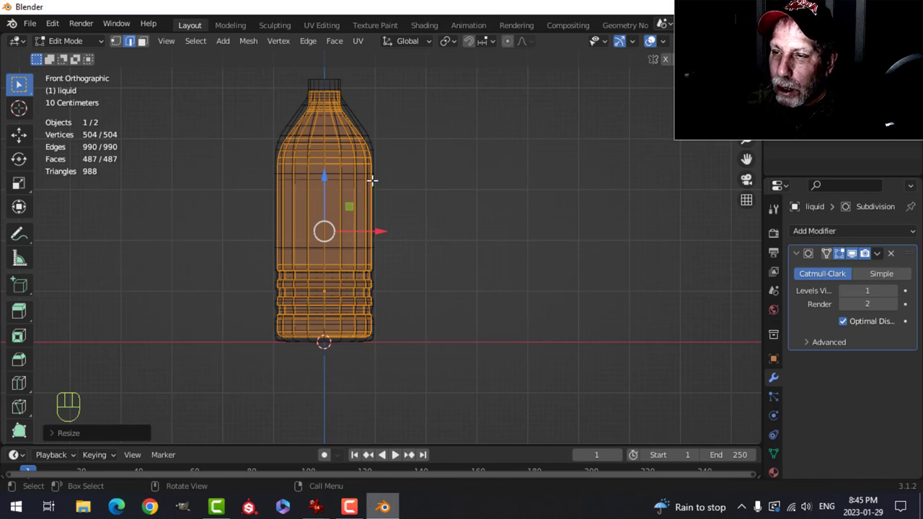
# Select the liquid's neck and shoulder down to the start of the straight wall and delete those faces
pyautogui.hotkey('alt', 'a')
pyautogui.press('1')
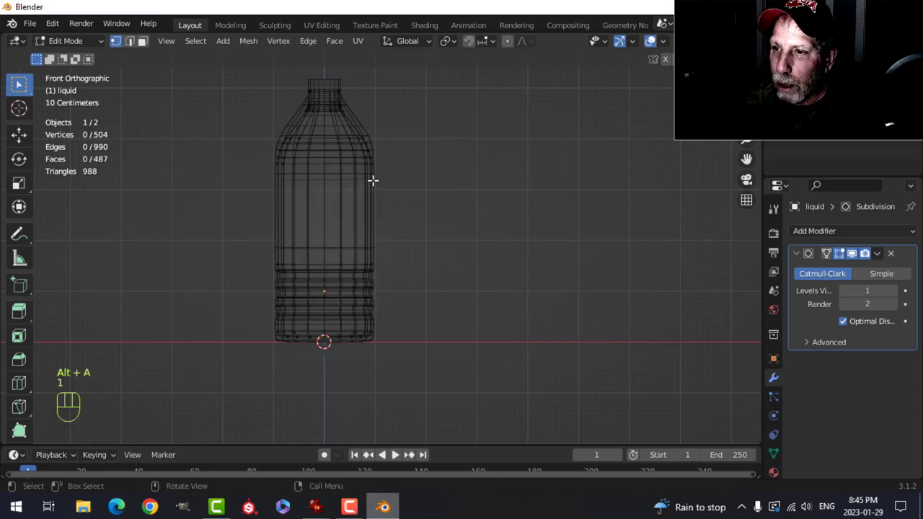
pyautogui.press('b')
pyautogui.moveTo(248, 67); pyautogui.dragTo(407, 172)
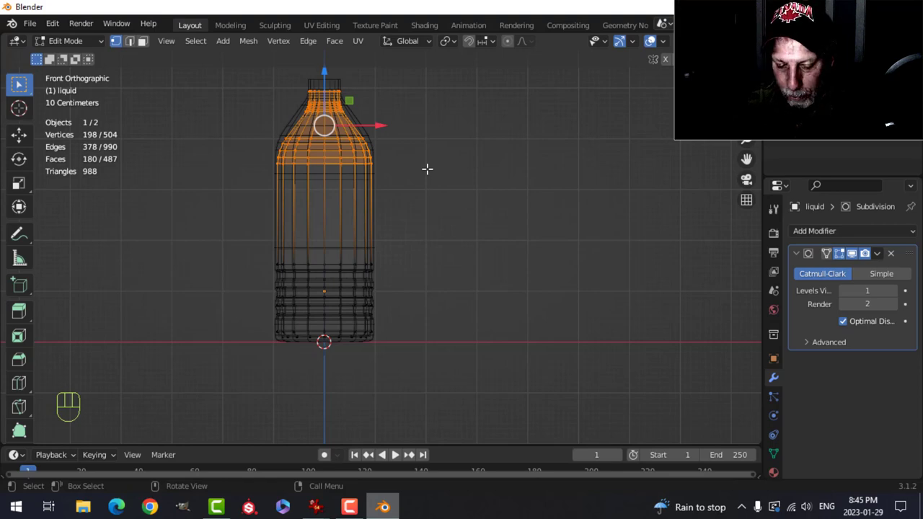
pyautogui.press('3')
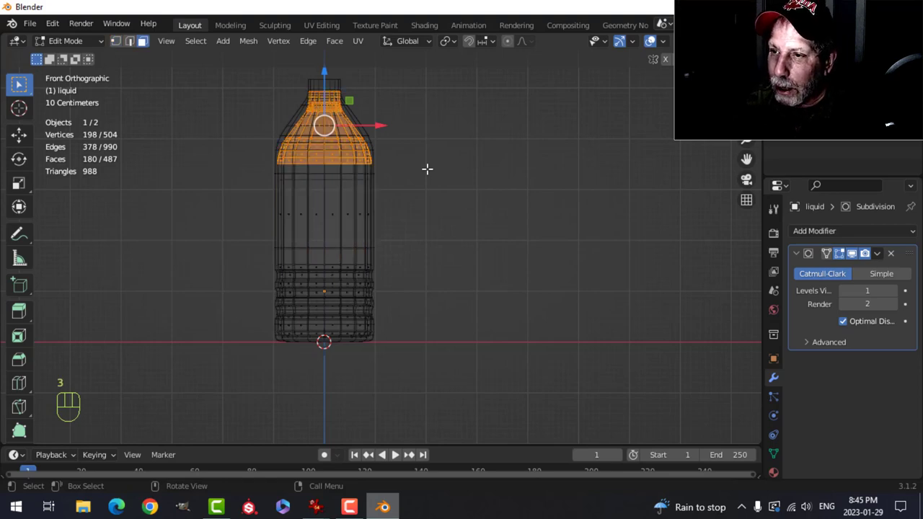
pyautogui.press('x')
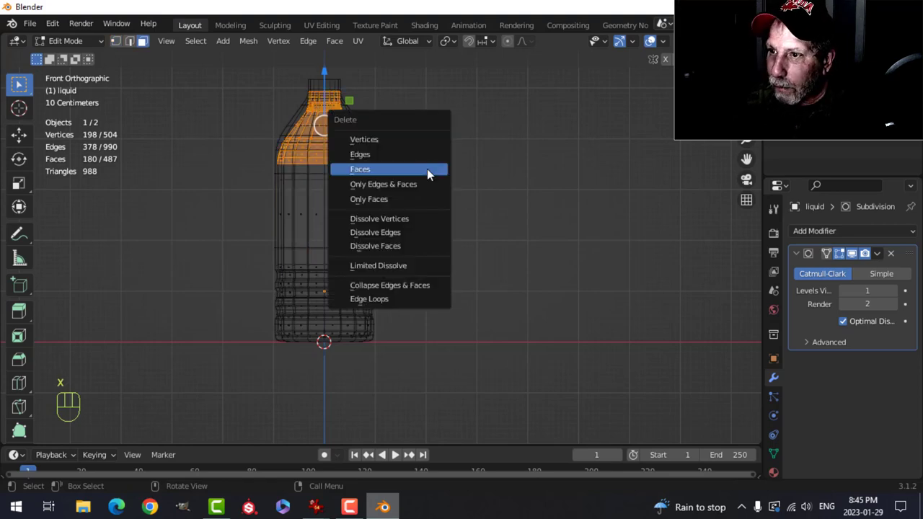
pyautogui.click(429, 174)
# Return to solid shading with X-ray enabled and view the remaining liquid mesh inside the bottle
pyautogui.press('z')
pyautogui.click(532, 159)
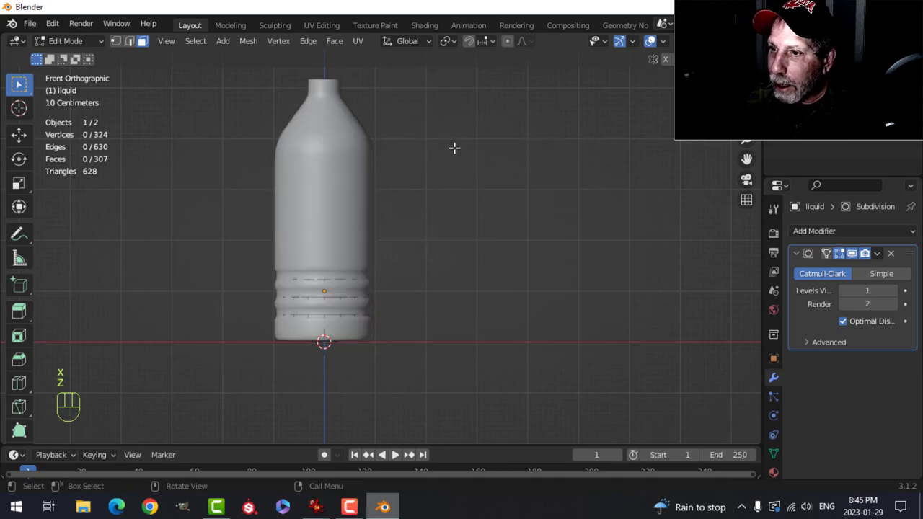
pyautogui.moveTo(454, 148); pyautogui.dragTo(439, 173, button='middle')
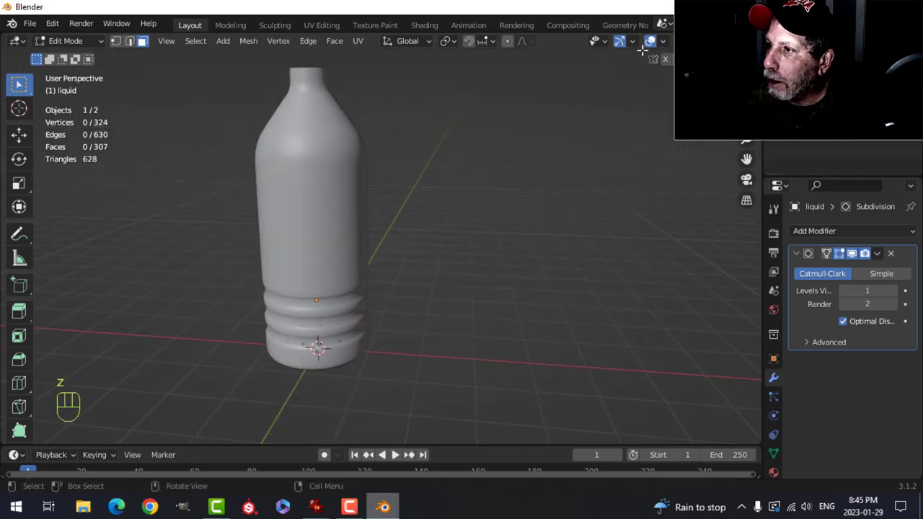
pyautogui.hotkey('alt', 'z')
pyautogui.moveTo(347, 184); pyautogui.dragTo(324, 194, button='middle')
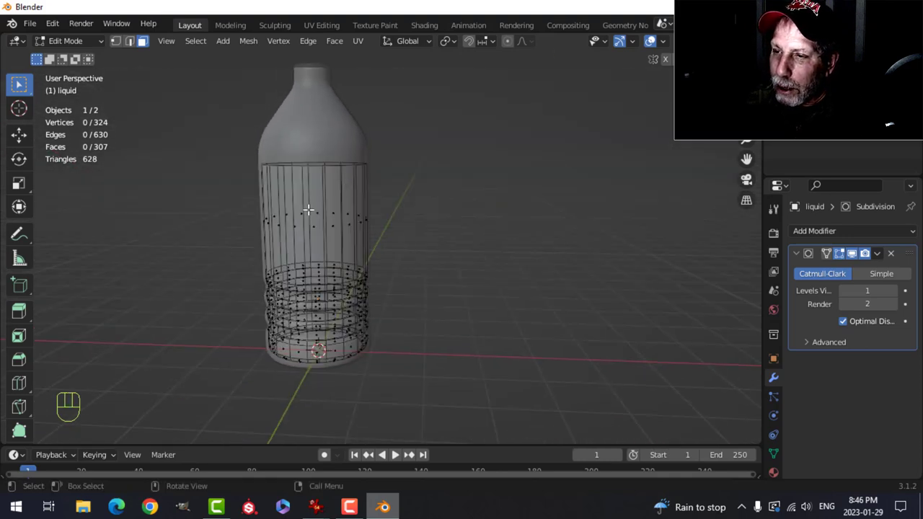
pyautogui.moveTo(427, 199); pyautogui.dragTo(423, 199, button='middle')
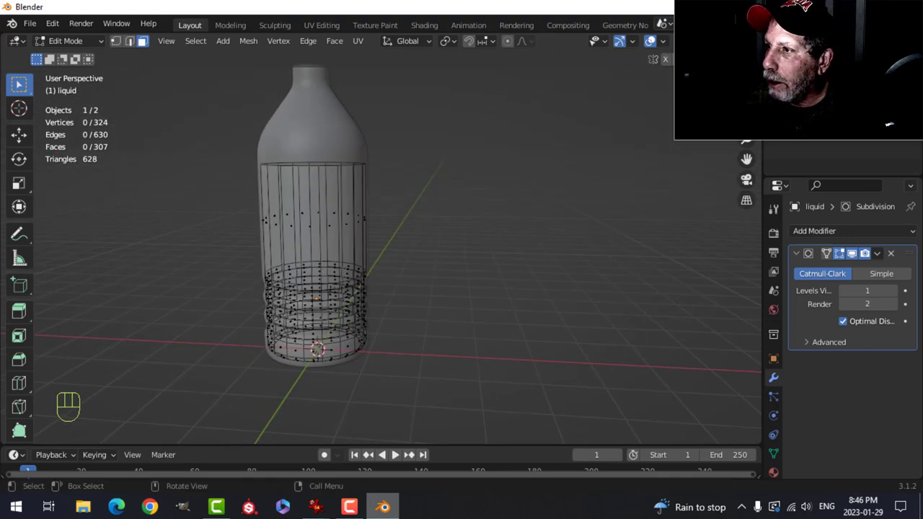
# Select the liquid's open top edge loop and move it down along Z to lower the fill level
pyautogui.press('2')
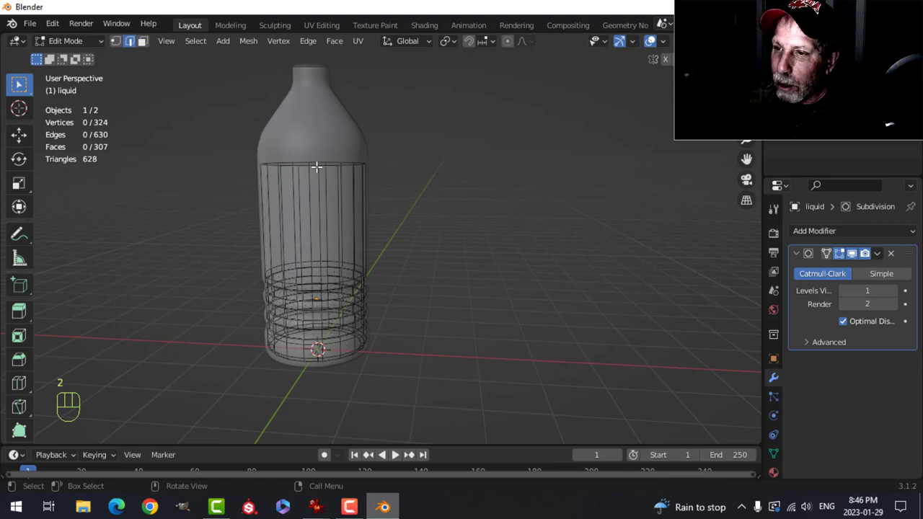
pyautogui.keyDown('alt'); pyautogui.keyDown('shift'); pyautogui.click(317, 167); pyautogui.keyUp('shift'); pyautogui.keyUp('alt')
pyautogui.press('KP_1')
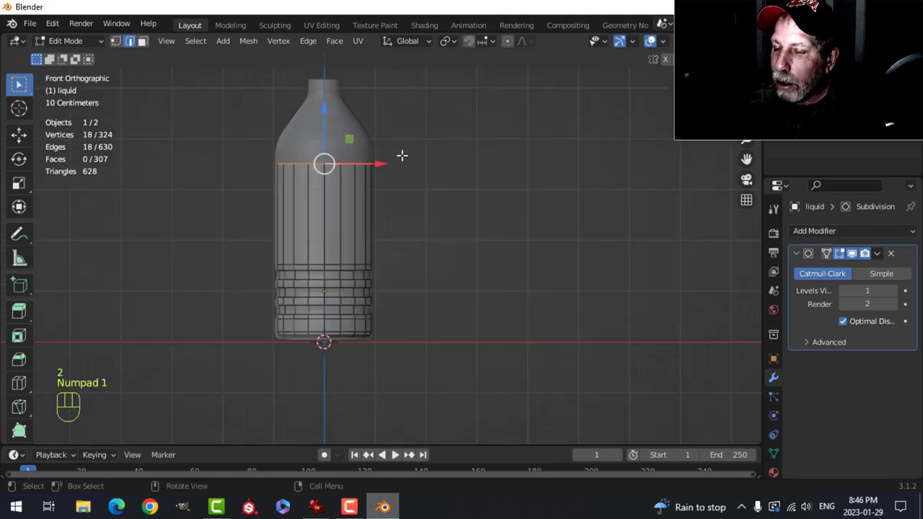
pyautogui.moveTo(328, 110); pyautogui.dragTo(328, 134)
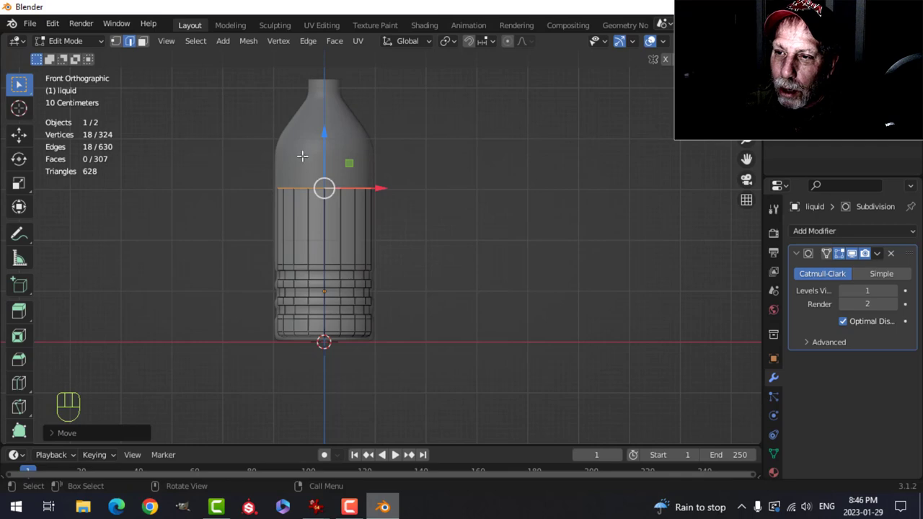
# Fill the liquid's open top with a face and turn off its Subdivision modifier's viewport display
pyautogui.moveTo(422, 177)
pyautogui.mouseDown(button='middle')
pyautogui.moveTo(406, 217)
pyautogui.moveTo(418, 192)
pyautogui.mouseUp(button='middle')
pyautogui.scroll(3, 406, 216)
pyautogui.press('f')
pyautogui.scroll(3, 411, 181)
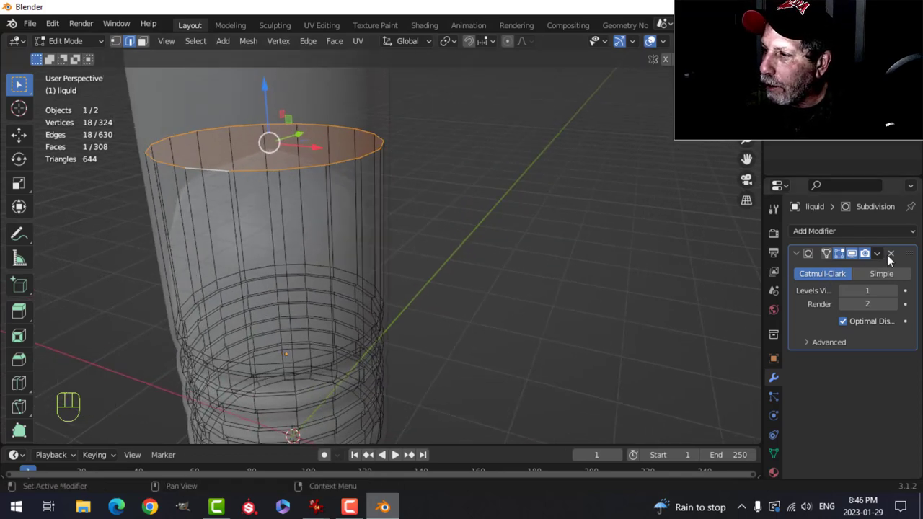
pyautogui.moveTo(365, 246); pyautogui.dragTo(407, 215, button='middle')
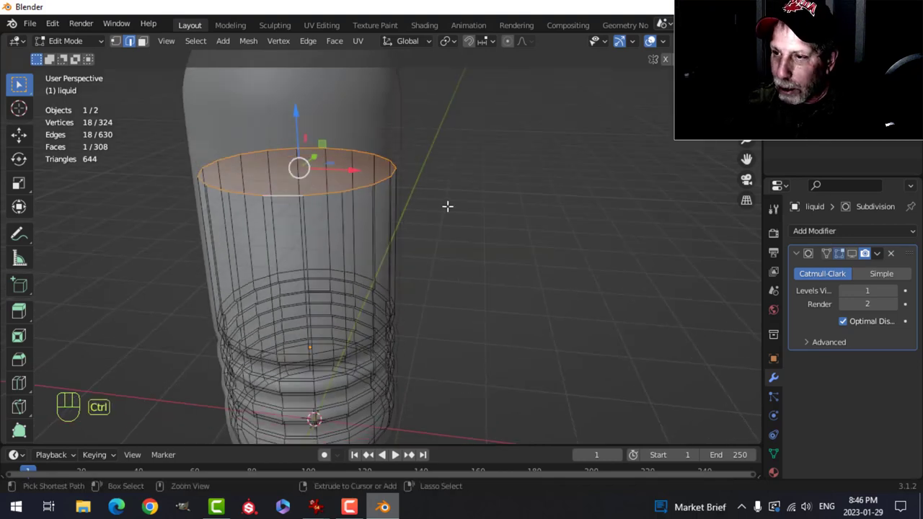
# Bevel the liquid's top rim about 0.066 m with 2 segments, leave mesh editing and deselect everything
pyautogui.hotkey('ctrl', 'b')
pyautogui.press('shift')
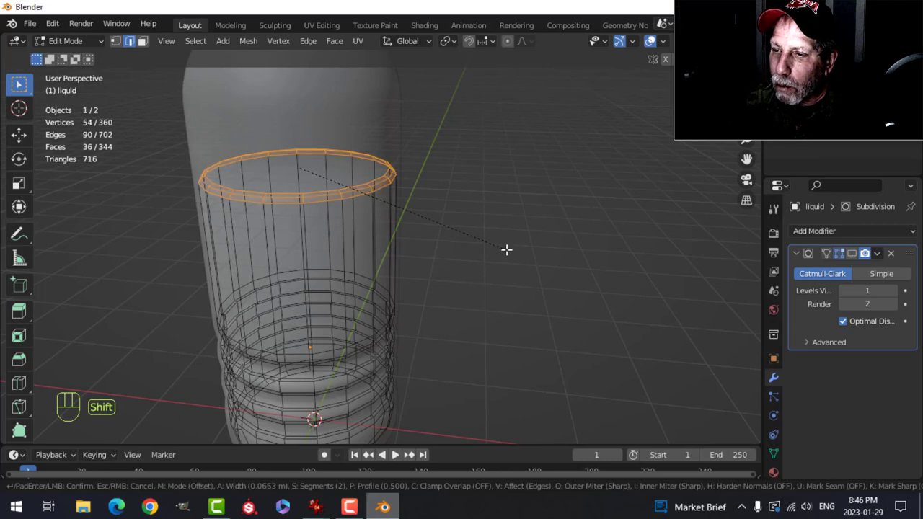
pyautogui.click(507, 249)
pyautogui.press('Tab')
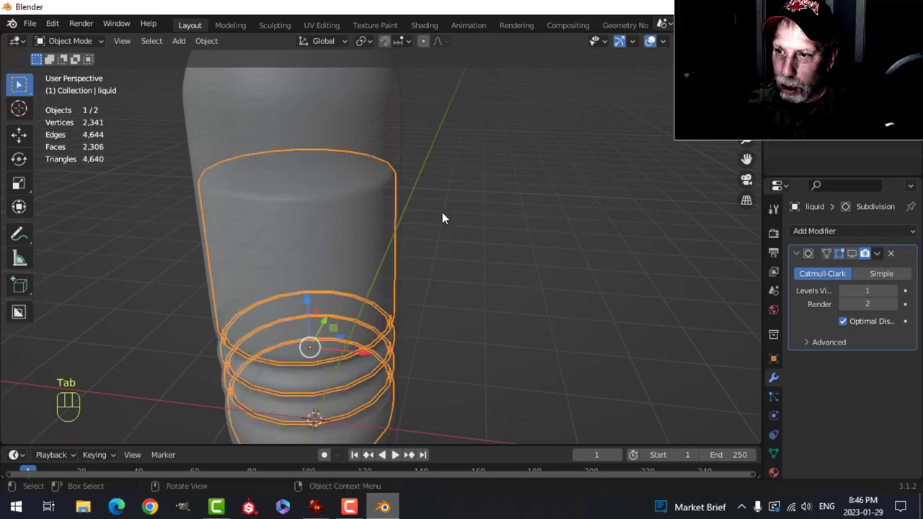
pyautogui.hotkey('alt', 'a')
# Add a Solidify modifier to the bottle and turn off its Subdivision modifier's viewport display
pyautogui.moveTo(413, 213); pyautogui.dragTo(444, 212, button='middle')
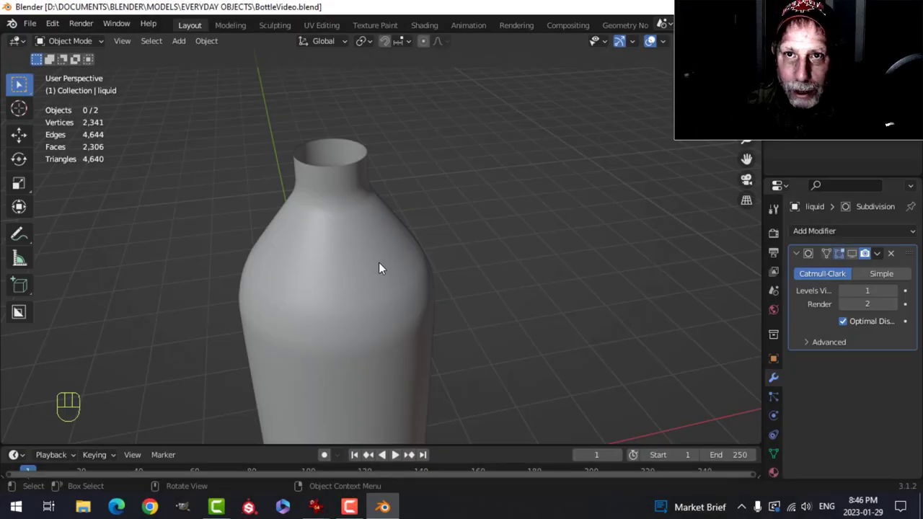
pyautogui.hotkey('alt', 'h')
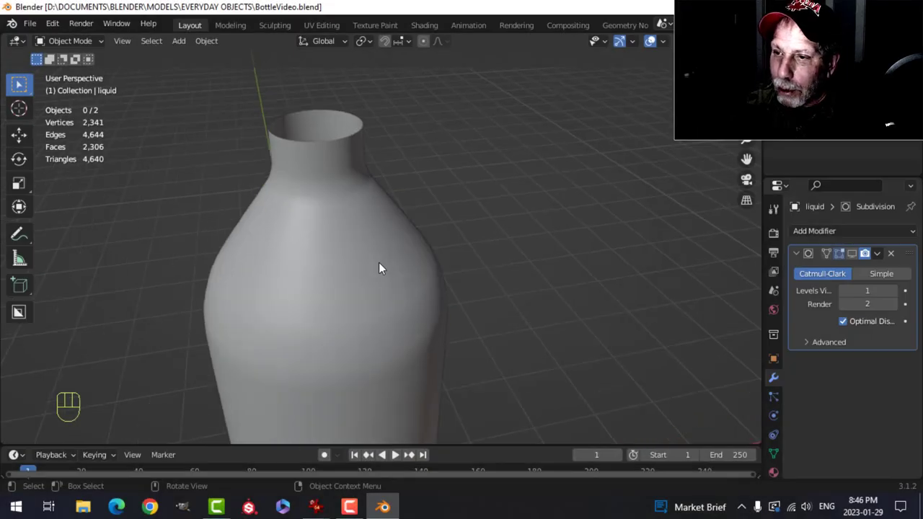
pyautogui.click(337, 164)
pyautogui.click(813, 232)
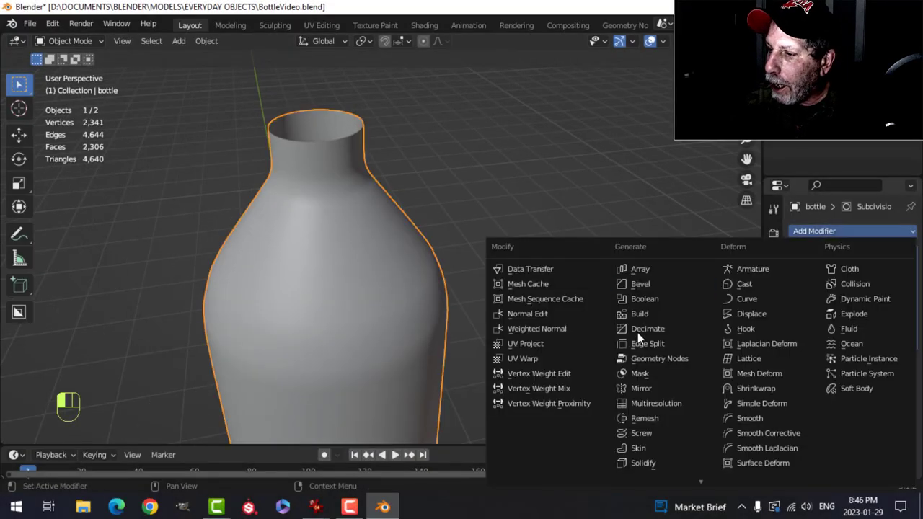
pyautogui.click(657, 461)
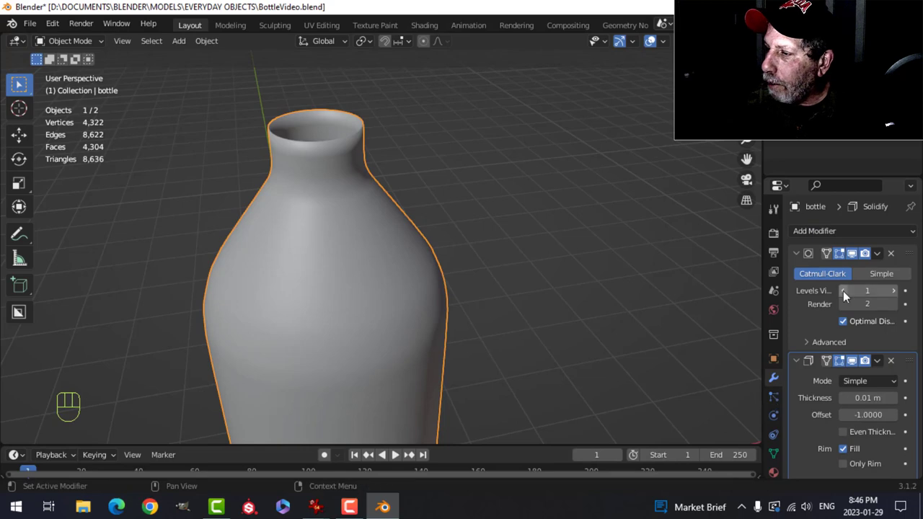
pyautogui.click(852, 254)
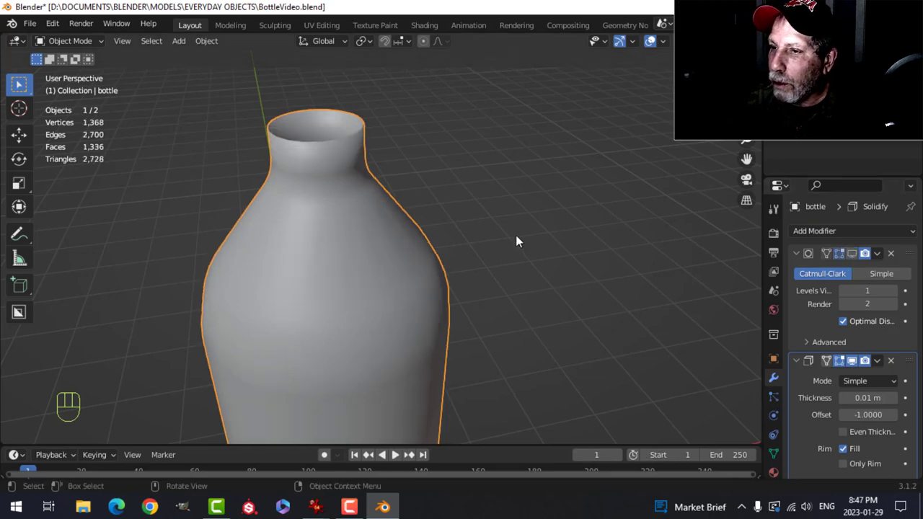
# Set the bottle's Solidify thickness to 0.02 m while checking the wall at the neck opening
pyautogui.moveTo(516, 241); pyautogui.dragTo(488, 223, button='middle')
pyautogui.keyDown('shift'); pyautogui.moveTo(411, 252); pyautogui.dragTo(517, 261, button='middle'); pyautogui.keyUp('shift')
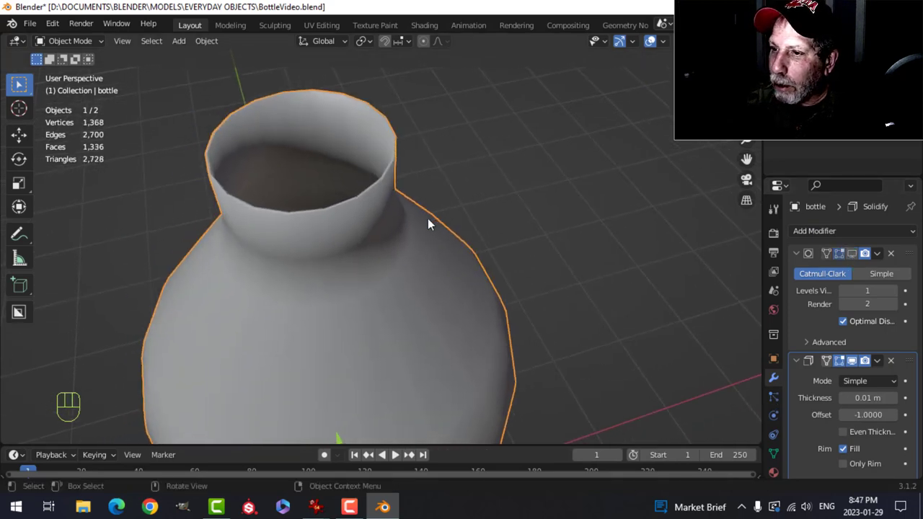
pyautogui.scroll(2, 397, 222)
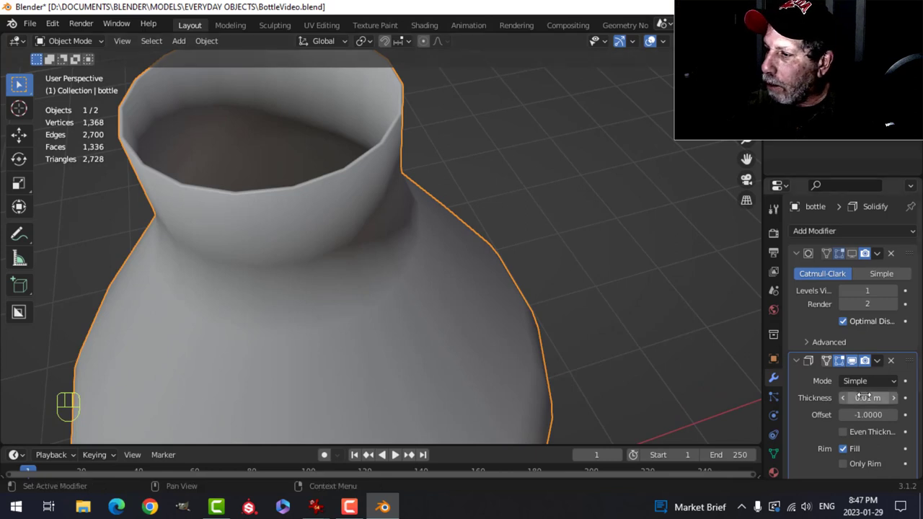
pyautogui.moveTo(866, 398)
pyautogui.keyDown('shift'); pyautogui.mouseDown()
pyautogui.moveTo(889, 398)
pyautogui.moveTo(879, 398)
pyautogui.mouseUp(); pyautogui.keyUp('shift')
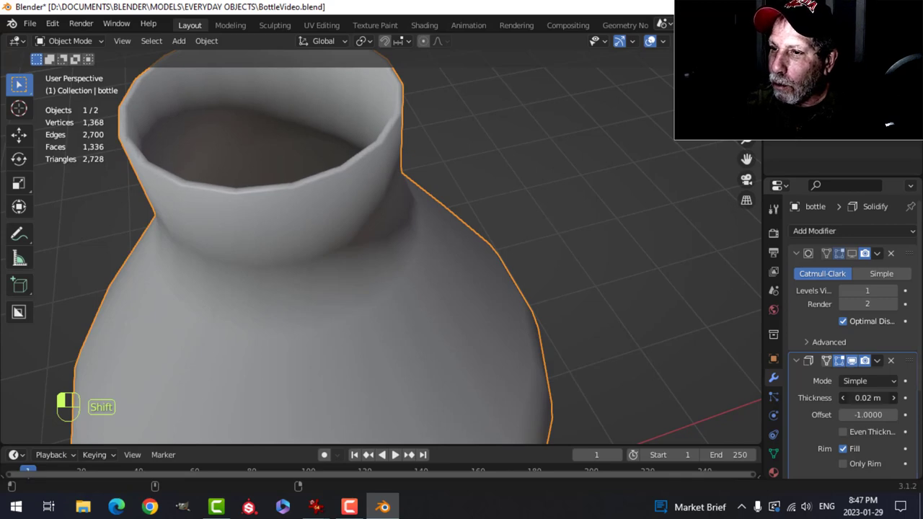
pyautogui.keyDown('shift'); pyautogui.moveTo(879, 398); pyautogui.dragTo(858, 395); pyautogui.keyUp('shift')
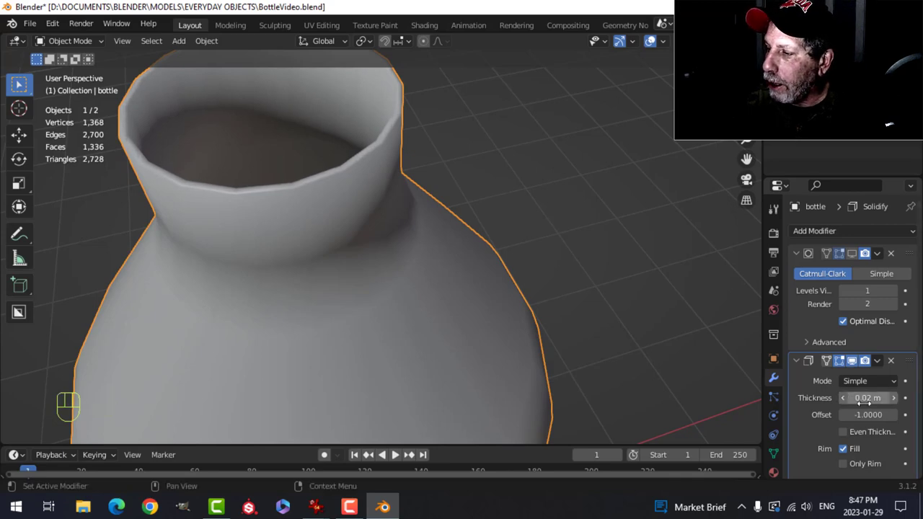
pyautogui.scroll(-3, 570, 322)
pyautogui.moveTo(571, 322); pyautogui.dragTo(503, 298, button='middle')
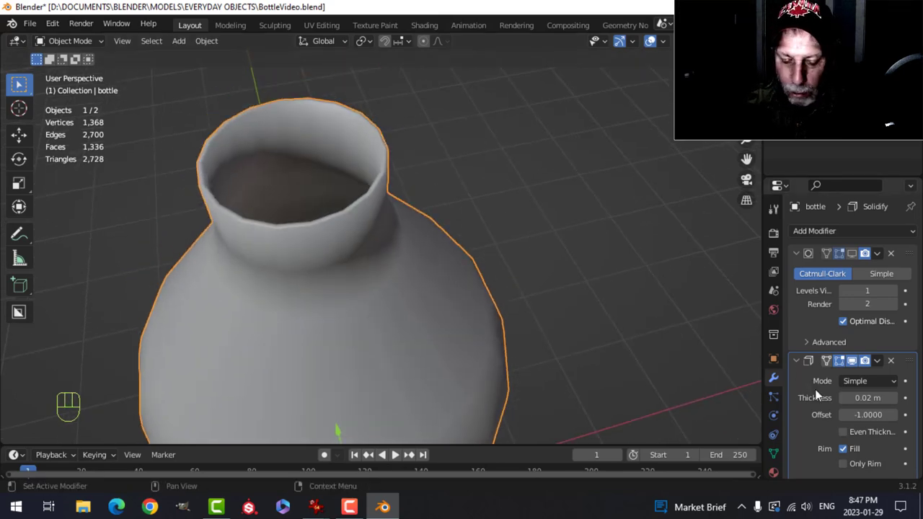
# Apply the bottle's Solidify modifier and open its mesh for editing around the neck
pyautogui.hotkey('ctrl', 'a')
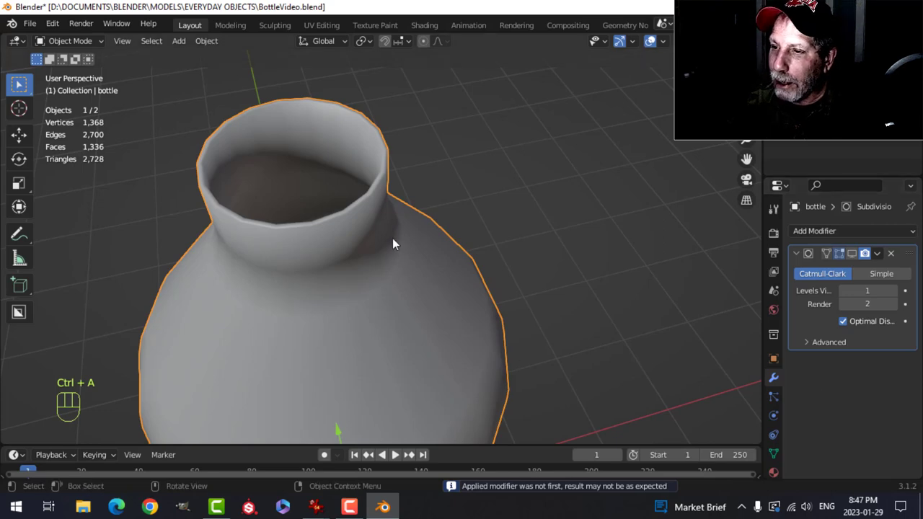
pyautogui.press('Tab')
pyautogui.scroll(5, 387, 239)
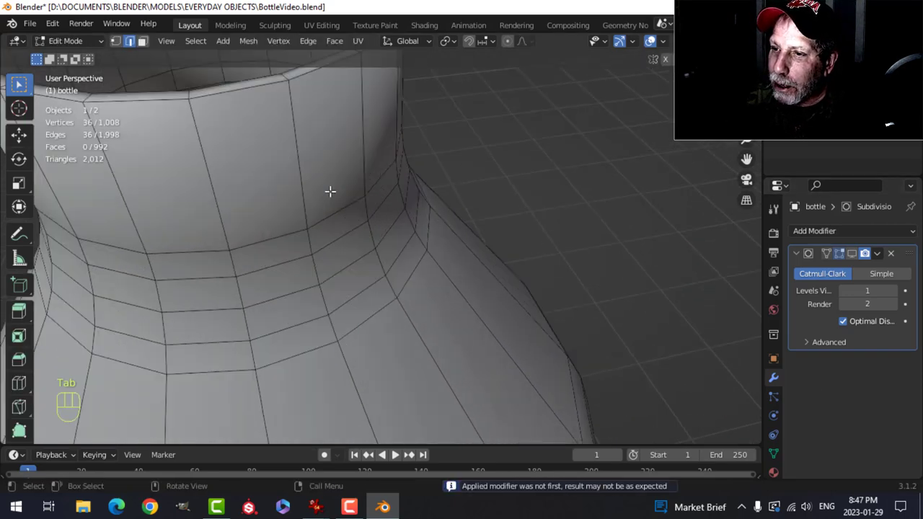
# Turn the viewport display of the bottle's Subdivision modifier back on
pyautogui.scroll(-5, 317, 166)
pyautogui.moveTo(458, 186); pyautogui.dragTo(398, 208, button='middle')
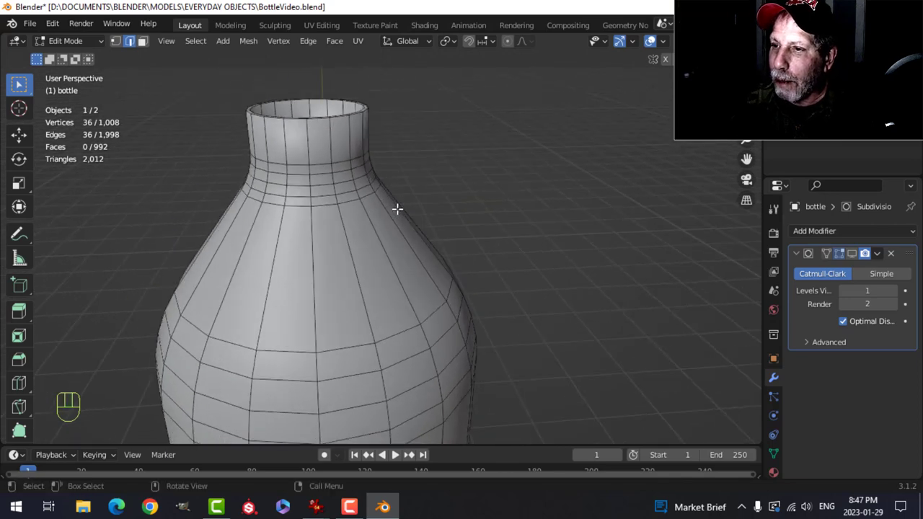
pyautogui.click(852, 254)
# Bevel the edge loops around the neck opening's rim about 0.006 m with 2 segments, leave mesh editing and deselect everything
pyautogui.keyDown('shift'); pyautogui.moveTo(354, 164); pyautogui.dragTo(355, 240, button='middle'); pyautogui.keyUp('shift')
pyautogui.scroll(2, 335, 172)
pyautogui.scroll(2, 355, 252)
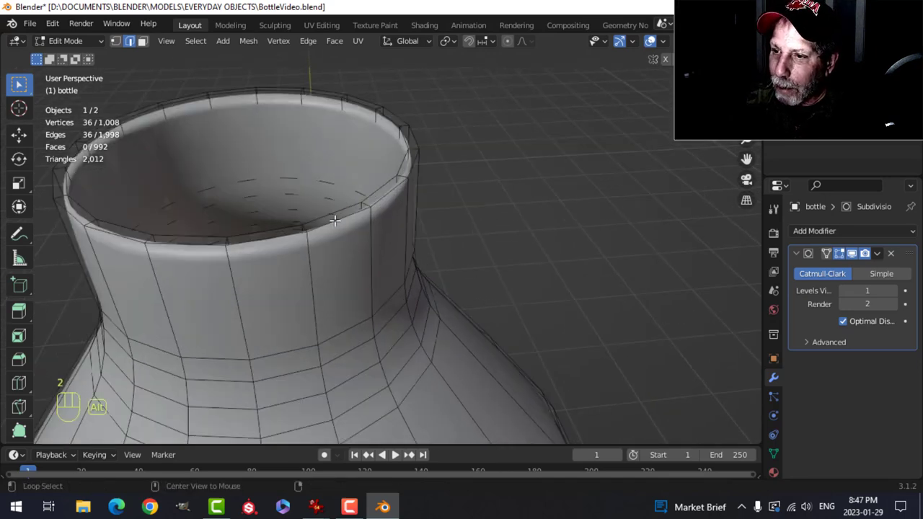
pyautogui.keyDown('alt'); pyautogui.keyDown('shift'); pyautogui.click(334, 219); pyautogui.keyUp('shift'); pyautogui.keyUp('alt')
pyautogui.keyDown('alt'); pyautogui.keyDown('shift'); pyautogui.click(334, 215); pyautogui.keyUp('shift'); pyautogui.keyUp('alt')
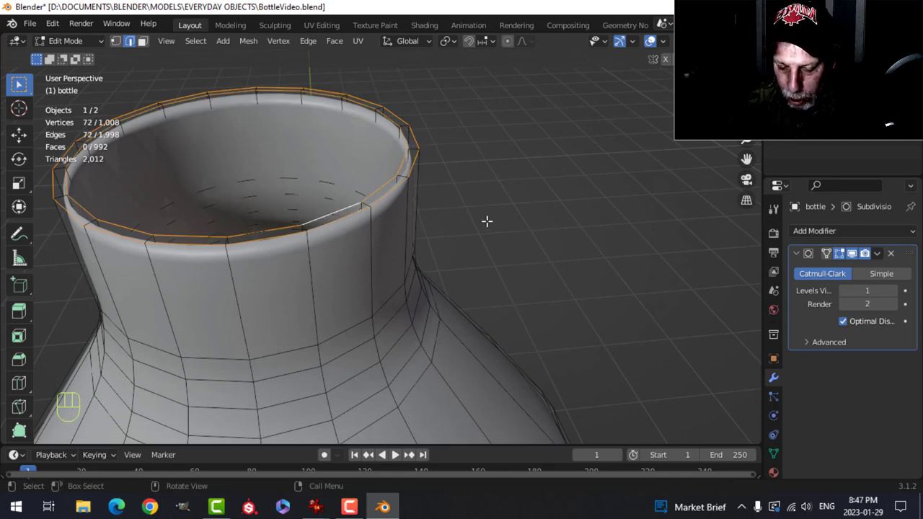
pyautogui.hotkey('ctrl', 'b')
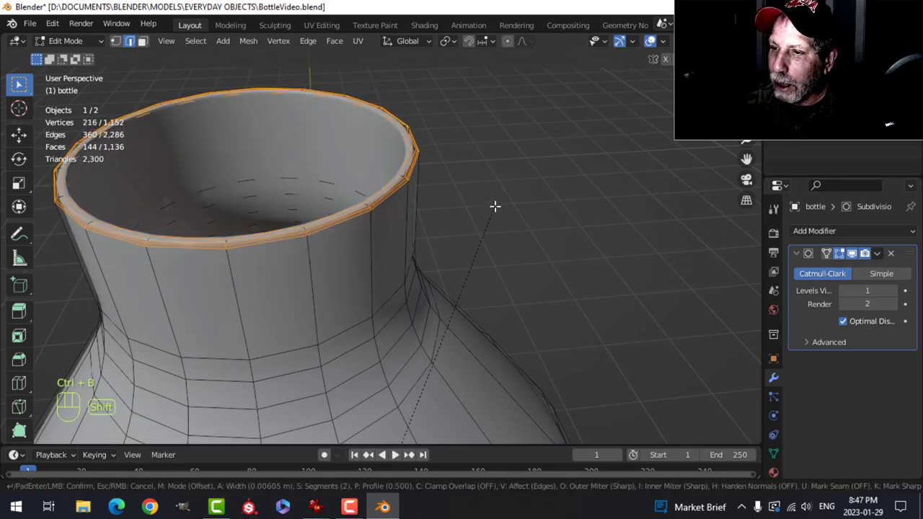
pyautogui.click(495, 207)
pyautogui.scroll(-3, 493, 209)
pyautogui.press('Tab')
pyautogui.scroll(-4, 465, 242)
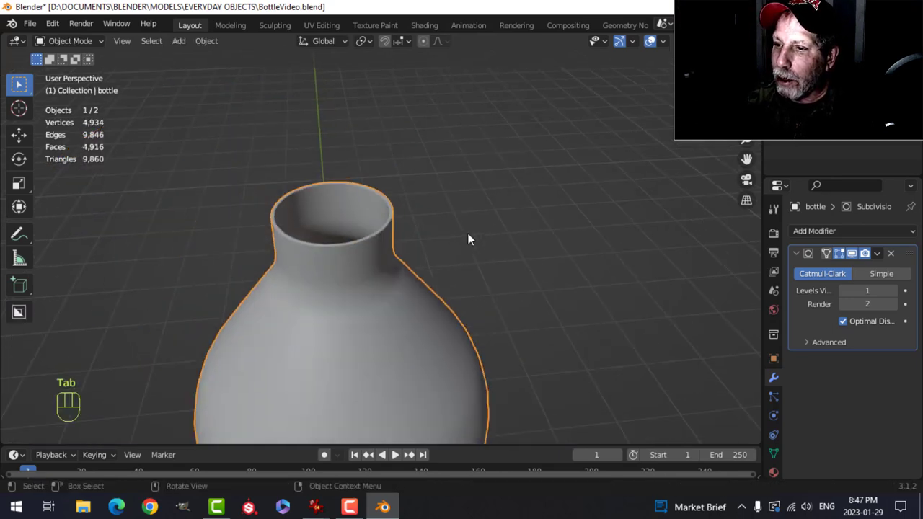
pyautogui.hotkey('alt', 'a')
pyautogui.moveTo(453, 253); pyautogui.dragTo(392, 287, button='middle')
pyautogui.scroll(6, 393, 287)
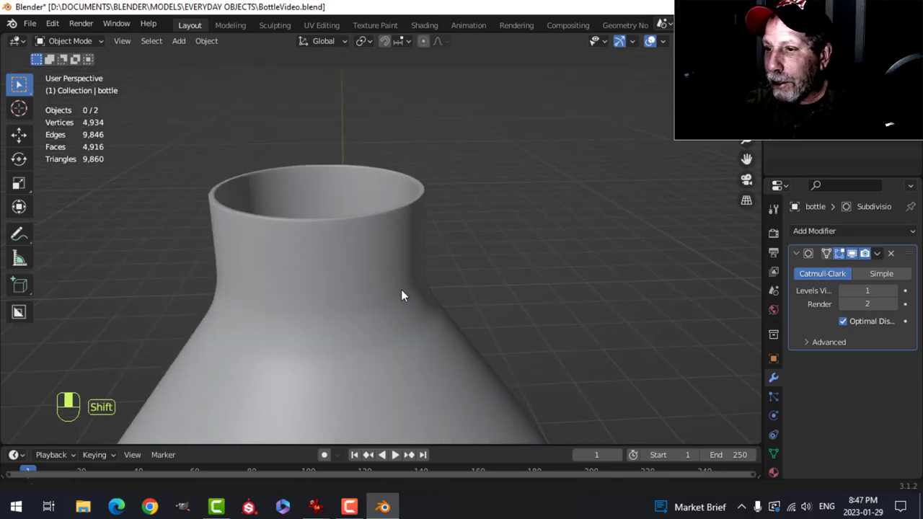
# Reopen the bottle's mesh and duplicate in place the outer edge loop at the base of the straight neck
pyautogui.click(368, 263)
pyautogui.press('Tab')
pyautogui.hotkey('alt', 'a')
pyautogui.scroll(2, 350, 257)
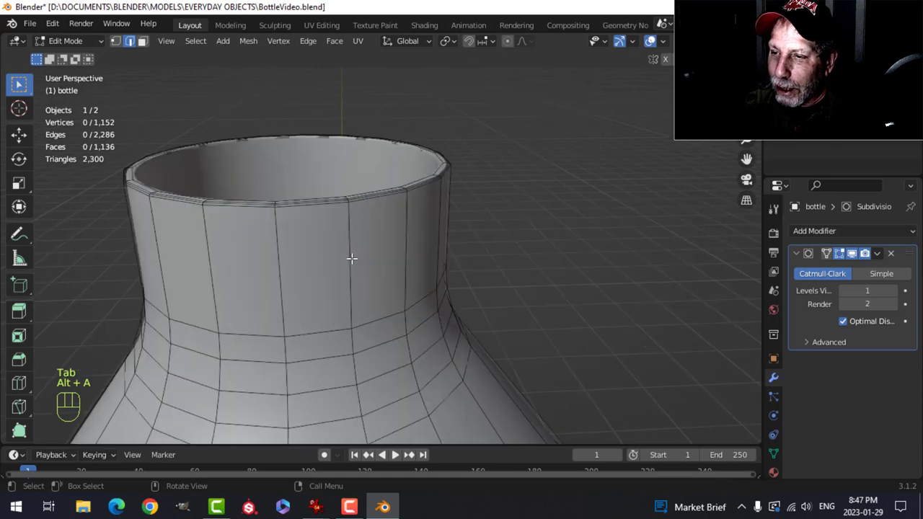
pyautogui.scroll(-2, 348, 258)
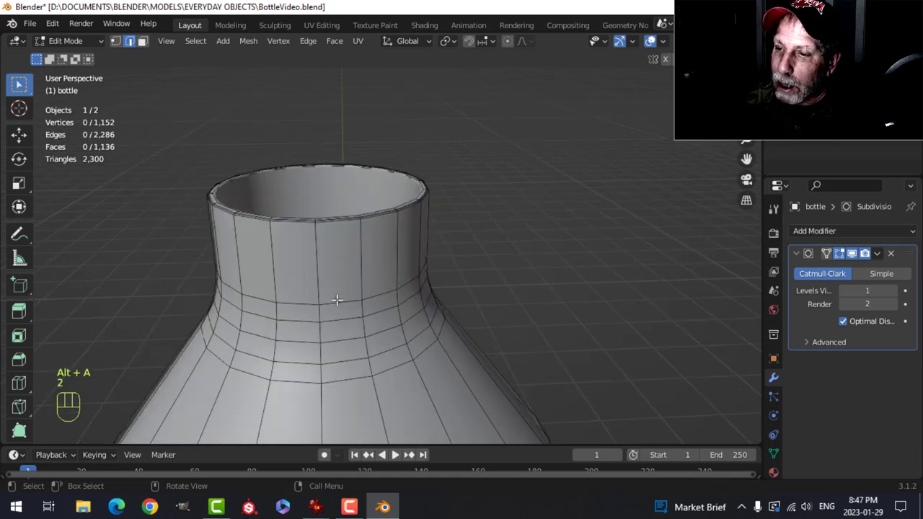
pyautogui.keyDown('alt'); pyautogui.click(336, 303); pyautogui.keyUp('alt')
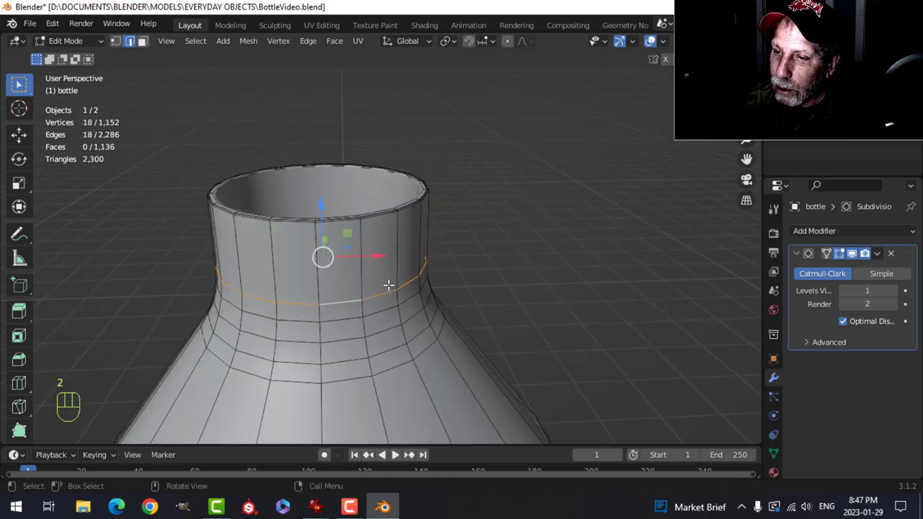
pyautogui.scroll(-4, 426, 274)
pyautogui.scroll(2, 418, 269)
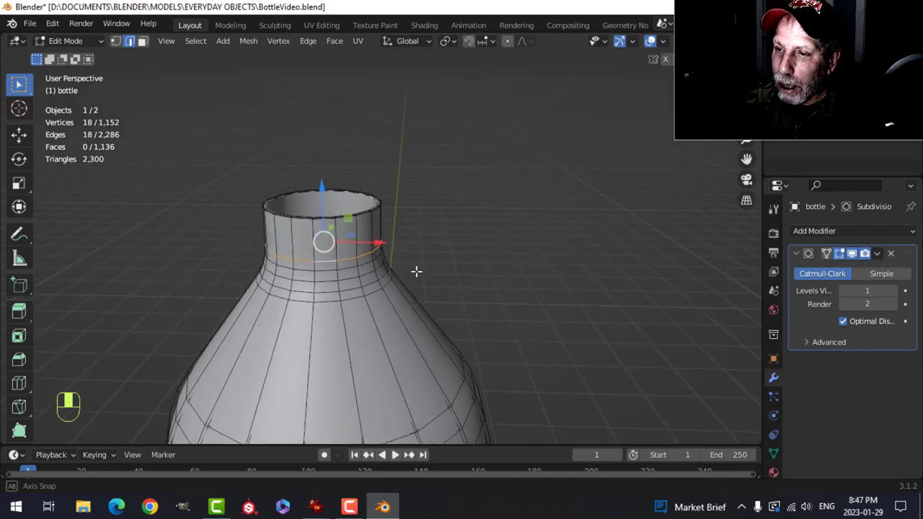
pyautogui.hotkey('shift', 'd')
pyautogui.rightClick(422, 268)
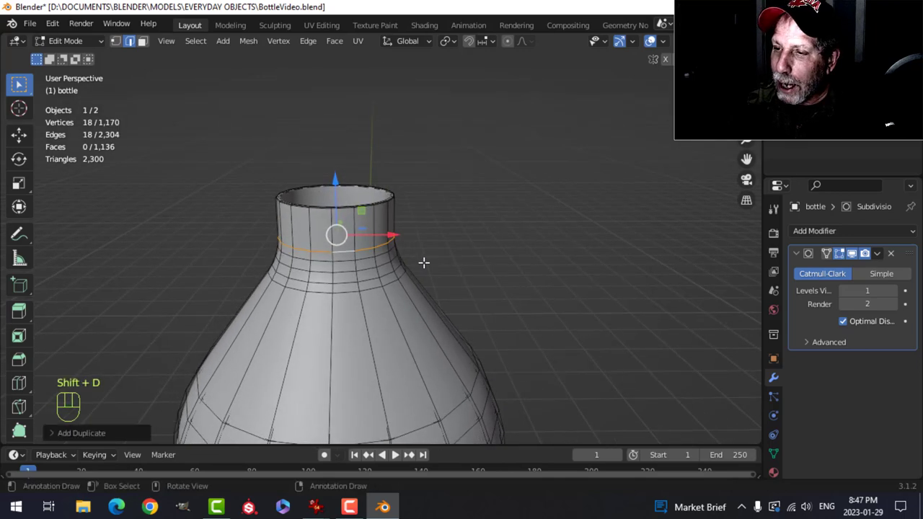
# Scale the duplicated ring slightly wider than the neck and raise it a little
pyautogui.press('s')
pyautogui.click(427, 264)
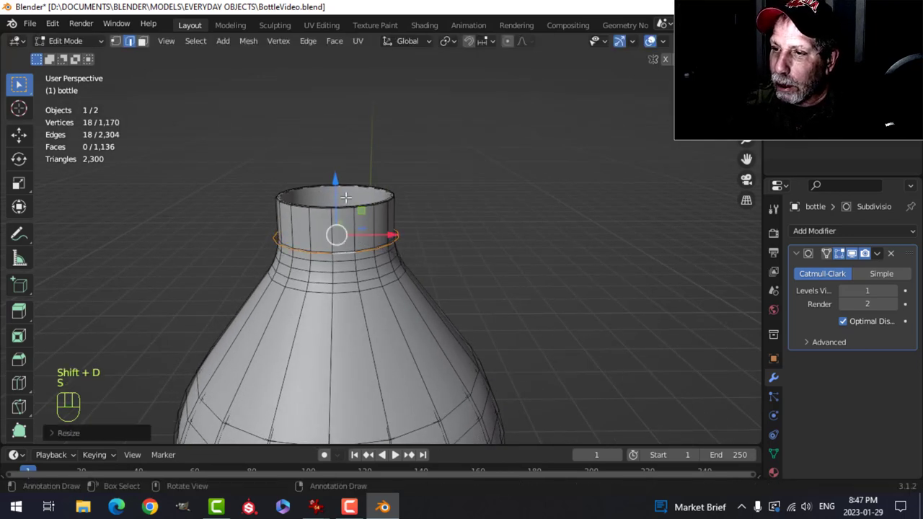
pyautogui.moveTo(337, 189); pyautogui.dragTo(338, 183)
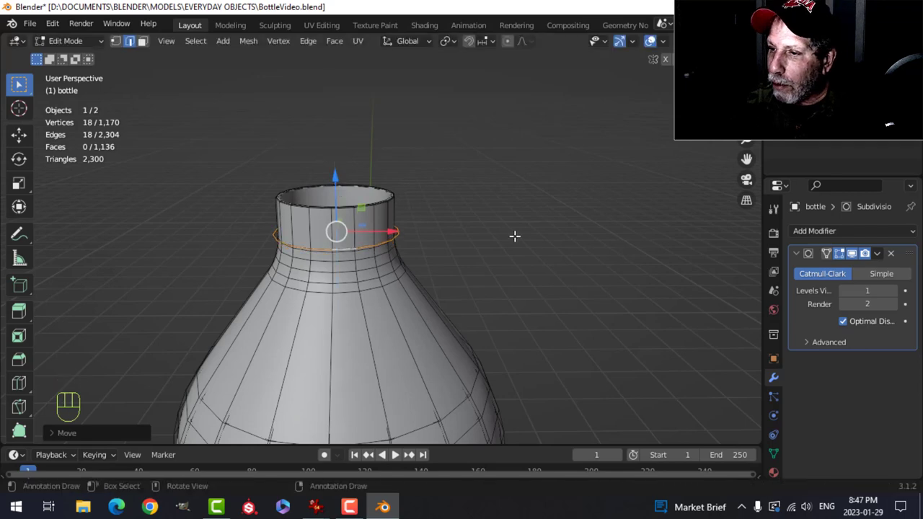
pyautogui.moveTo(433, 244); pyautogui.dragTo(468, 249, button='middle')
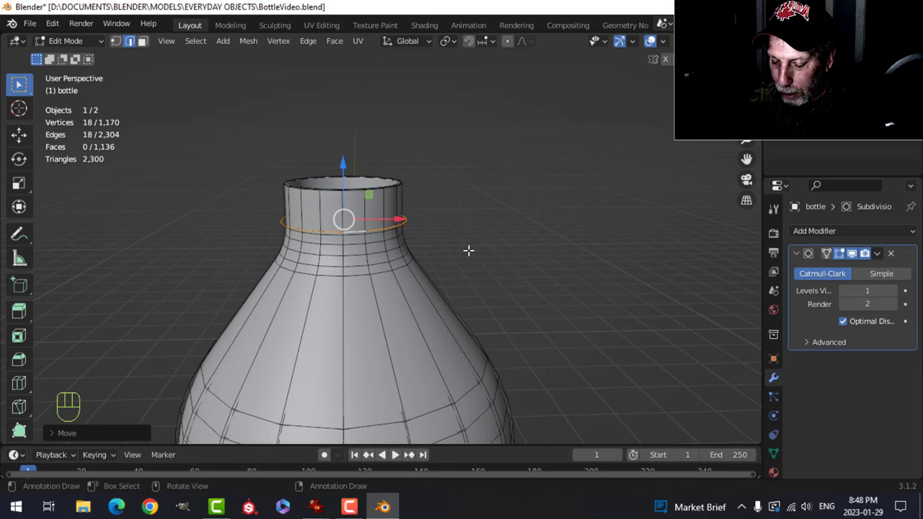
# Separate the duplicated ring from the bottle into its own object and leave mesh editing
pyautogui.press('p')
pyautogui.click(469, 250)
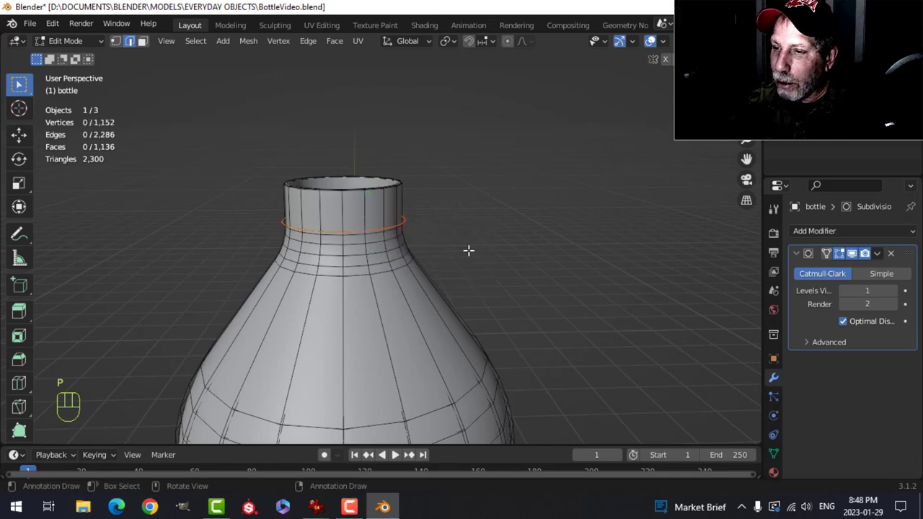
pyautogui.press('Tab')
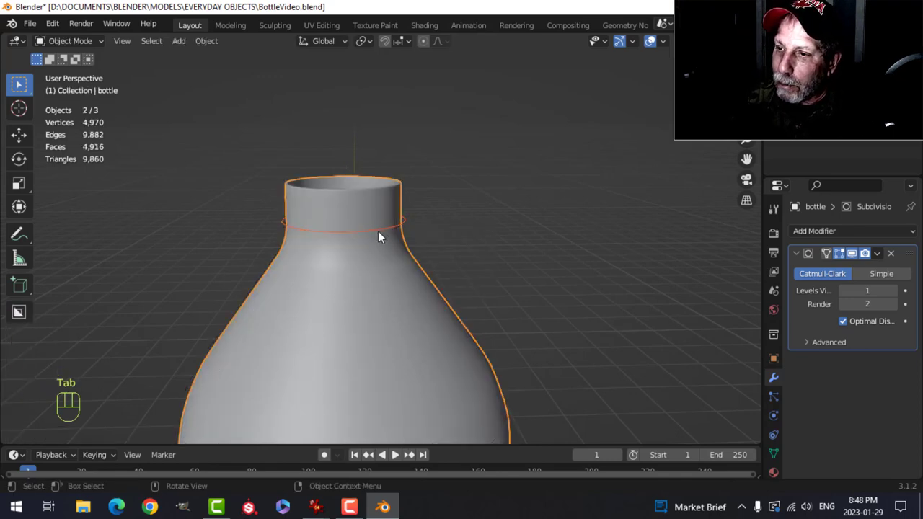
# Open the ring object for mesh editing with all vertices selected and turn off its Subdivision modifier's viewport display
pyautogui.click(378, 231)
pyautogui.press('Tab')
pyautogui.press('a')
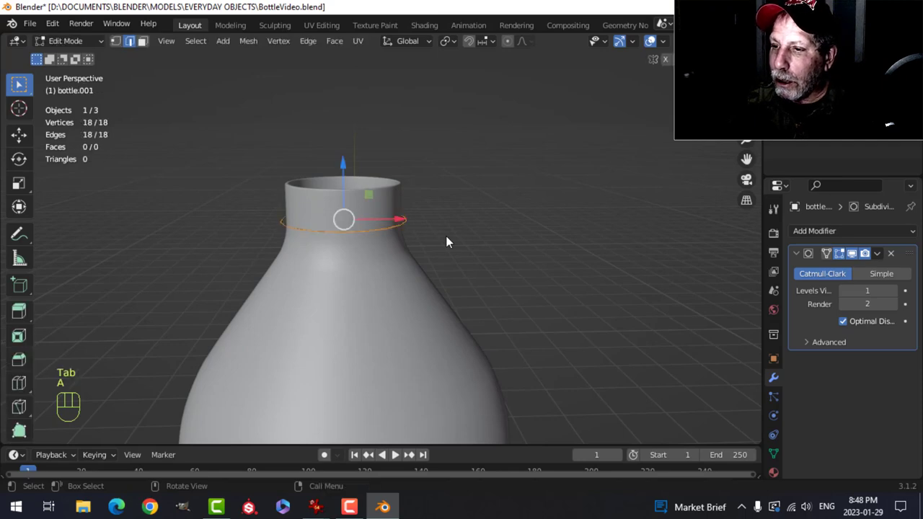
pyautogui.press('1')
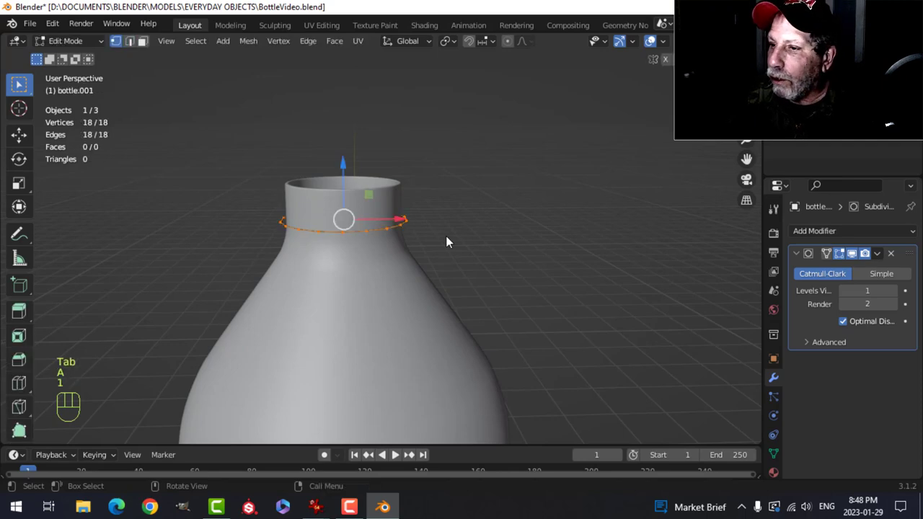
pyautogui.keyDown('shift'); pyautogui.moveTo(435, 216); pyautogui.dragTo(459, 246, button='middle'); pyautogui.keyUp('shift')
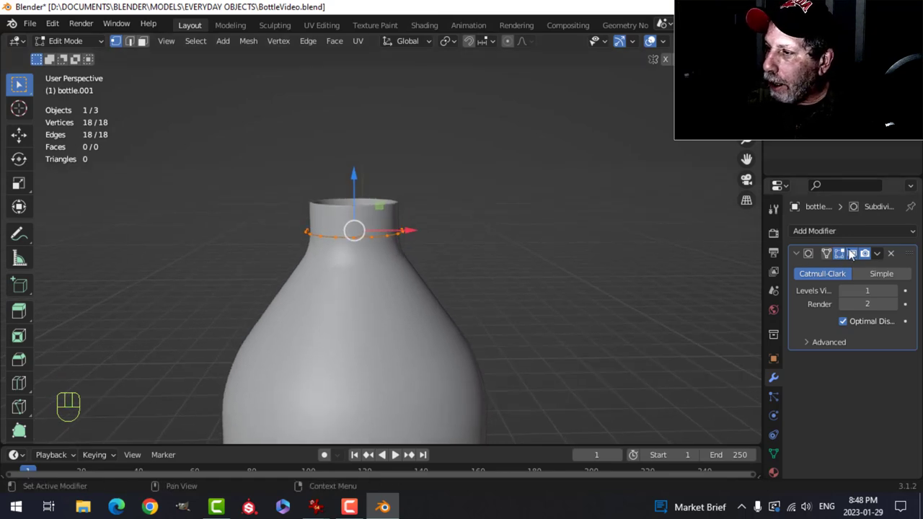
pyautogui.keyDown('shift'); pyautogui.moveTo(536, 248); pyautogui.dragTo(493, 259, button='middle'); pyautogui.keyUp('shift')
# Extrude the ring straight up past the neck opening to form the cap's side wall
pyautogui.press('KP_1')
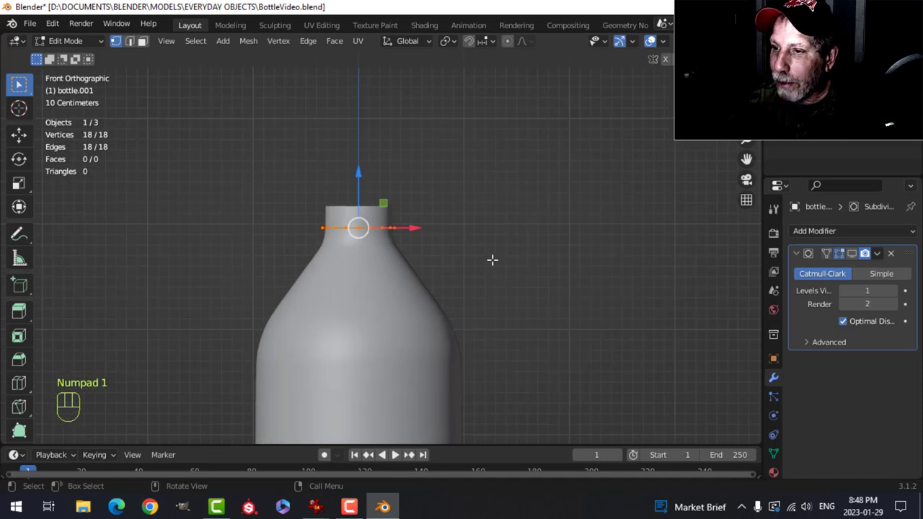
pyautogui.scroll(3, 491, 256)
pyautogui.press('e')
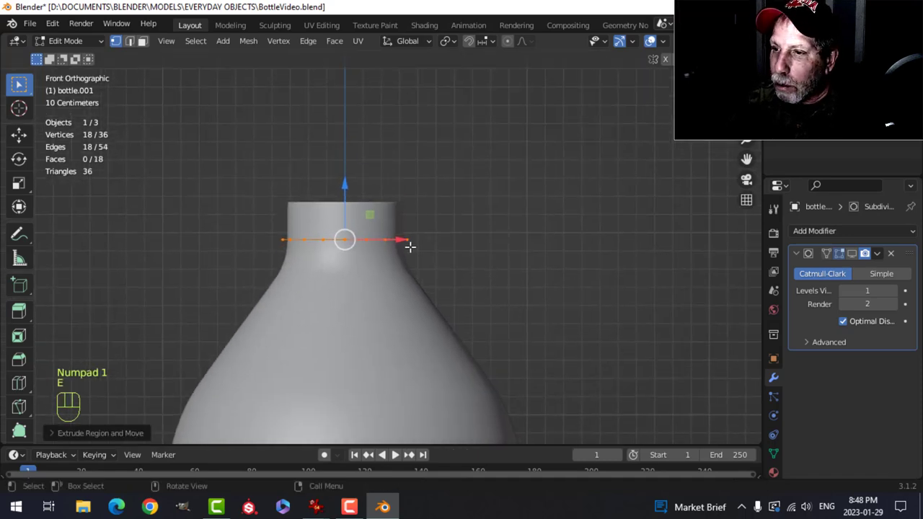
pyautogui.moveTo(347, 188); pyautogui.dragTo(347, 121)
pyautogui.click(19, 136)
pyautogui.moveTo(447, 224); pyautogui.dragTo(265, 176, button='middle')
pyautogui.scroll(-5, 422, 194)
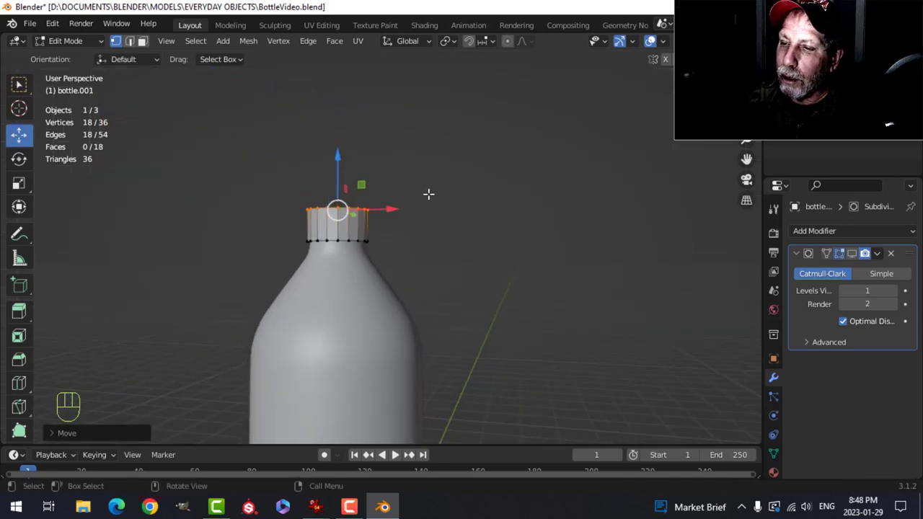
# Fill the cap's open top with a face, then bevel its rim about 0.03 m with 2 segments
pyautogui.moveTo(428, 194); pyautogui.dragTo(433, 223, button='middle')
pyautogui.press('f')
pyautogui.hotkey('ctrl', 'b')
pyautogui.press('shift')
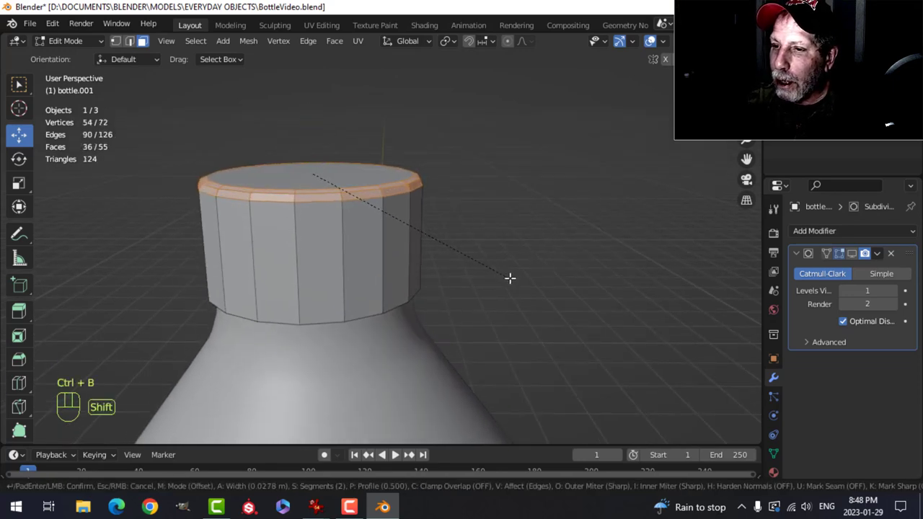
pyautogui.scroll(-1, 516, 279)
pyautogui.scroll(1, 519, 280)
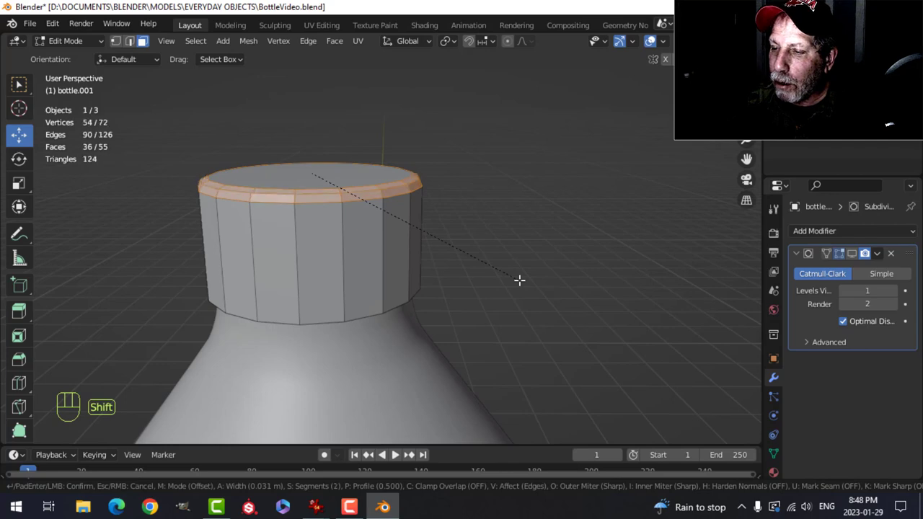
pyautogui.click(524, 280)
pyautogui.moveTo(466, 268); pyautogui.dragTo(376, 187, button='middle')
pyautogui.hotkey('alt', 'a')
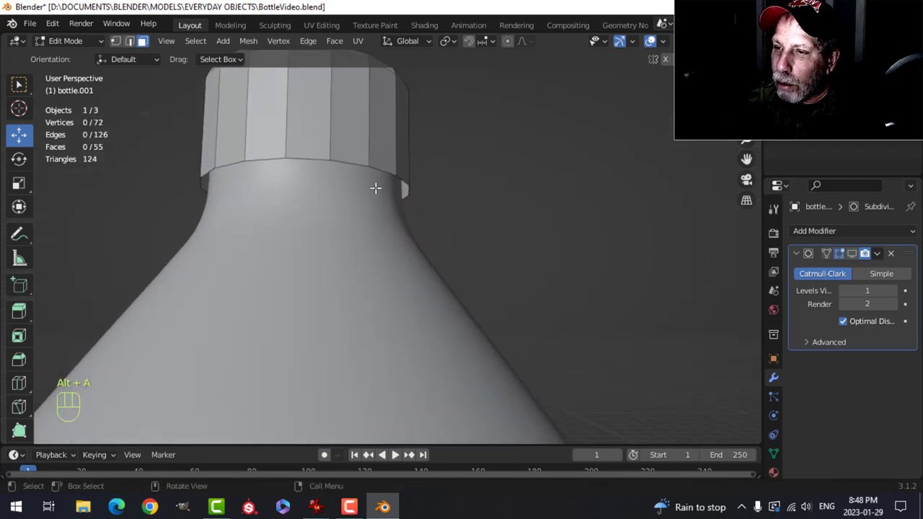
# Extrude the cap's bottom edge loop inward to a scale of about 0.85 to close the gap to the neck
pyautogui.press('2')
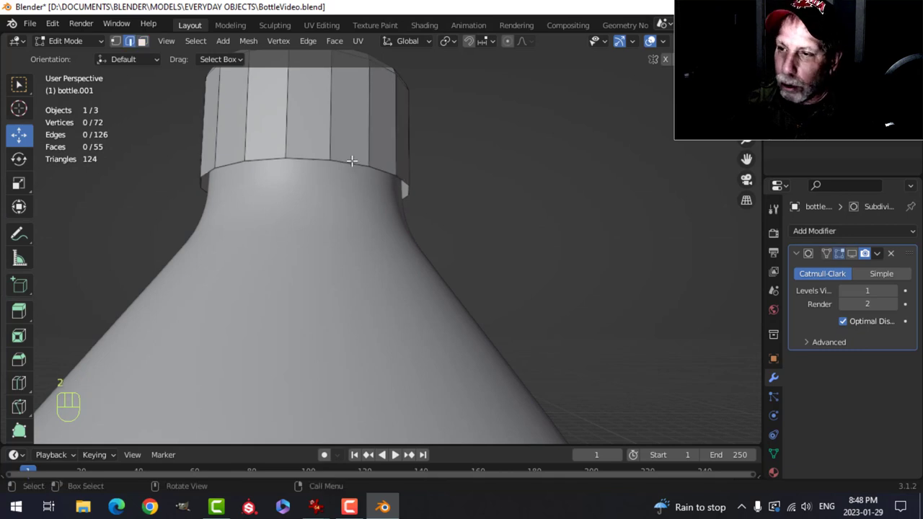
pyautogui.keyDown('alt'); pyautogui.click(344, 162); pyautogui.keyUp('alt')
pyautogui.moveTo(344, 162); pyautogui.dragTo(412, 188, button='middle')
pyautogui.press('e')
pyautogui.press('s')
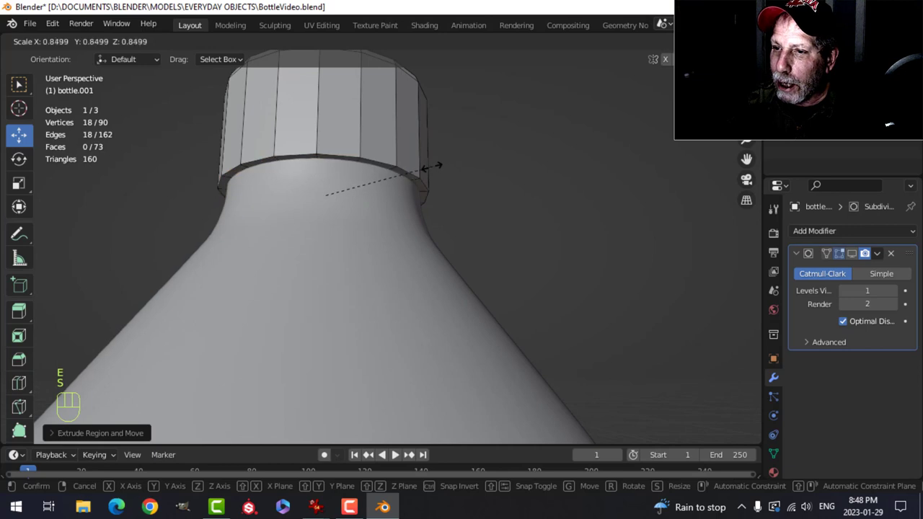
pyautogui.click(429, 166)
pyautogui.scroll(-3, 348, 282)
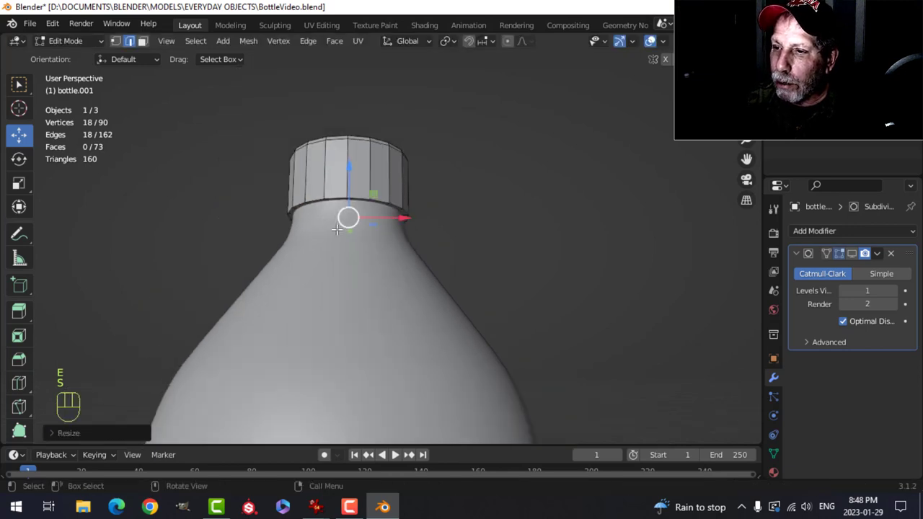
pyautogui.scroll(3, 338, 228)
pyautogui.hotkey('alt', 'a')
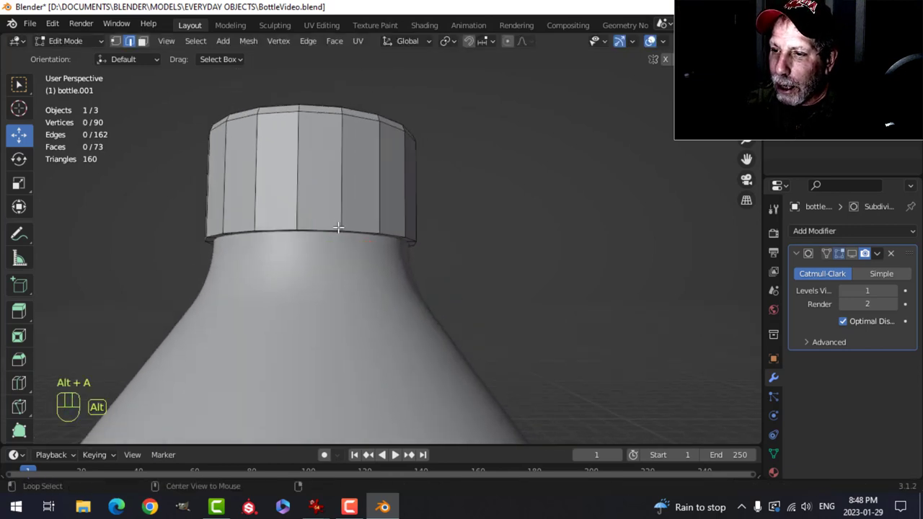
# Bevel the cap's outer bottom edge loop narrowly with 2 segments and leave mesh editing
pyautogui.keyDown('alt'); pyautogui.click(338, 227); pyautogui.keyUp('alt')
pyautogui.scroll(3, 414, 216)
pyautogui.keyDown('shift'); pyautogui.moveTo(414, 216); pyautogui.dragTo(471, 190, button='middle'); pyautogui.keyUp('shift')
pyautogui.hotkey('ctrl', 'b')
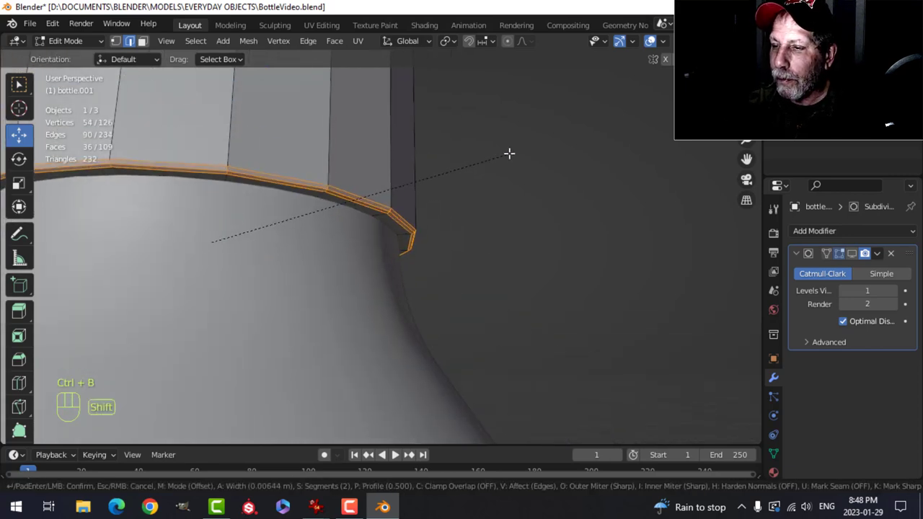
pyautogui.click(525, 138)
pyautogui.press('Tab')
# Turn on the Face Orientation overlay to check the whole bottle's normals and select the cap
pyautogui.scroll(-4, 462, 177)
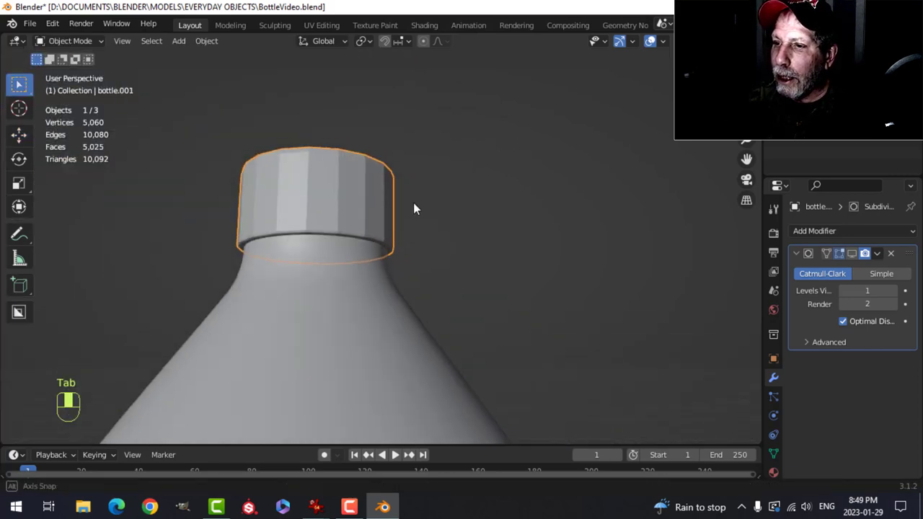
pyautogui.scroll(-3, 404, 223)
pyautogui.keyDown('shift'); pyautogui.moveTo(400, 234); pyautogui.dragTo(404, 169, button='middle'); pyautogui.keyUp('shift')
pyautogui.scroll(-2, 411, 210)
pyautogui.keyDown('shift'); pyautogui.moveTo(417, 236); pyautogui.dragTo(426, 214, button='middle'); pyautogui.keyUp('shift')
pyautogui.scroll(-3, 417, 189)
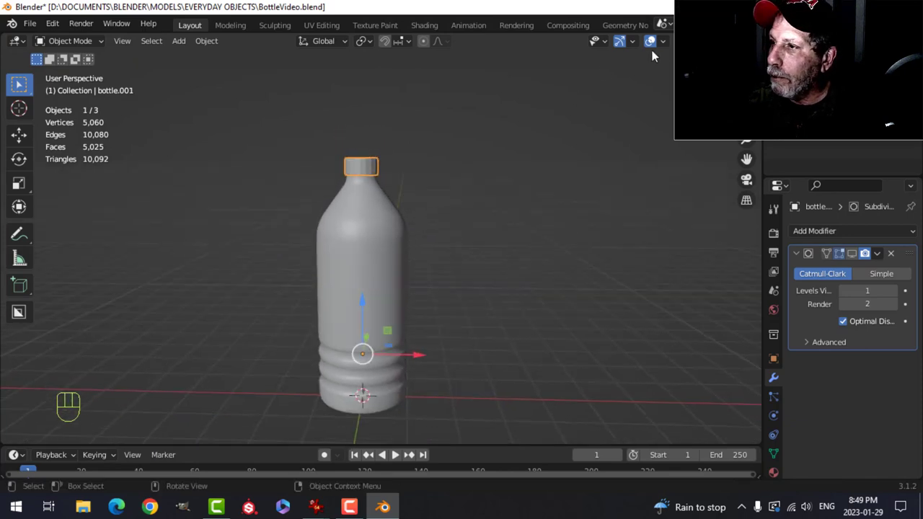
pyautogui.click(663, 41)
pyautogui.click(598, 286)
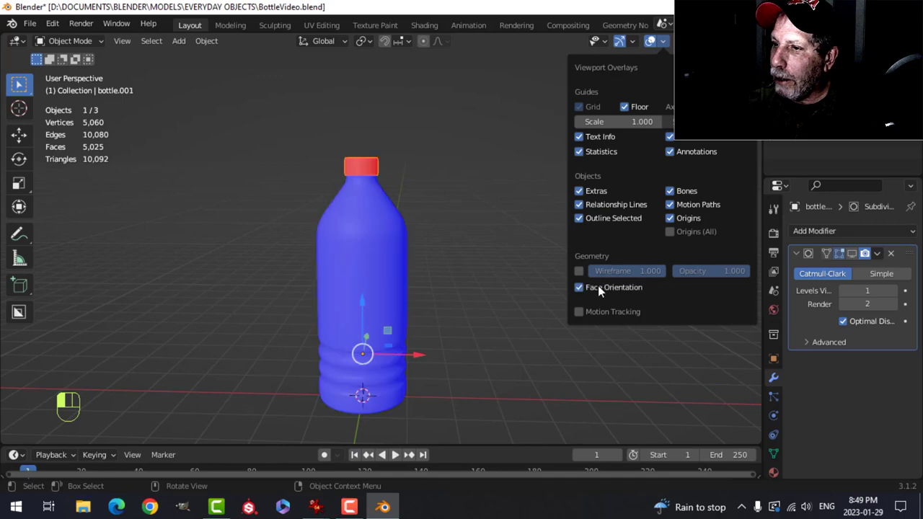
pyautogui.scroll(4, 404, 188)
pyautogui.scroll(2, 411, 225)
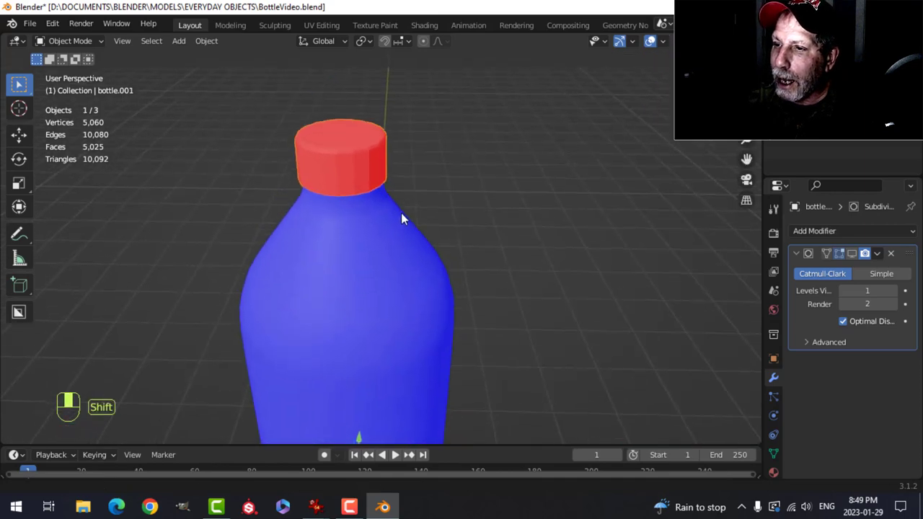
pyautogui.click(393, 162)
pyautogui.click(352, 159)
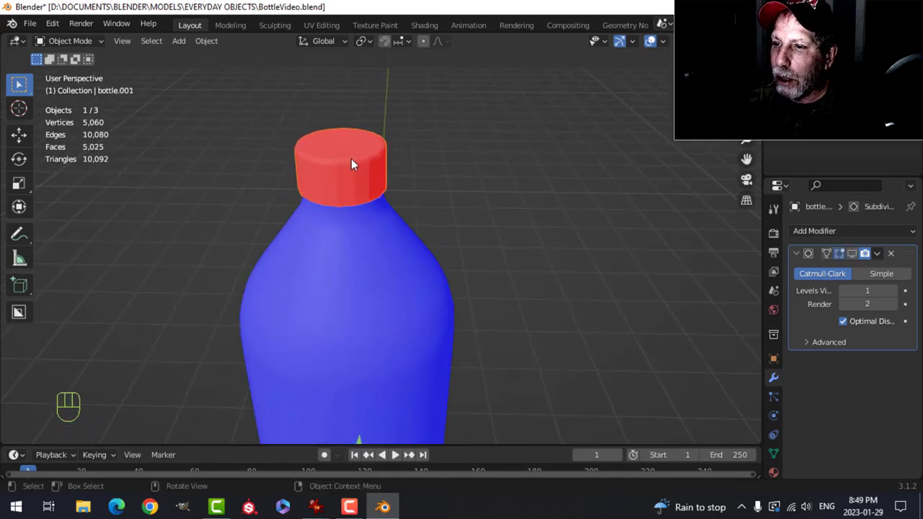
# Recalculate the cap's normals to the outside, leave mesh editing and turn off the Face Orientation overlay
pyautogui.press('Tab')
pyautogui.press('a')
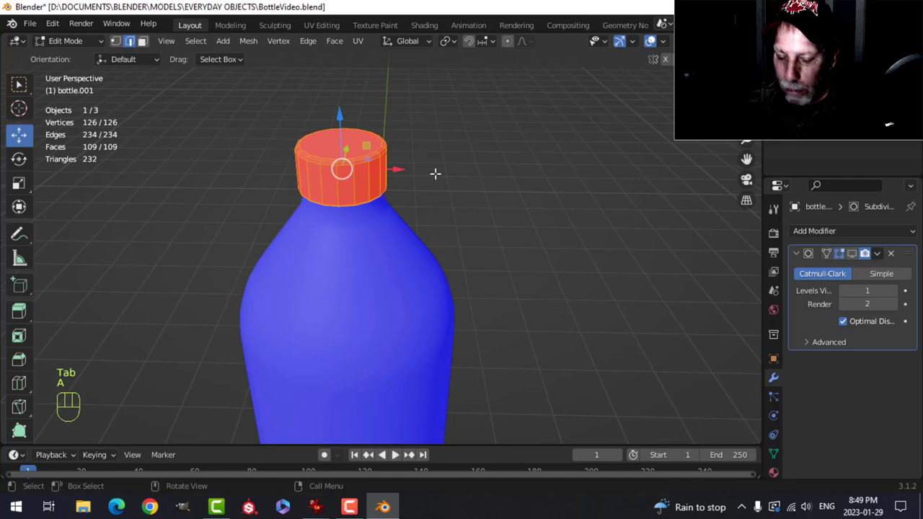
pyautogui.hotkey('alt', 'n')
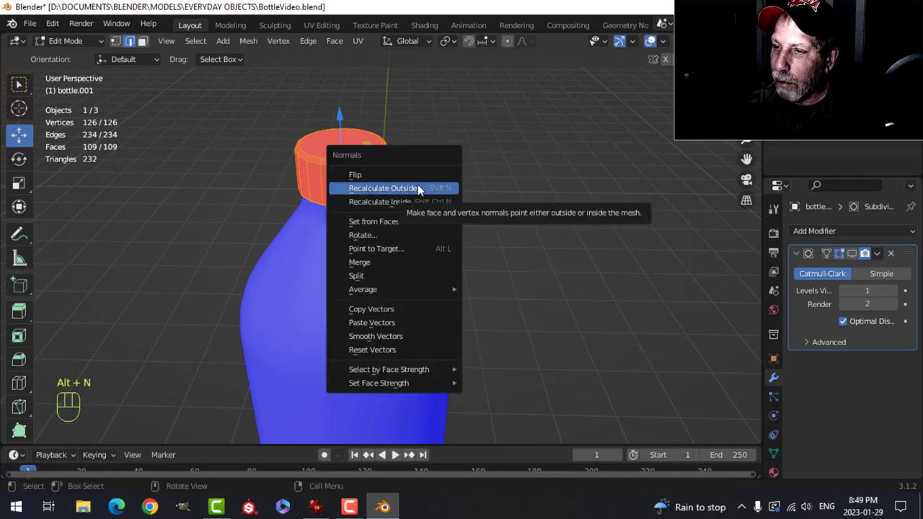
pyautogui.click(420, 187)
pyautogui.press('Tab')
pyautogui.hotkey('alt', 'a')
pyautogui.moveTo(468, 175)
pyautogui.mouseDown(button='middle')
pyautogui.moveTo(464, 208)
pyautogui.moveTo(462, 190)
pyautogui.mouseUp(button='middle')
pyautogui.click(664, 41)
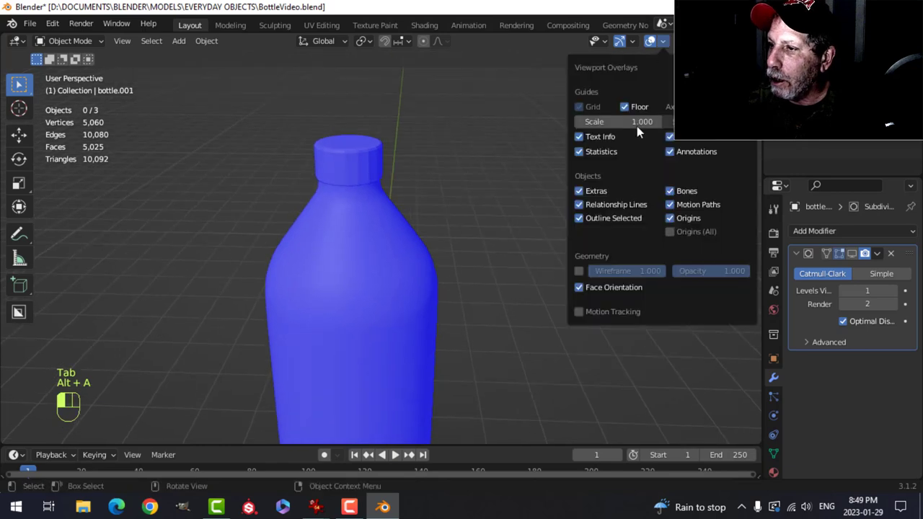
pyautogui.click(614, 286)
# Shade the cap smooth and turn on its Subdivision modifier's viewport display
pyautogui.scroll(3, 373, 144)
pyautogui.moveTo(373, 145); pyautogui.dragTo(349, 193, button='middle')
pyautogui.click(341, 189)
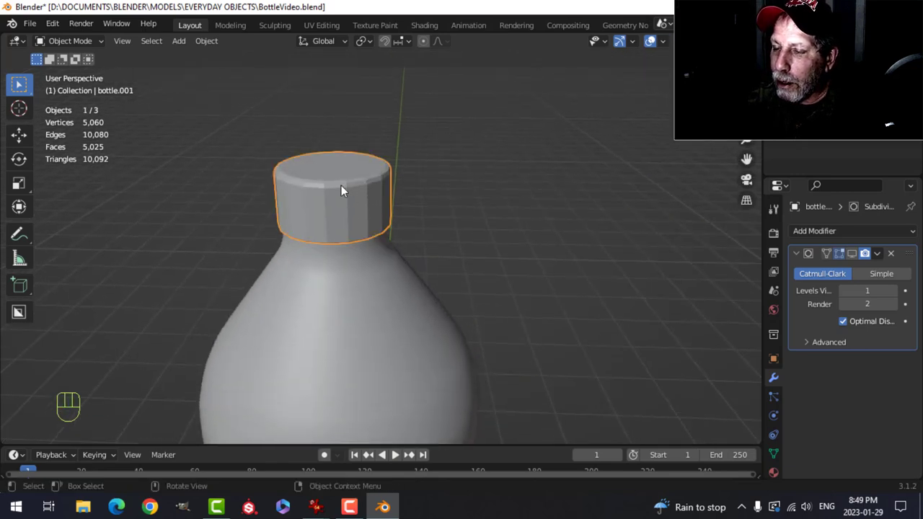
pyautogui.rightClick(341, 189)
pyautogui.click(341, 186)
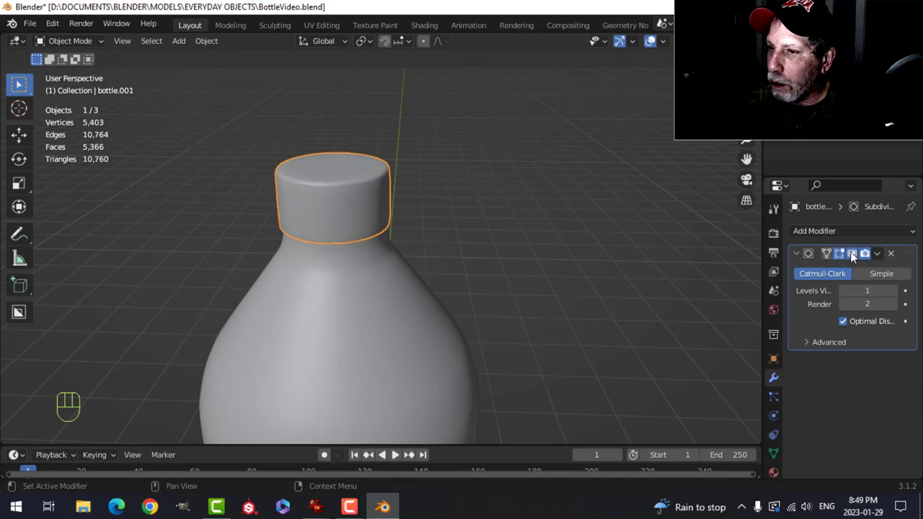
pyautogui.moveTo(476, 230); pyautogui.dragTo(407, 215, button='middle')
pyautogui.hotkey('alt', 'a')
pyautogui.scroll(3, 422, 265)
pyautogui.scroll(-3, 420, 265)
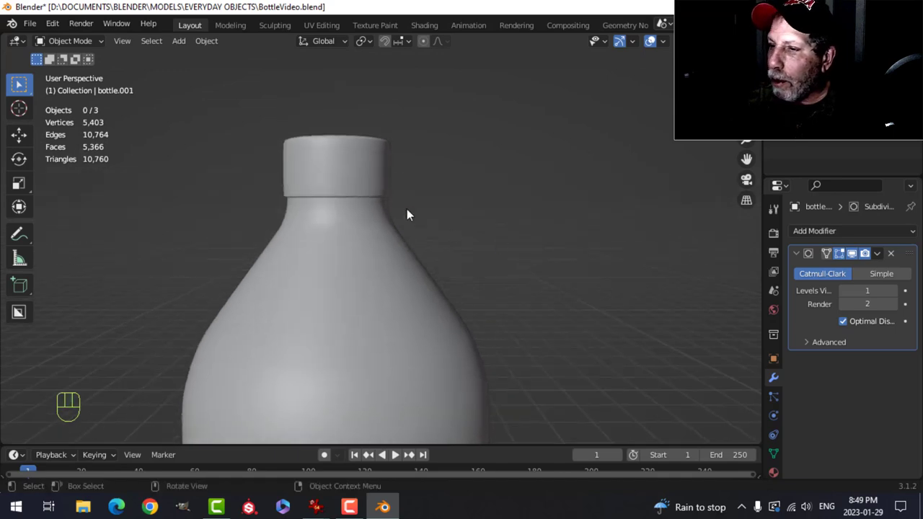
# Raise the edge loop just above the cap's bottom rim slightly along Z
pyautogui.press('Tab')
pyautogui.scroll(4, 354, 208)
pyautogui.hotkey('alt', 'a')
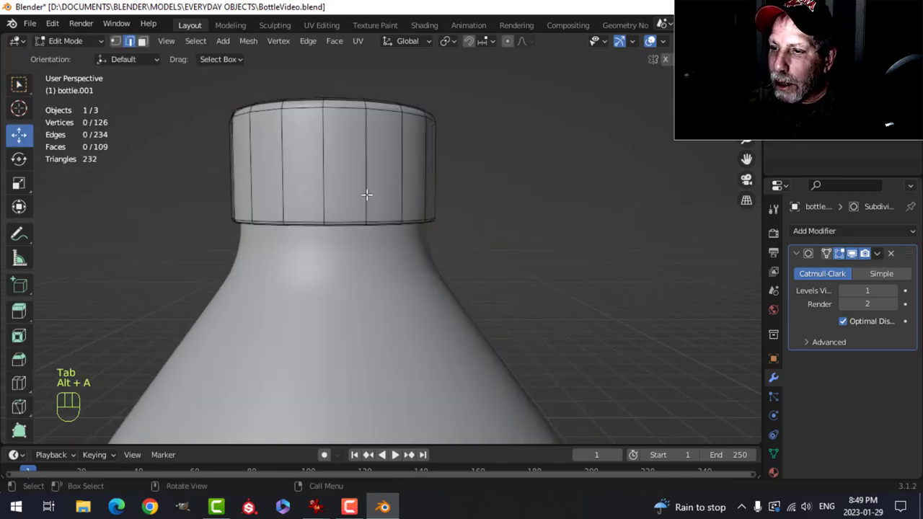
pyautogui.keyDown('shift'); pyautogui.scroll(2, 368, 196); pyautogui.keyUp('shift')
pyautogui.moveTo(345, 157); pyautogui.dragTo(316, 189, button='middle')
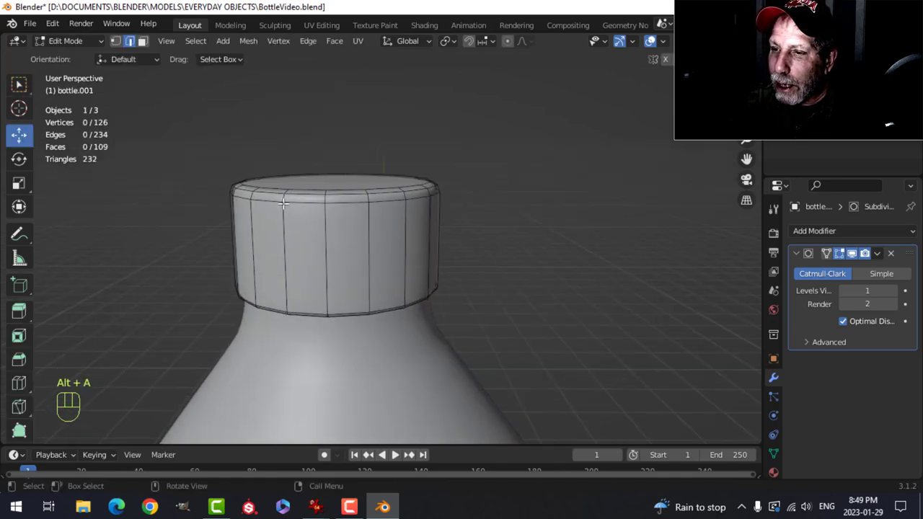
pyautogui.moveTo(400, 258); pyautogui.dragTo(342, 222, button='middle')
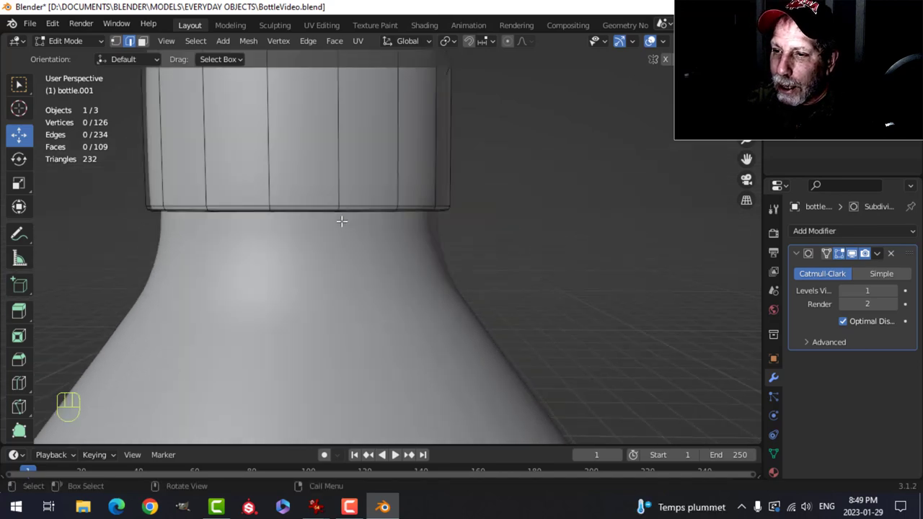
pyautogui.keyDown('alt'); pyautogui.click(301, 205); pyautogui.keyUp('alt')
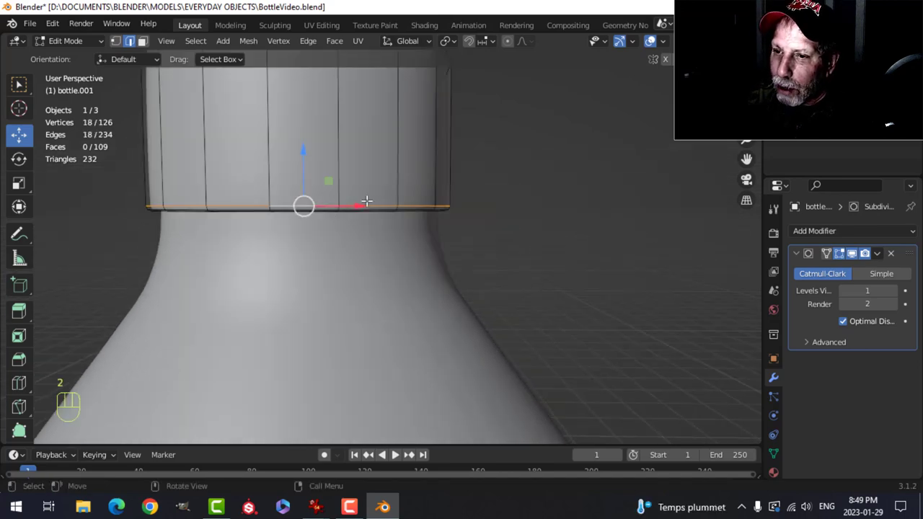
pyautogui.scroll(-4, 332, 202)
pyautogui.keyDown('shift'); pyautogui.moveTo(366, 200); pyautogui.dragTo(358, 214, button='middle'); pyautogui.keyUp('shift')
pyautogui.scroll(2, 349, 194)
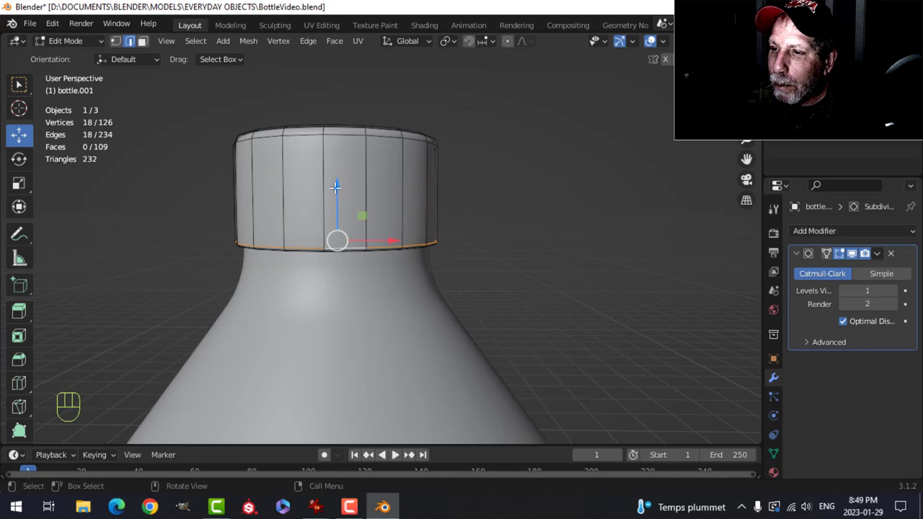
pyautogui.moveTo(335, 186); pyautogui.dragTo(334, 181)
pyautogui.moveTo(360, 220); pyautogui.dragTo(305, 199, button='middle')
pyautogui.hotkey('alt', 'a')
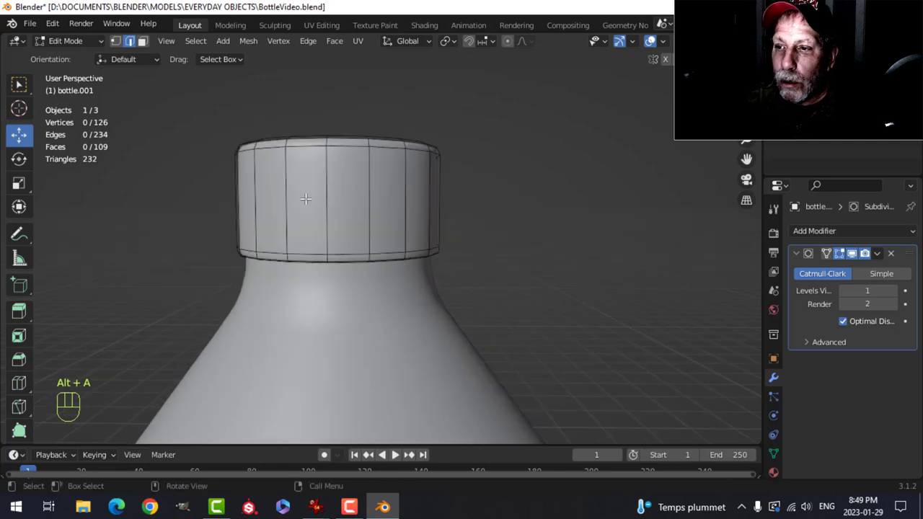
# Extrude the ring of side faces around the cap in place and shrink it inward about 0.012 m
pyautogui.scroll(-2, 377, 207)
pyautogui.moveTo(377, 206); pyautogui.dragTo(370, 239, button='middle')
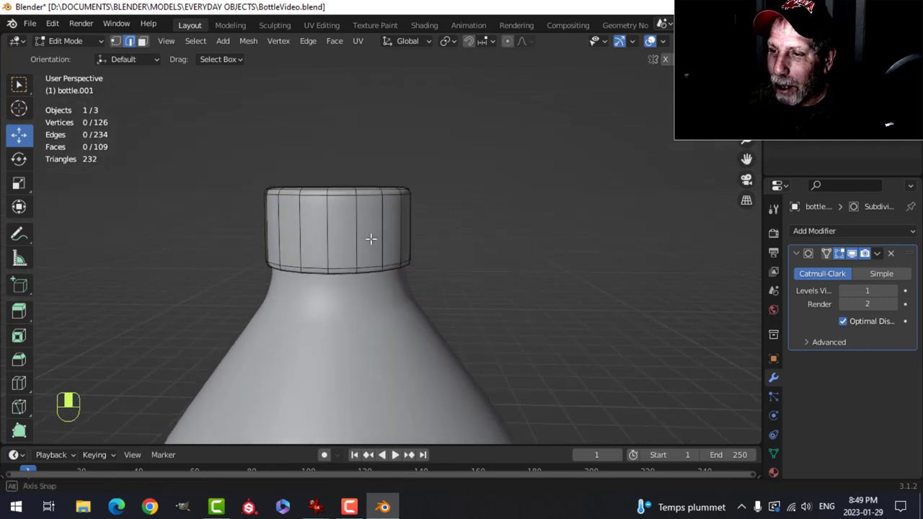
pyautogui.press('3')
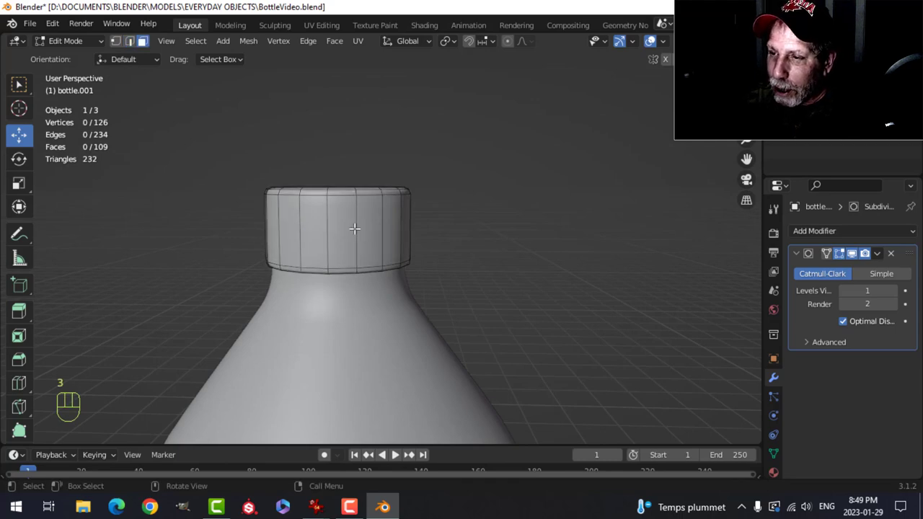
pyautogui.keyDown('alt'); pyautogui.keyDown('shift'); pyautogui.click(355, 229); pyautogui.keyUp('shift'); pyautogui.keyUp('alt')
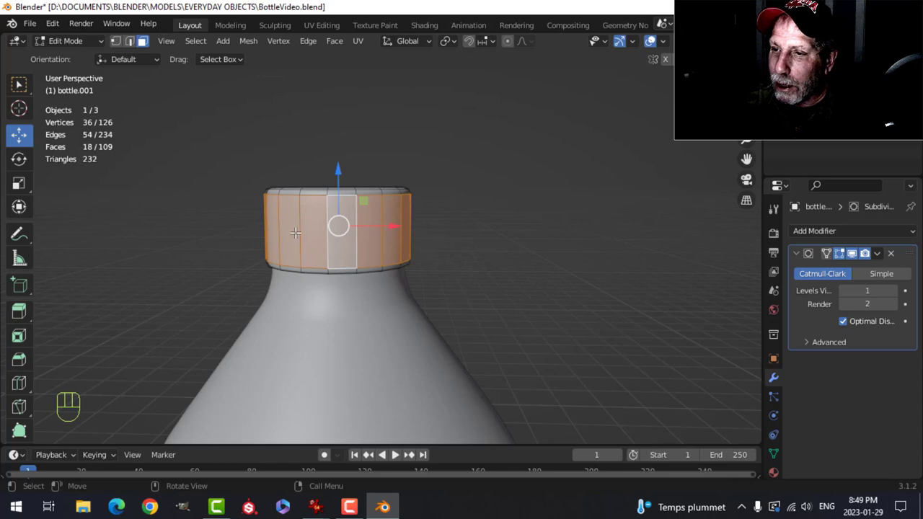
pyautogui.hotkey('alt', 'a')
pyautogui.hotkey('ctrl', 'z')
pyautogui.scroll(3, 439, 253)
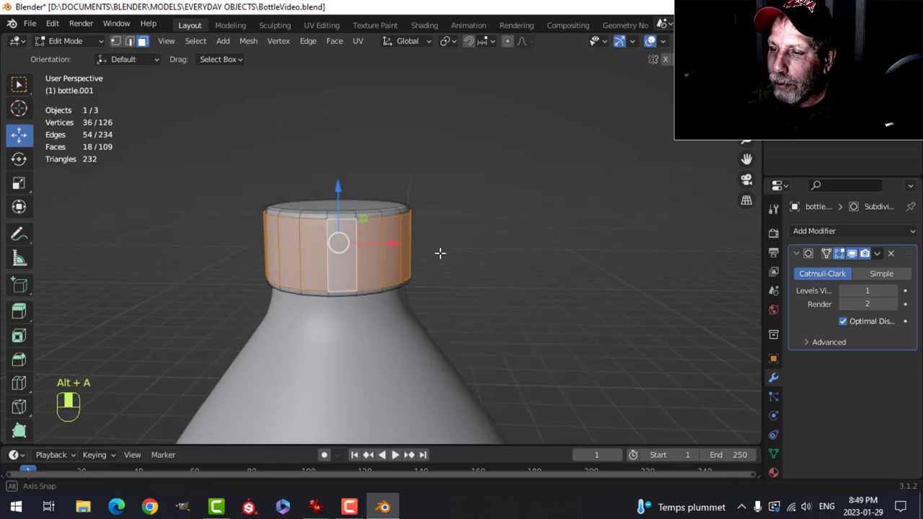
pyautogui.keyDown('shift'); pyautogui.moveTo(439, 253); pyautogui.dragTo(447, 258, button='middle'); pyautogui.keyUp('shift')
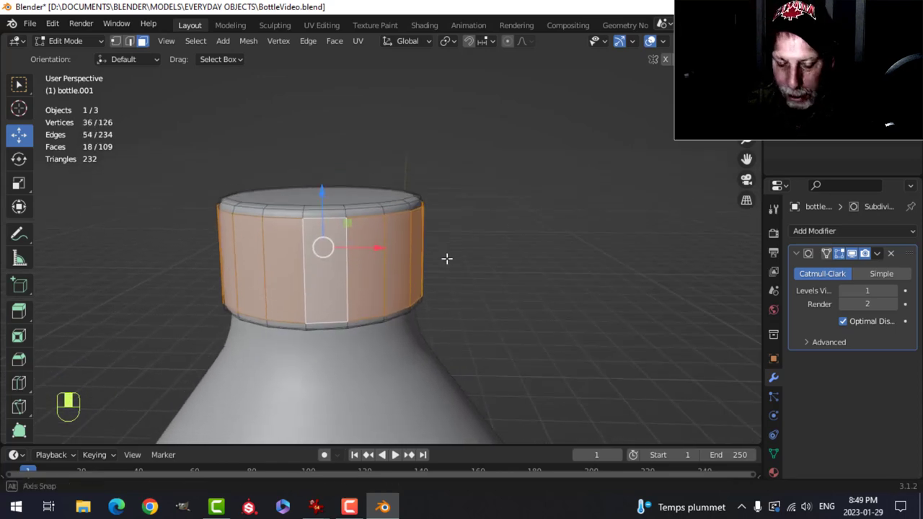
pyautogui.press('e')
pyautogui.click(486, 246)
pyautogui.hotkey('alt', 's')
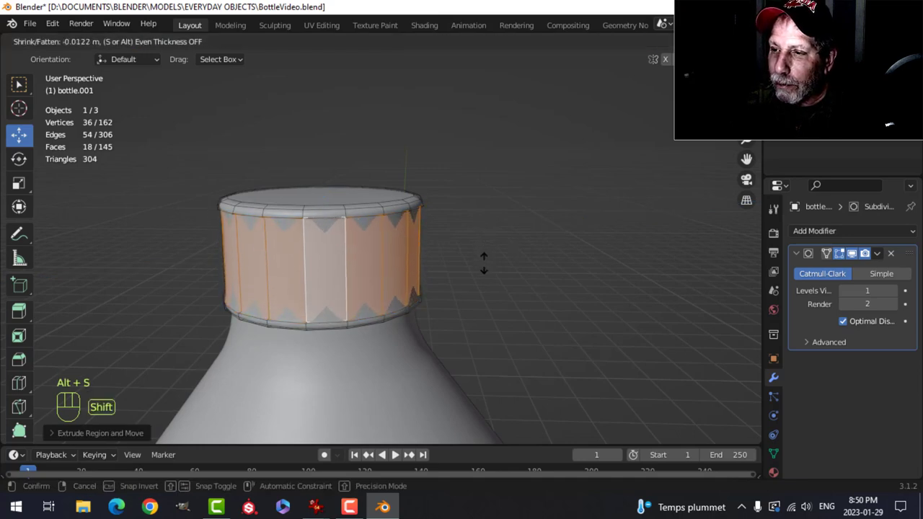
pyautogui.click(482, 263)
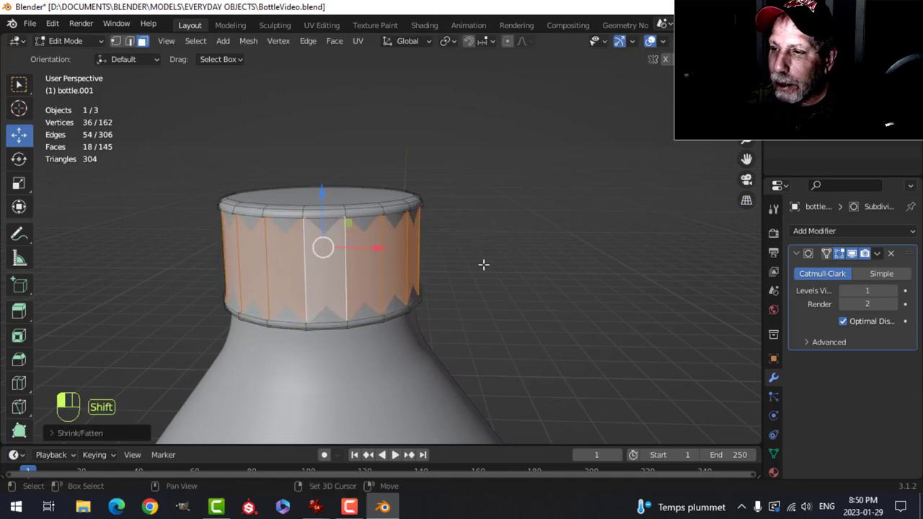
# Hide the subdivision in the viewport and add loop cuts close to the upper and lower edges of the cap's recessed band
pyautogui.click(854, 254)
pyautogui.moveTo(433, 262); pyautogui.dragTo(361, 237, button='middle')
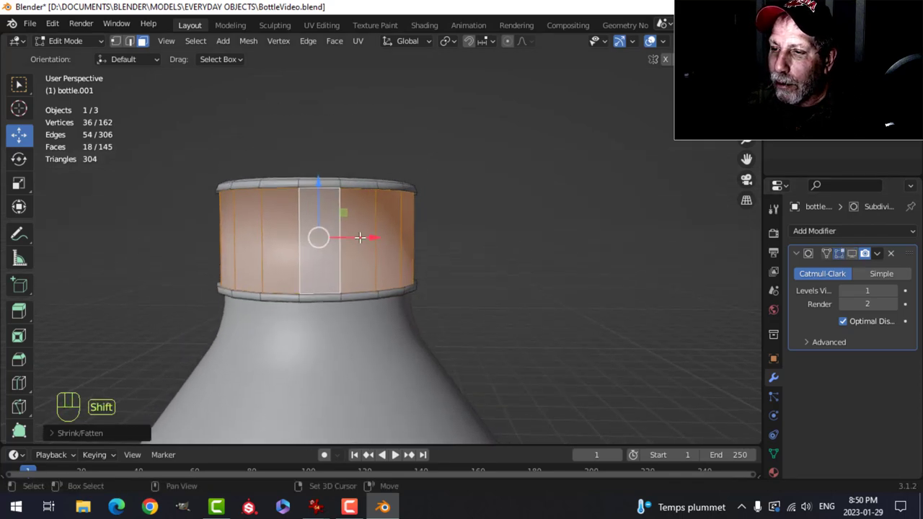
pyautogui.scroll(3, 361, 237)
pyautogui.hotkey('alt', 'a')
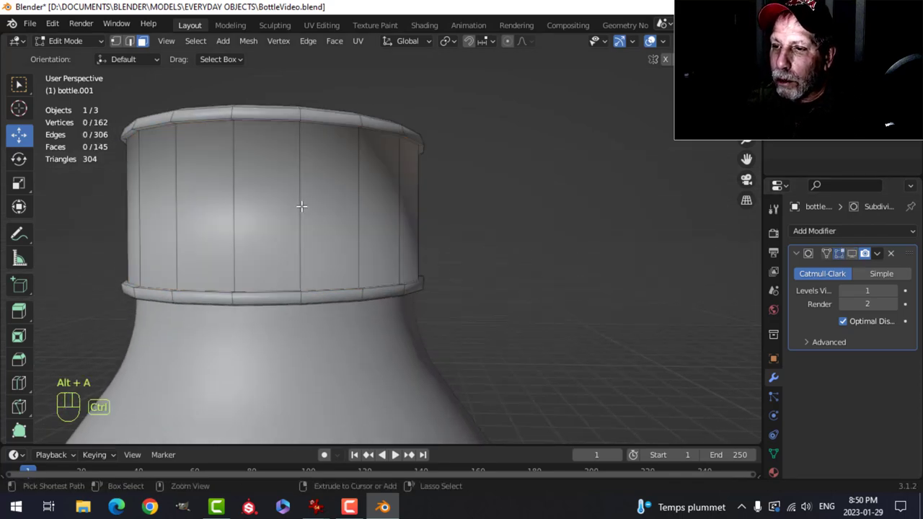
pyautogui.hotkey('ctrl', 'r')
pyautogui.click(301, 206)
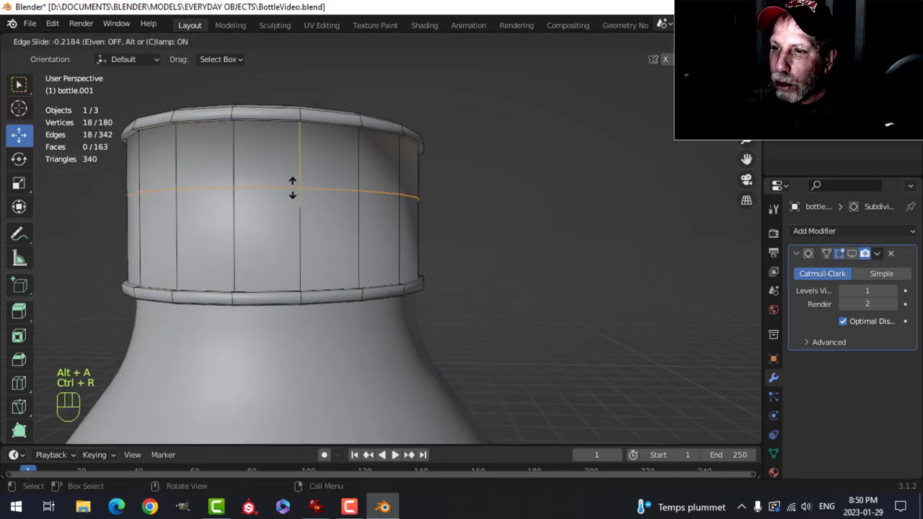
pyautogui.click(291, 138)
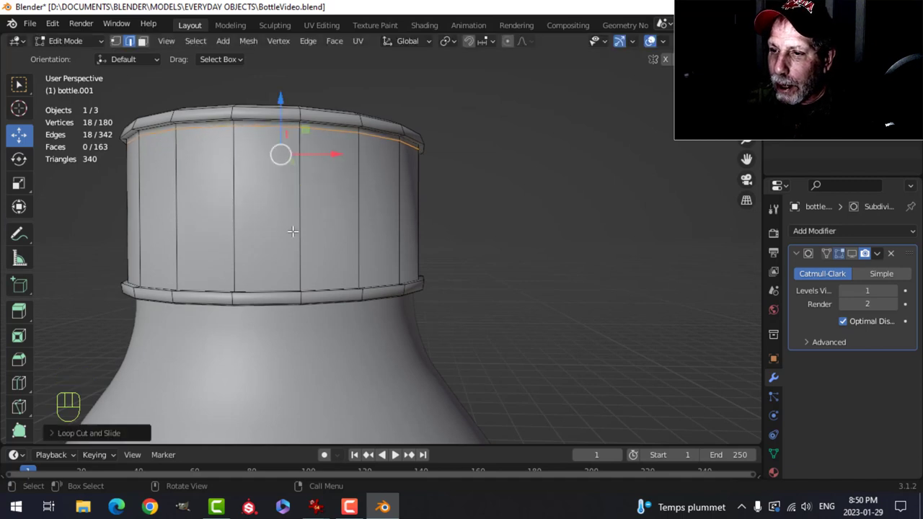
pyautogui.hotkey('ctrl', 'r')
pyautogui.click(295, 231)
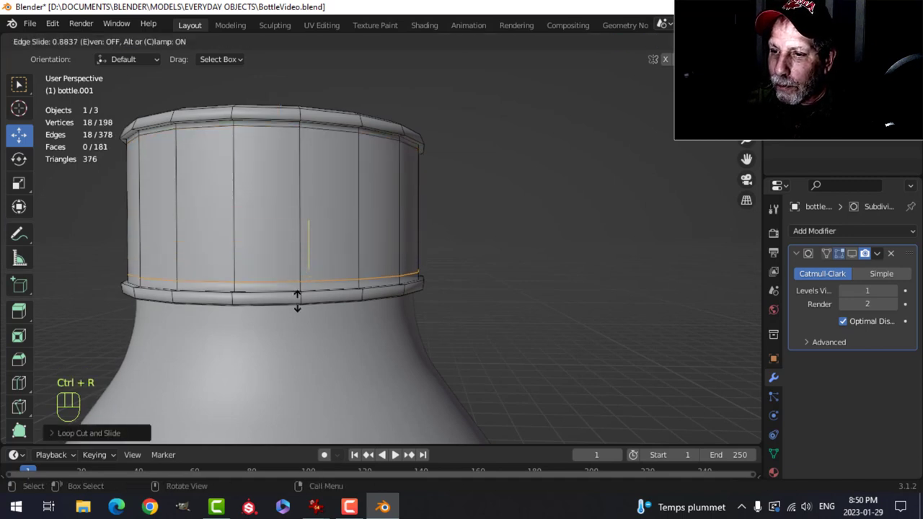
pyautogui.click(297, 283)
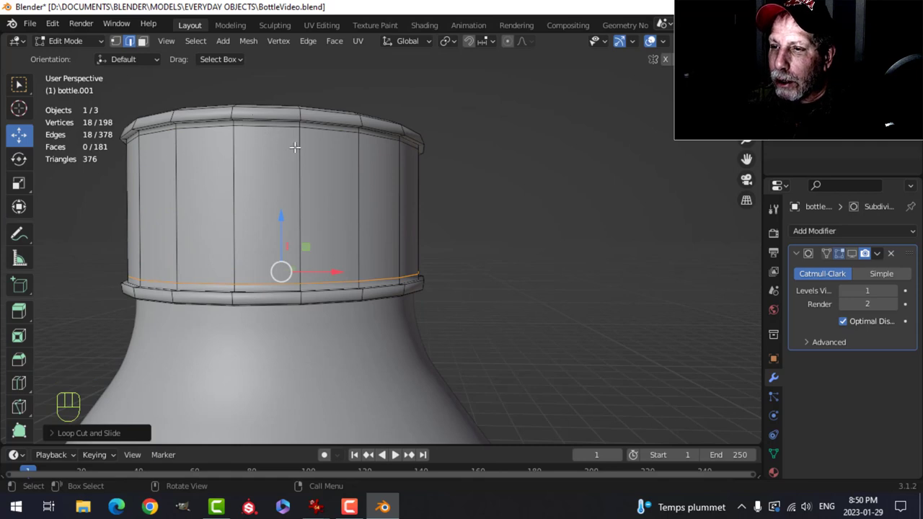
# Leave mesh editing and turn the cap's subdivision viewport display back on to check the smoothed recess
pyautogui.press('Tab')
pyautogui.click(855, 254)
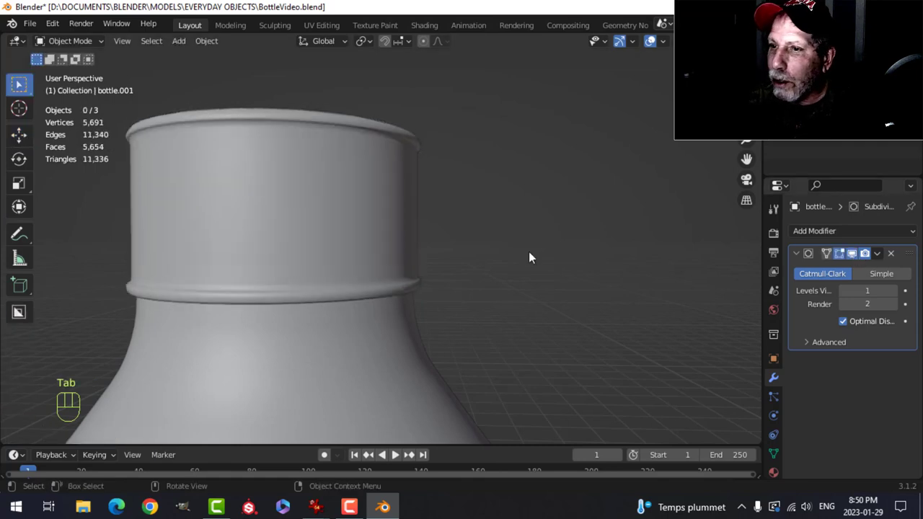
pyautogui.moveTo(527, 256); pyautogui.dragTo(325, 229, button='middle')
pyautogui.scroll(3, 324, 234)
pyautogui.scroll(-2, 324, 234)
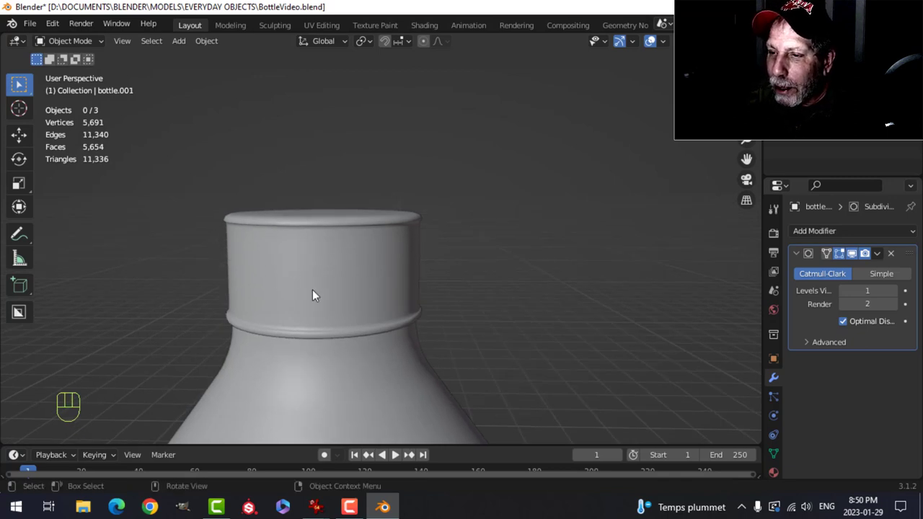
pyautogui.scroll(-2, 339, 285)
# Select the ring of faces in the cap's recessed band, snap the 3D cursor to its centre and leave mesh editing
pyautogui.click(347, 272)
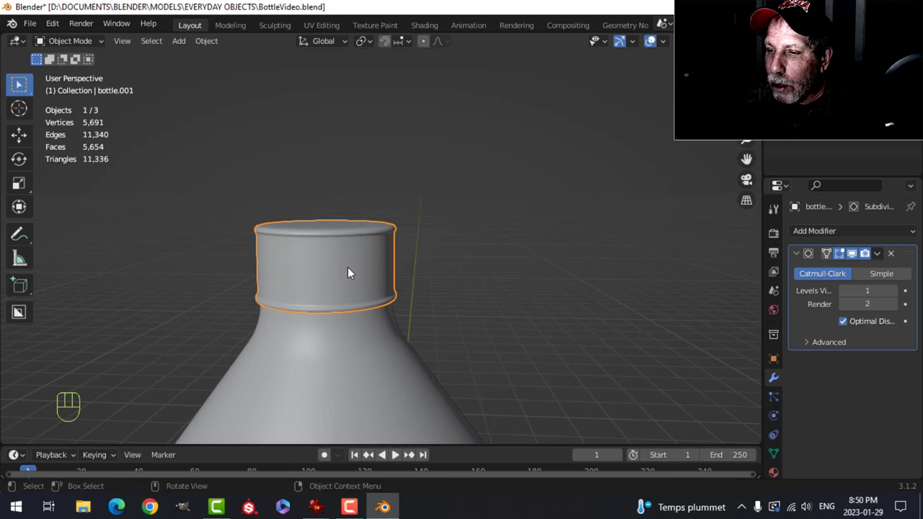
pyautogui.press('Tab')
pyautogui.hotkey('alt', 'a')
pyautogui.scroll(1, 344, 270)
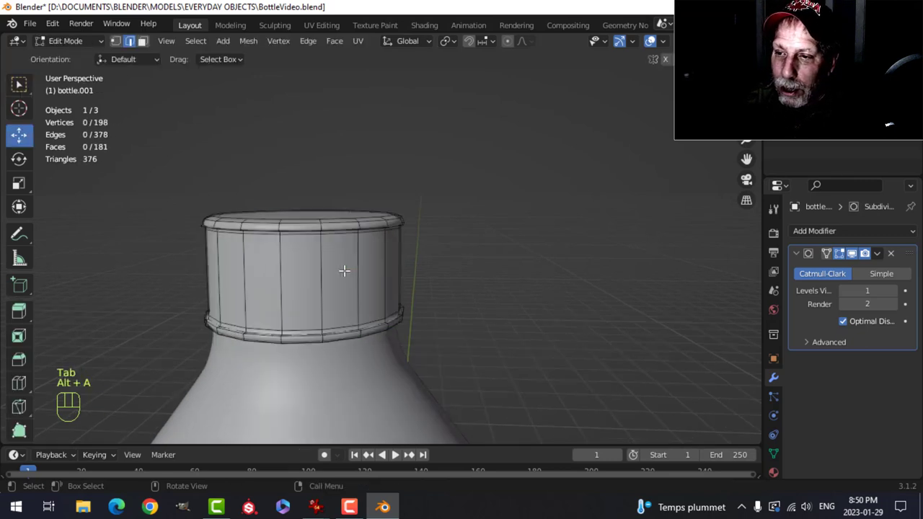
pyautogui.keyDown('shift'); pyautogui.moveTo(344, 270); pyautogui.dragTo(336, 257, button='middle'); pyautogui.keyUp('shift')
pyautogui.press('3')
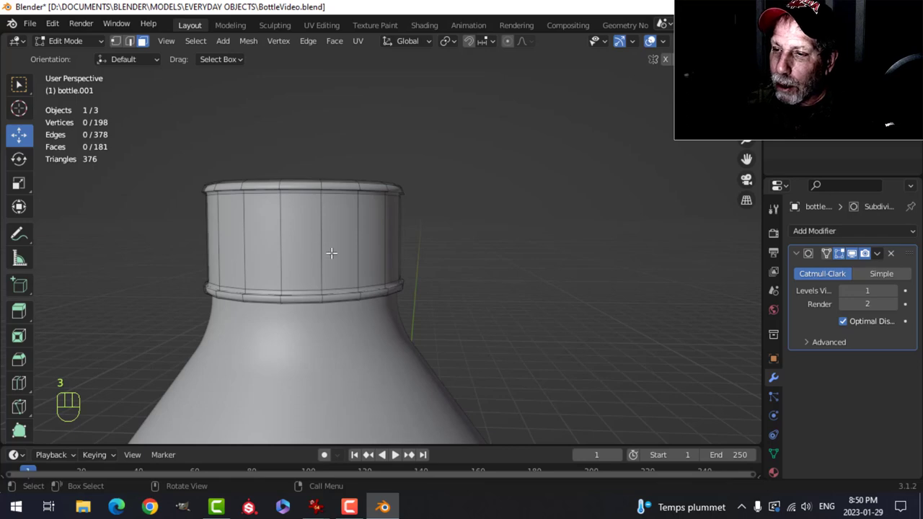
pyautogui.keyDown('alt'); pyautogui.keyDown('shift'); pyautogui.click(321, 243); pyautogui.keyUp('shift'); pyautogui.keyUp('alt')
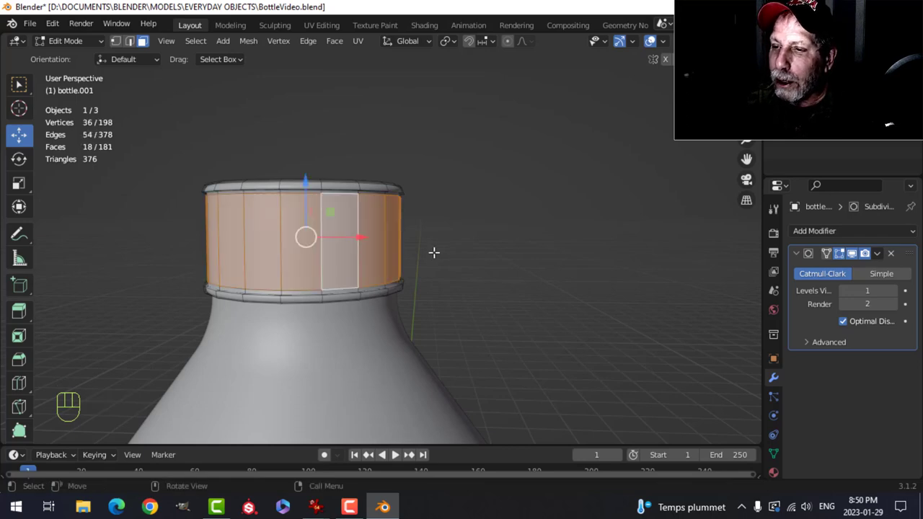
pyautogui.moveTo(433, 252); pyautogui.dragTo(395, 270, button='middle')
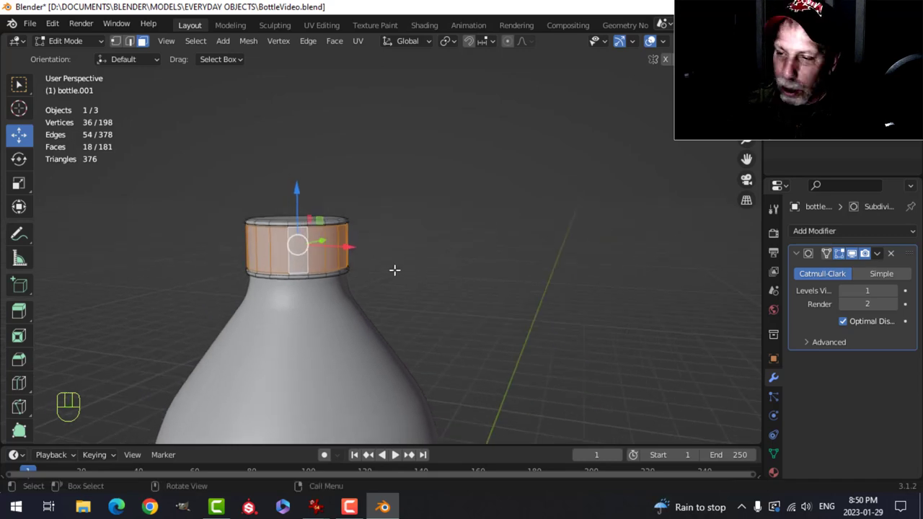
pyautogui.hotkey('shift', 's')
pyautogui.click(378, 347)
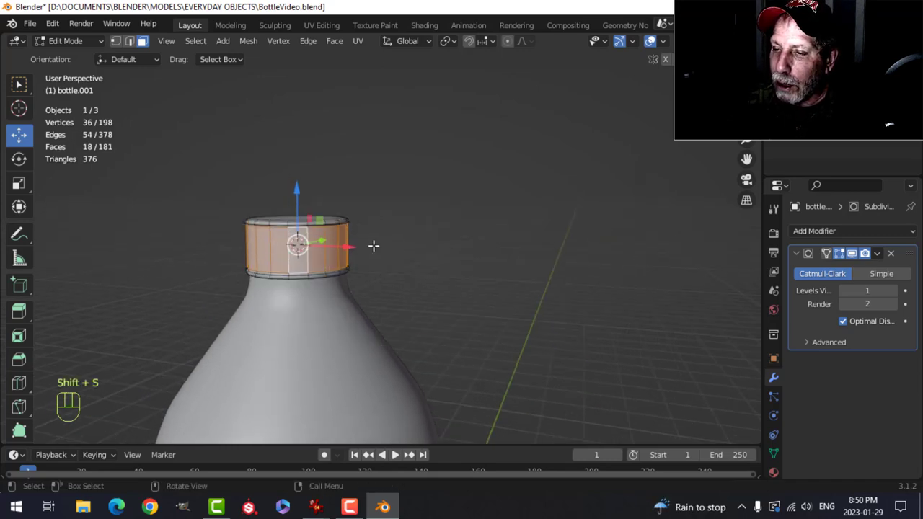
pyautogui.keyDown('shift'); pyautogui.moveTo(374, 246); pyautogui.dragTo(349, 248, button='middle'); pyautogui.keyUp('shift')
pyautogui.hotkey('alt', 'a')
pyautogui.press('Tab')
# Add a mesh circle at the 3D cursor in the centre of the cap
pyautogui.keyDown('shift'); pyautogui.moveTo(421, 247); pyautogui.dragTo(417, 258, button='middle'); pyautogui.keyUp('shift')
pyautogui.hotkey('shift', 'a')
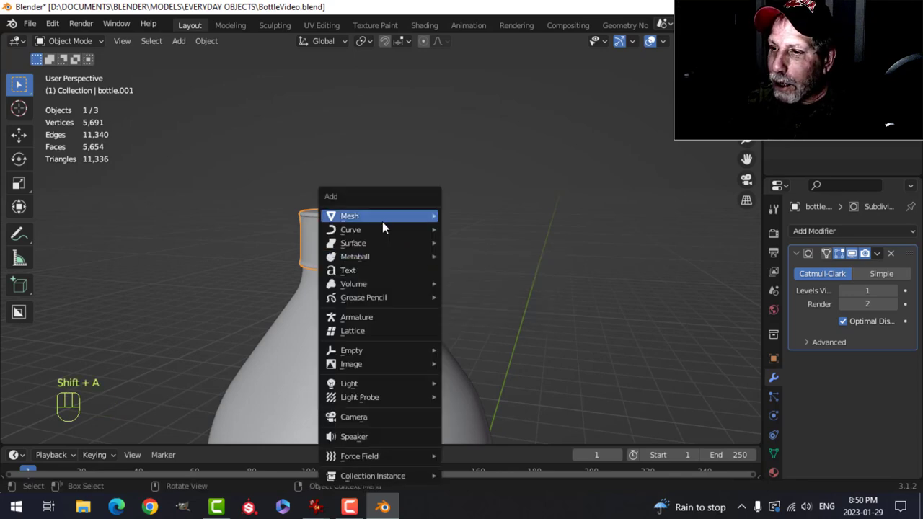
pyautogui.moveTo(379, 215)
pyautogui.click(479, 244)
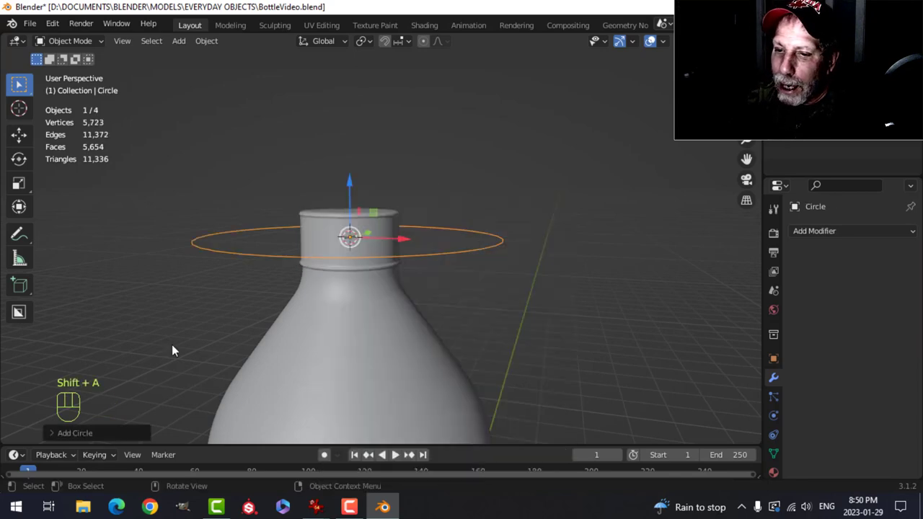
# Set the new circle's vertex count to 44
pyautogui.click(83, 431)
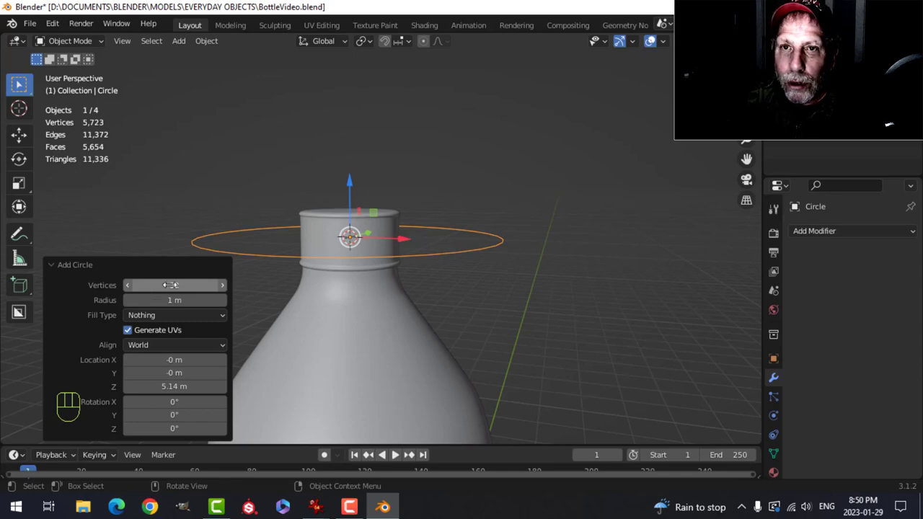
pyautogui.moveTo(169, 285); pyautogui.dragTo(170, 284)
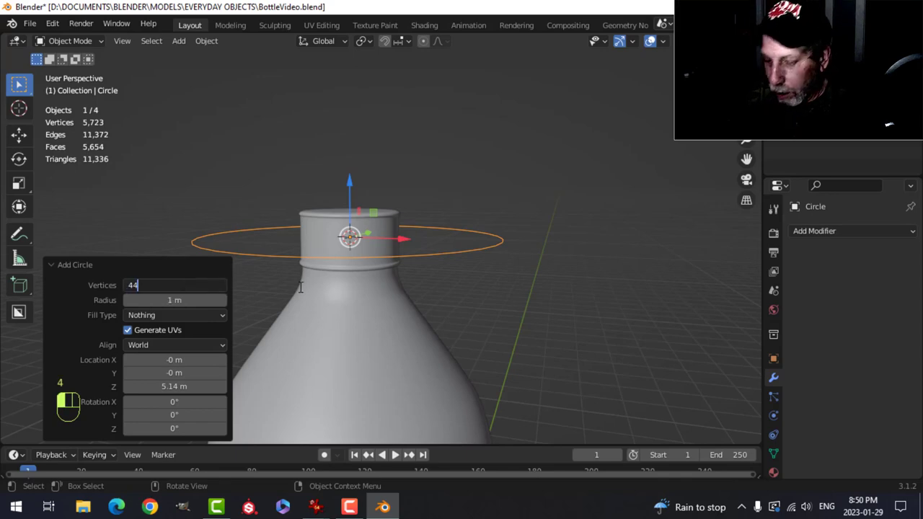
pyautogui.write('44')
pyautogui.press('Return')
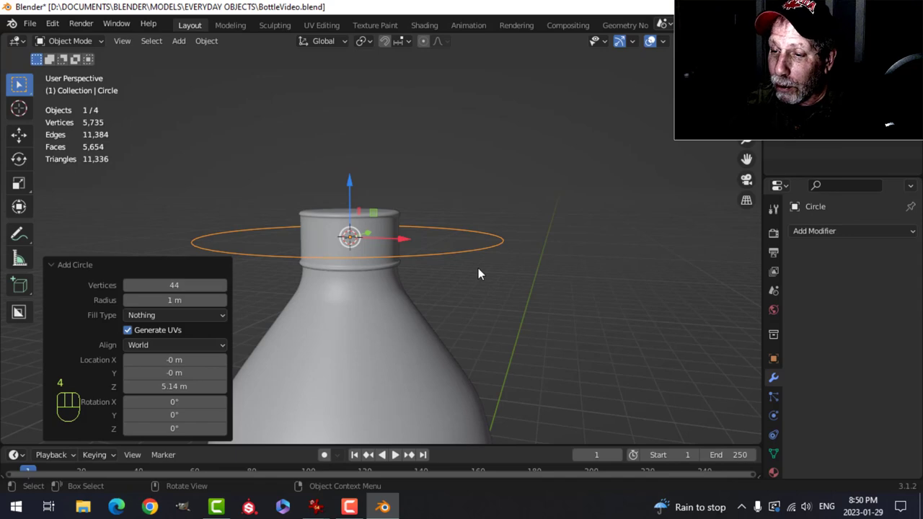
# Scale the circle's vertices down to the cap's radius and raise the ring to the upper edge of the recessed band
pyautogui.press('Tab')
pyautogui.press('1')
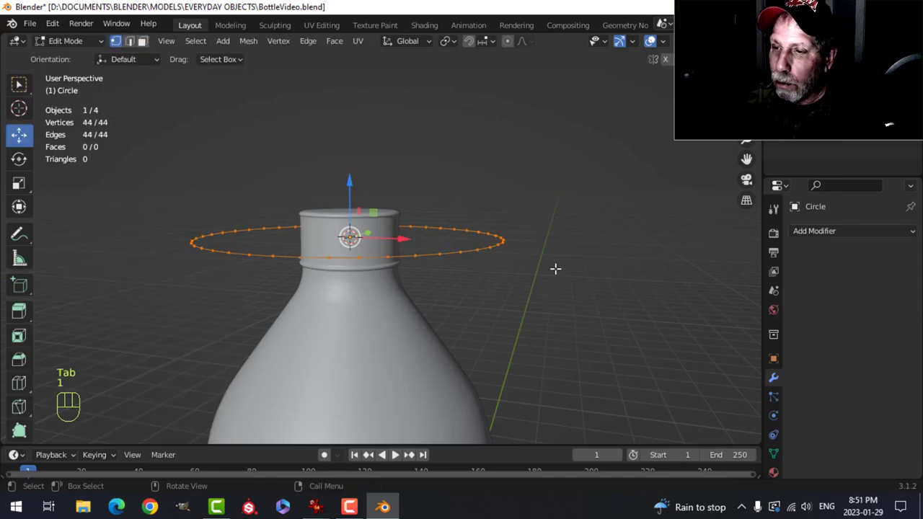
pyautogui.press('s')
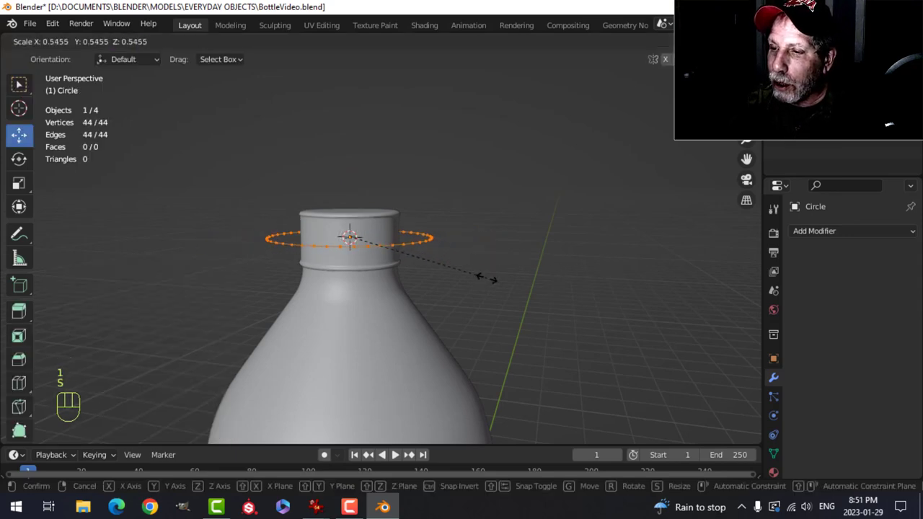
pyautogui.click(424, 282)
pyautogui.scroll(3, 368, 274)
pyautogui.moveTo(319, 183); pyautogui.dragTo(331, 137)
# Extrude the circle down to the lower edge of the cap's recess to form a band of vertical faces
pyautogui.press('e')
pyautogui.moveTo(365, 167); pyautogui.dragTo(433, 256, button='middle')
pyautogui.scroll(4, 426, 254)
pyautogui.hotkey('alt', 'a')
pyautogui.keyDown('shift'); pyautogui.scroll(-2, 422, 254); pyautogui.keyUp('shift')
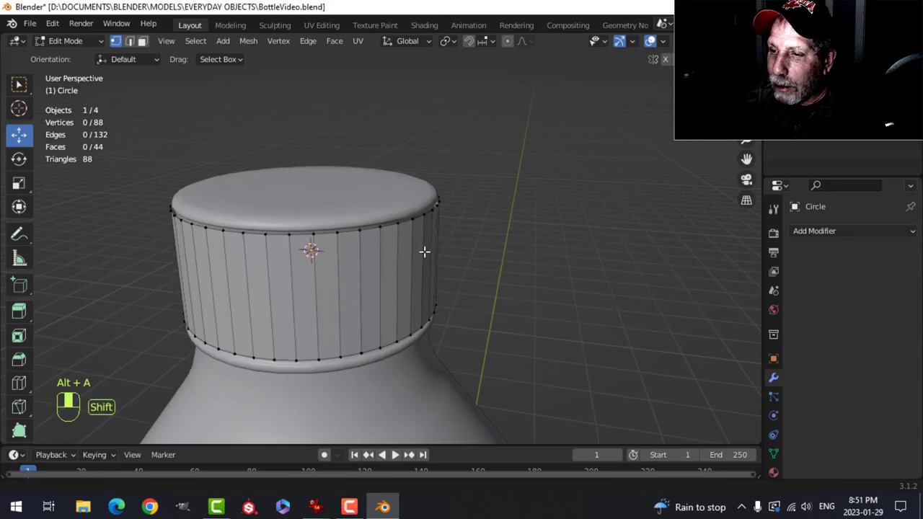
# Extrude the band's upper edge loop in place and scale it slightly inward to form a lip
pyautogui.press('2')
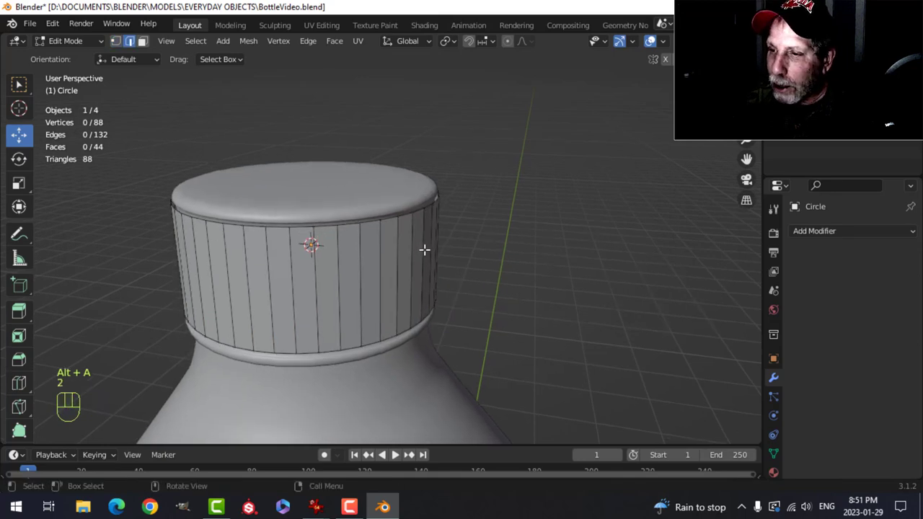
pyautogui.keyDown('alt'); pyautogui.keyDown('shift'); pyautogui.click(365, 224); pyautogui.keyUp('shift'); pyautogui.keyUp('alt')
pyautogui.press('e')
pyautogui.rightClick(522, 251)
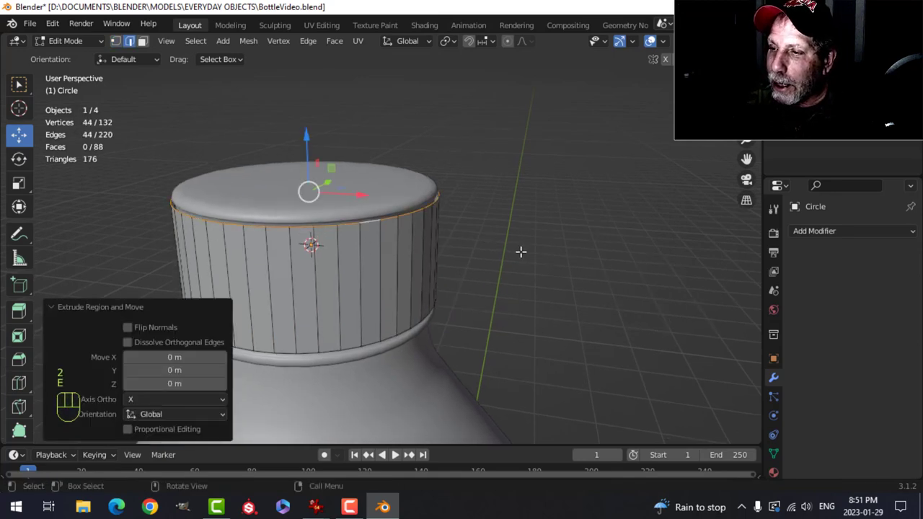
pyautogui.press('s')
pyautogui.click(503, 255)
pyautogui.moveTo(503, 256); pyautogui.dragTo(444, 248, button='middle')
# Extrude the band's lower edge loop in place and scale it inward to about 0.9
pyautogui.hotkey('alt', 'a')
pyautogui.hotkey('alt', 'a')
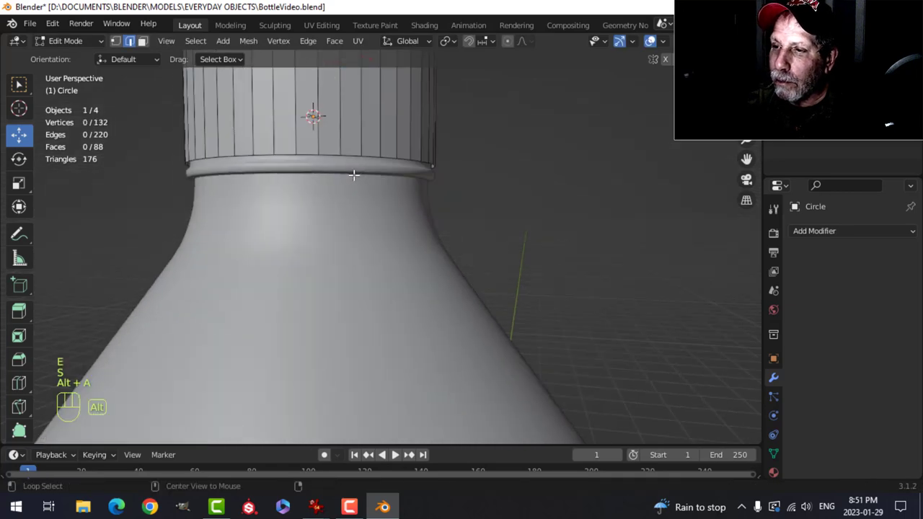
pyautogui.keyDown('alt'); pyautogui.click(328, 159); pyautogui.keyUp('alt')
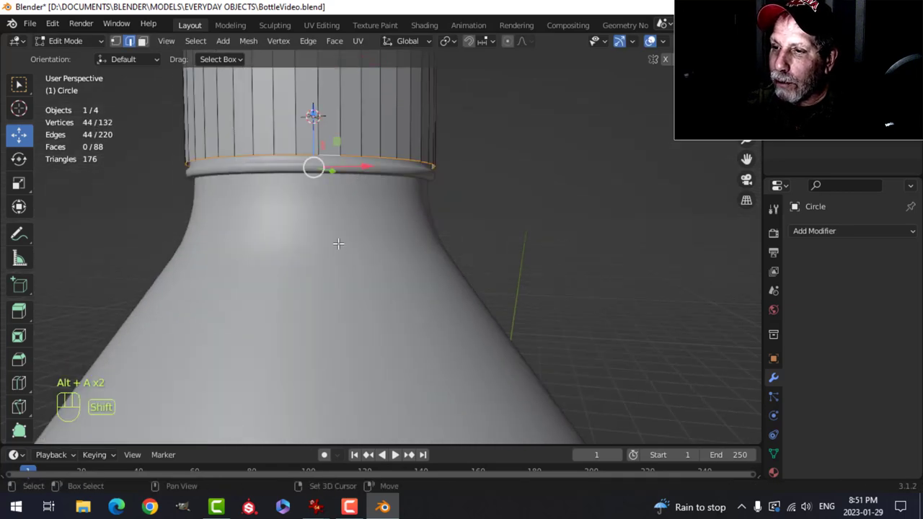
pyautogui.moveTo(338, 243); pyautogui.dragTo(401, 239, button='middle')
pyautogui.press('e')
pyautogui.rightClick(480, 221)
pyautogui.press('s')
pyautogui.click(464, 228)
pyautogui.scroll(3, 361, 264)
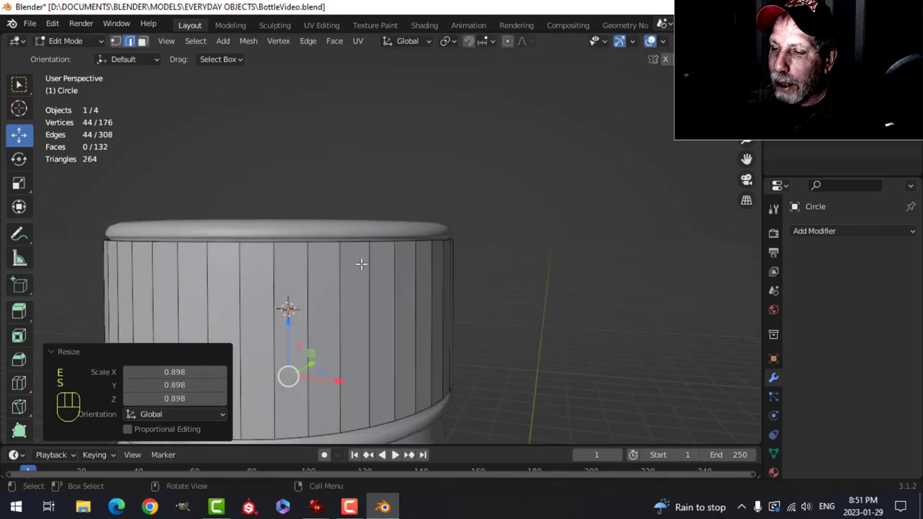
# Bevel the band's upper and lower outer edge loops with 2 segments and a width of about 0.0068 m
pyautogui.hotkey('alt', 'a')
pyautogui.keyDown('alt'); pyautogui.keyDown('shift'); pyautogui.click(313, 227); pyautogui.keyUp('shift'); pyautogui.keyUp('alt')
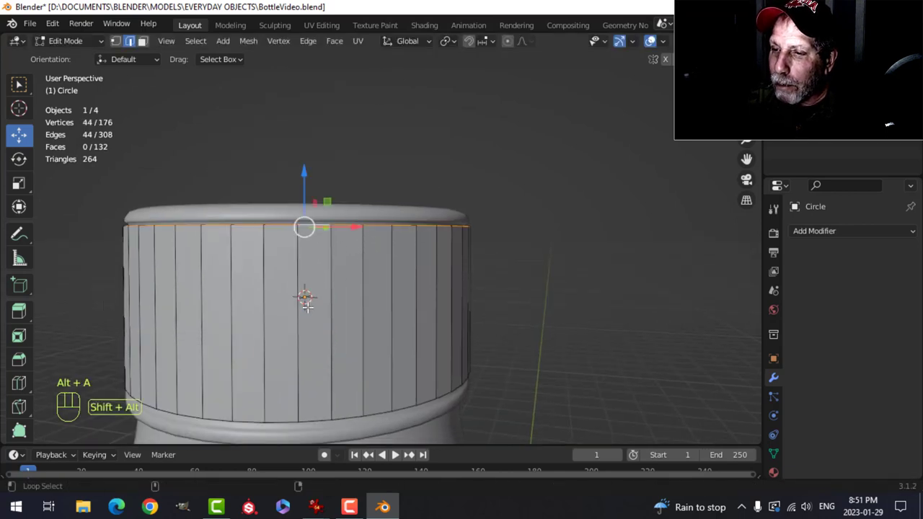
pyautogui.keyDown('alt'); pyautogui.keyDown('shift'); pyautogui.click(307, 417); pyautogui.keyUp('shift'); pyautogui.keyUp('alt')
pyautogui.moveTo(361, 365); pyautogui.dragTo(442, 265, button='middle')
pyautogui.scroll(-3, 442, 265)
pyautogui.moveTo(445, 307); pyautogui.dragTo(536, 303, button='middle')
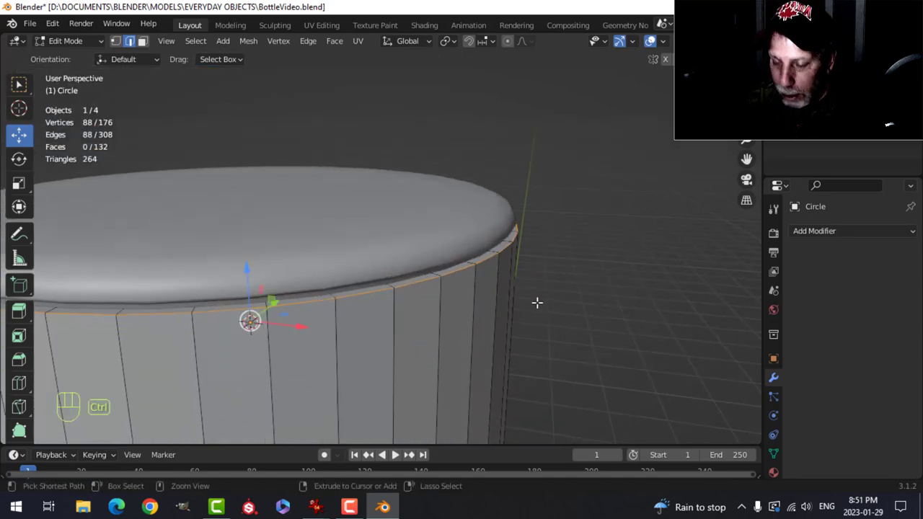
pyautogui.hotkey('ctrl', 'b')
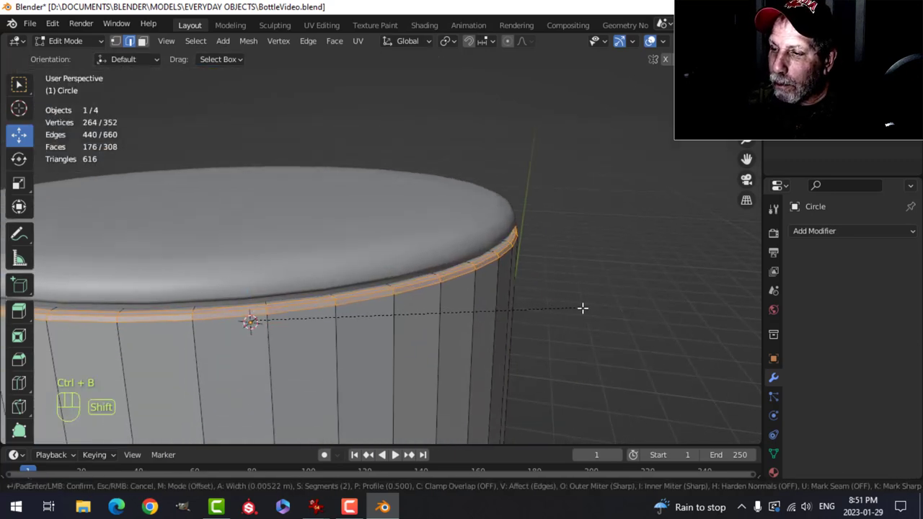
pyautogui.click(591, 308)
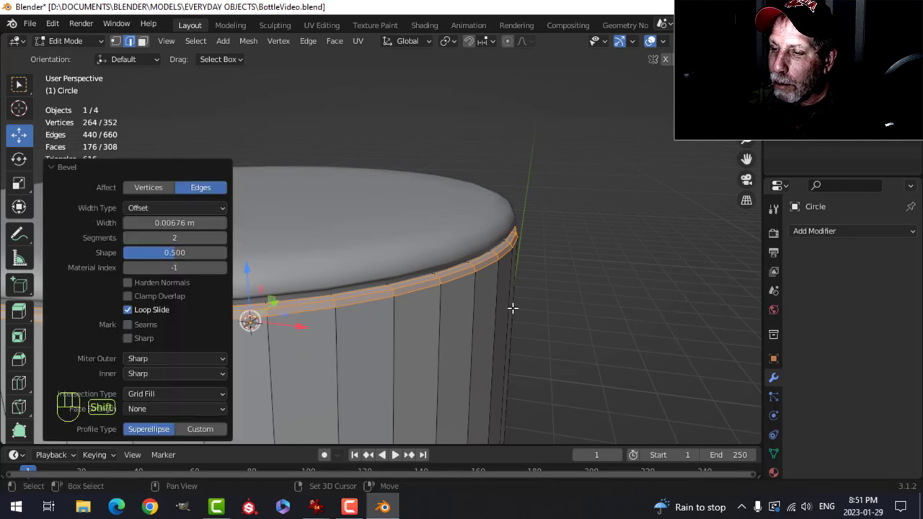
pyautogui.scroll(-3, 440, 274)
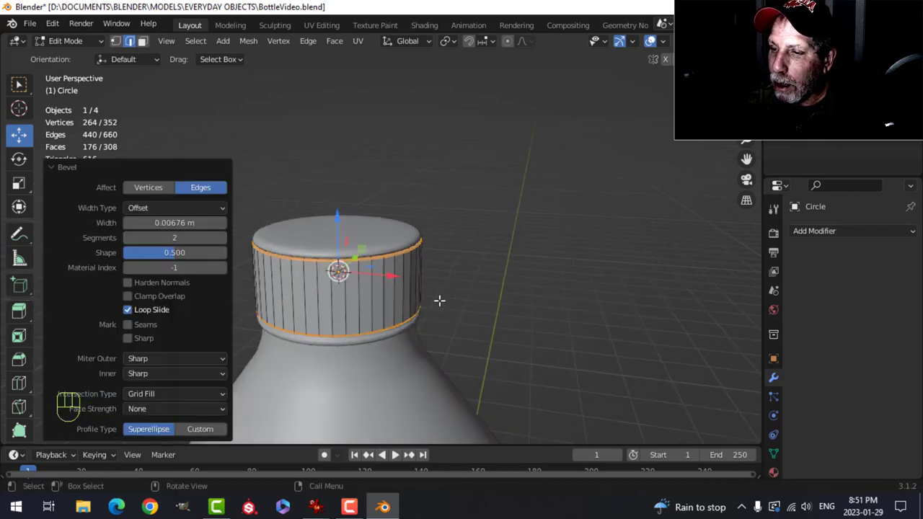
pyautogui.press('Tab')
pyautogui.moveTo(442, 292)
pyautogui.mouseDown(button='middle')
pyautogui.moveTo(449, 260)
pyautogui.moveTo(443, 285)
pyautogui.mouseUp(button='middle')
pyautogui.press('Tab')
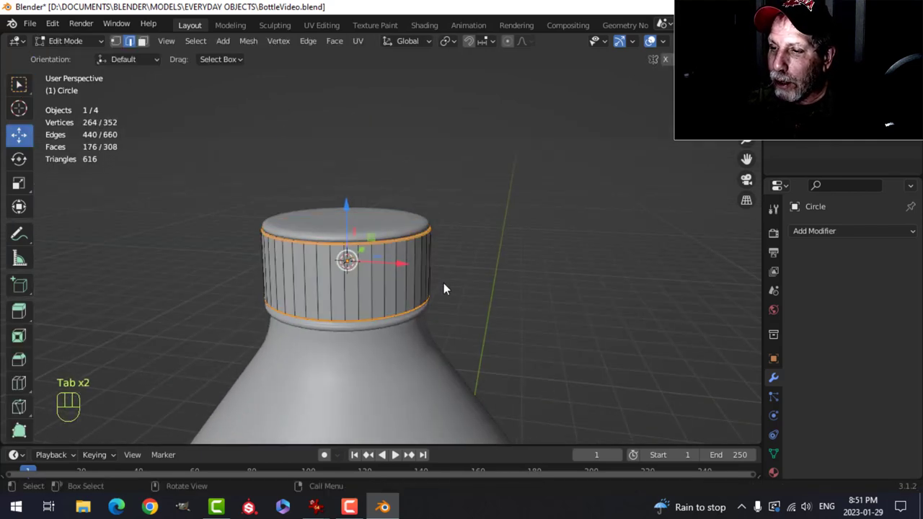
# Select the ring of vertical faces around the band and inset each one individually by about 0.01 m
pyautogui.hotkey('alt', 'a')
pyautogui.press('3')
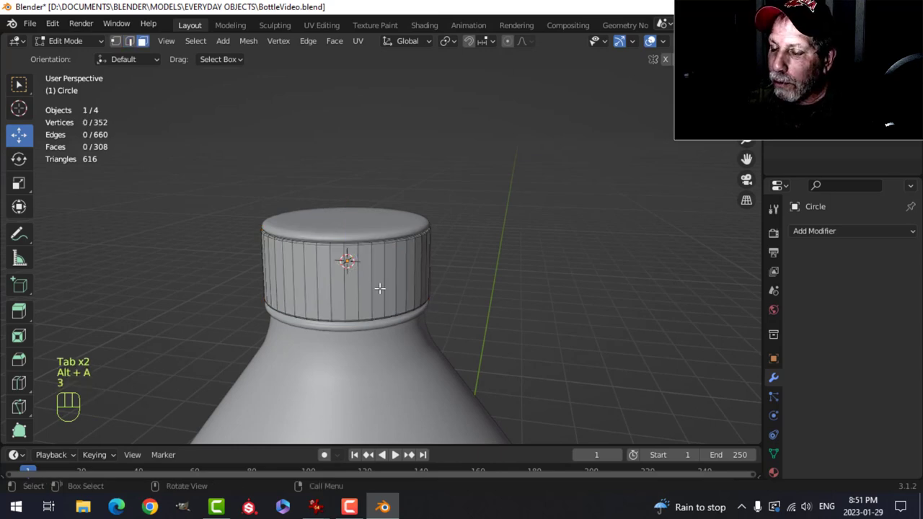
pyautogui.keyDown('alt'); pyautogui.keyDown('shift'); pyautogui.click(370, 275); pyautogui.keyUp('shift'); pyautogui.keyUp('alt')
pyautogui.scroll(2, 439, 282)
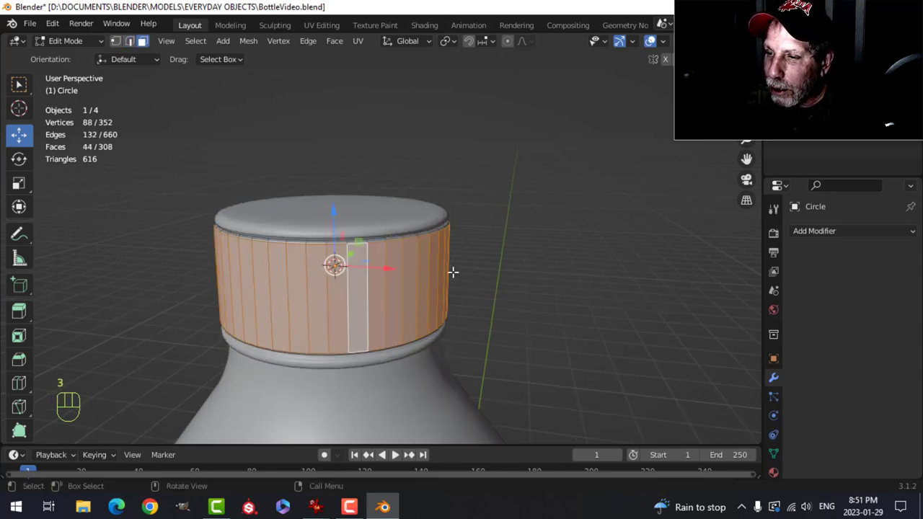
pyautogui.scroll(1, 466, 265)
pyautogui.moveTo(474, 258)
pyautogui.keyDown('shift'); pyautogui.mouseDown(button='middle')
pyautogui.moveTo(468, 269)
pyautogui.moveTo(484, 262)
pyautogui.mouseUp(button='middle'); pyautogui.keyUp('shift')
pyautogui.press('i')
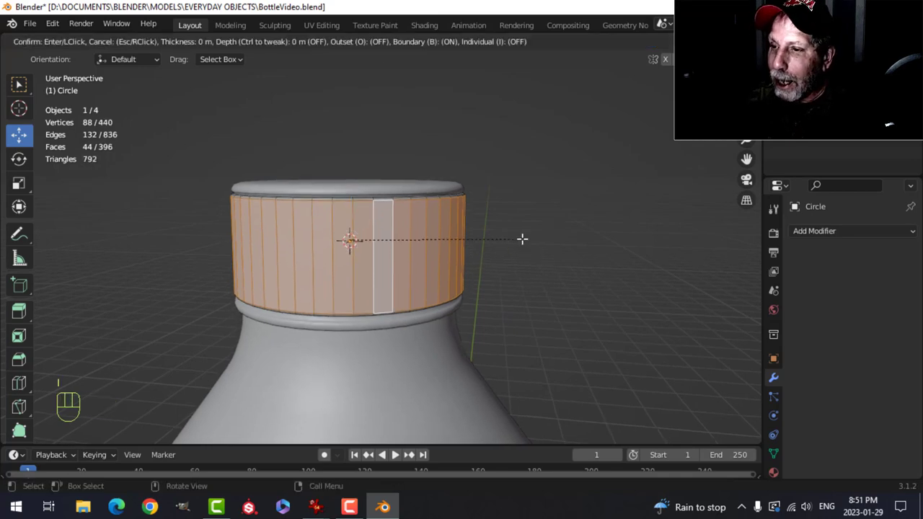
pyautogui.press('i')
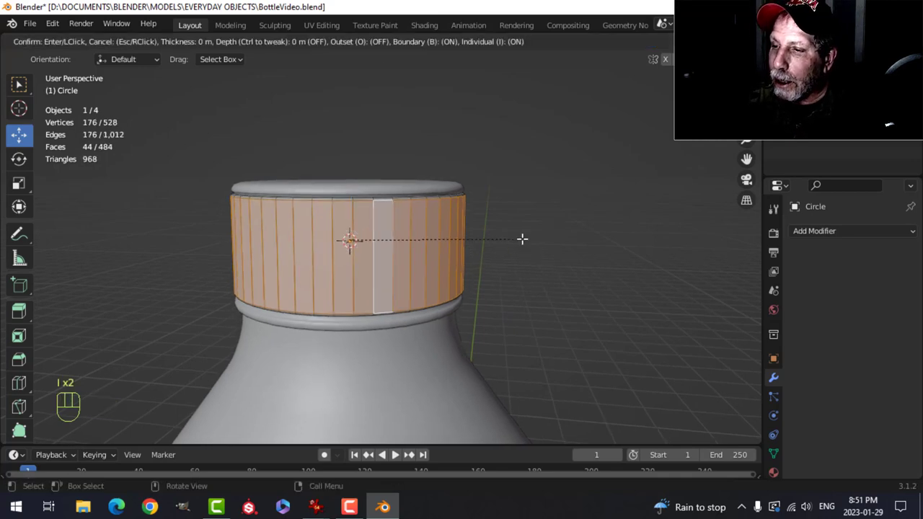
pyautogui.press('shift')
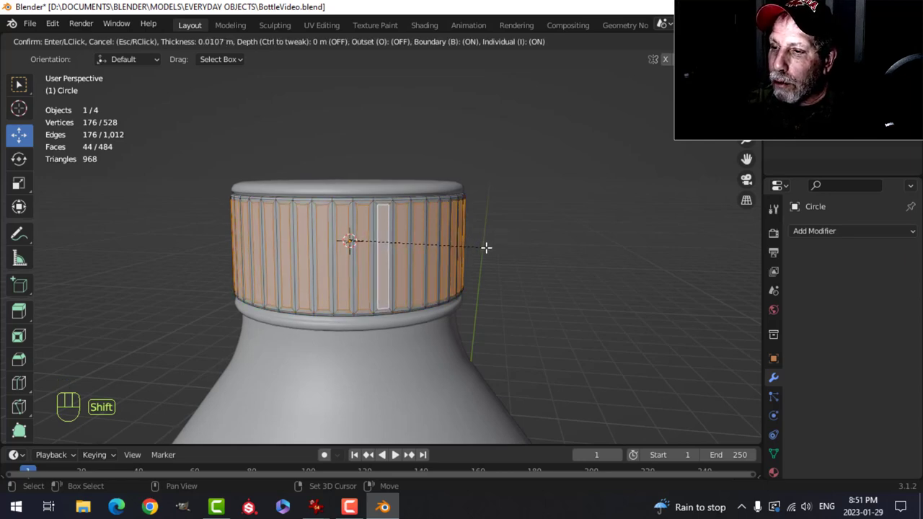
pyautogui.click(490, 246)
# Extrude the inset faces and push them outward along their normals with a Shrink/Fatten offset of about -0.0106 m to form grip ribs
pyautogui.press('e')
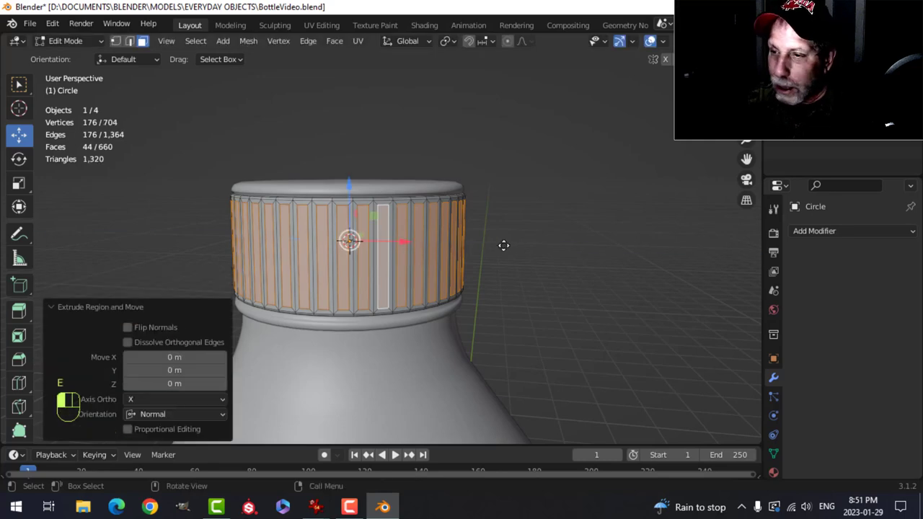
pyautogui.hotkey('alt', 's')
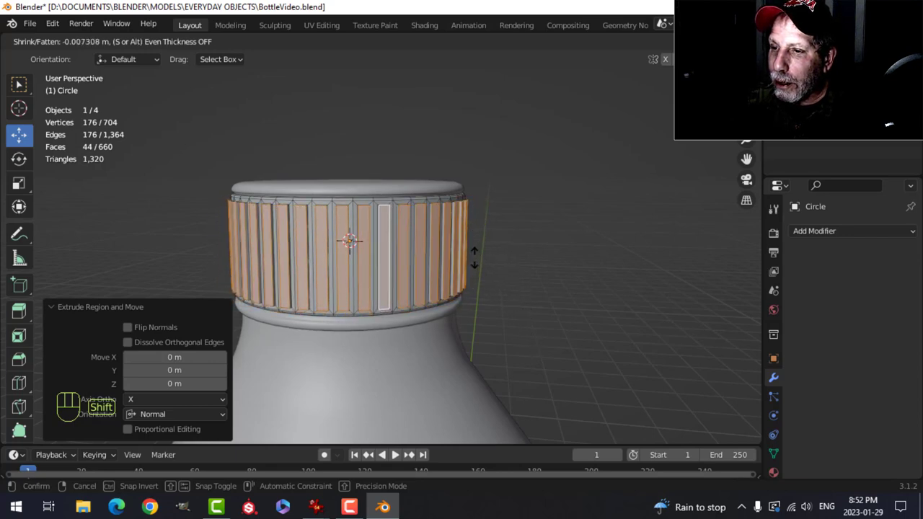
pyautogui.click(477, 259)
pyautogui.moveTo(477, 260); pyautogui.dragTo(522, 234, button='middle')
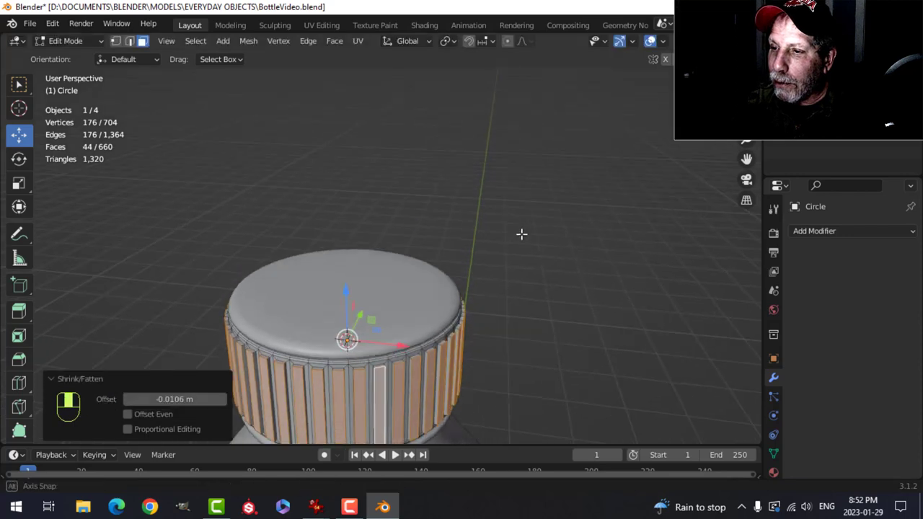
pyautogui.scroll(3, 522, 233)
pyautogui.moveTo(512, 295); pyautogui.dragTo(502, 245, button='middle')
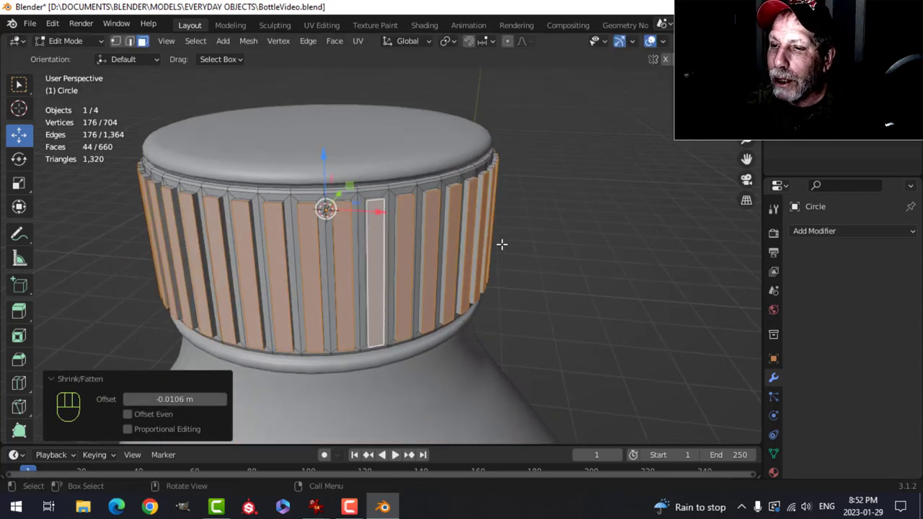
# Scale the rib faces to about 0.93 around their individual origins, then restore the pivot point to Median Point
pyautogui.click(444, 42)
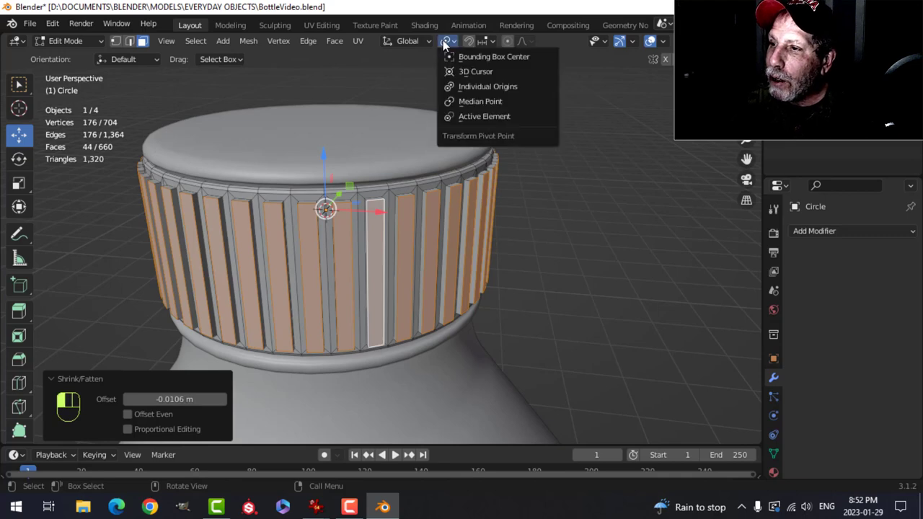
pyautogui.click(468, 86)
pyautogui.press('s')
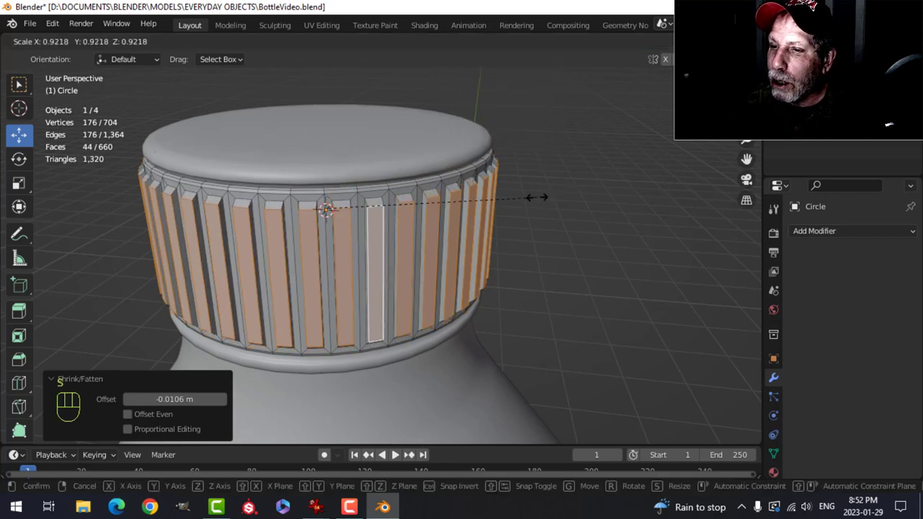
pyautogui.click(539, 194)
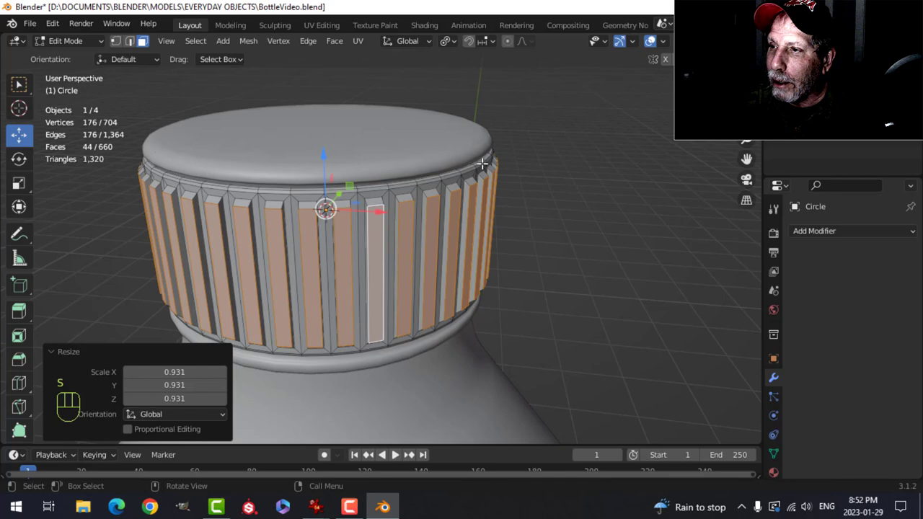
pyautogui.click(448, 42)
pyautogui.click(498, 101)
pyautogui.keyDown('shift'); pyautogui.scroll(-5, 505, 189); pyautogui.keyUp('shift')
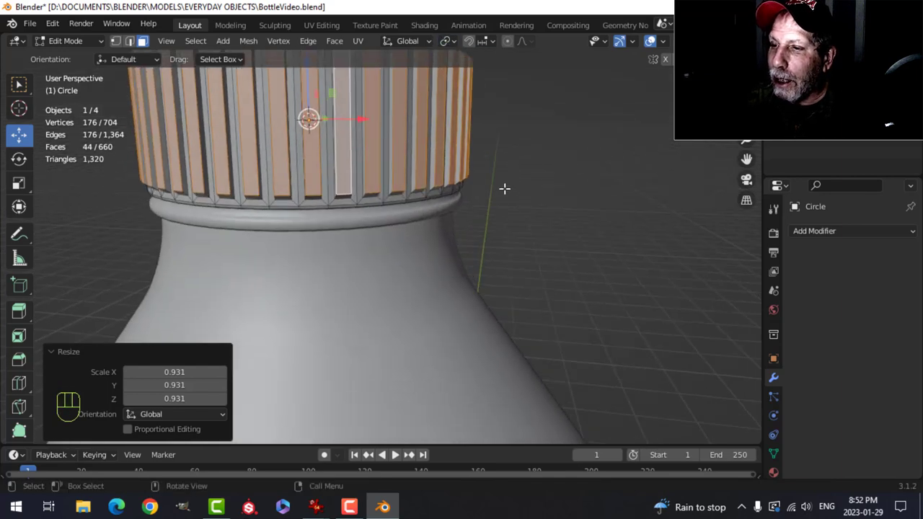
pyautogui.scroll(-2, 504, 188)
# Leave mesh editing and add a Bevel modifier with 2 segments to the ribbed band
pyautogui.press('Tab')
pyautogui.click(797, 230)
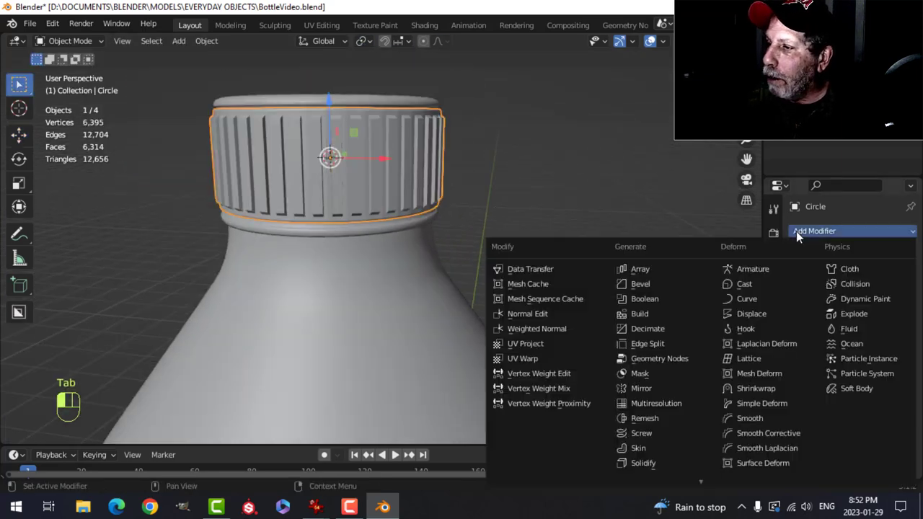
pyautogui.click(649, 282)
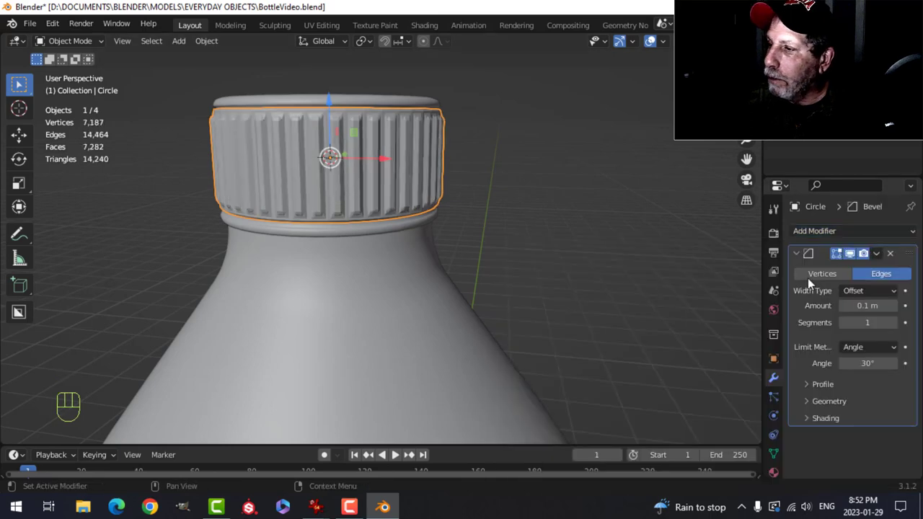
pyautogui.click(893, 322)
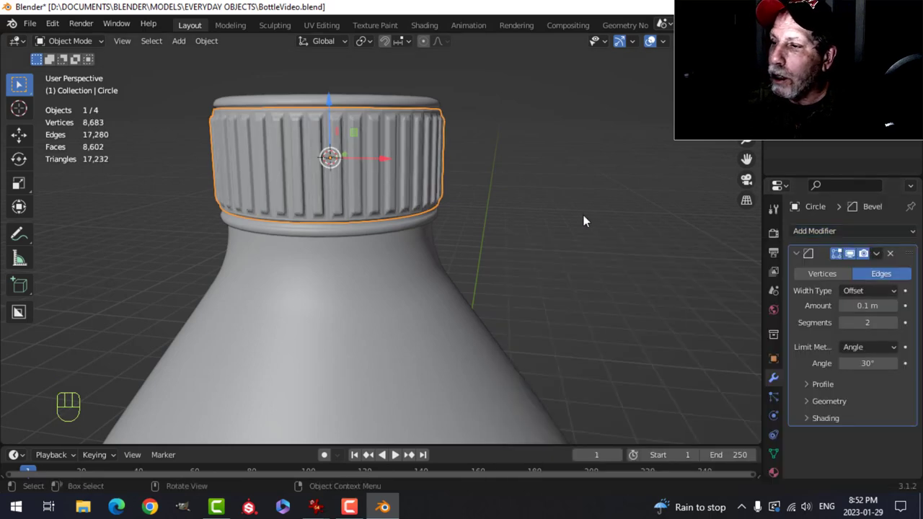
pyautogui.moveTo(449, 195); pyautogui.dragTo(450, 197, button='middle')
# Select the whole mesh of the ribbed band in Edit Mode and scale it uniformly to about 0.978
pyautogui.press('Tab')
pyautogui.press('a')
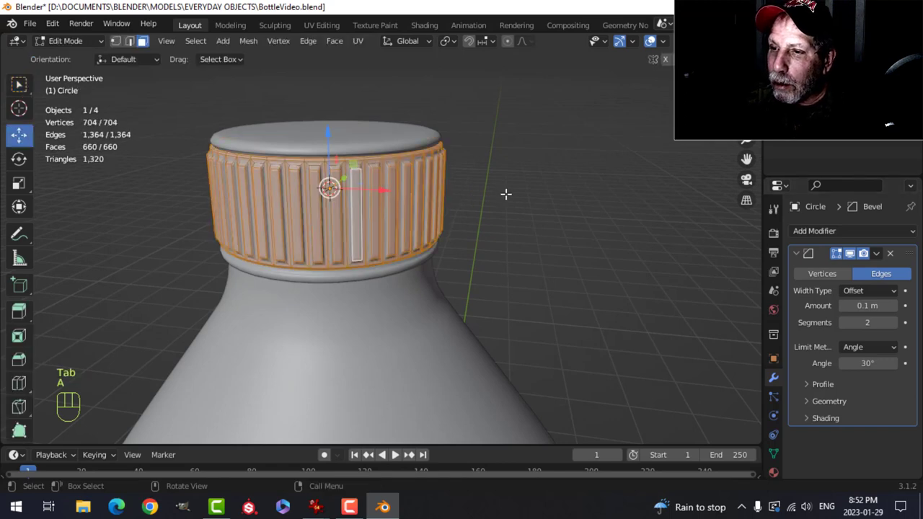
pyautogui.press('s')
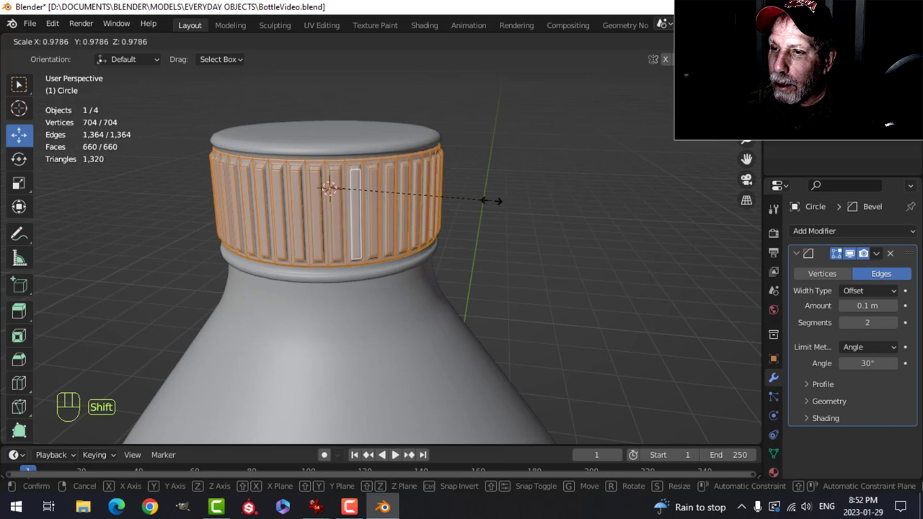
pyautogui.keyDown('shift'); pyautogui.click(491, 201); pyautogui.keyUp('shift')
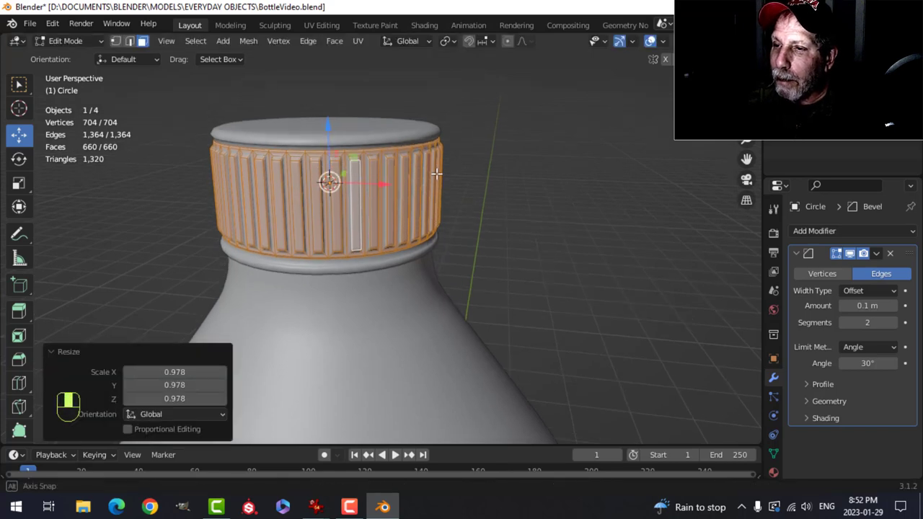
# Stretch the band's mesh slightly along Z, return to Object Mode and deselect the band
pyautogui.press('s')
pyautogui.press('z')
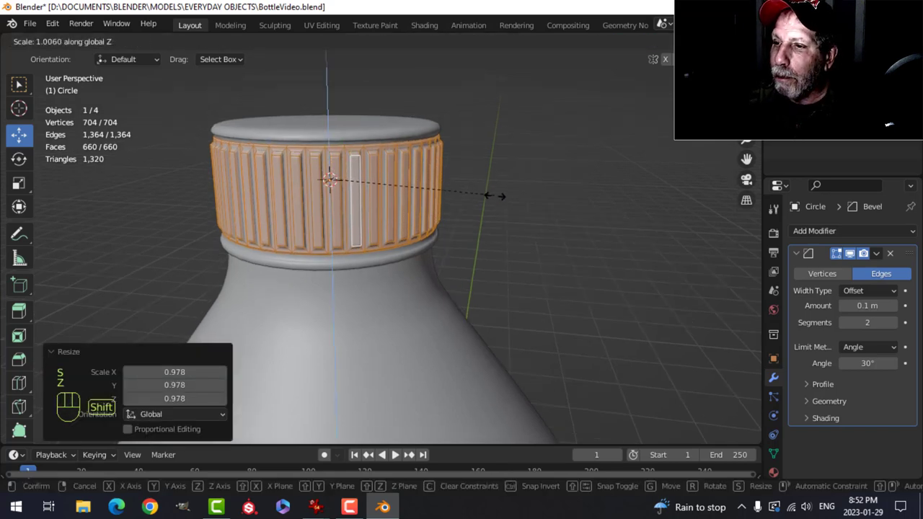
pyautogui.keyDown('shift'); pyautogui.click(581, 201); pyautogui.keyUp('shift')
pyautogui.press('Tab')
pyautogui.scroll(-4, 472, 189)
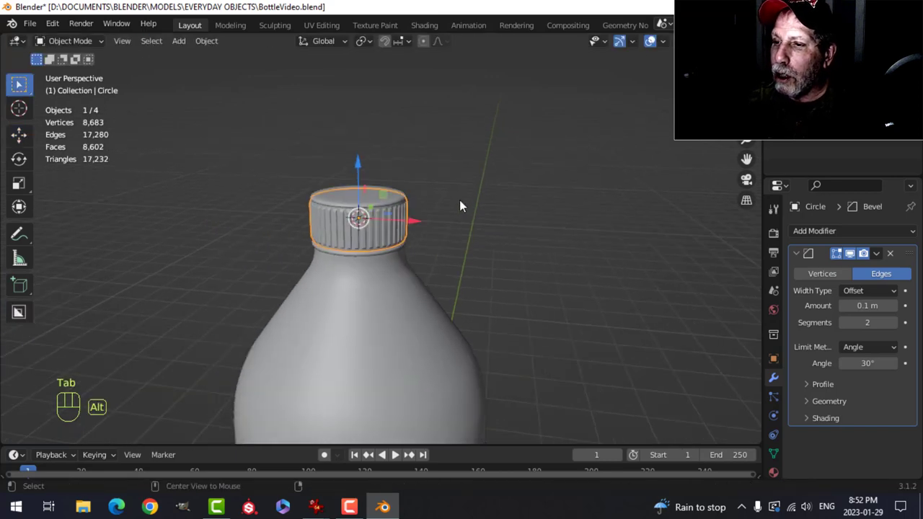
pyautogui.hotkey('alt', 'a')
pyautogui.scroll(5, 440, 209)
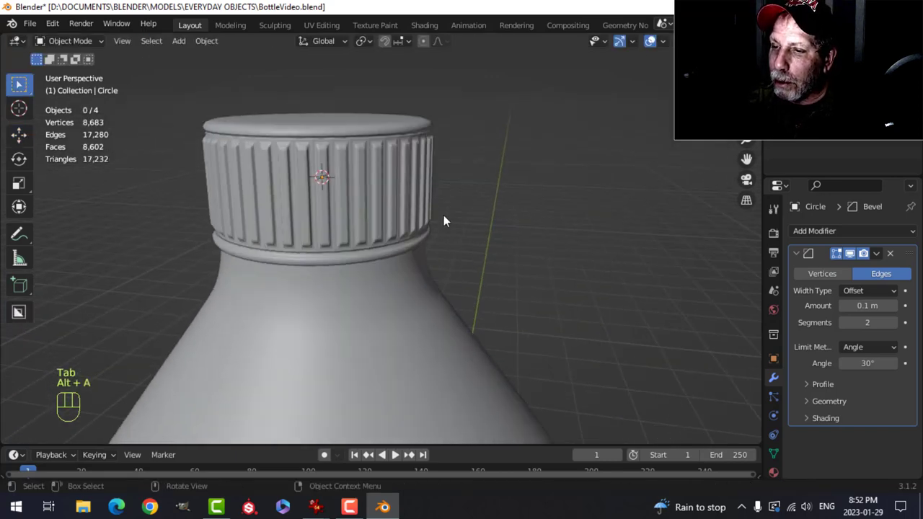
# In front view, lower the ribbed band by about 0.0025 m and scale it along Z to about 1.019 to fit between the cap rims
pyautogui.keyDown('shift'); pyautogui.moveTo(406, 210); pyautogui.dragTo(410, 231, button='middle'); pyautogui.keyUp('shift')
pyautogui.click(363, 178)
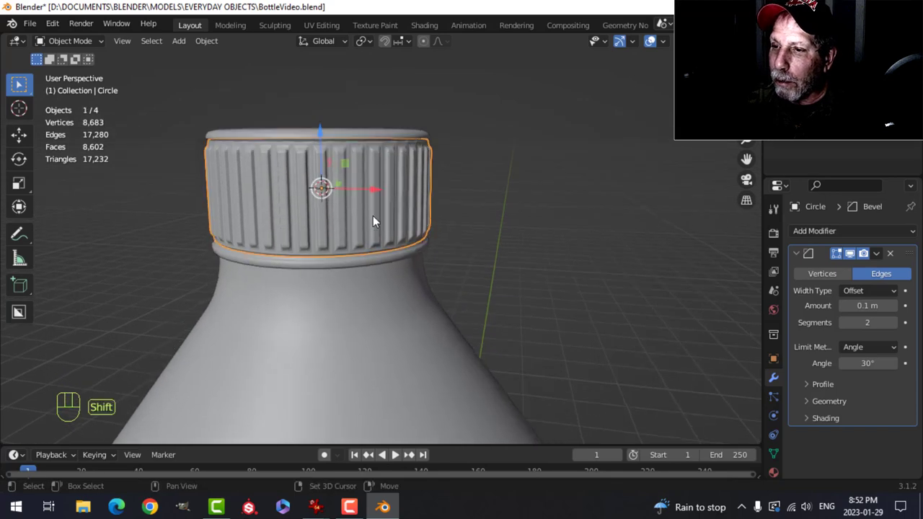
pyautogui.press('KP_1')
pyautogui.scroll(4, 342, 252)
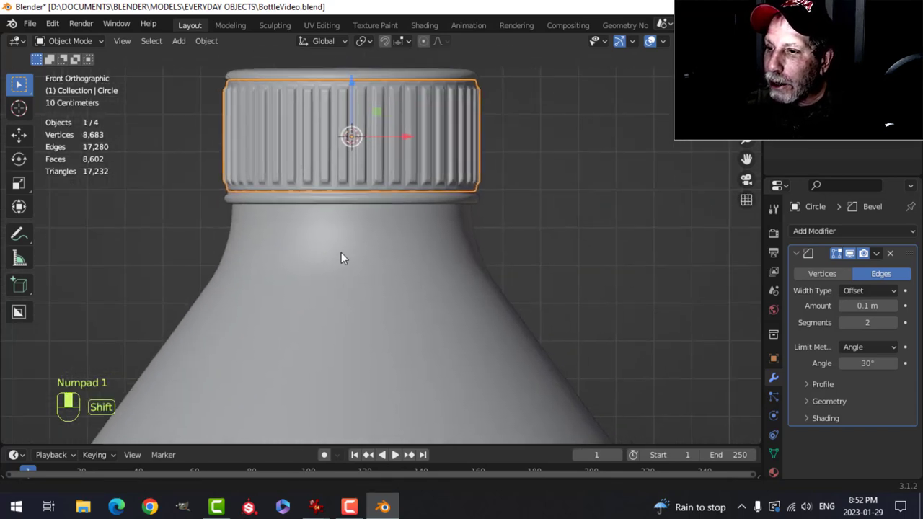
pyautogui.keyDown('shift'); pyautogui.moveTo(349, 223); pyautogui.dragTo(305, 250, button='middle'); pyautogui.keyUp('shift')
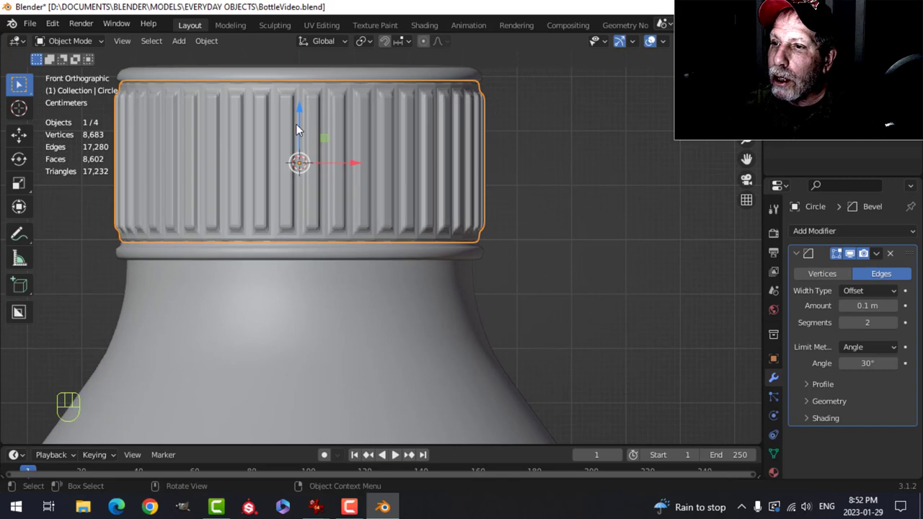
pyautogui.moveTo(296, 113); pyautogui.dragTo(296, 114)
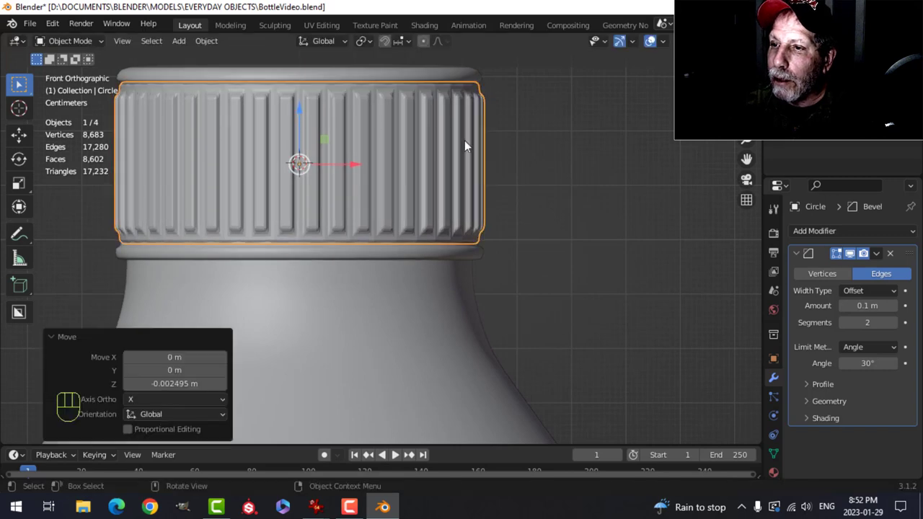
pyautogui.press('s')
pyautogui.press('z')
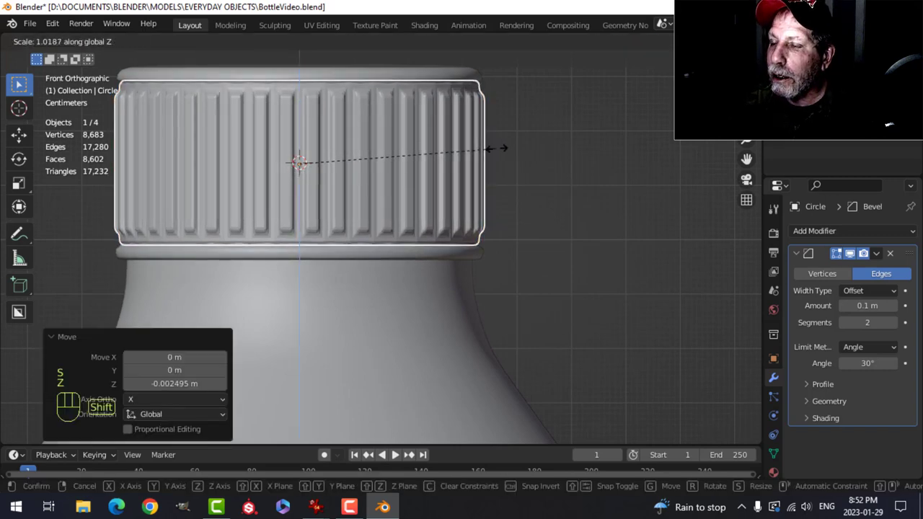
pyautogui.click(495, 150)
# Deselect the ribbed band and save the file
pyautogui.hotkey('alt', 'a')
pyautogui.moveTo(479, 150); pyautogui.dragTo(434, 169, button='middle')
pyautogui.scroll(-5, 429, 176)
pyautogui.moveTo(434, 208); pyautogui.dragTo(413, 257, button='middle')
pyautogui.scroll(4, 416, 252)
pyautogui.hotkey('ctrl', 's')
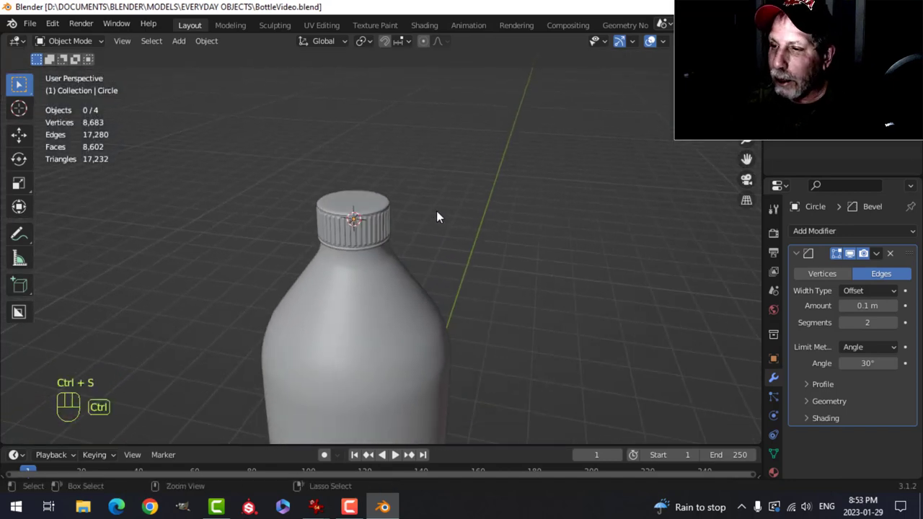
# Apply the Bevel modifier on the ribbed band, then deselect it
pyautogui.scroll(2, 436, 213)
pyautogui.click(360, 212)
pyautogui.scroll(2, 444, 223)
pyautogui.scroll(2, 444, 218)
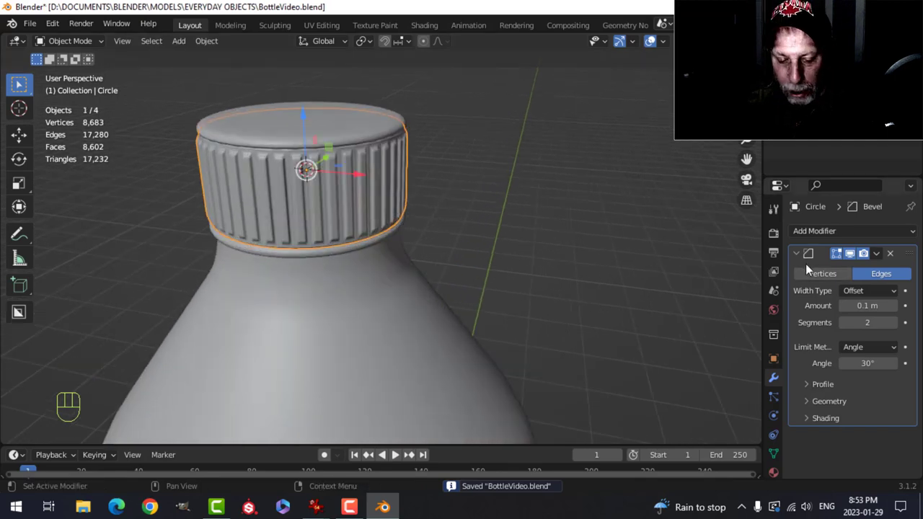
pyautogui.hotkey('ctrl', 'a')
pyautogui.hotkey('alt', 'a')
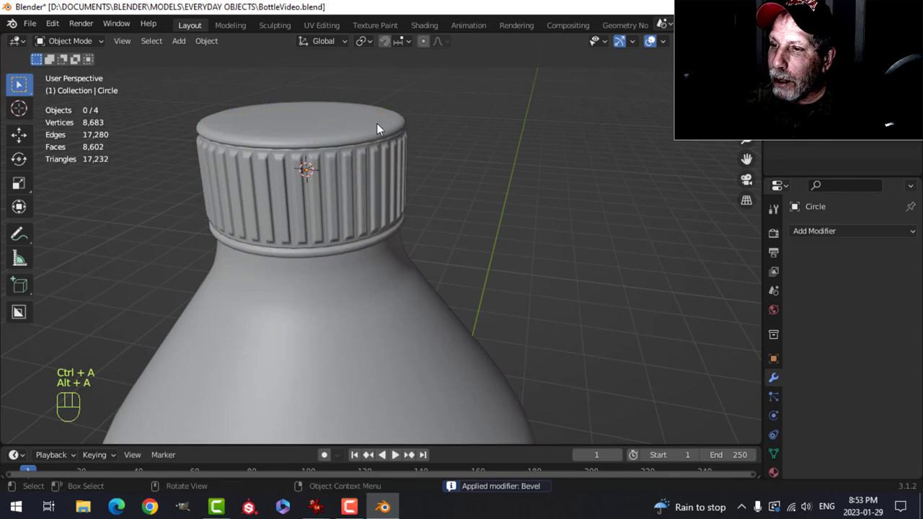
# Select the edge loop around the top rim of the inner cap and scale it up to about 1.012, then leave mesh editing
pyautogui.click(391, 202)
pyautogui.scroll(2, 307, 193)
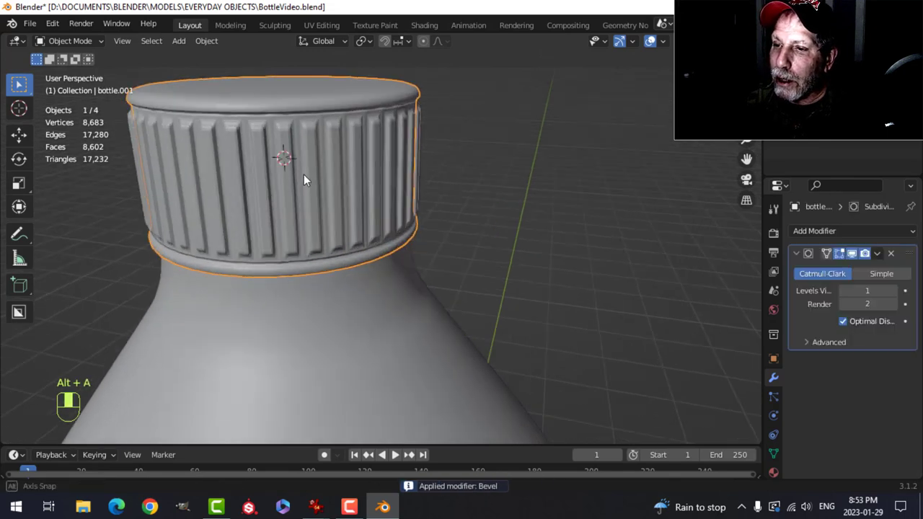
pyautogui.moveTo(304, 174); pyautogui.dragTo(307, 180, button='middle')
pyautogui.press('Tab')
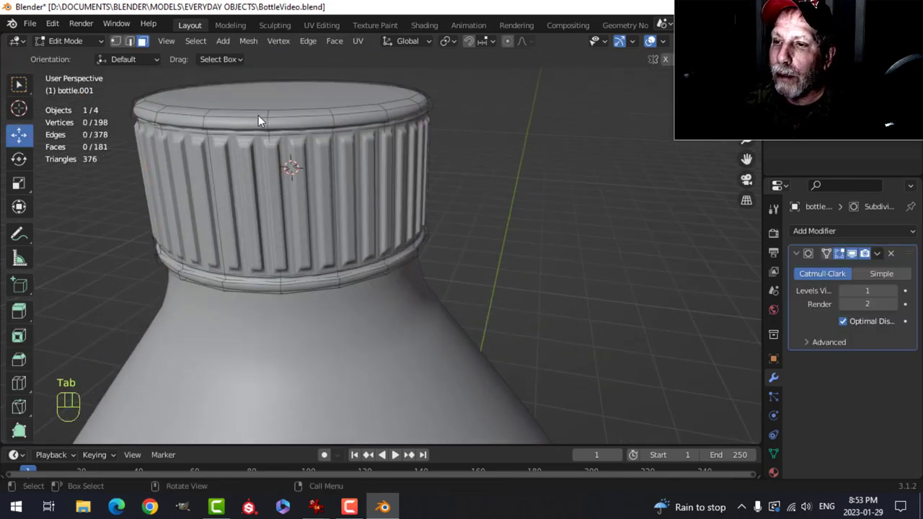
pyautogui.hotkey('alt', 'a')
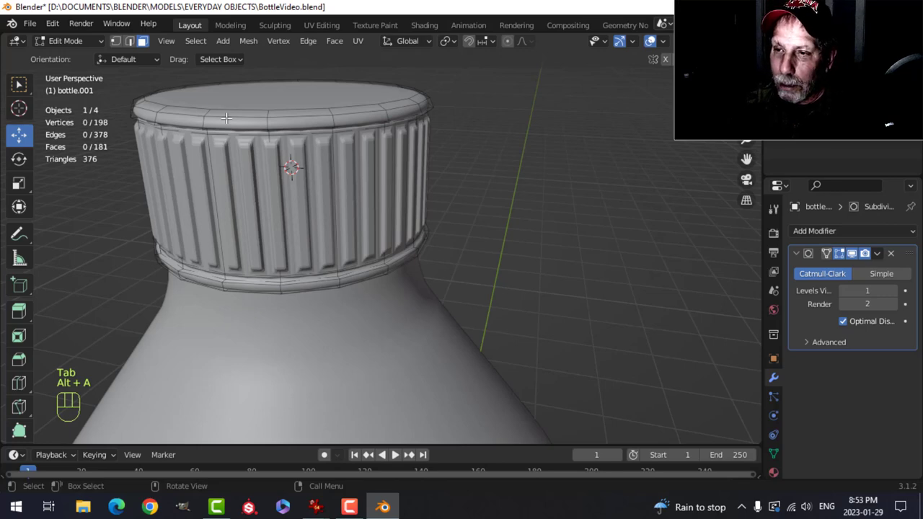
pyautogui.press('2')
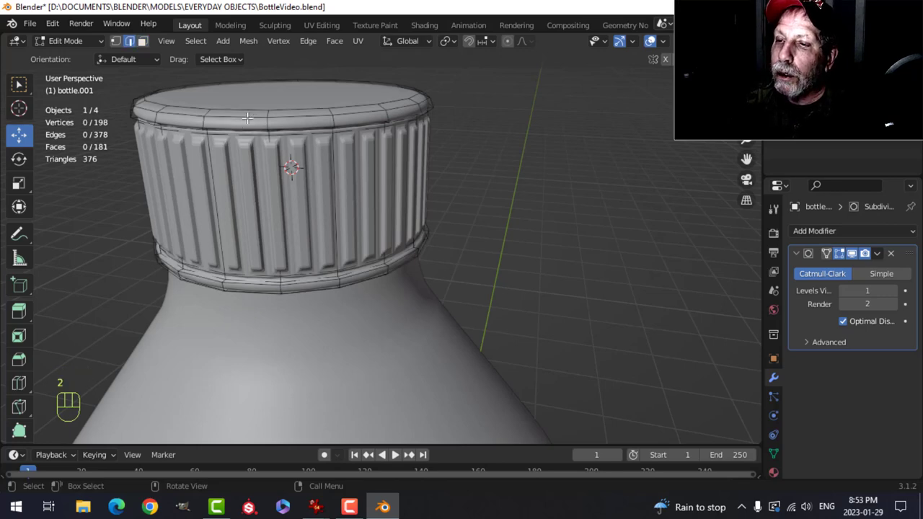
pyautogui.keyDown('alt'); pyautogui.click(248, 118); pyautogui.keyUp('alt')
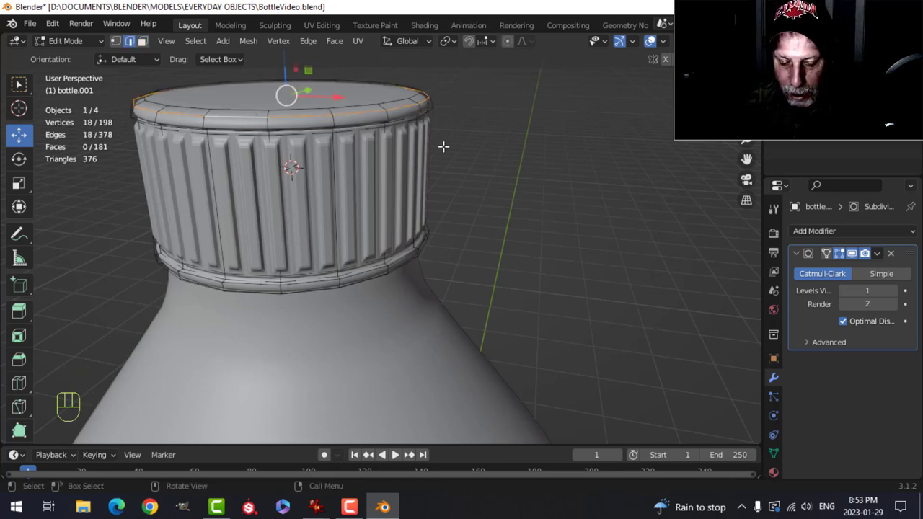
pyautogui.press('s')
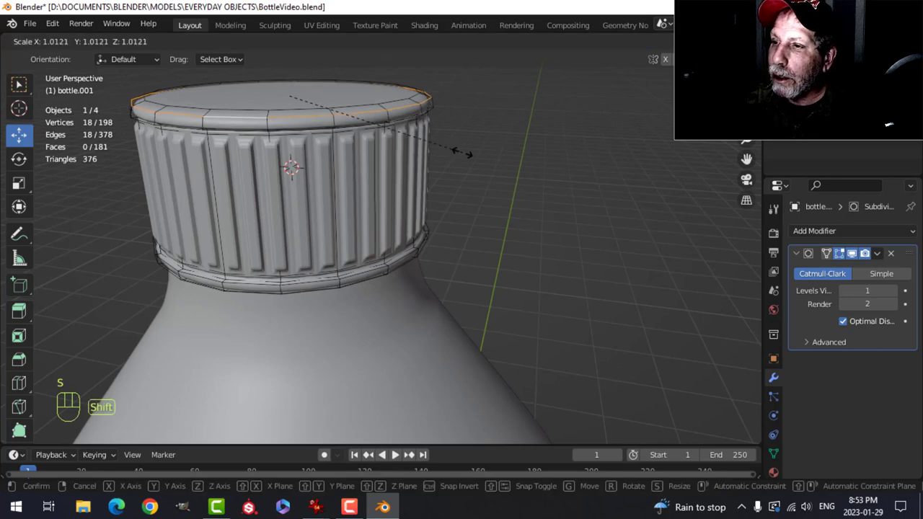
pyautogui.click(473, 154)
pyautogui.press('Tab')
pyautogui.scroll(-3, 444, 155)
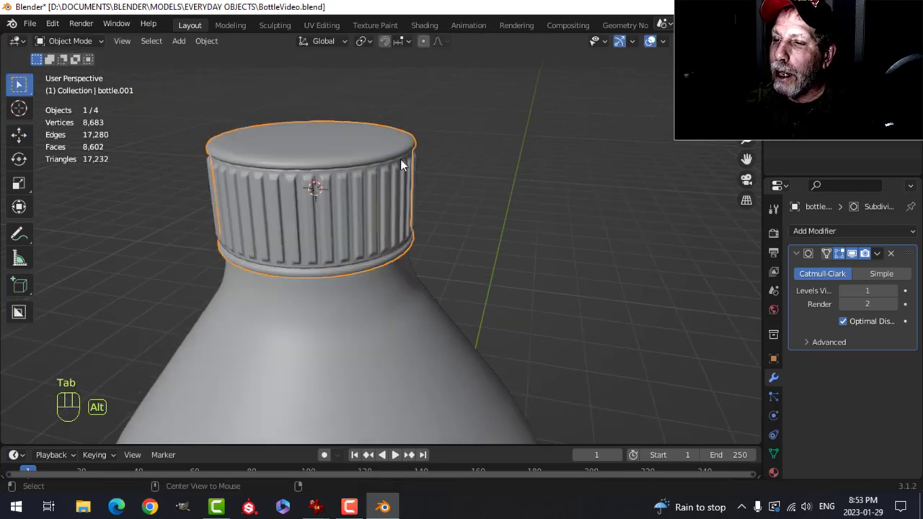
pyautogui.hotkey('alt', 'a')
pyautogui.moveTo(380, 171); pyautogui.dragTo(396, 157, button='middle')
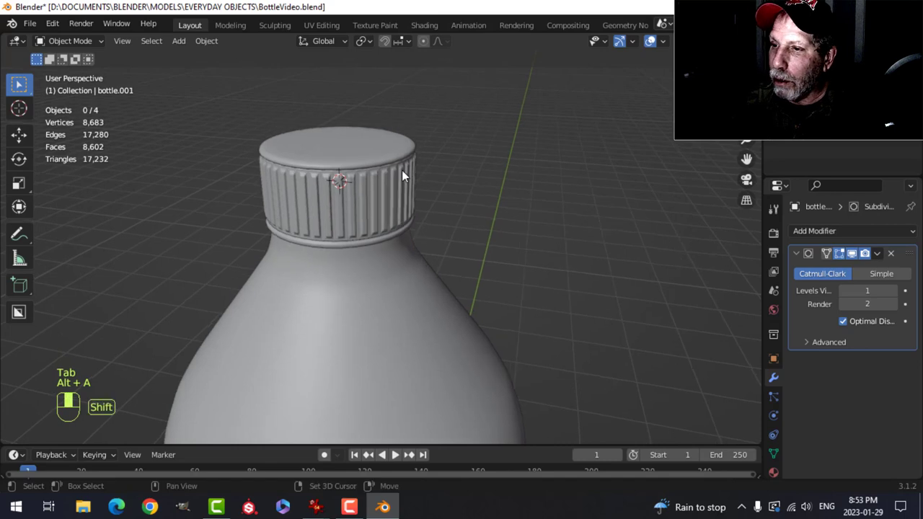
# Select the inner cap and apply its Subdivision modifier
pyautogui.keyDown('shift'); pyautogui.click(402, 170); pyautogui.keyUp('shift')
pyautogui.scroll(1, 459, 161)
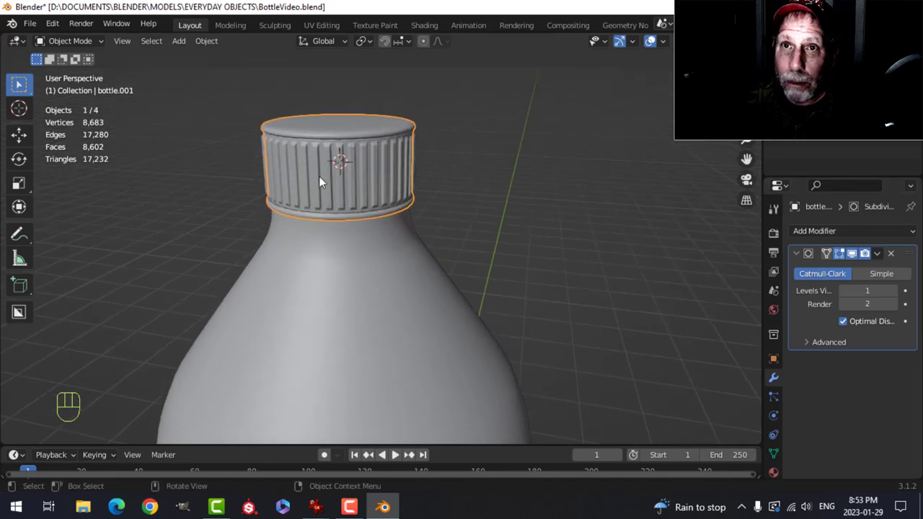
pyautogui.hotkey('ctrl', 'a')
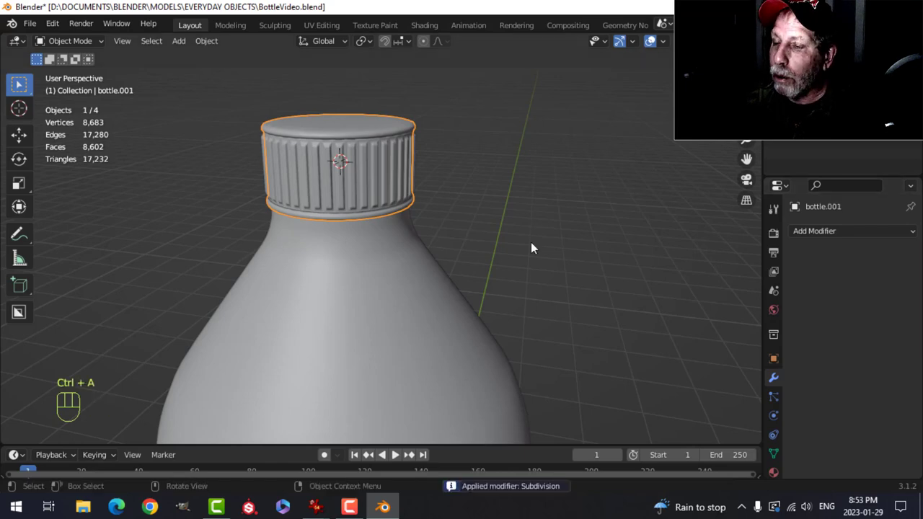
# Join the inner cap and the ribbed band into one object and save the file
pyautogui.keyDown('shift'); pyautogui.click(345, 174); pyautogui.keyUp('shift')
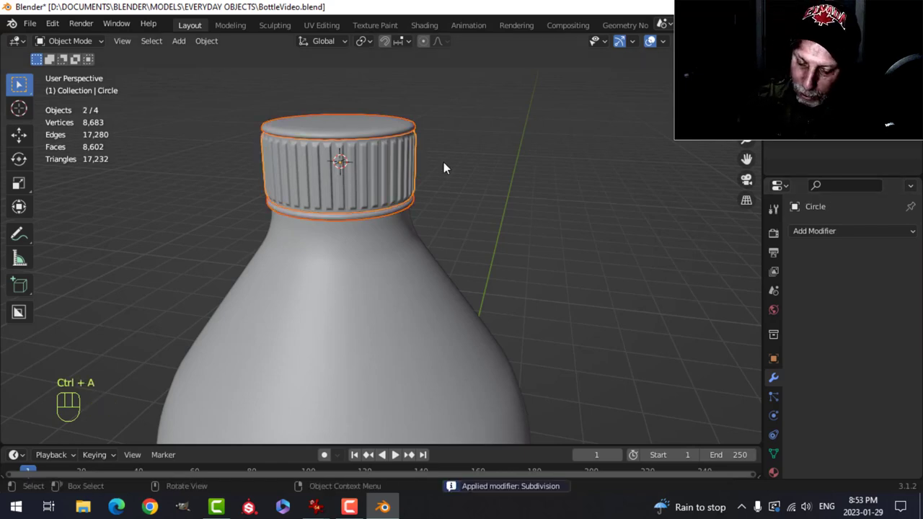
pyautogui.hotkey('ctrl', 'j')
pyautogui.hotkey('alt', 'a')
pyautogui.scroll(-5, 426, 159)
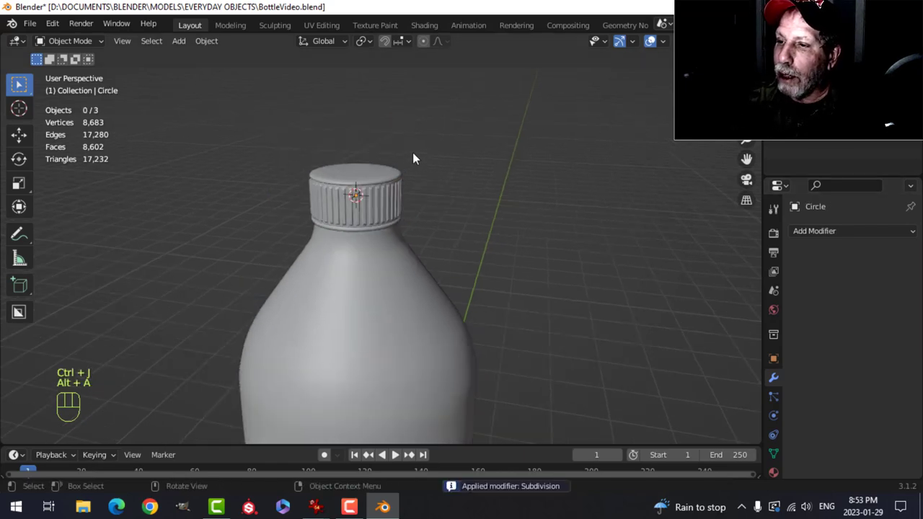
pyautogui.moveTo(445, 213); pyautogui.dragTo(418, 212, button='middle')
pyautogui.scroll(-3, 374, 199)
pyautogui.hotkey('ctrl', 's')
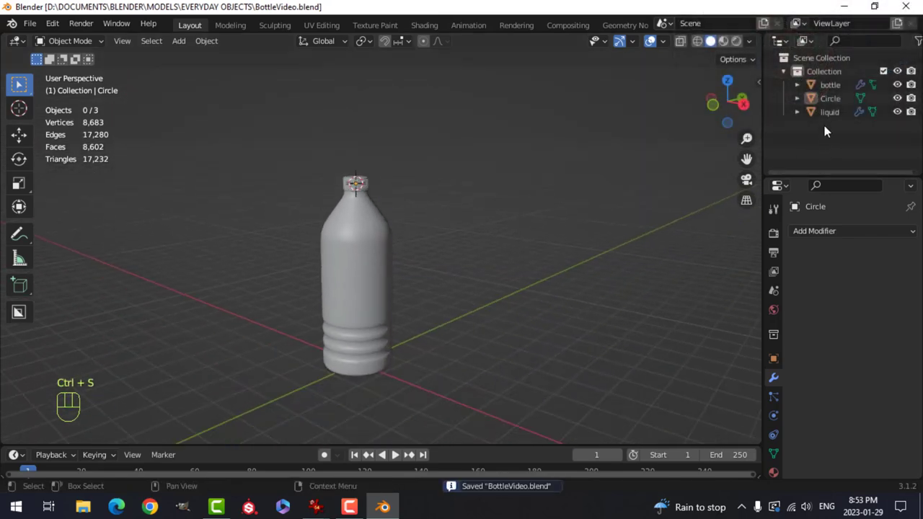
# Rename the joined Circle object as cap, clear the selection and save the file
pyautogui.doubleClick(824, 98)
pyautogui.write('cap')
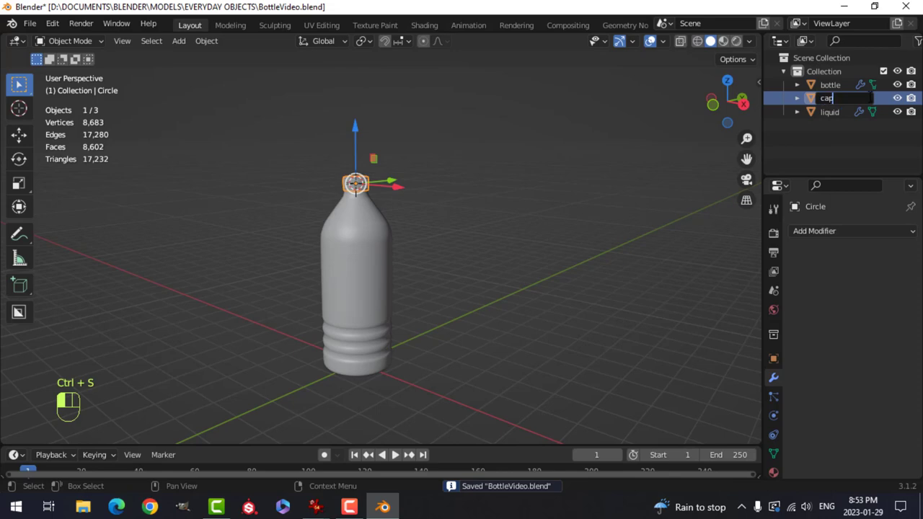
pyautogui.press('Return')
pyautogui.click(344, 258)
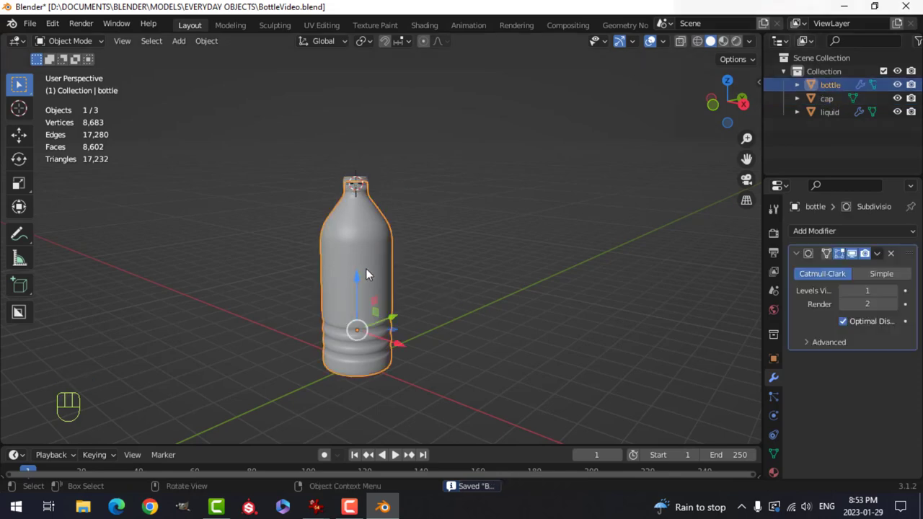
pyautogui.hotkey('alt', 'a')
pyautogui.moveTo(402, 262); pyautogui.dragTo(444, 230, button='middle')
pyautogui.scroll(3, 447, 237)
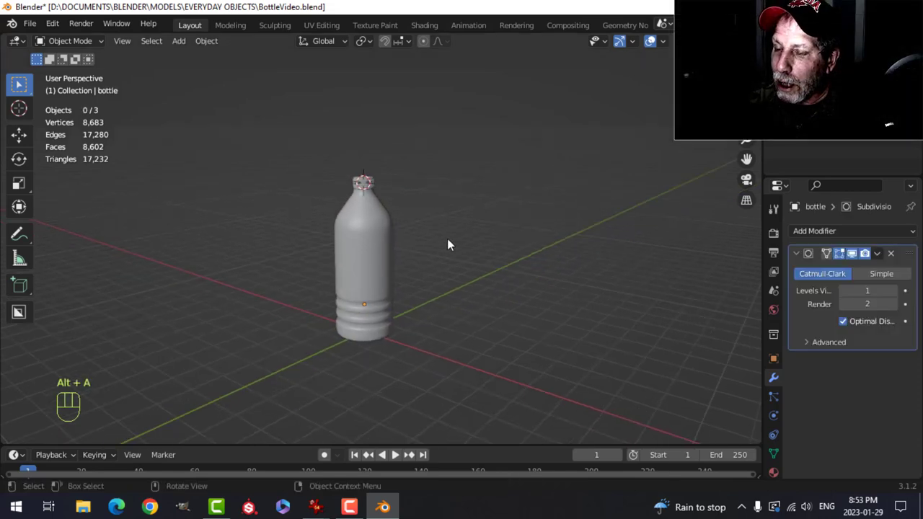
pyautogui.hotkey('ctrl', 's')
pyautogui.scroll(3, 445, 232)
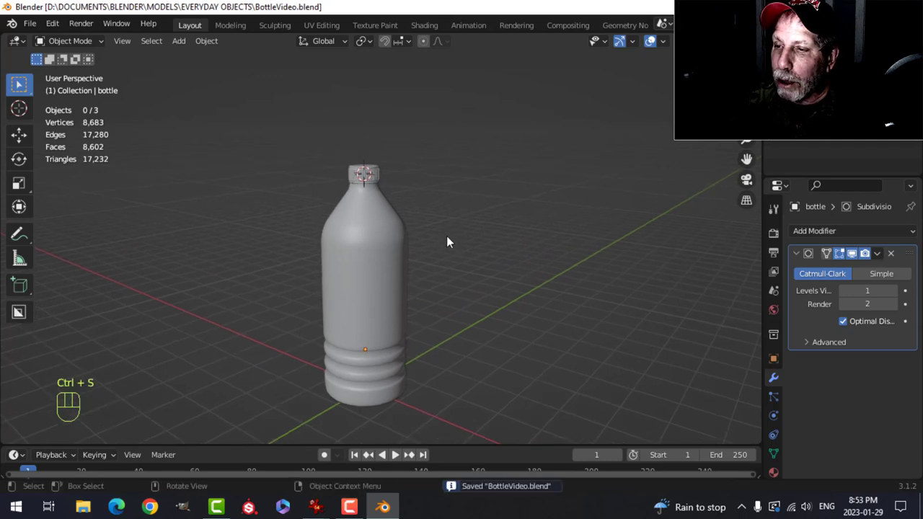
# Select the cap and switch to the Shading workspace
pyautogui.keyDown('shift'); pyautogui.moveTo(447, 241); pyautogui.dragTo(455, 214, button='middle'); pyautogui.keyUp('shift')
pyautogui.click(372, 131)
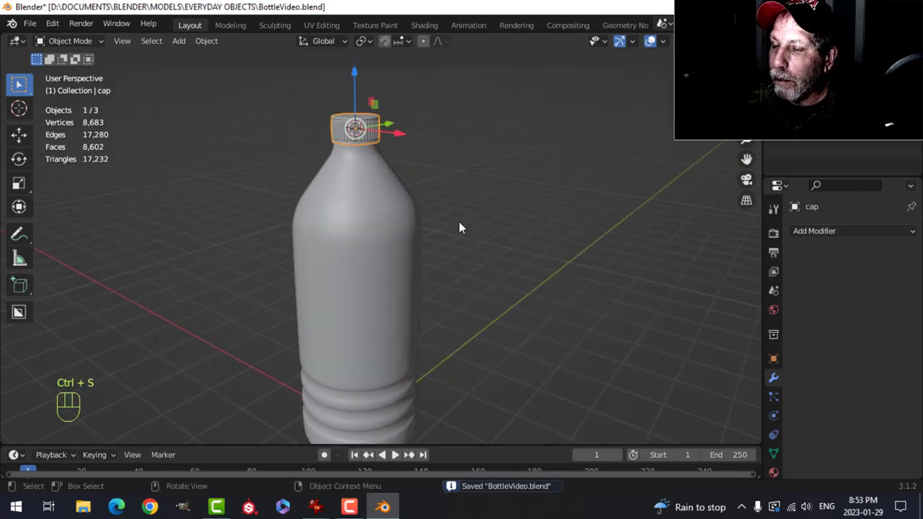
pyautogui.click(422, 24)
pyautogui.scroll(4, 477, 181)
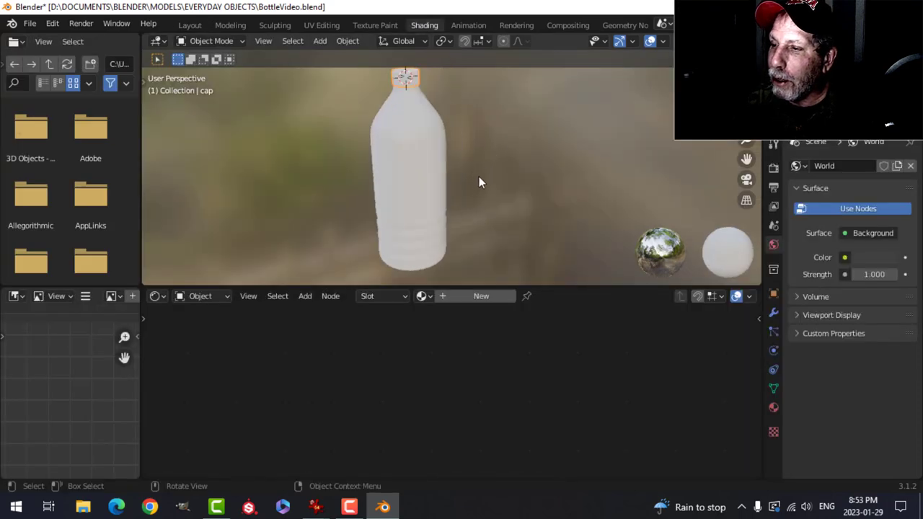
# Change the viewport preview lighting to the indoor studio-style HDRI environment
pyautogui.click(662, 41)
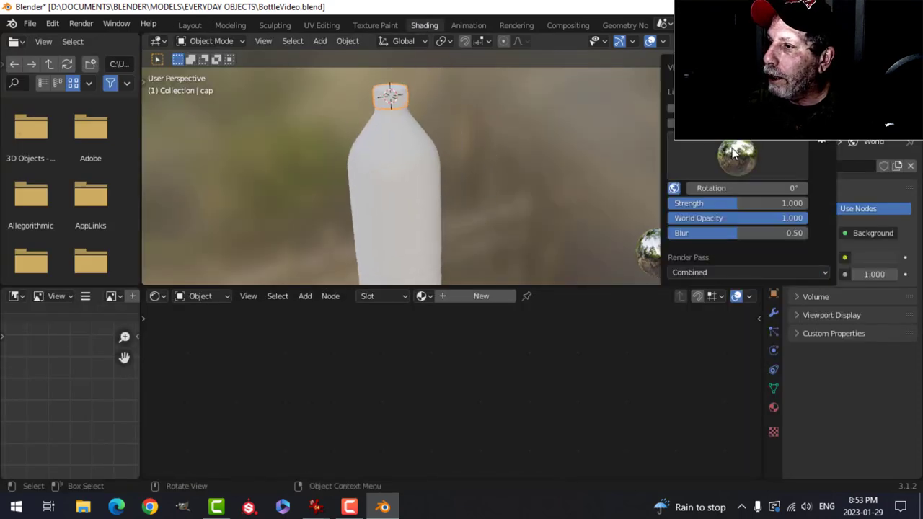
pyautogui.click(684, 161)
pyautogui.click(621, 201)
pyautogui.scroll(3, 505, 204)
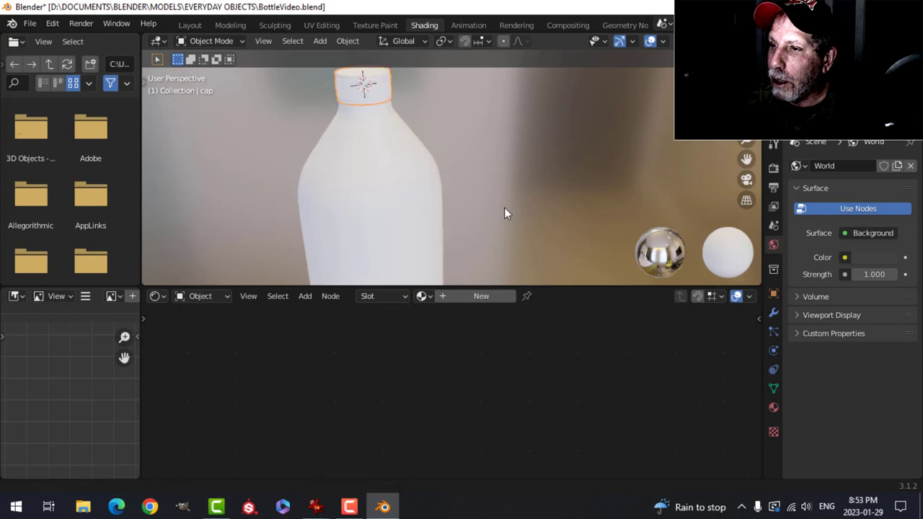
# Create a new material for the cap
pyautogui.moveTo(494, 195); pyautogui.dragTo(499, 202, button='middle')
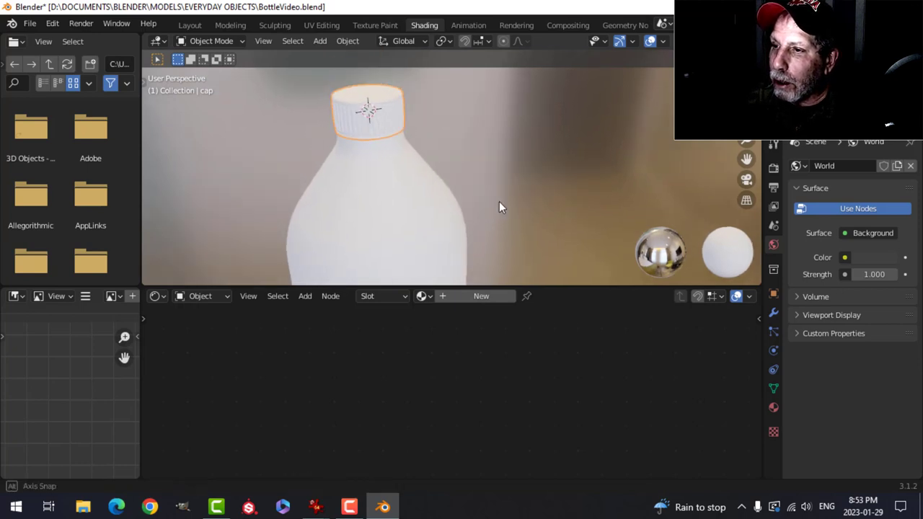
pyautogui.click(481, 298)
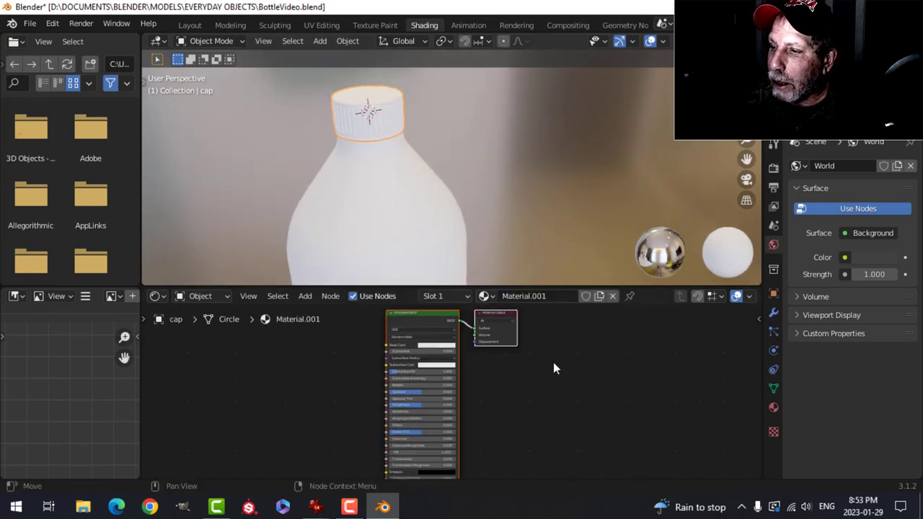
# Rename the cap's material as cap
pyautogui.click(542, 296)
pyautogui.write('cap')
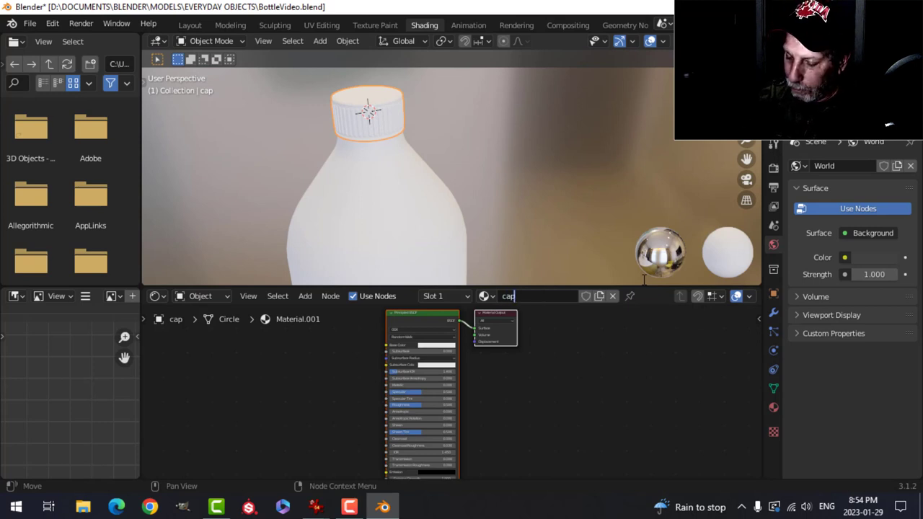
pyautogui.press('Return')
# Darken the cap material's Base Color to a neutral grey with a value of about 0.43
pyautogui.scroll(3, 472, 390)
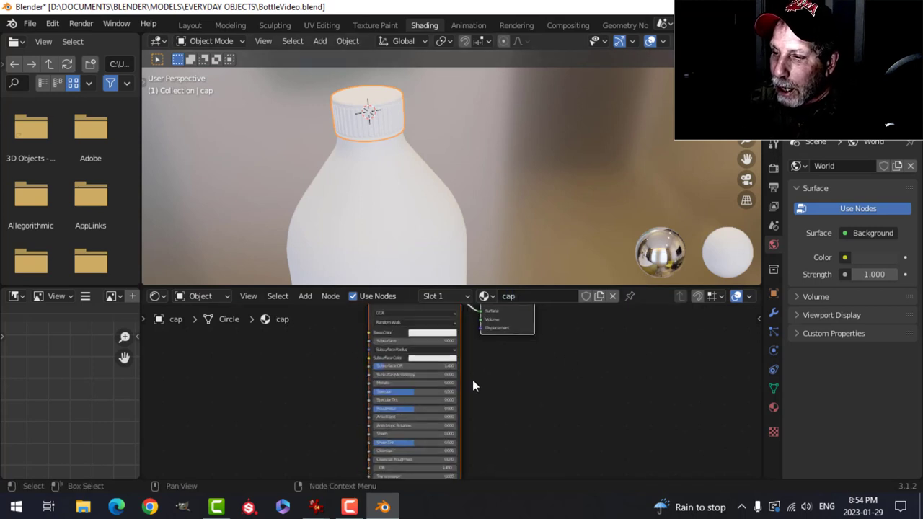
pyautogui.click(433, 332)
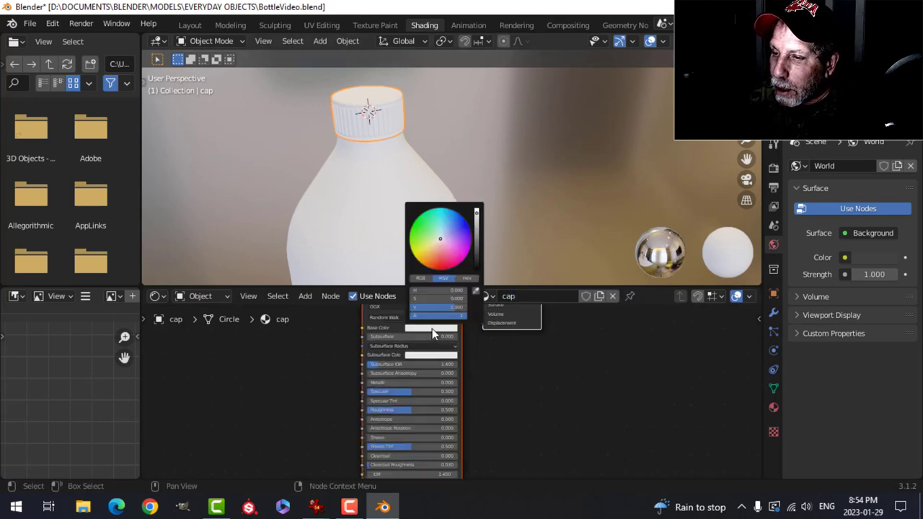
pyautogui.click(477, 225)
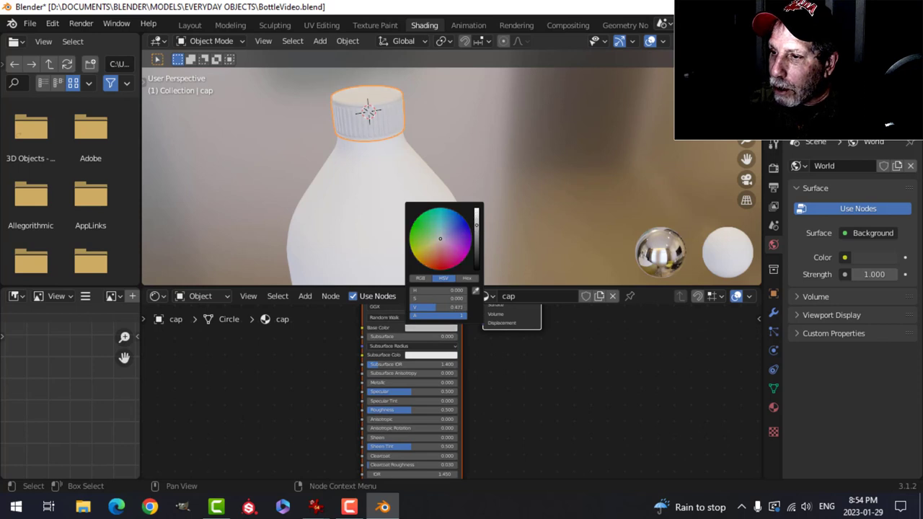
# Set the cap material's Roughness to 0.177 and its Clearcoat to 0.3
pyautogui.scroll(4, 545, 414)
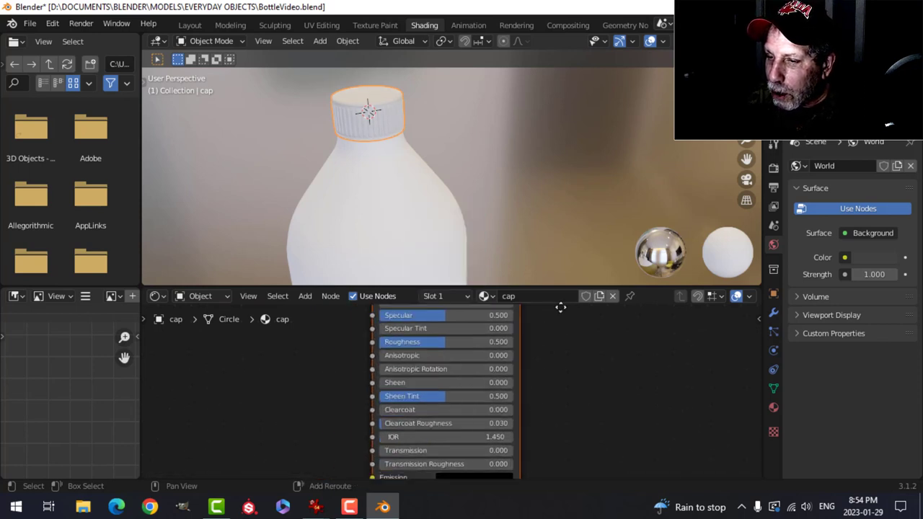
pyautogui.moveTo(435, 338); pyautogui.dragTo(404, 338)
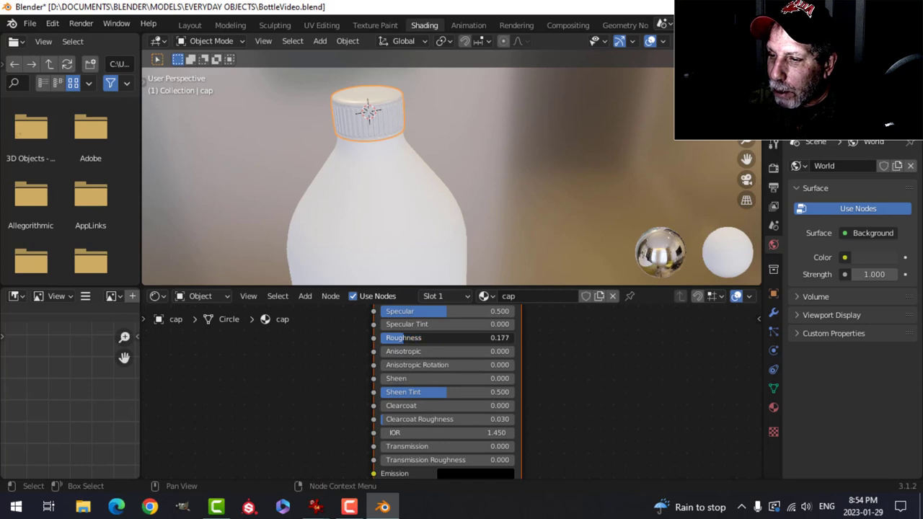
pyautogui.click(423, 406)
pyautogui.write('0.3')
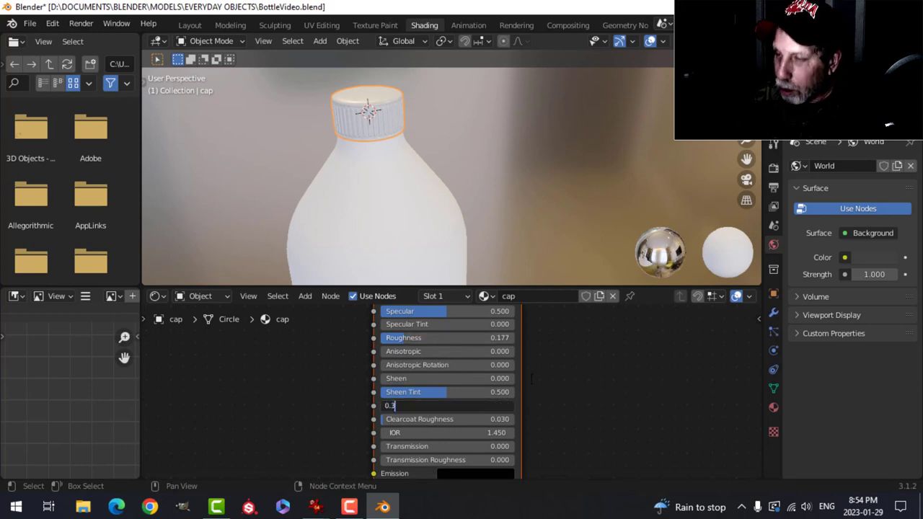
pyautogui.press('Return')
# Examine the cap's reflections from close up and the mesh topology on its top
pyautogui.scroll(5, 378, 143)
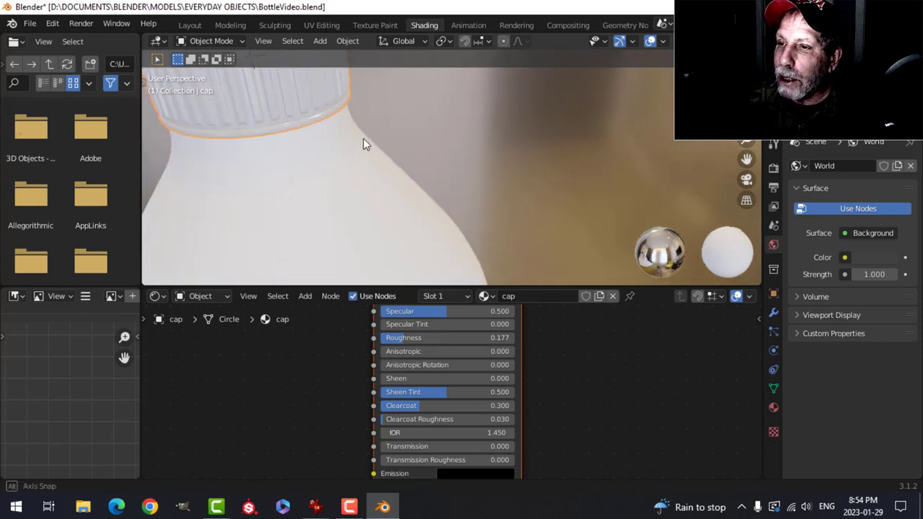
pyautogui.scroll(-3, 364, 139)
pyautogui.hotkey('alt', 'a')
pyautogui.moveTo(357, 155); pyautogui.dragTo(375, 169, button='middle')
pyautogui.scroll(5, 375, 169)
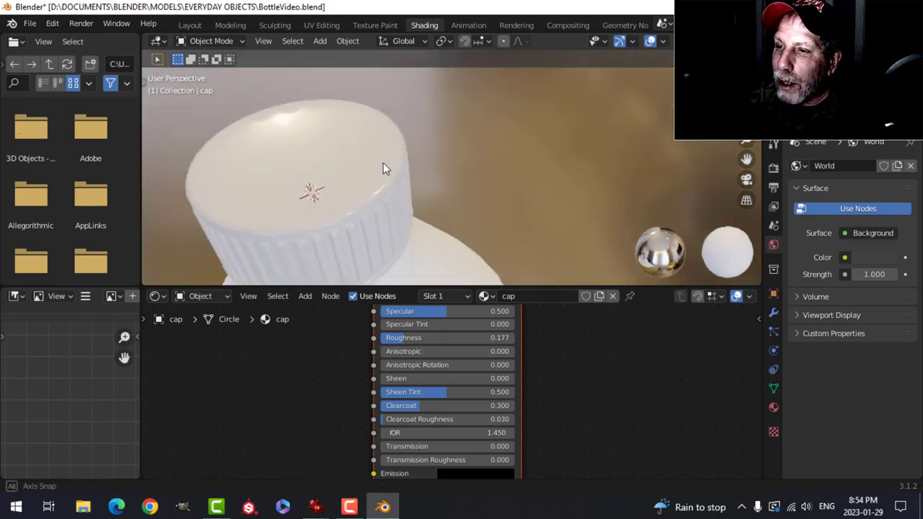
pyautogui.click(305, 115)
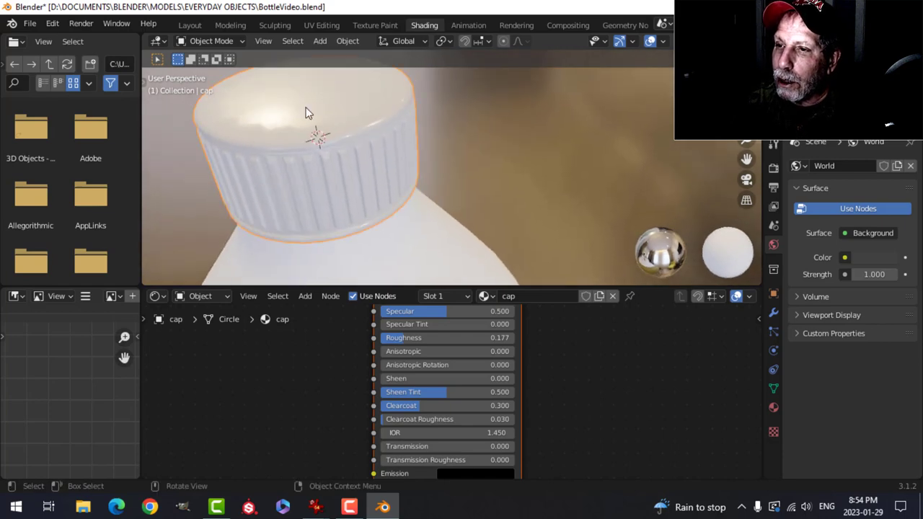
pyautogui.press('Tab')
pyautogui.moveTo(305, 116); pyautogui.dragTo(337, 165, button='middle')
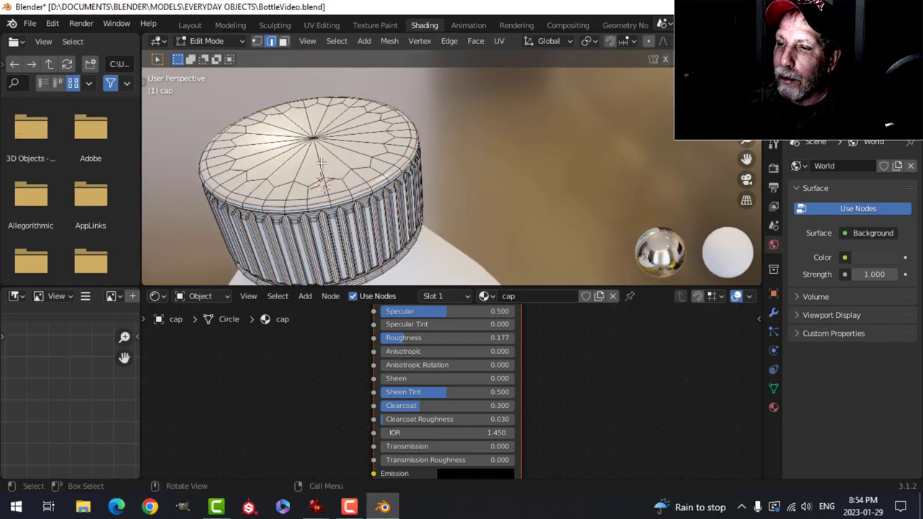
pyautogui.press('Tab')
# Save the blend file
pyautogui.scroll(-5, 352, 205)
pyautogui.moveTo(352, 205); pyautogui.dragTo(359, 193, button='middle')
pyautogui.hotkey('ctrl', 's')
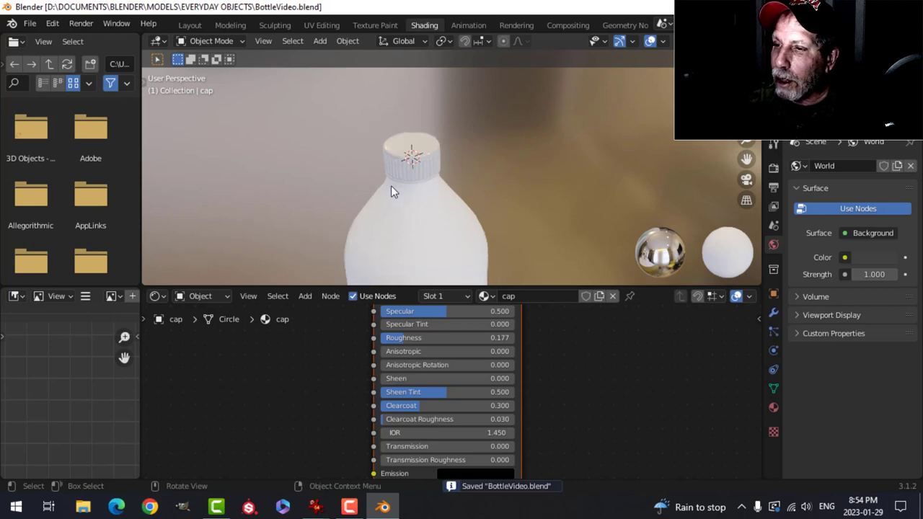
# Create a new material for the bottle object and name it bottle
pyautogui.scroll(-4, 404, 157)
pyautogui.moveTo(423, 213); pyautogui.dragTo(490, 210, button='middle')
pyautogui.click(399, 180)
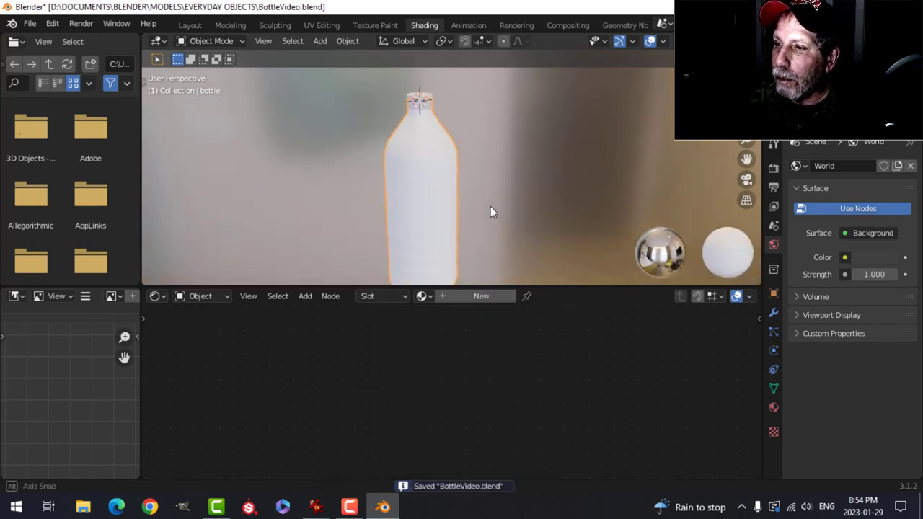
pyautogui.click(482, 295)
pyautogui.doubleClick(550, 297)
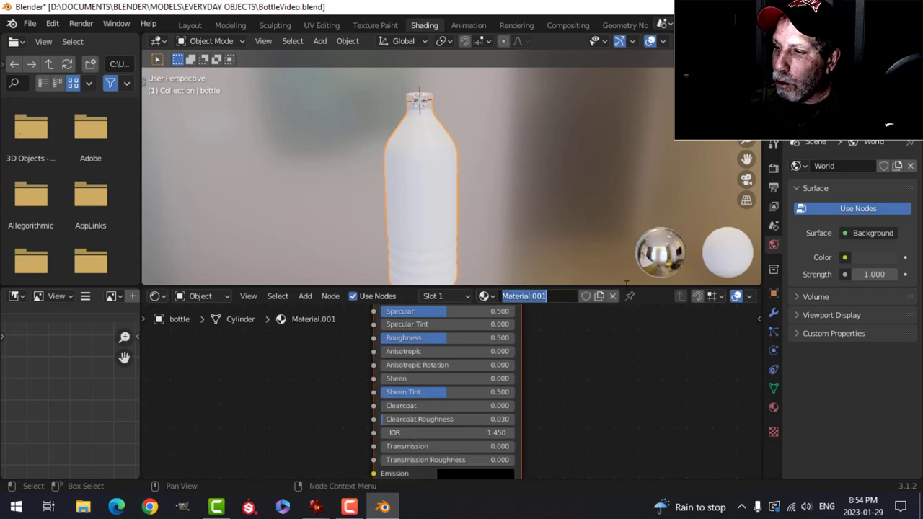
pyautogui.write('bottle')
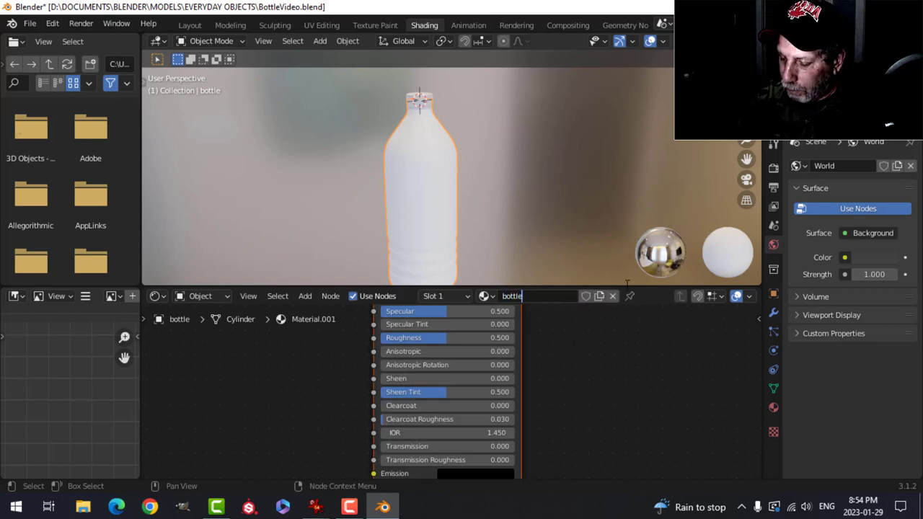
pyautogui.press('Return')
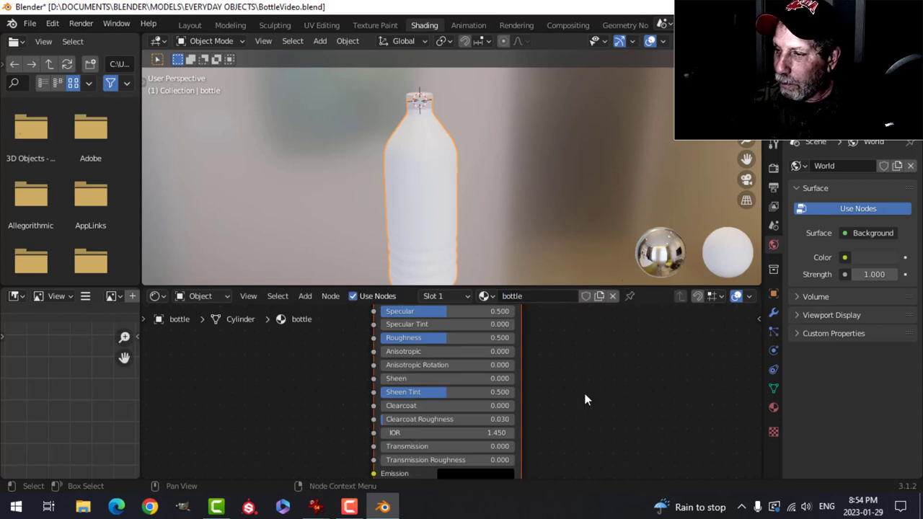
# Enlarge the shader node editor upward and bring the whole bottle into view above it
pyautogui.scroll(-1, 584, 390)
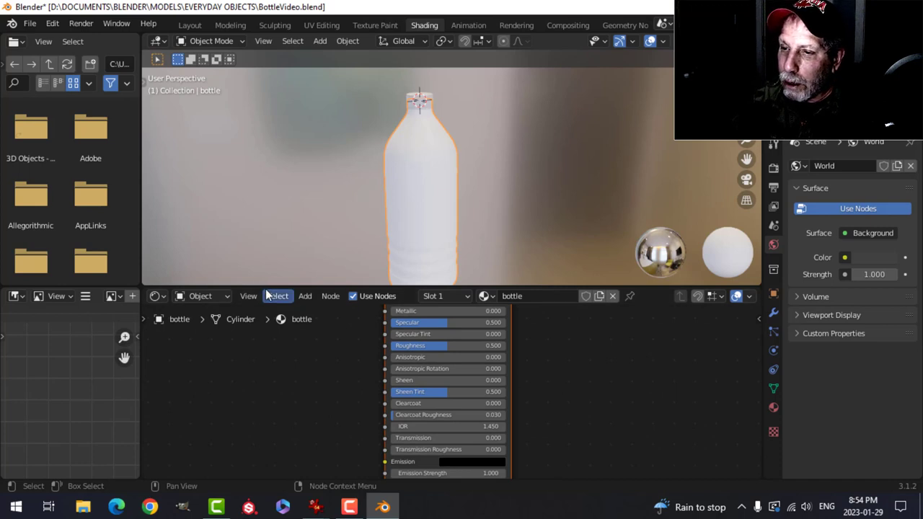
pyautogui.moveTo(264, 287); pyautogui.dragTo(266, 239)
pyautogui.moveTo(461, 150); pyautogui.dragTo(480, 165, button='middle')
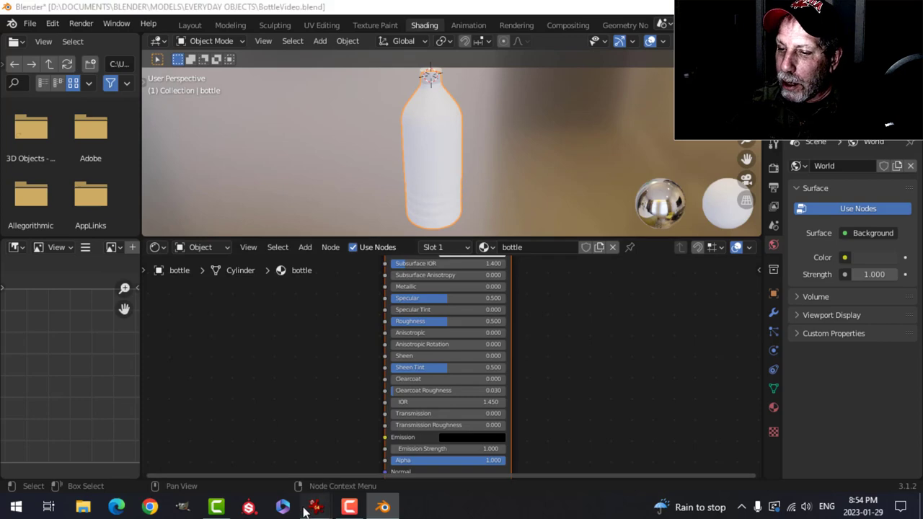
# Study the Bottle Glass node setup in BottleGlass.jpg in IrfanView, and return to Blender
pyautogui.moveTo(316, 507)
pyautogui.click(274, 462)
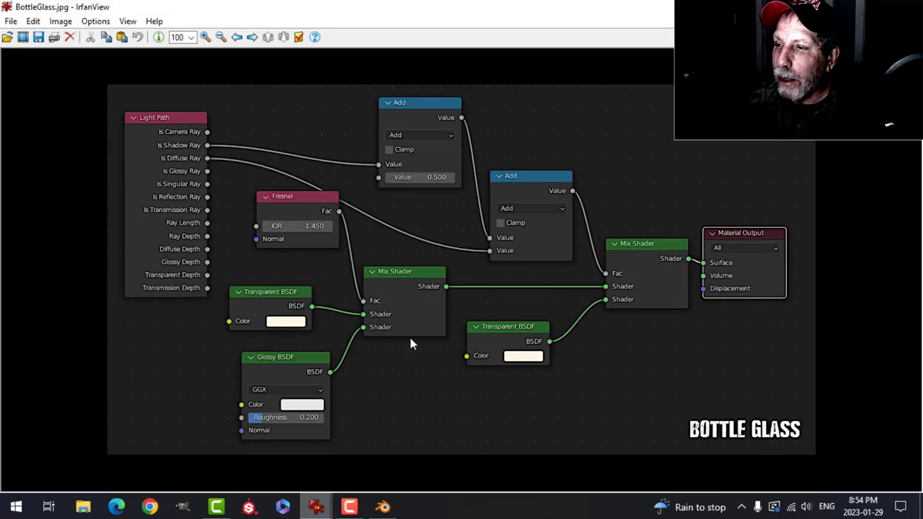
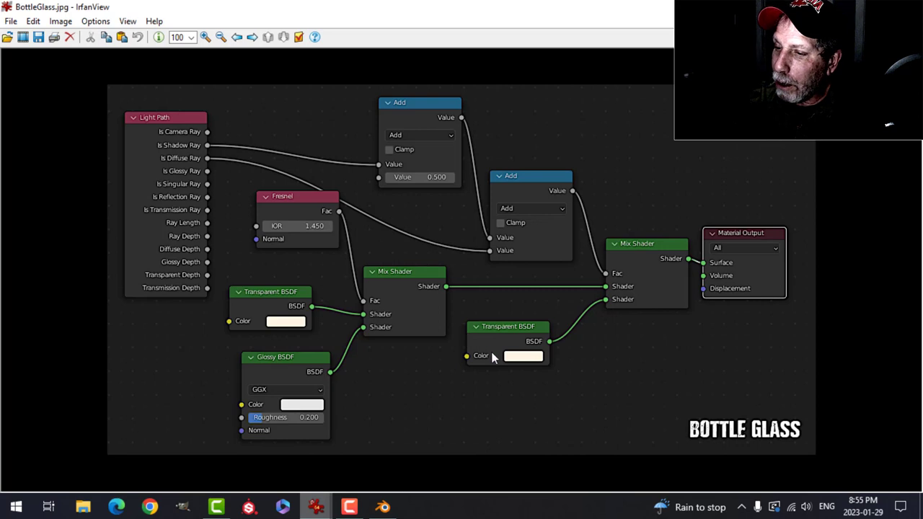
pyautogui.click(382, 507)
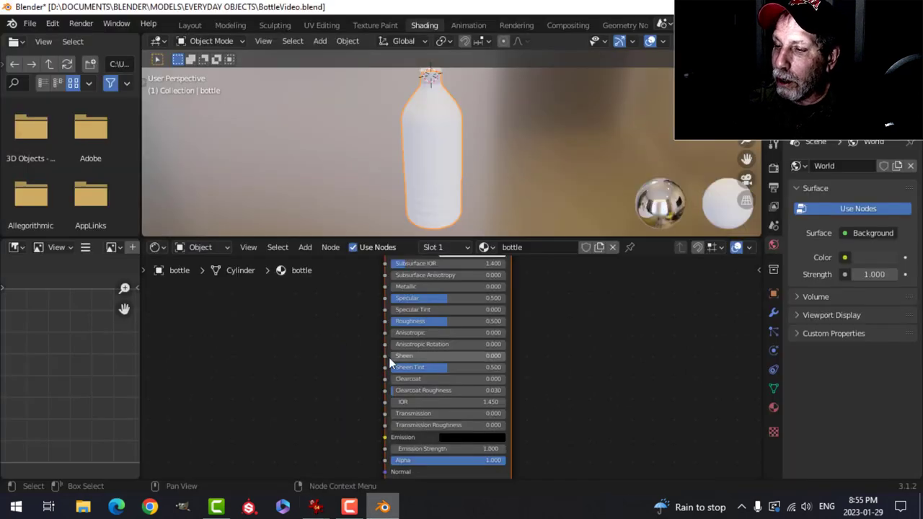
# Switch the Principled BSDF node's type to Mix Shader and place a duplicate of it well to its left
pyautogui.moveTo(531, 364); pyautogui.dragTo(577, 398, button='middle')
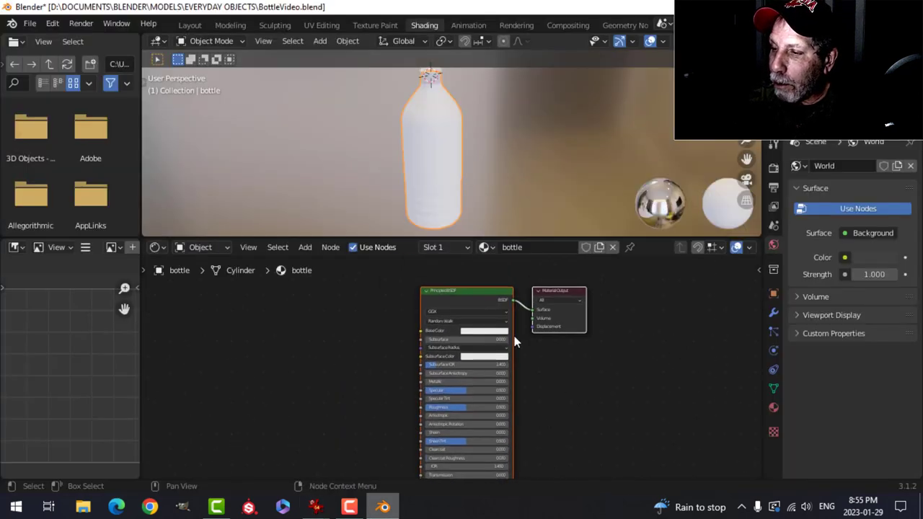
pyautogui.click(460, 295)
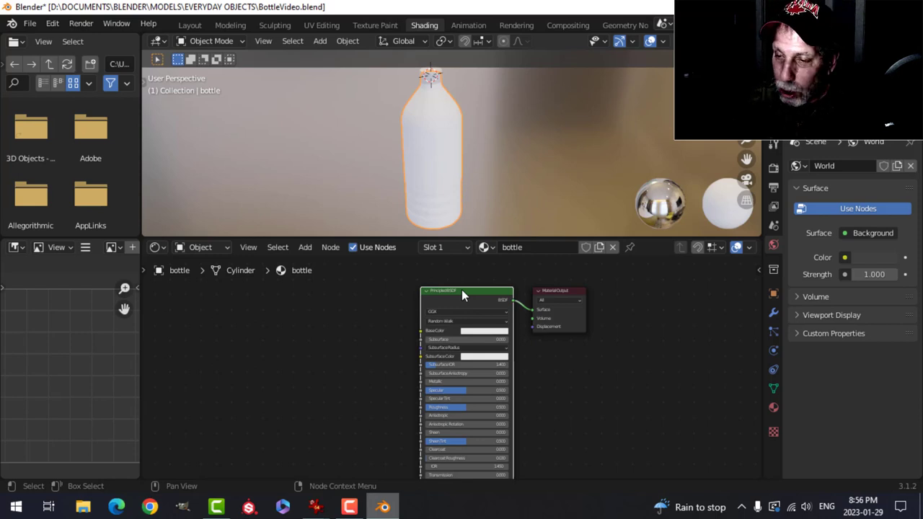
pyautogui.hotkey('shift', 's')
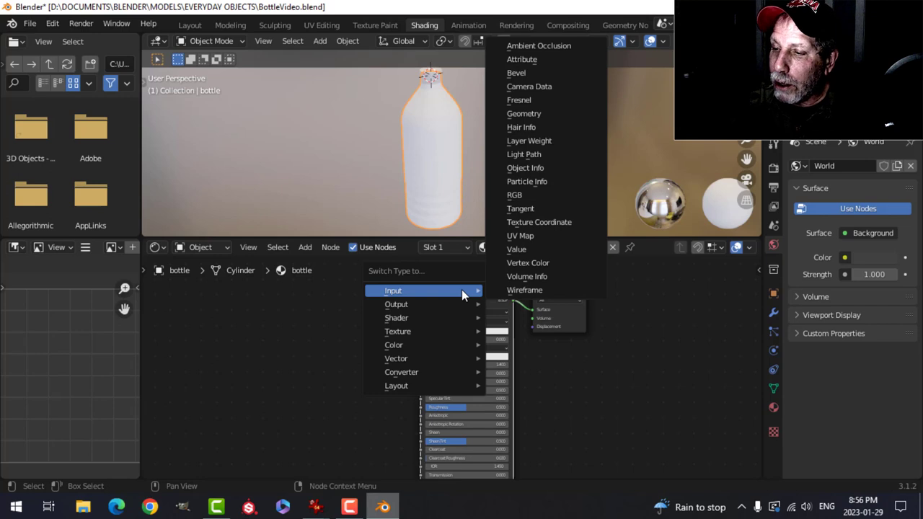
pyautogui.moveTo(447, 316)
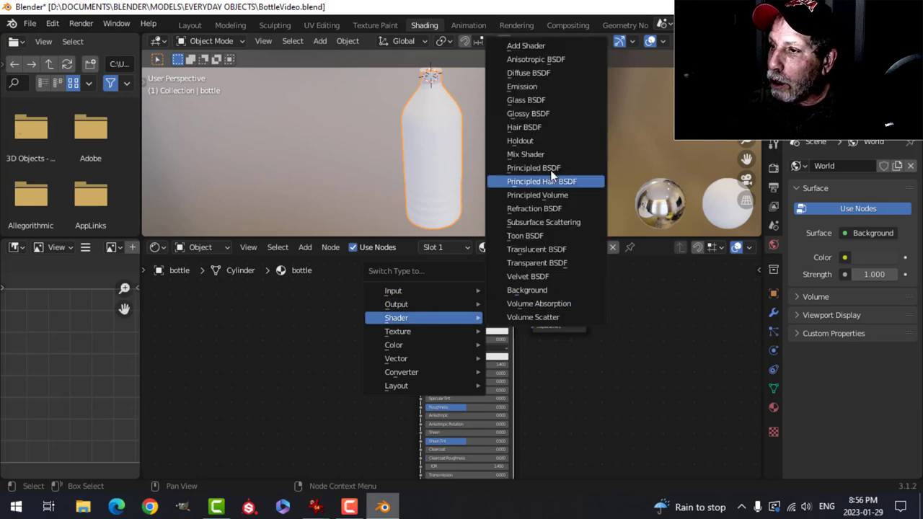
pyautogui.click(530, 154)
pyautogui.moveTo(454, 299); pyautogui.dragTo(455, 317)
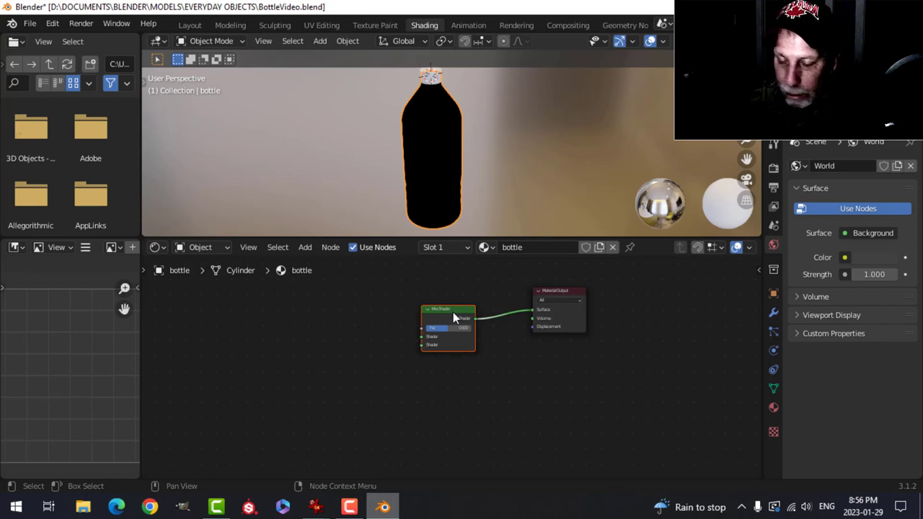
pyautogui.hotkey('shift', 'd')
pyautogui.click(296, 320)
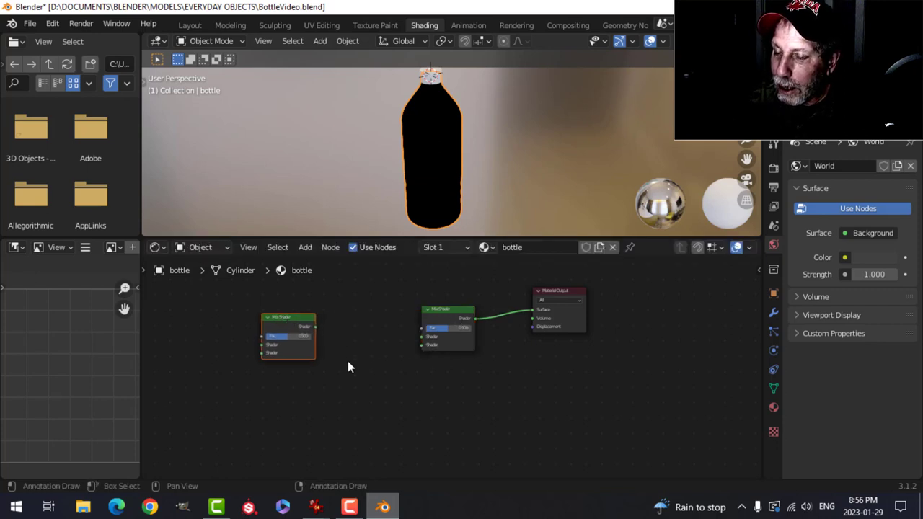
# Add a Glossy BSDF node to the left of the duplicated Mix Shader
pyautogui.moveTo(324, 399); pyautogui.dragTo(407, 403, button='middle')
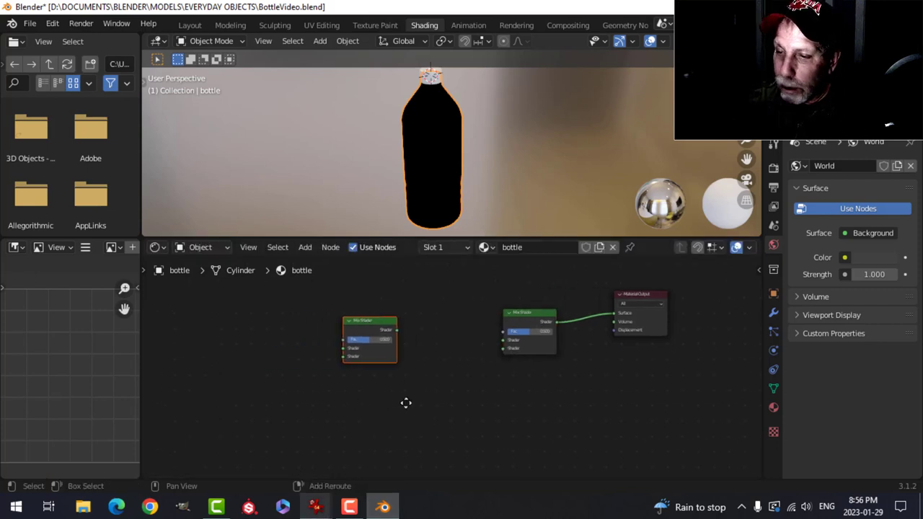
pyautogui.hotkey('shift', 'a')
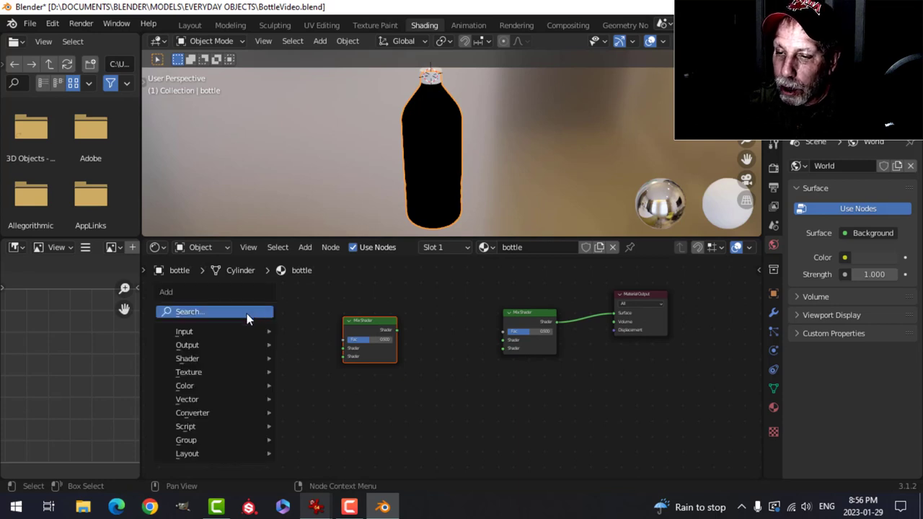
pyautogui.moveTo(222, 359)
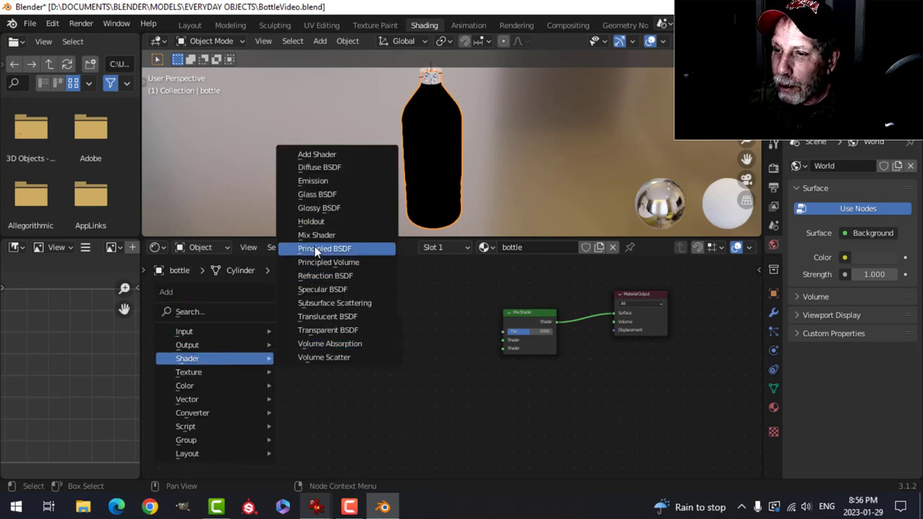
pyautogui.click(320, 208)
pyautogui.click(239, 344)
# Duplicate the Glossy BSDF node below the original and switch the copy's type to Transparent BSDF
pyautogui.moveTo(238, 345); pyautogui.dragTo(282, 315, button='middle')
pyautogui.hotkey('shift', 'd')
pyautogui.click(285, 388)
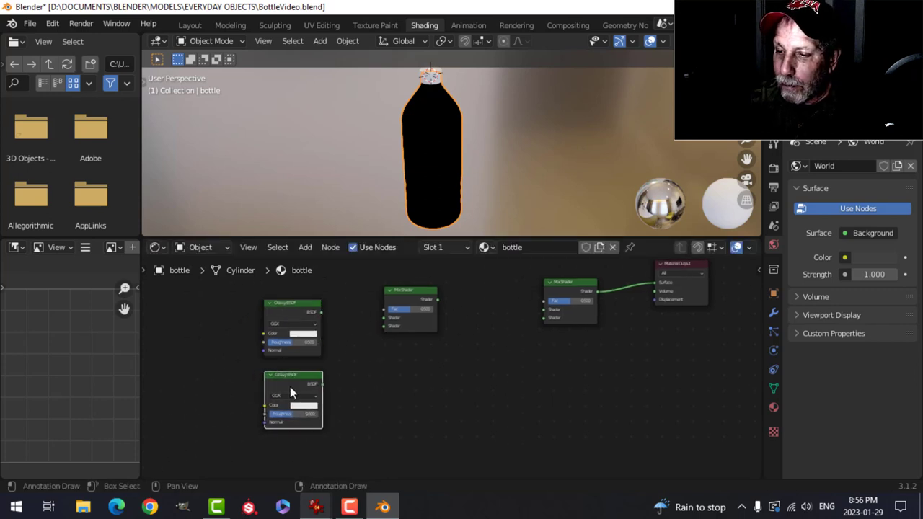
pyautogui.scroll(2, 317, 386)
pyautogui.moveTo(331, 376); pyautogui.dragTo(377, 378, button='middle')
pyautogui.hotkey('shift', 's')
pyautogui.moveTo(377, 383)
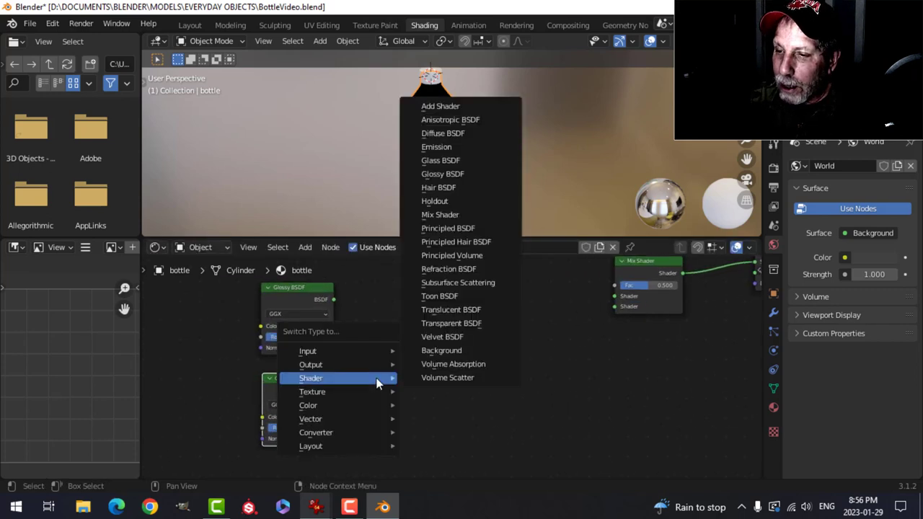
pyautogui.click(461, 325)
# Duplicate the Transparent BSDF node to its right and connect the copy to the second Shader input of the final Mix Shader
pyautogui.click(303, 382)
pyautogui.hotkey('shift', 'd')
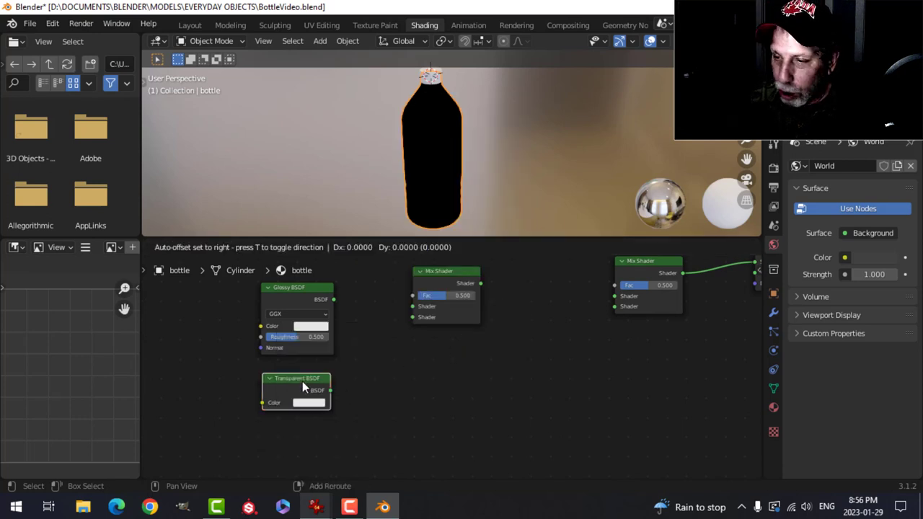
pyautogui.click(463, 380)
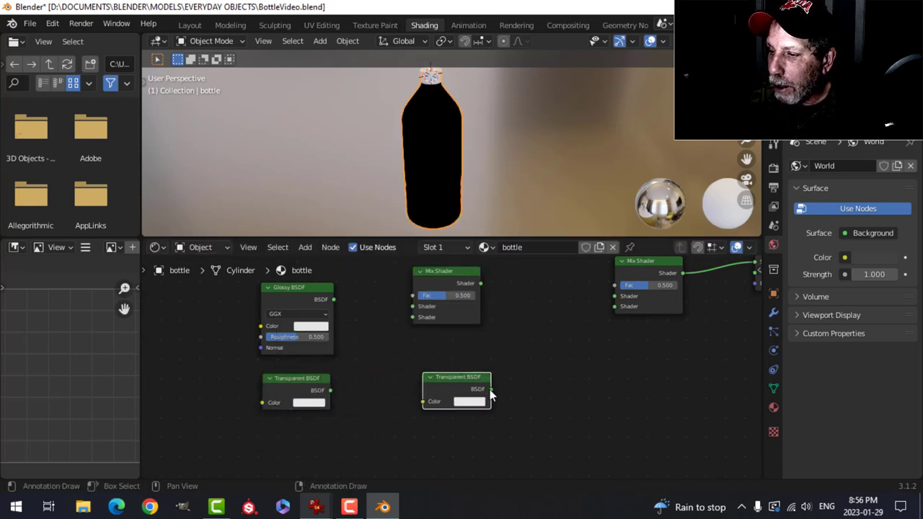
pyautogui.moveTo(490, 390); pyautogui.dragTo(615, 307)
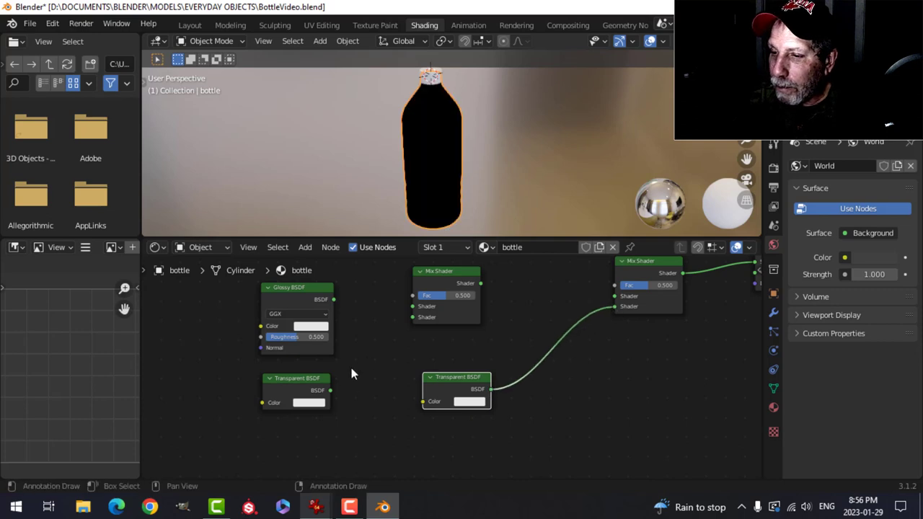
# Connect the Transparent and Glossy BSDF nodes to the left Mix Shader, and its output to the final Mix Shader's first Shader input
pyautogui.moveTo(329, 390); pyautogui.dragTo(412, 317)
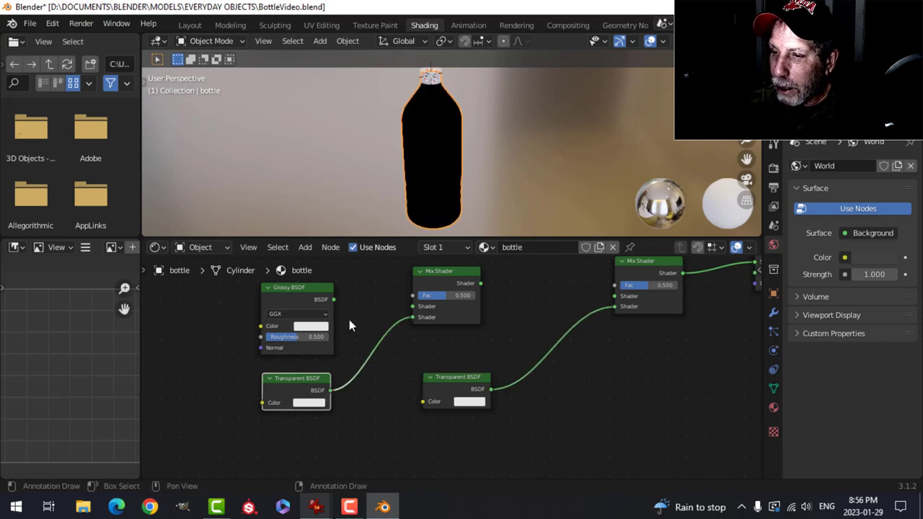
pyautogui.moveTo(334, 300); pyautogui.dragTo(413, 306)
pyautogui.scroll(-2, 511, 328)
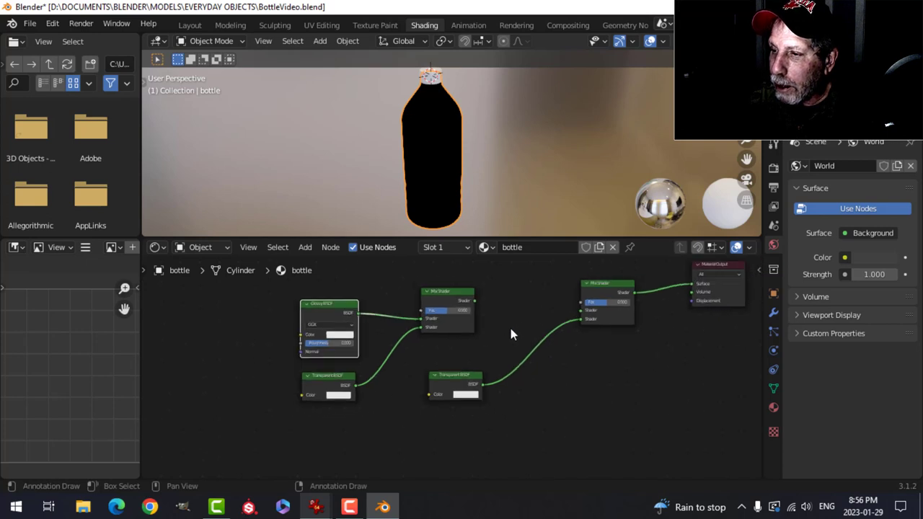
pyautogui.moveTo(510, 328); pyautogui.dragTo(478, 353, button='middle')
pyautogui.moveTo(436, 333); pyautogui.dragTo(542, 346)
pyautogui.scroll(3, 472, 330)
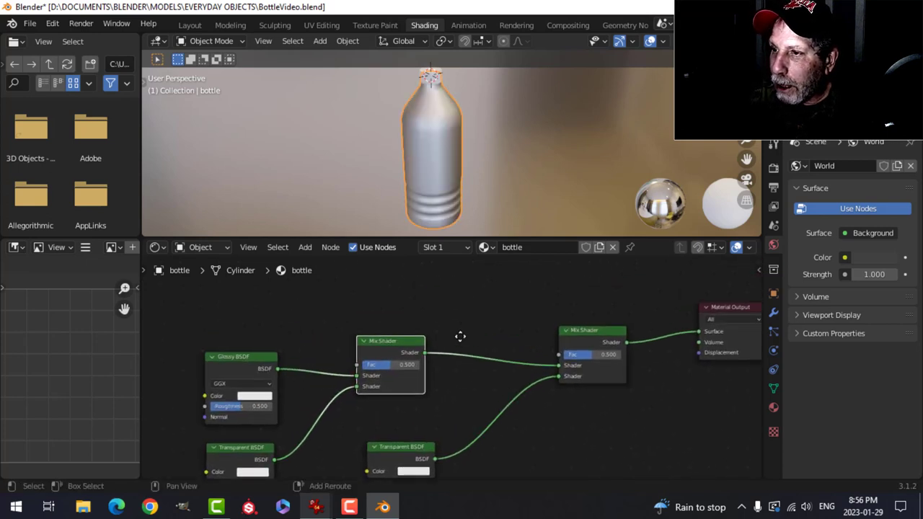
pyautogui.scroll(-1, 465, 330)
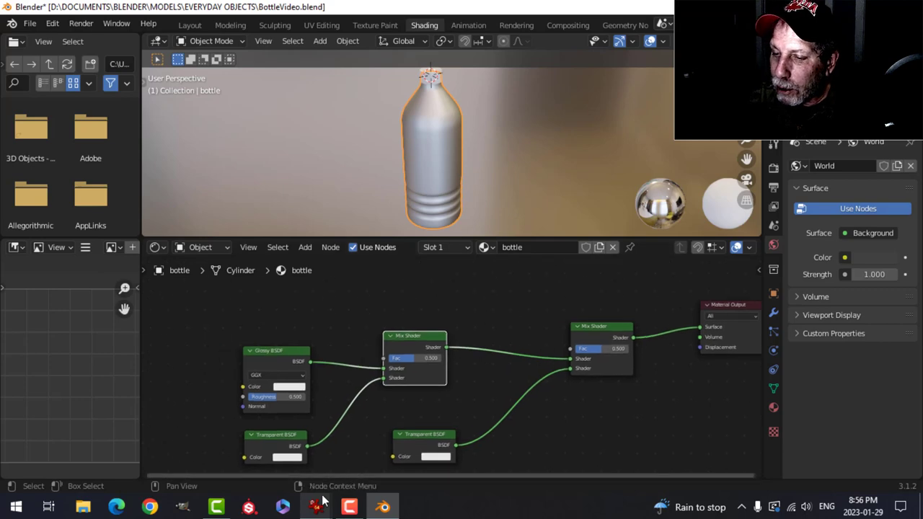
# Following the BottleGlass.jpg reference, swap the left Mix Shader's two Shader inputs and place the Glossy BSDF below the Transparent BSDF
pyautogui.moveTo(322, 507)
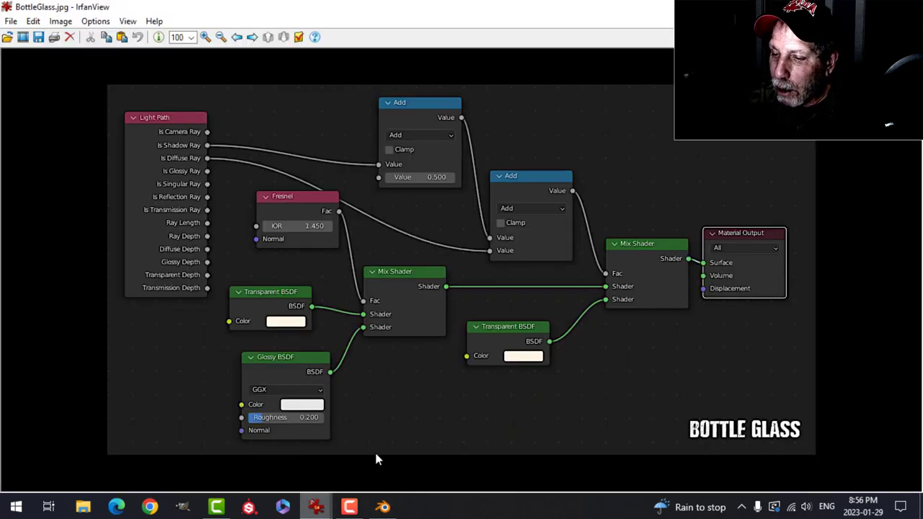
pyautogui.moveTo(317, 507)
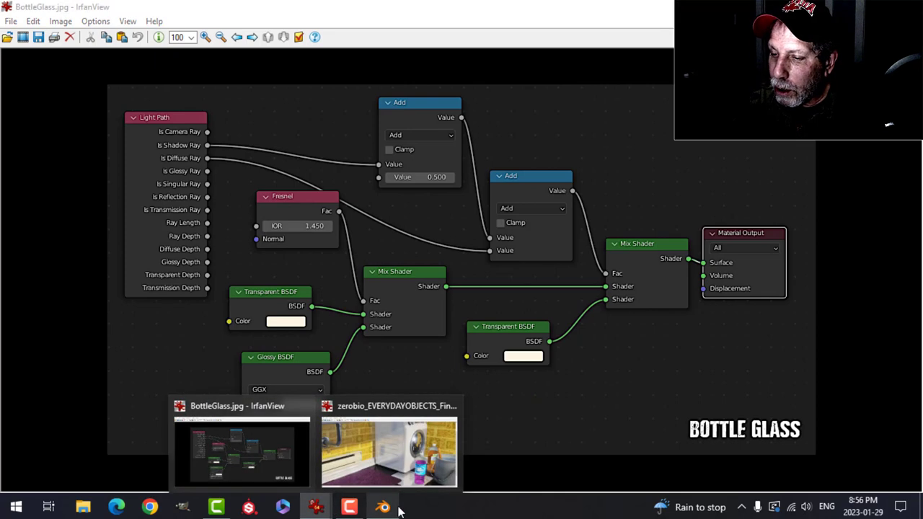
pyautogui.click(385, 508)
pyautogui.moveTo(330, 412); pyautogui.dragTo(359, 332, button='middle')
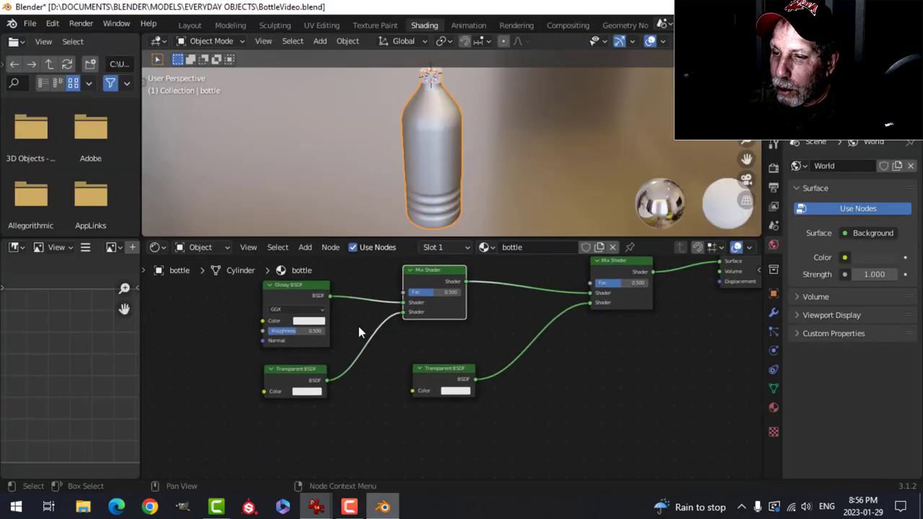
pyautogui.moveTo(404, 312); pyautogui.dragTo(404, 303)
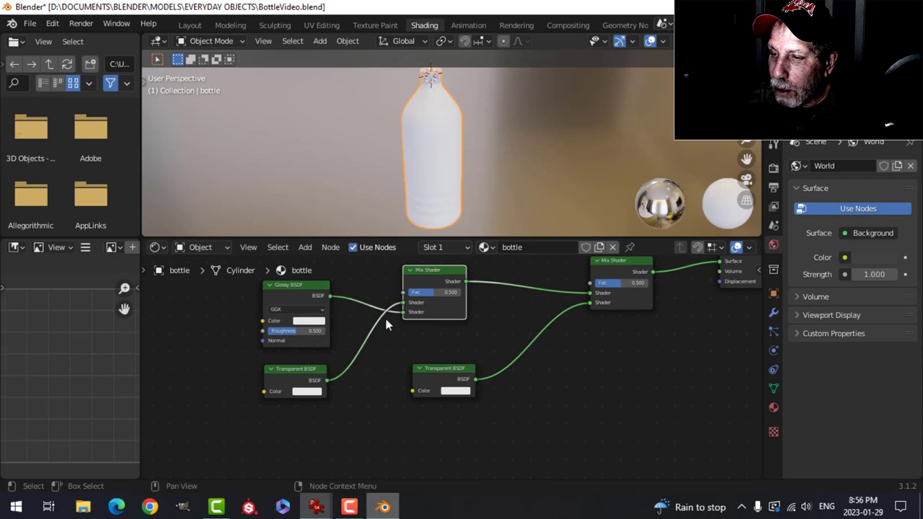
pyautogui.moveTo(299, 288); pyautogui.dragTo(309, 401)
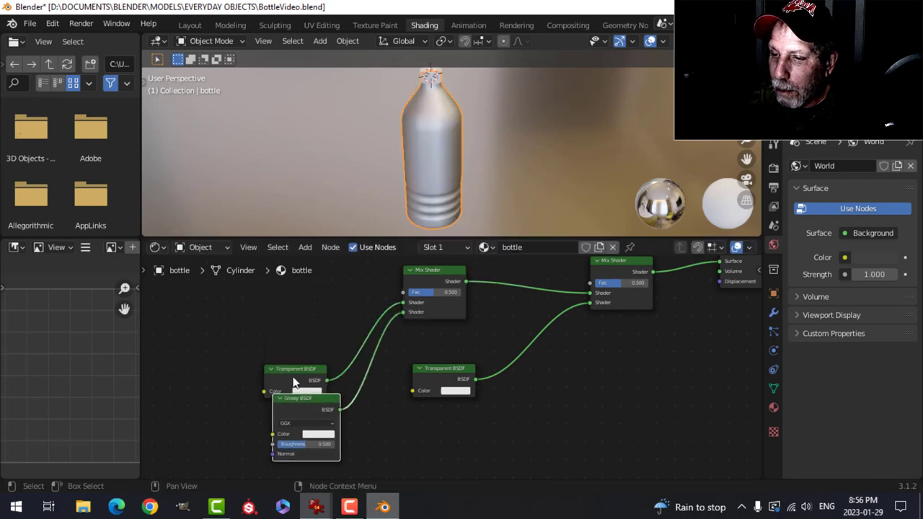
pyautogui.moveTo(292, 366); pyautogui.dragTo(290, 296)
pyautogui.moveTo(308, 398); pyautogui.dragTo(297, 343)
pyautogui.scroll(2, 382, 398)
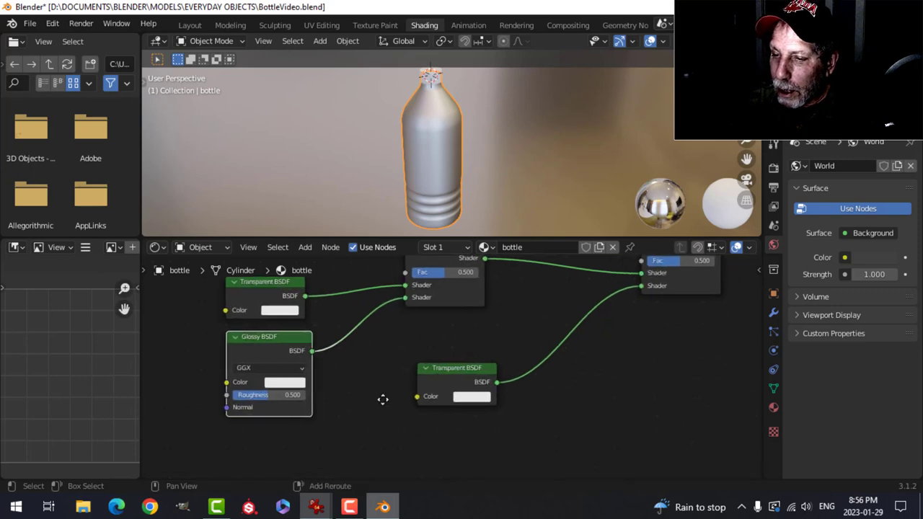
# Check the Glossy BSDF in the reference diagram and set the node's Roughness to 0.2
pyautogui.click(316, 507)
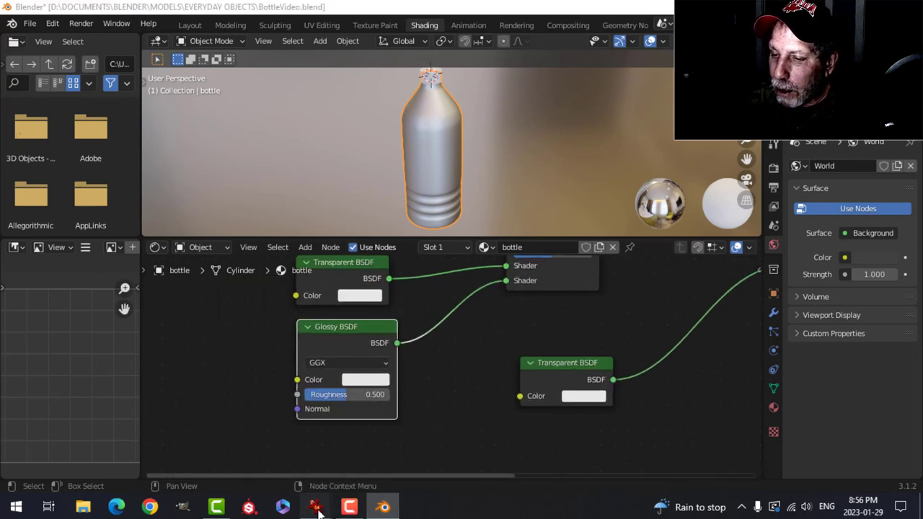
pyautogui.click(266, 473)
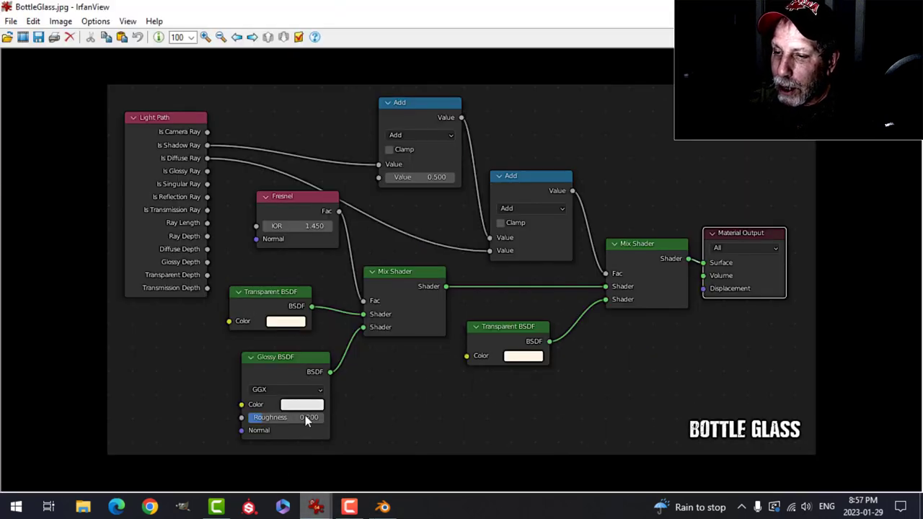
pyautogui.click(382, 508)
pyautogui.click(347, 393)
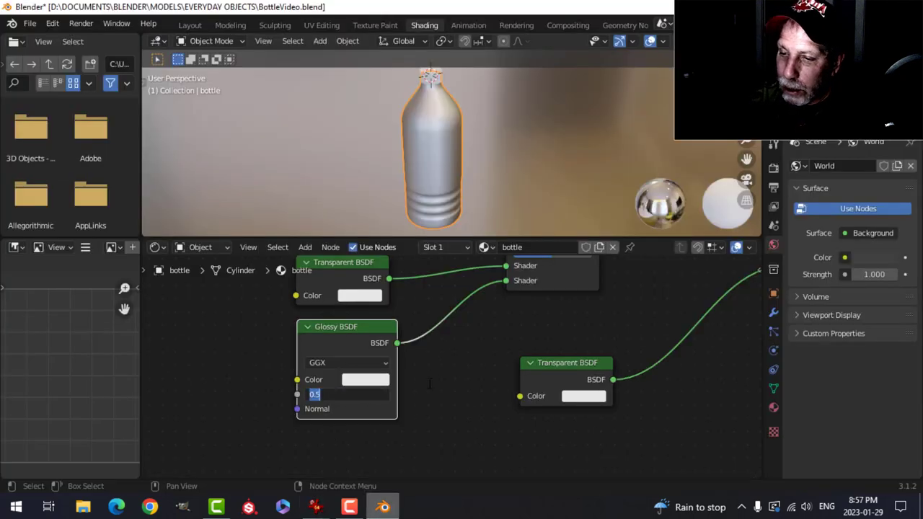
pyautogui.write('.2')
pyautogui.press('Return')
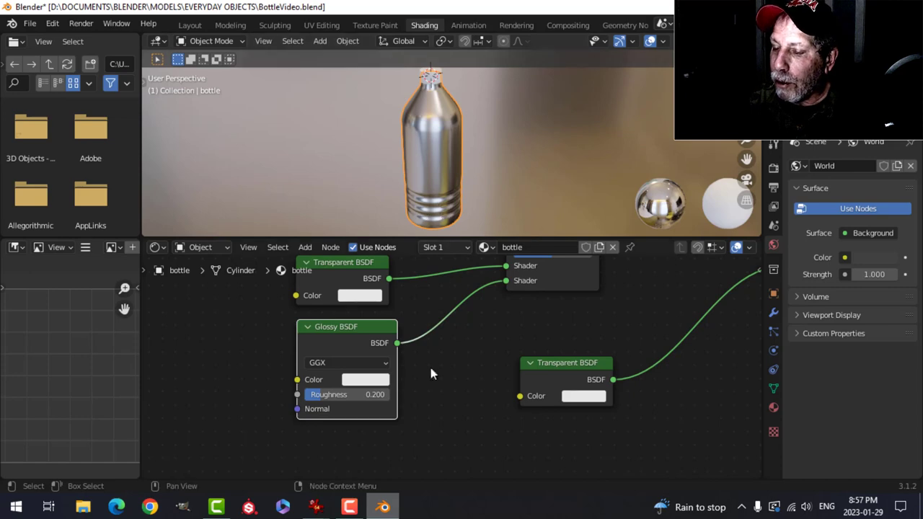
# Add the diagram's Fresnel node above the left Transparent BSDF and connect its Fac output to the left Mix Shader's Fac input
pyautogui.moveTo(316, 508)
pyautogui.click(242, 444)
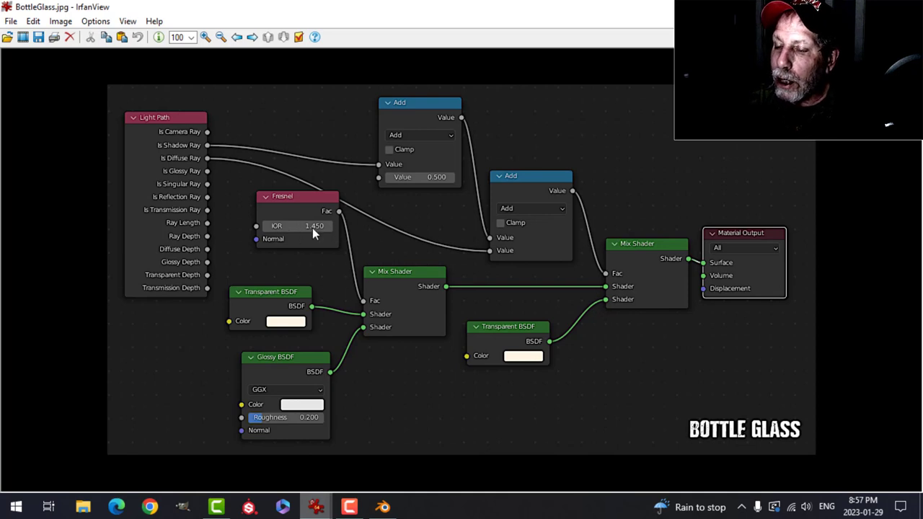
pyautogui.click(382, 507)
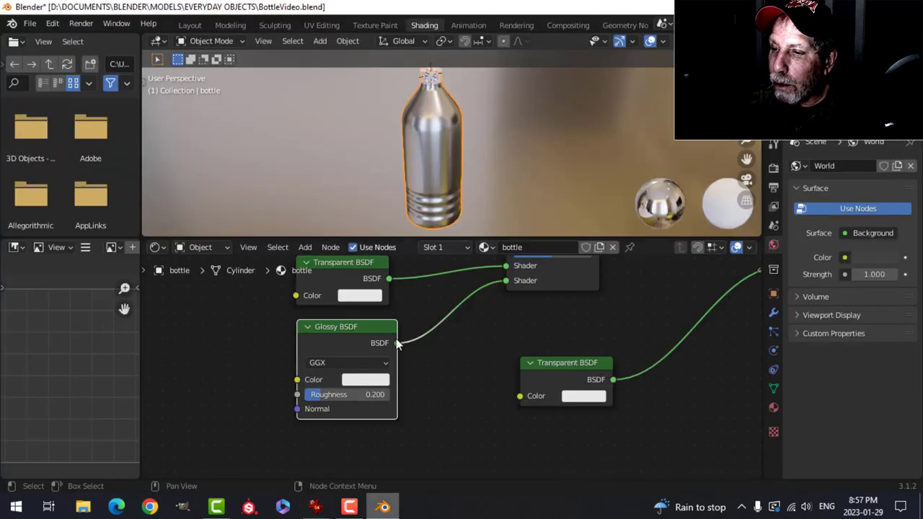
pyautogui.scroll(-1, 448, 335)
pyautogui.moveTo(449, 335); pyautogui.dragTo(406, 423, button='middle')
pyautogui.hotkey('shift', 'a')
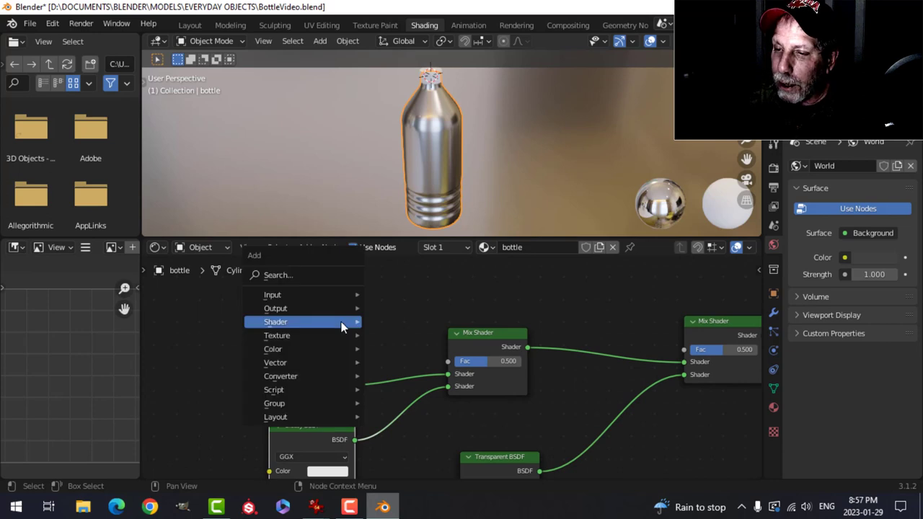
pyautogui.moveTo(346, 295)
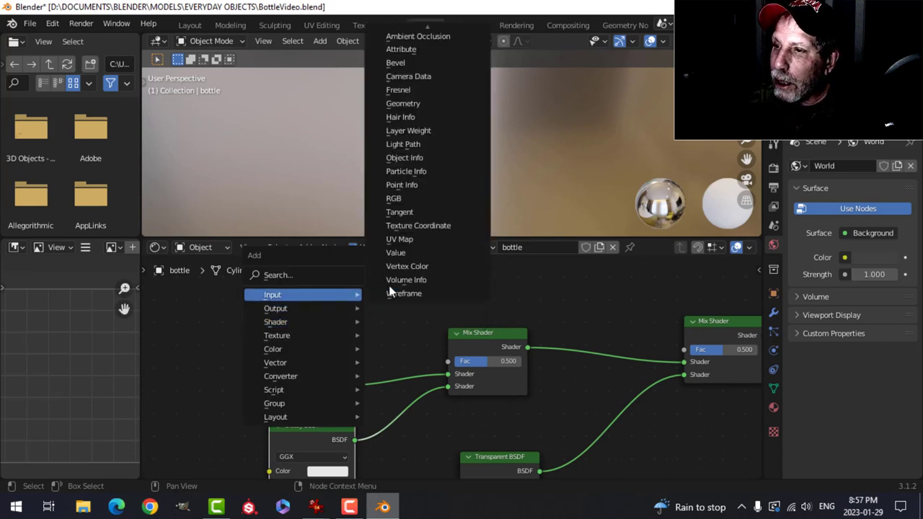
pyautogui.click(407, 90)
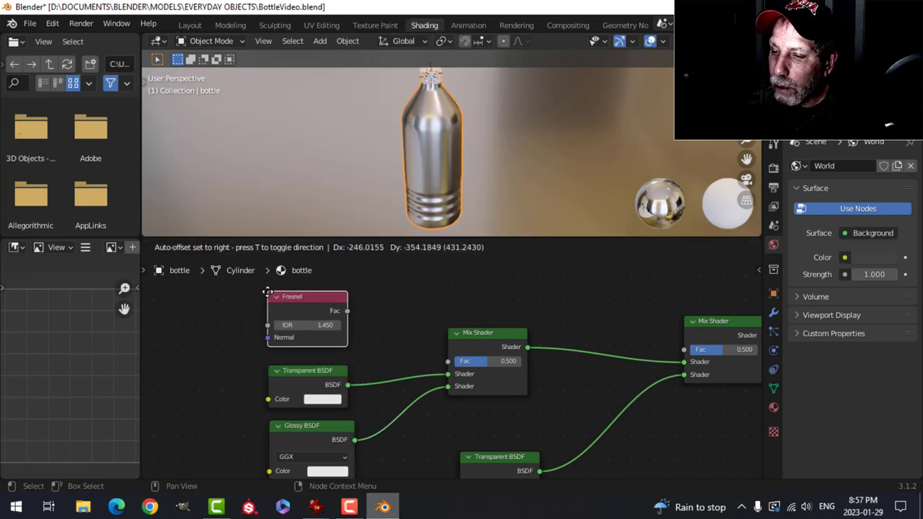
pyautogui.click(310, 317)
pyautogui.moveTo(348, 311); pyautogui.dragTo(448, 361)
# Consult the reference diagram, add a Math node set to Add above the Mix Shaders, and connect its Value to the final Mix Shader's Fac
pyautogui.scroll(-1, 508, 309)
pyautogui.moveTo(497, 300); pyautogui.dragTo(484, 318, button='middle')
pyautogui.scroll(-1, 484, 323)
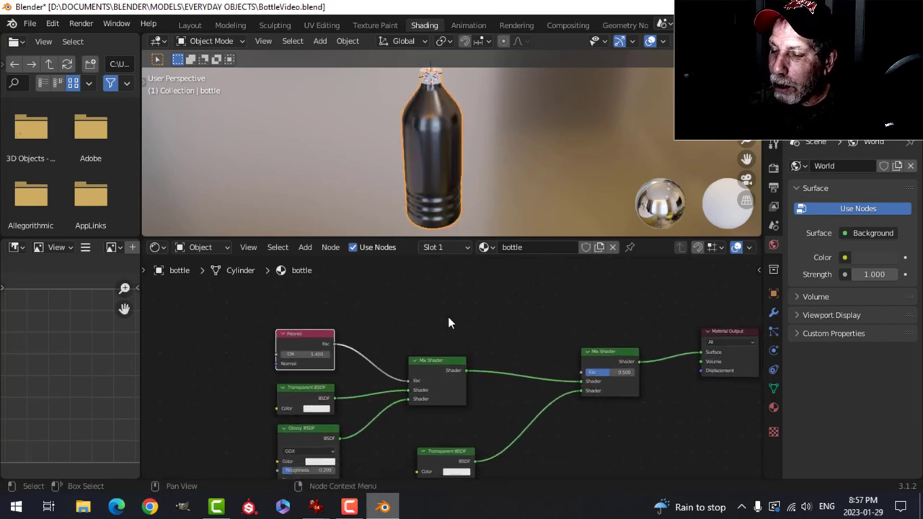
pyautogui.scroll(-1, 481, 326)
pyautogui.moveTo(318, 507)
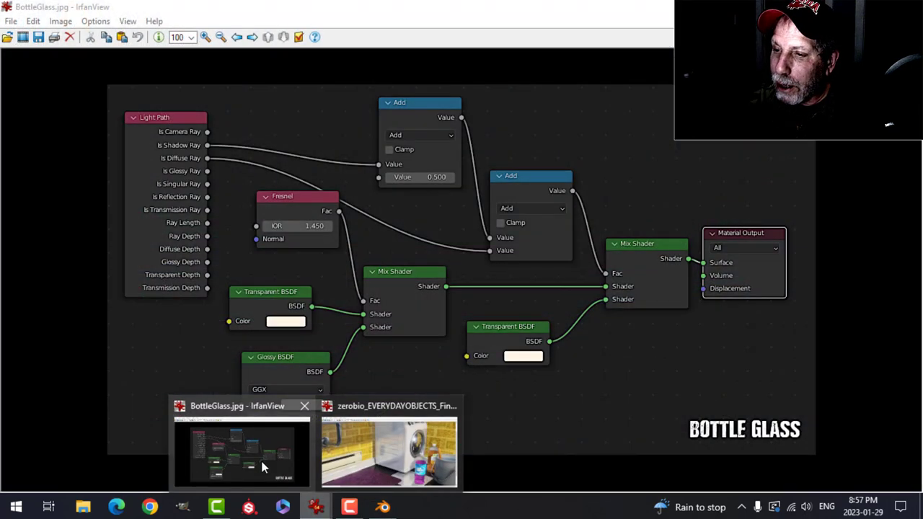
pyautogui.click(260, 458)
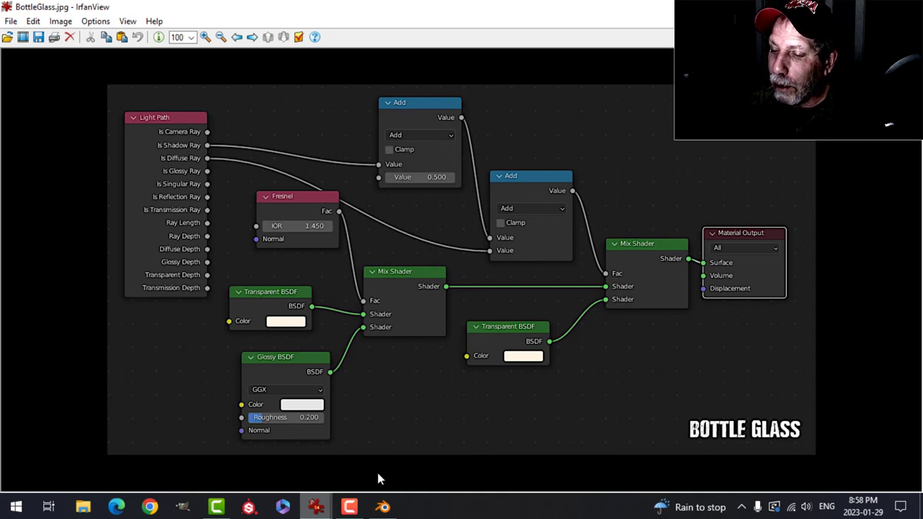
pyautogui.click(383, 507)
pyautogui.moveTo(428, 336); pyautogui.dragTo(411, 331, button='middle')
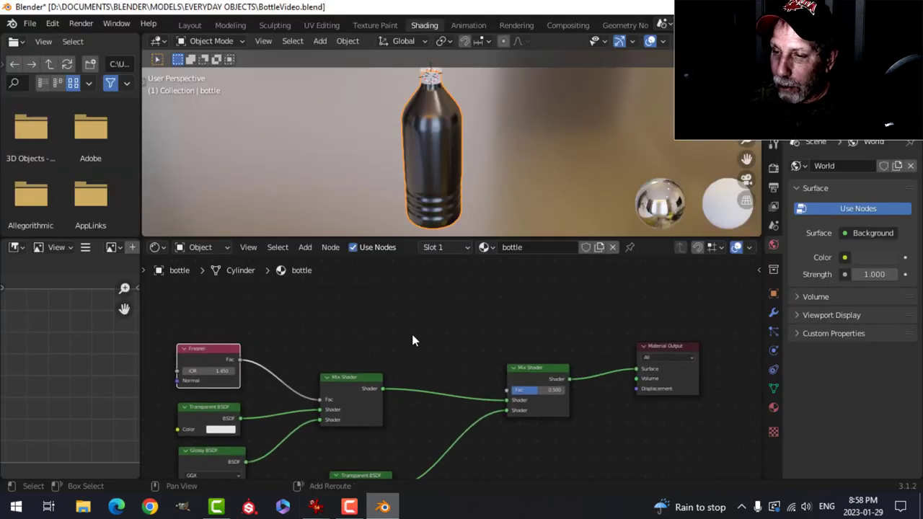
pyautogui.hotkey('shift', 'a')
pyautogui.moveTo(376, 419)
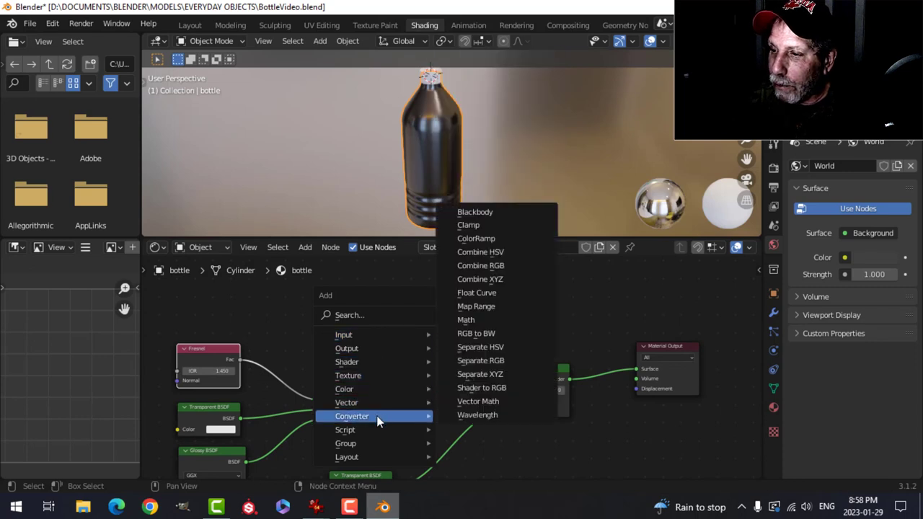
pyautogui.click(484, 323)
pyautogui.click(389, 283)
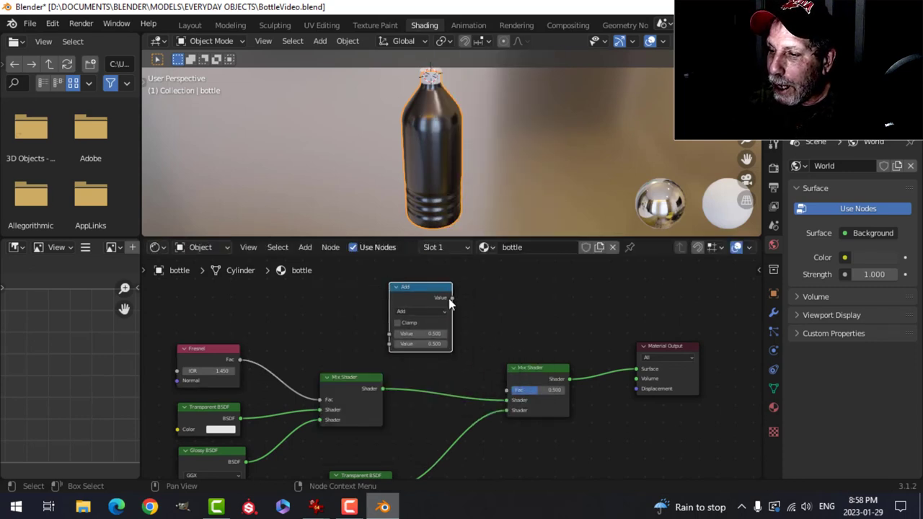
pyautogui.moveTo(452, 298); pyautogui.dragTo(510, 392)
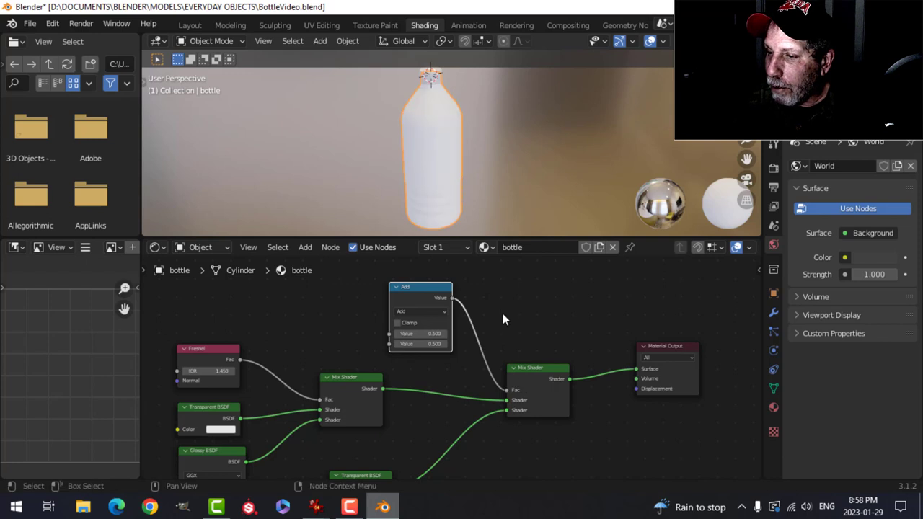
# Duplicate the Add node to its left and connect the copy's Value output to the original's first Value input
pyautogui.moveTo(503, 315); pyautogui.dragTo(566, 331, button='middle')
pyautogui.hotkey('shift', 'd')
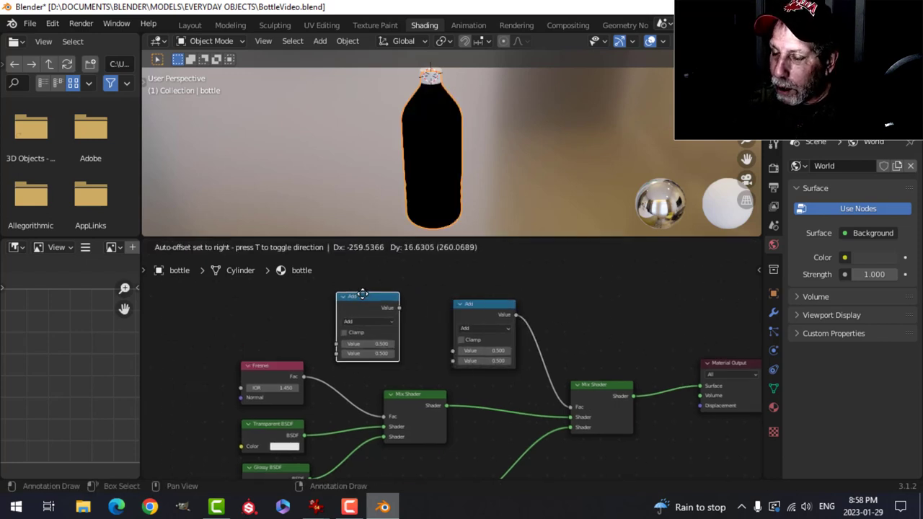
pyautogui.click(396, 316)
pyautogui.moveTo(394, 306); pyautogui.dragTo(454, 352)
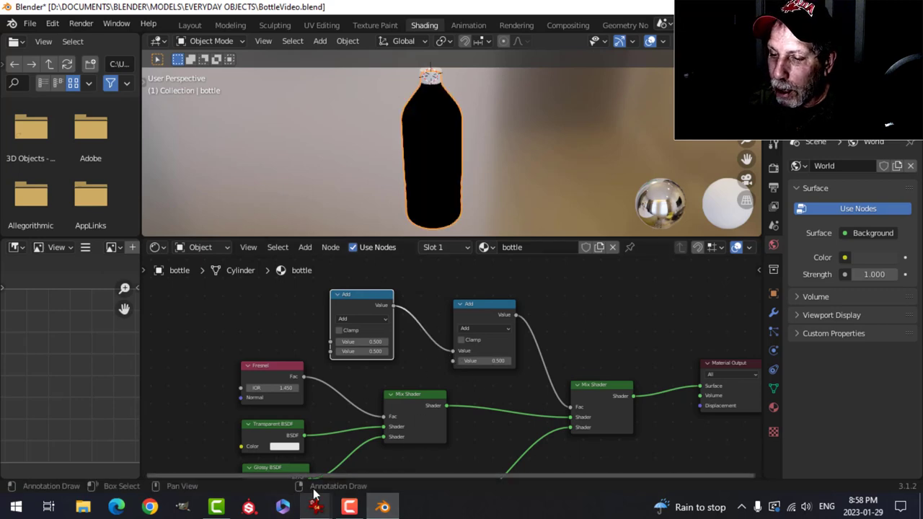
# Review the reference layout and move the duplicated Add node farther left, above the Fresnel node
pyautogui.moveTo(315, 507)
pyautogui.click(242, 464)
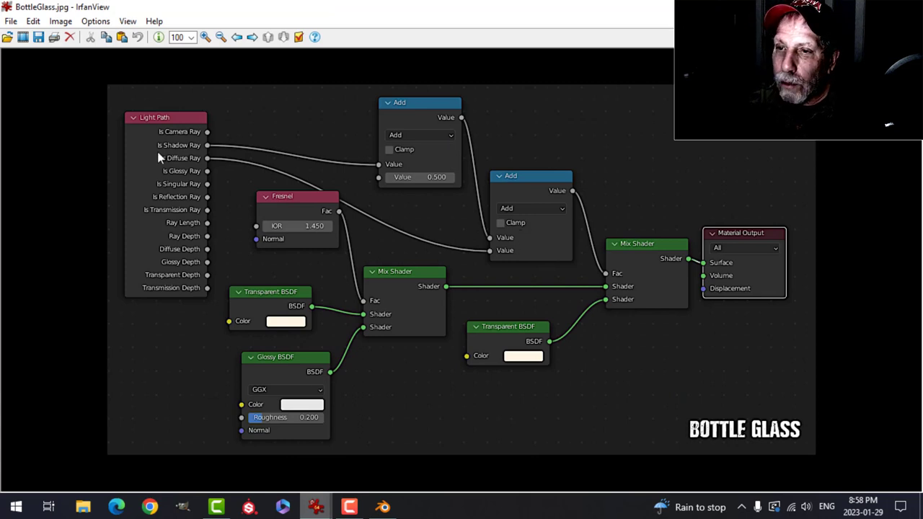
pyautogui.click(382, 507)
pyautogui.scroll(-2, 355, 330)
pyautogui.moveTo(355, 331); pyautogui.dragTo(474, 373, button='middle')
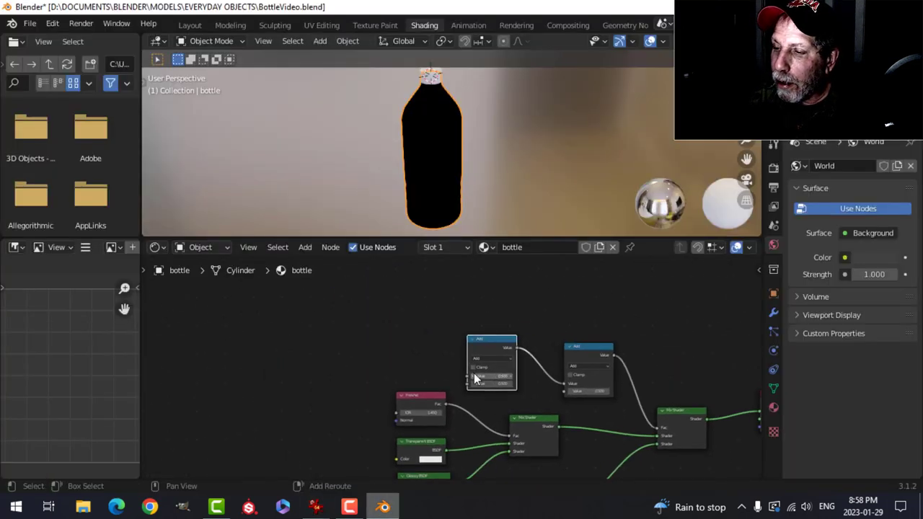
pyautogui.moveTo(489, 339); pyautogui.dragTo(418, 323)
# Add a Light Path node to the left of the duplicated Add node
pyautogui.moveTo(259, 357); pyautogui.dragTo(365, 364, button='middle')
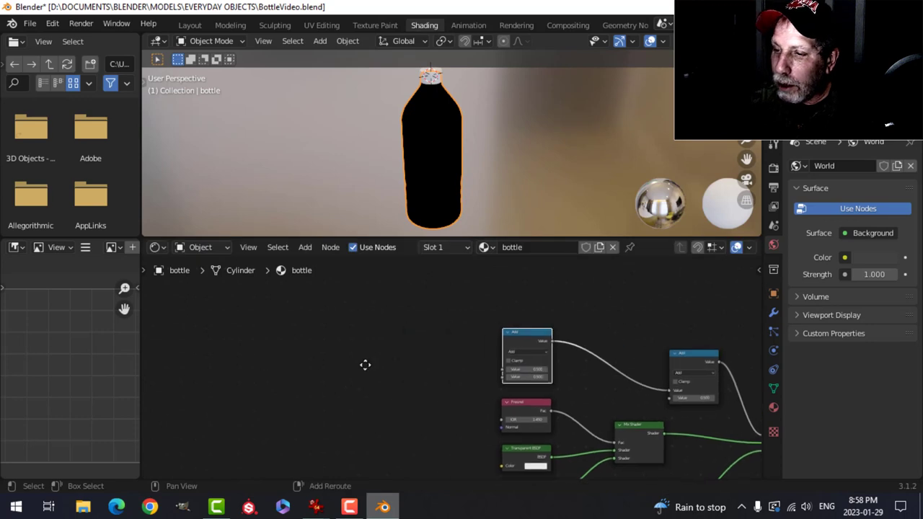
pyautogui.hotkey('shift', 'a')
pyautogui.moveTo(312, 283)
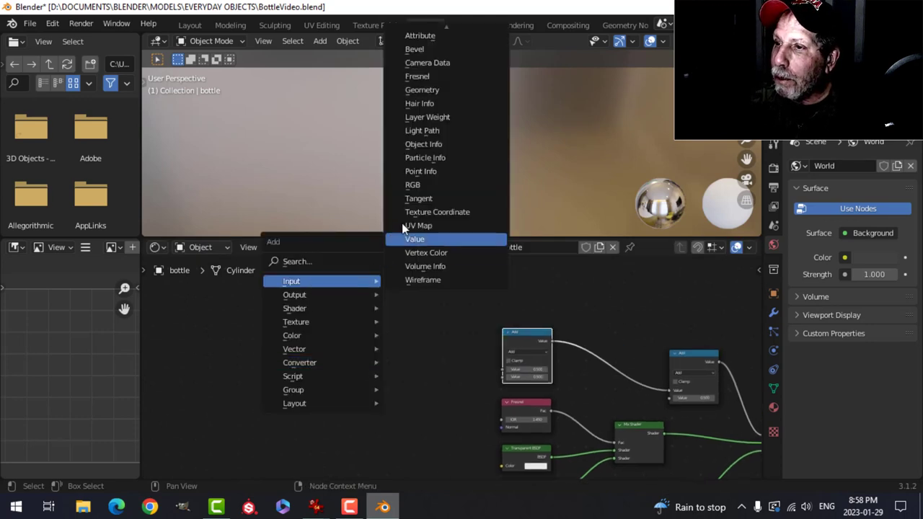
pyautogui.click(422, 130)
pyautogui.click(330, 298)
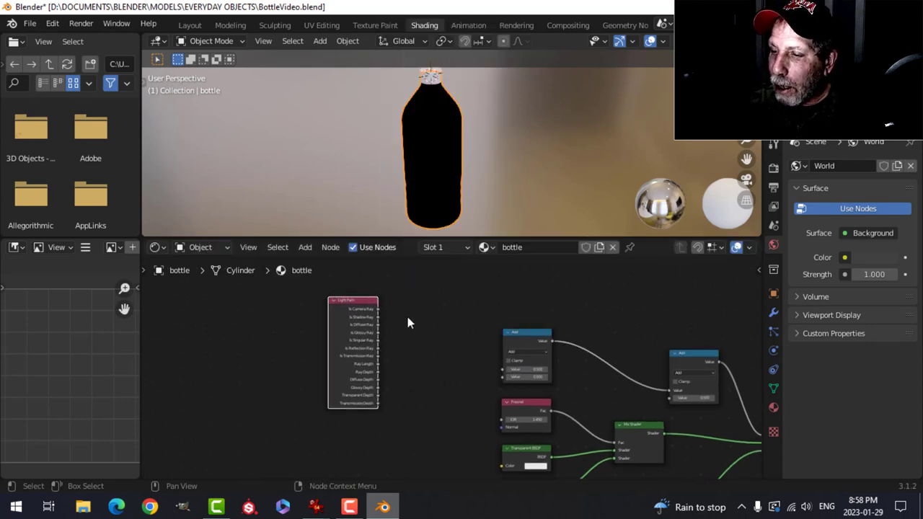
# Switch to the BottleGlass.jpg diagram in IrfanView and examine how the Light Path outputs are connected
pyautogui.scroll(1, 393, 322)
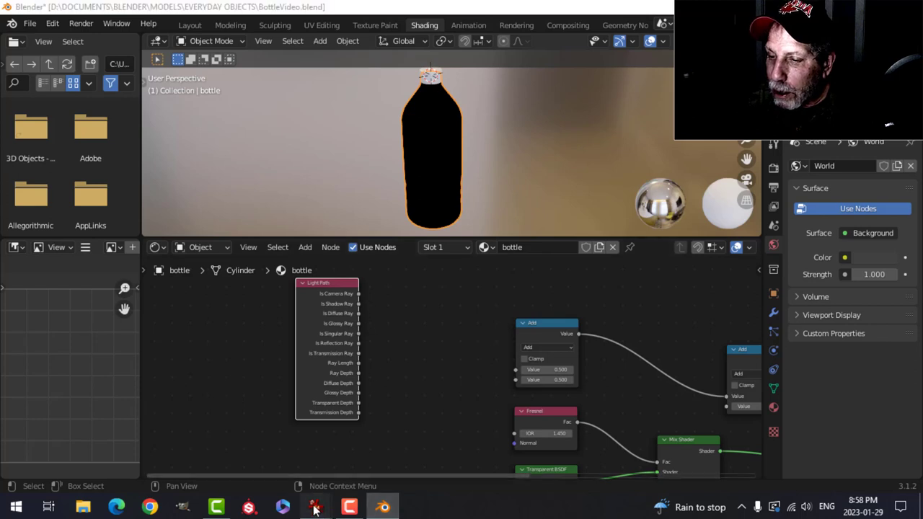
pyautogui.moveTo(316, 507)
pyautogui.click(242, 454)
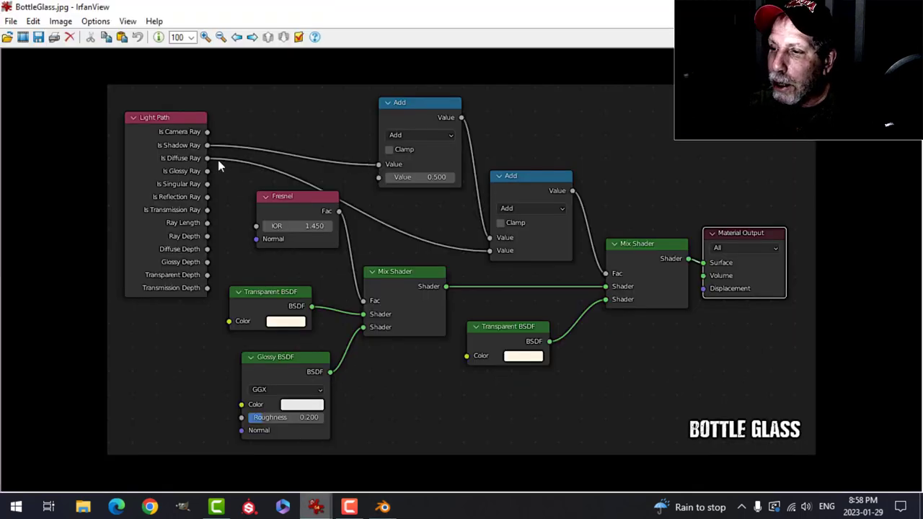
# Back in Blender, connect Light Path's Is Shadow Ray to the first Add node's upper Value and Is Diffuse Ray to the second Add node's lower Value
pyautogui.moveTo(382, 507)
pyautogui.click(381, 455)
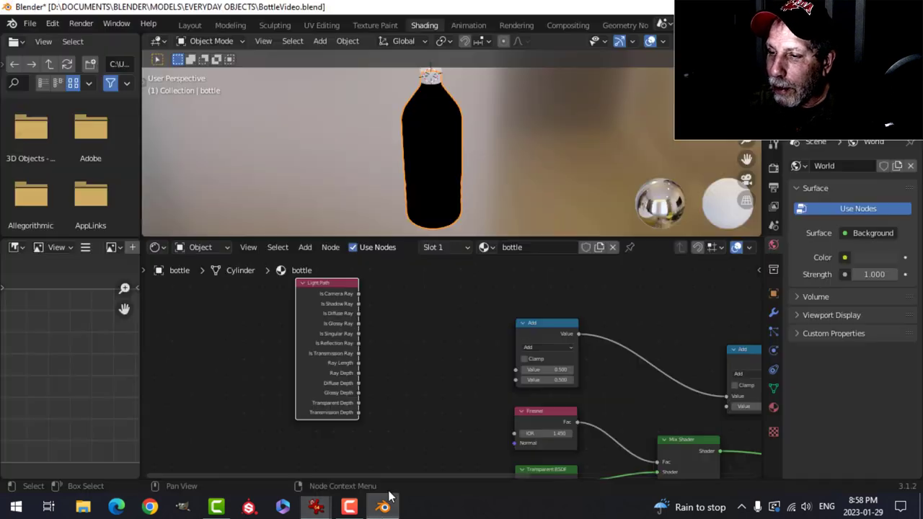
pyautogui.scroll(-1, 402, 337)
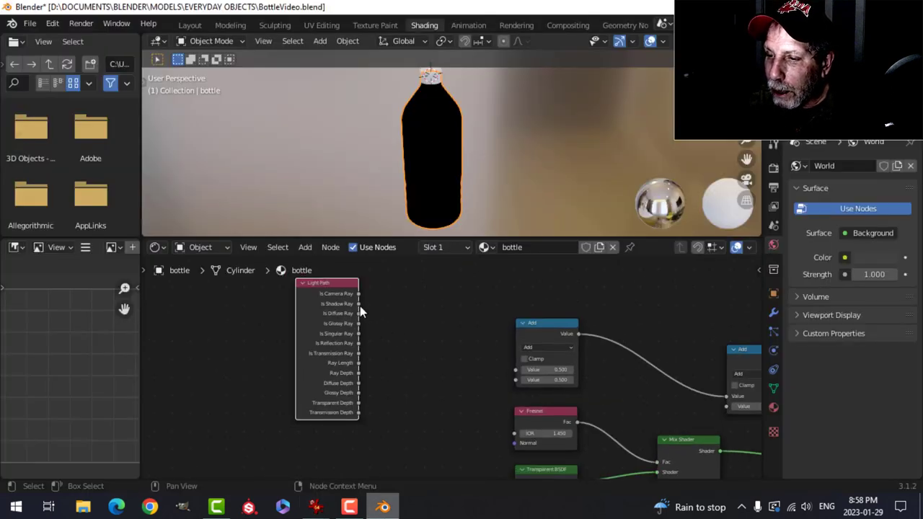
pyautogui.moveTo(359, 304); pyautogui.dragTo(516, 369)
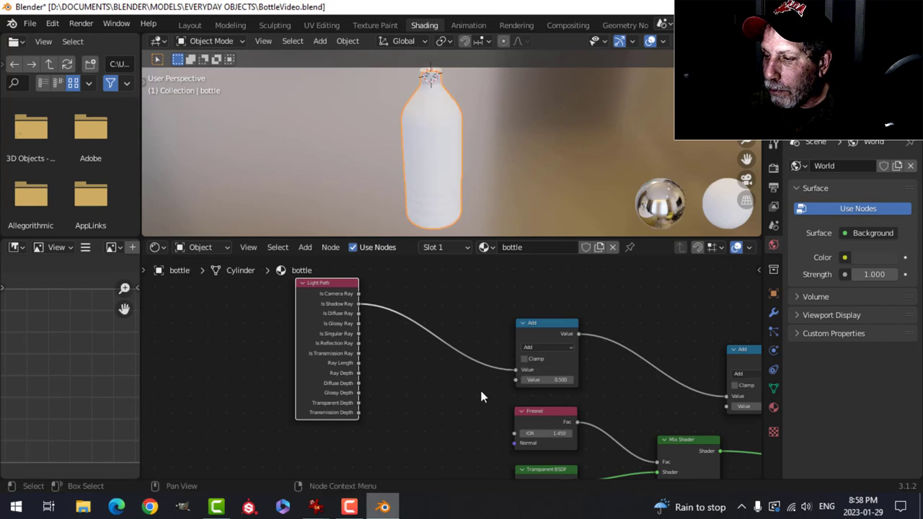
pyautogui.moveTo(375, 329); pyautogui.dragTo(343, 319, button='middle')
pyautogui.moveTo(326, 306)
pyautogui.mouseDown()
pyautogui.moveTo(600, 393)
pyautogui.moveTo(694, 398)
pyautogui.mouseUp()
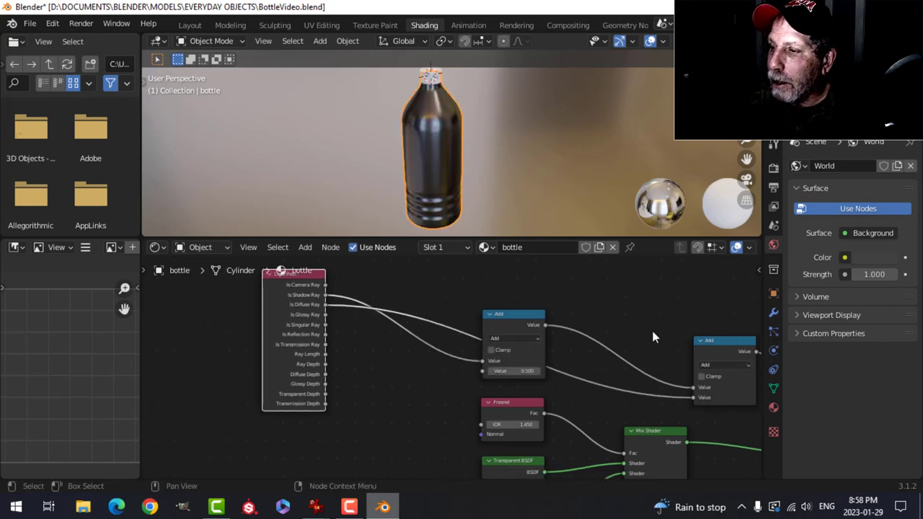
pyautogui.scroll(-1, 652, 327)
pyautogui.moveTo(643, 325); pyautogui.dragTo(513, 304, button='middle')
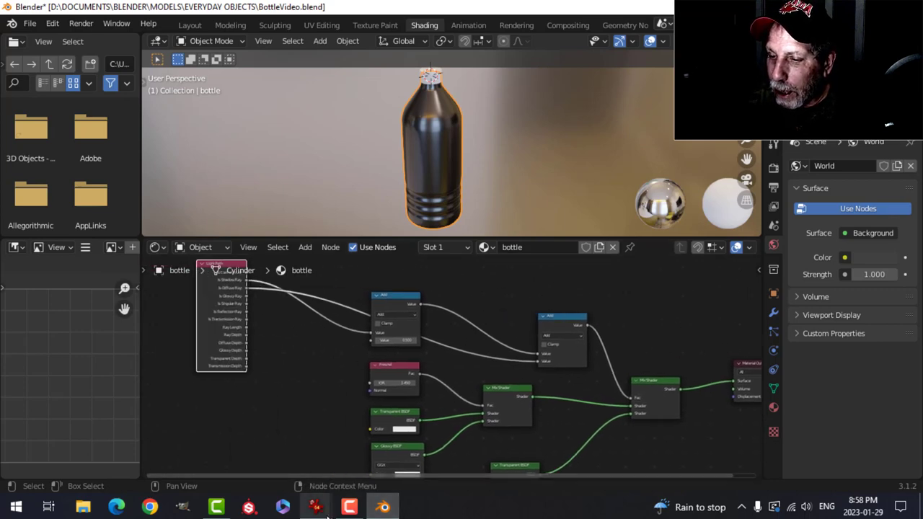
# Switch to the BottleGlass.jpg diagram in IrfanView, compare its wiring with the bottle's node setup, and return to Blender
pyautogui.moveTo(316, 507)
pyautogui.click(280, 456)
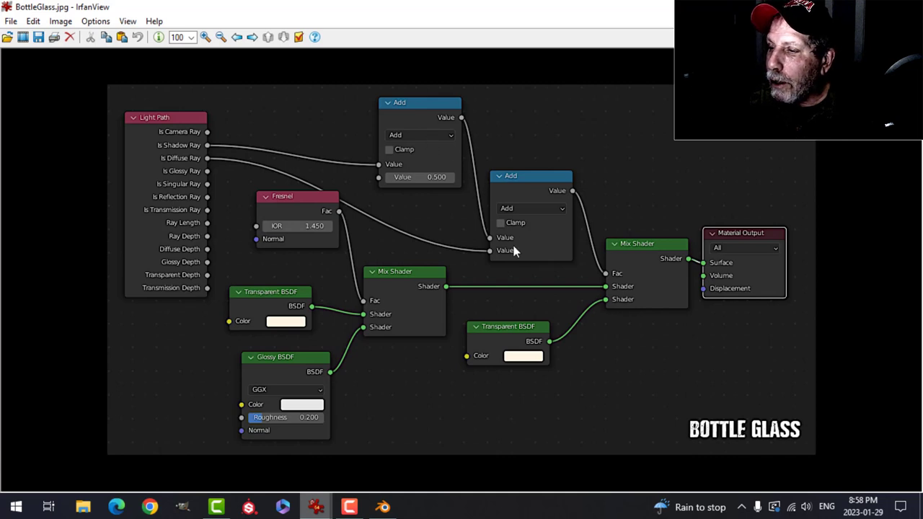
pyautogui.click(382, 507)
pyautogui.moveTo(472, 392); pyautogui.dragTo(495, 370, button='middle')
pyautogui.moveTo(559, 352); pyautogui.dragTo(487, 346, button='middle')
pyautogui.scroll(-2, 487, 346)
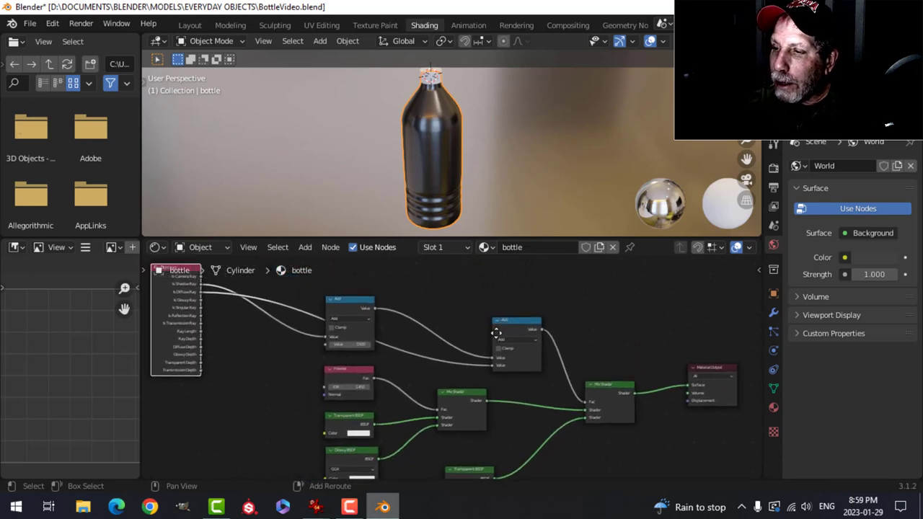
# Move the Light Path node closer to the first Add node and check the bottle's appearance in the viewport
pyautogui.click(217, 288)
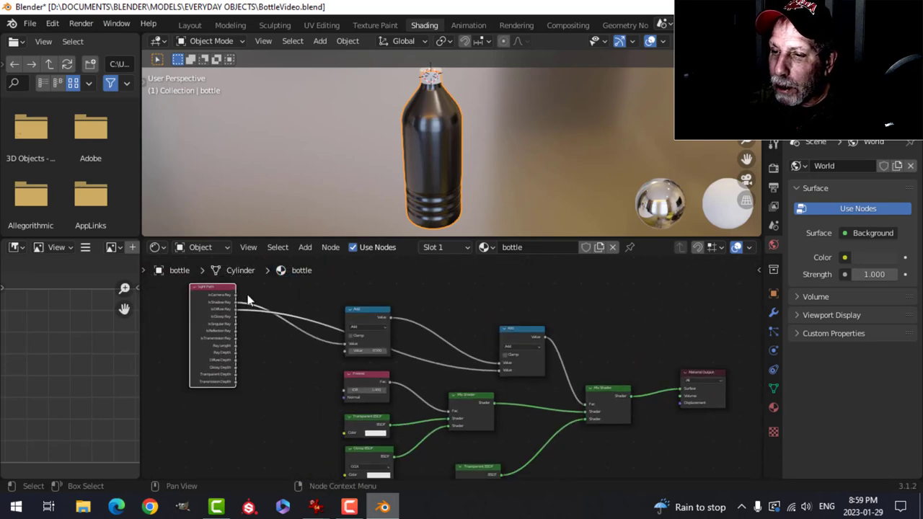
pyautogui.moveTo(231, 291); pyautogui.dragTo(293, 296)
pyautogui.scroll(3, 444, 180)
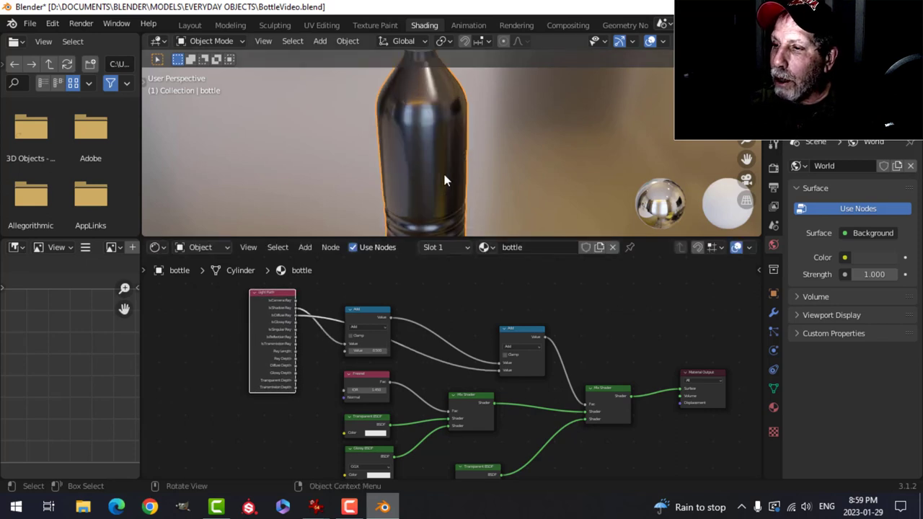
pyautogui.scroll(-4, 444, 180)
pyautogui.keyDown('ctrl'); pyautogui.hscroll(2, 572, 318); pyautogui.keyUp('ctrl')
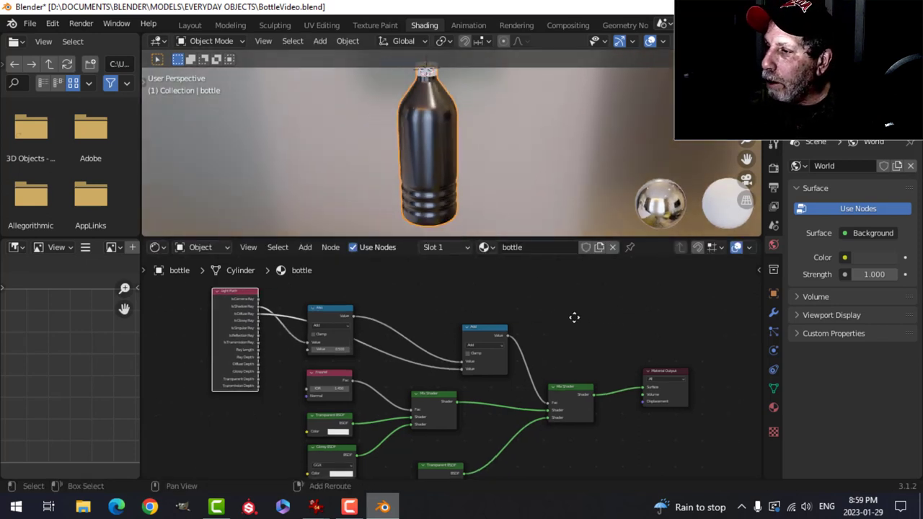
# Enable Ambient Occlusion, Bloom and Screen Space Reflections in the Eevee render settings
pyautogui.click(773, 168)
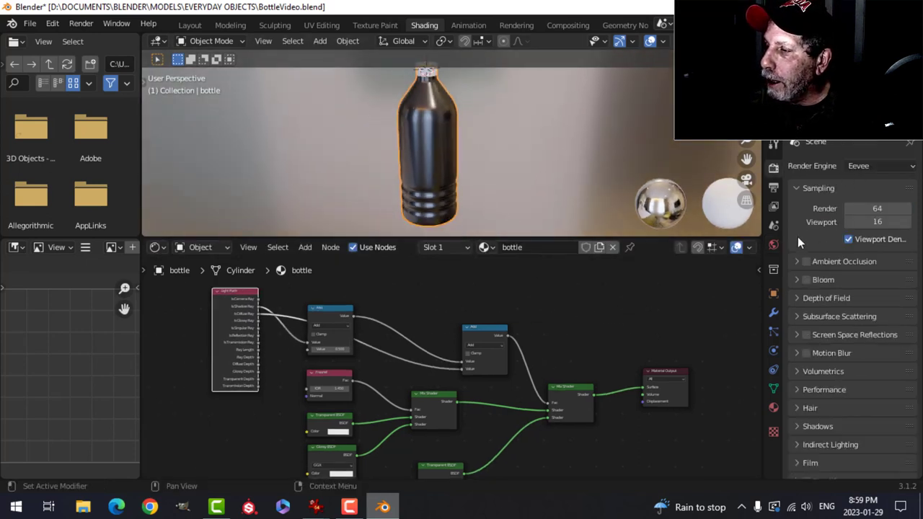
pyautogui.click(806, 279)
pyautogui.click(807, 334)
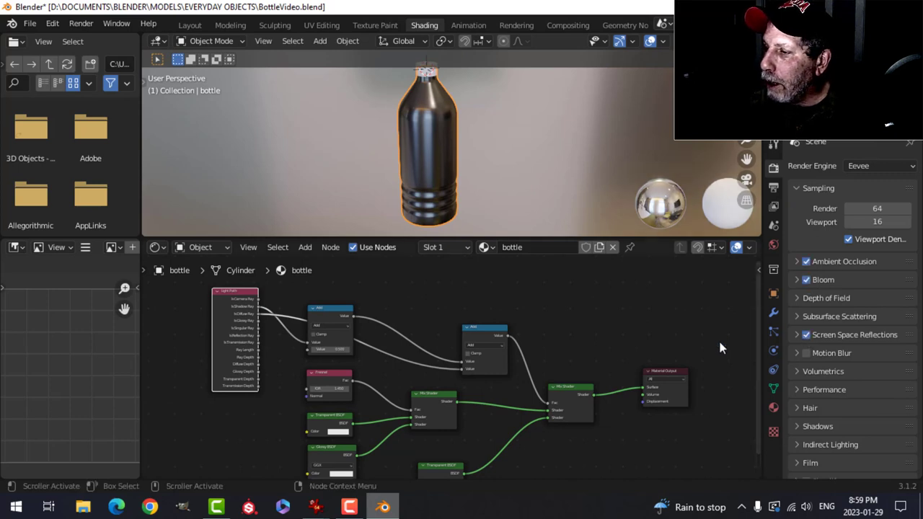
# Set the bottle material's Blend Mode to Alpha Blend and inspect the bottle from another angle
pyautogui.click(774, 409)
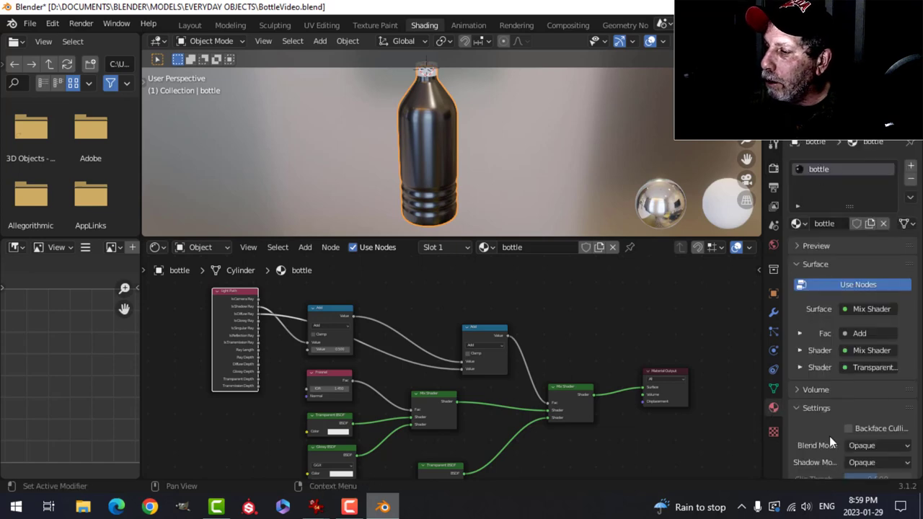
pyautogui.scroll(-4, 830, 437)
pyautogui.click(881, 336)
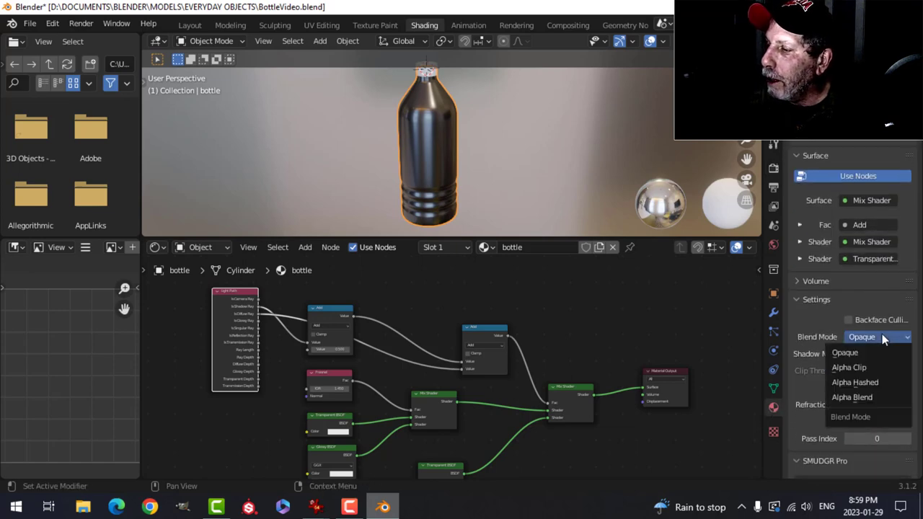
pyautogui.click(864, 396)
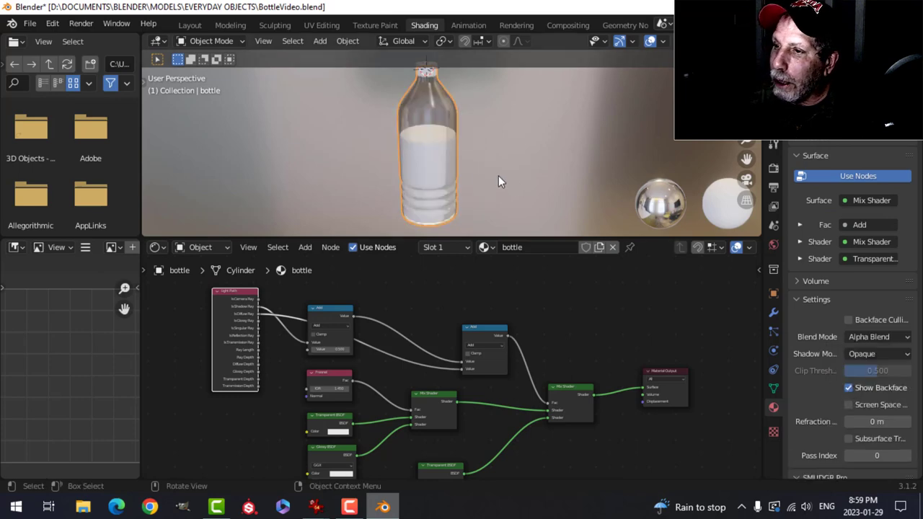
pyautogui.moveTo(451, 168); pyautogui.dragTo(364, 136, button='middle')
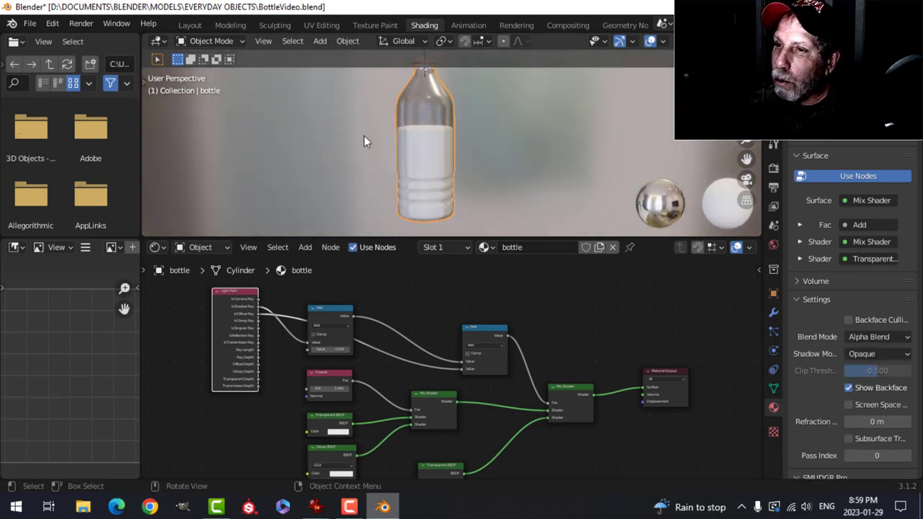
# Inspect the bottle in the Layout workspace, select the liquid object and save the file
pyautogui.click(190, 25)
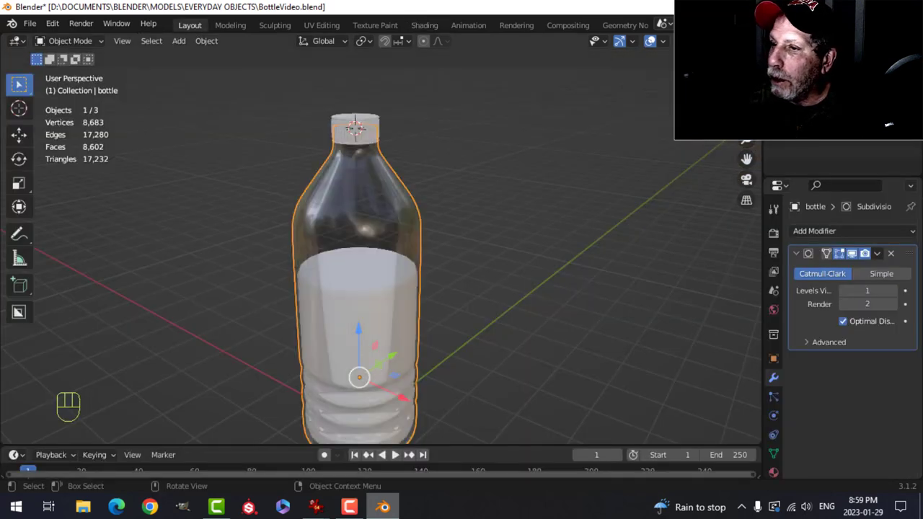
pyautogui.moveTo(498, 227); pyautogui.dragTo(328, 134, button='middle')
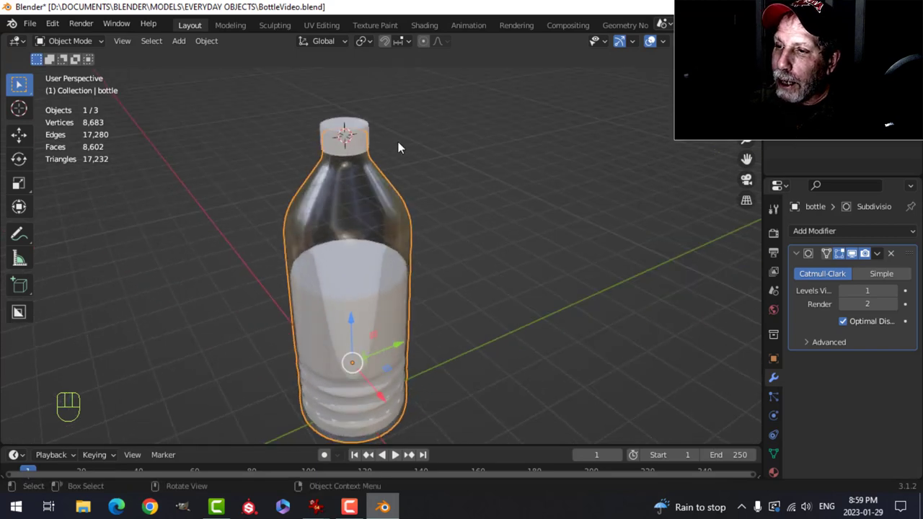
pyautogui.moveTo(401, 148); pyautogui.dragTo(392, 206, button='middle')
pyautogui.click(396, 205)
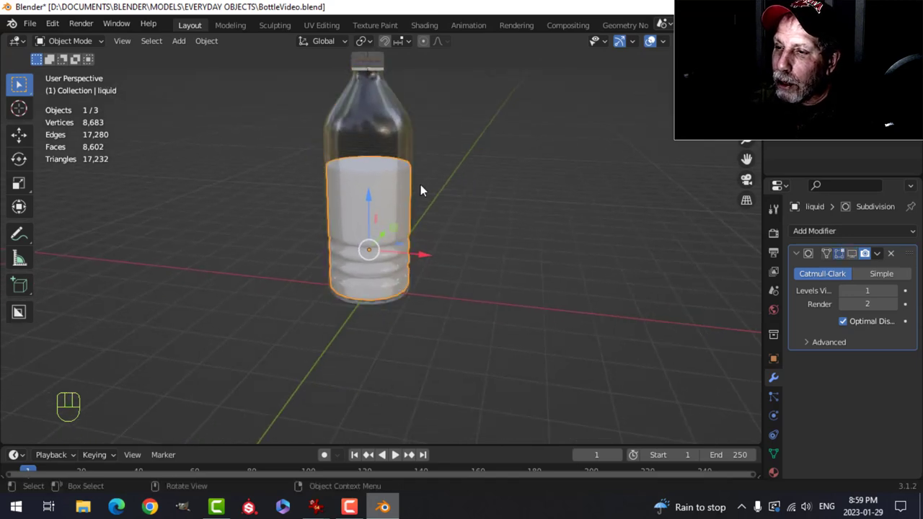
pyautogui.hotkey('ctrl', 's')
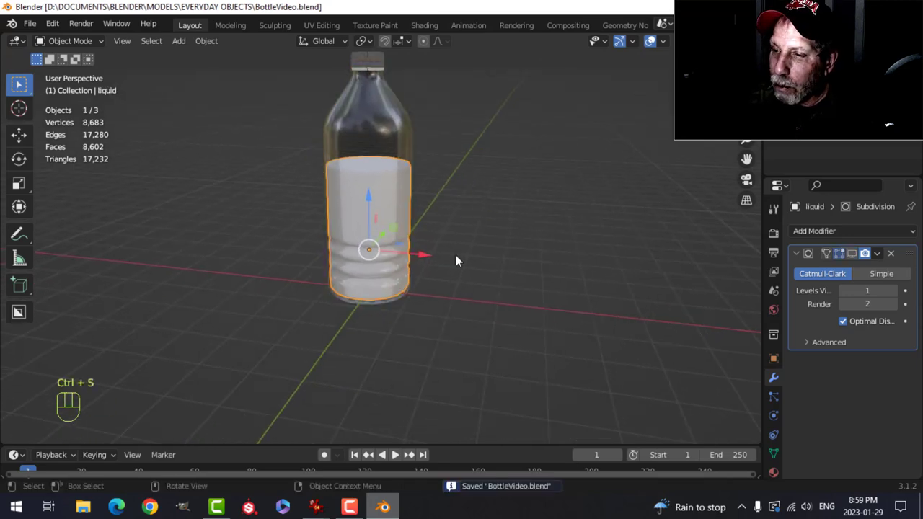
# Return to the Shading workspace and copy all nodes of the bottle material
pyautogui.click(421, 26)
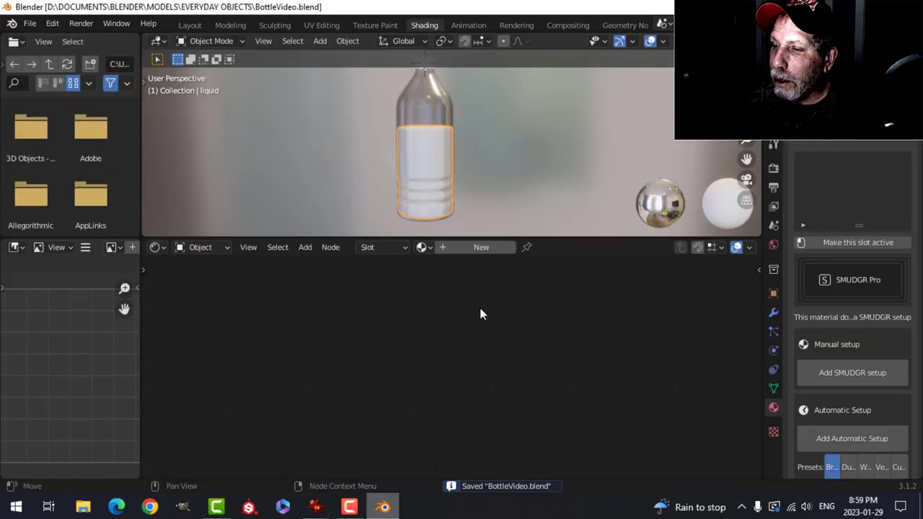
pyautogui.click(428, 109)
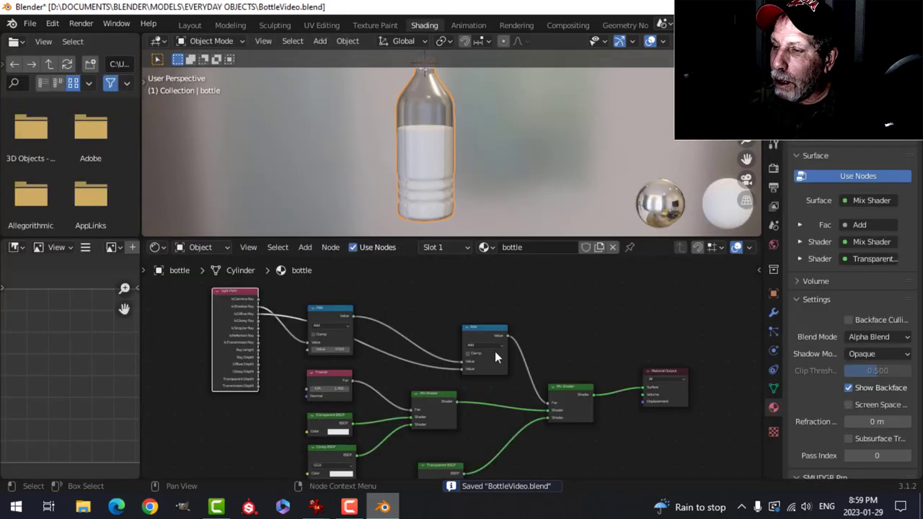
pyautogui.scroll(-2, 495, 351)
pyautogui.moveTo(248, 289); pyautogui.dragTo(654, 447)
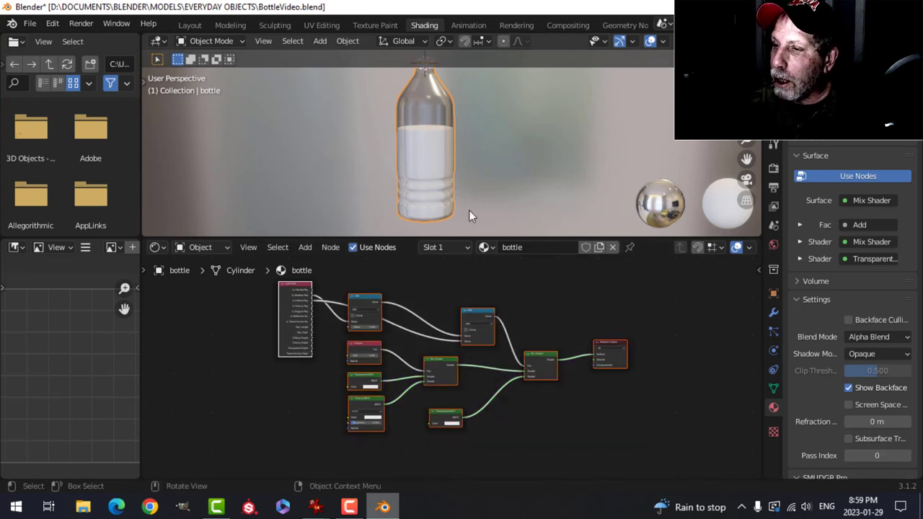
# Create a new material on the liquid object and replace its default nodes with the copied bottle nodes
pyautogui.click(437, 153)
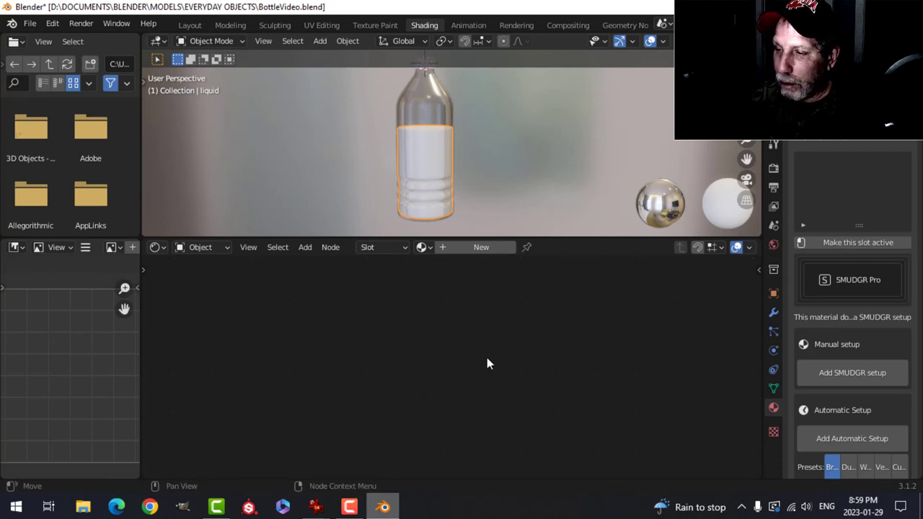
pyautogui.click(479, 249)
pyautogui.moveTo(470, 310); pyautogui.dragTo(616, 413)
pyautogui.press('x')
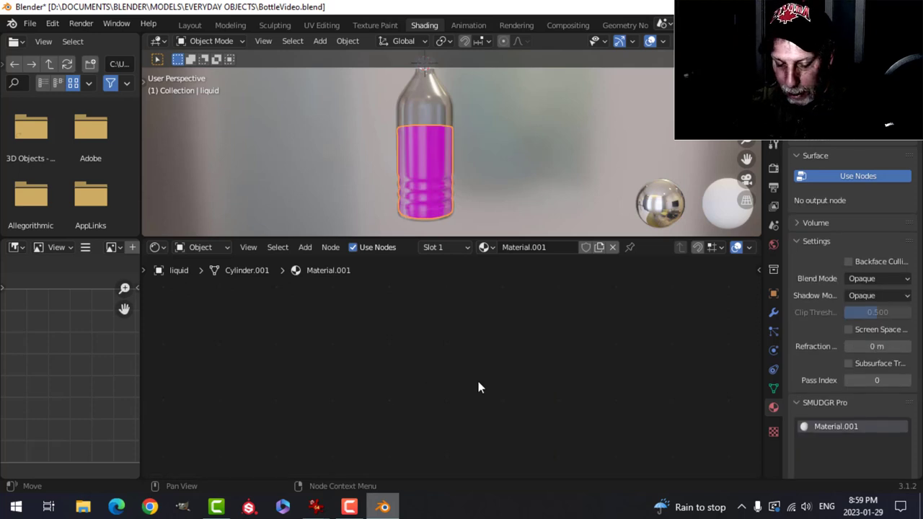
pyautogui.hotkey('ctrl', 'v')
pyautogui.scroll(1, 515, 303)
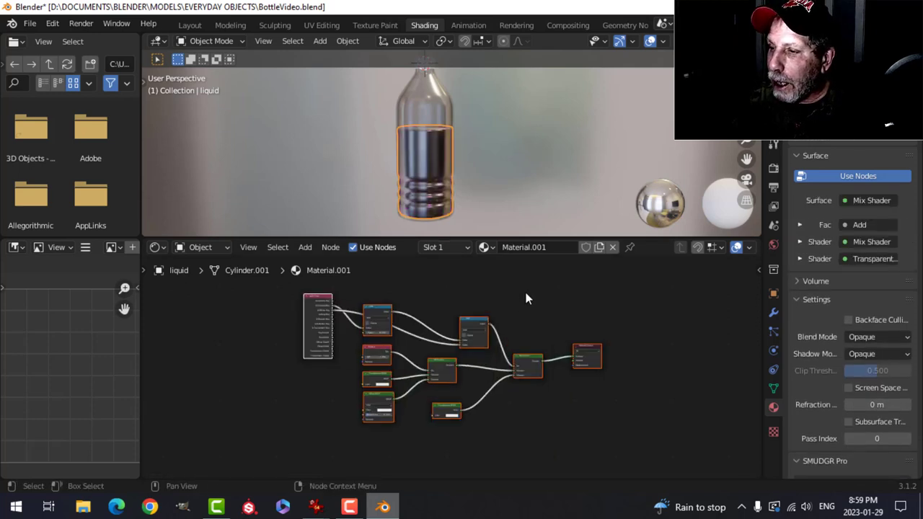
# Rename the liquid object's material as Liquid
pyautogui.click(532, 246)
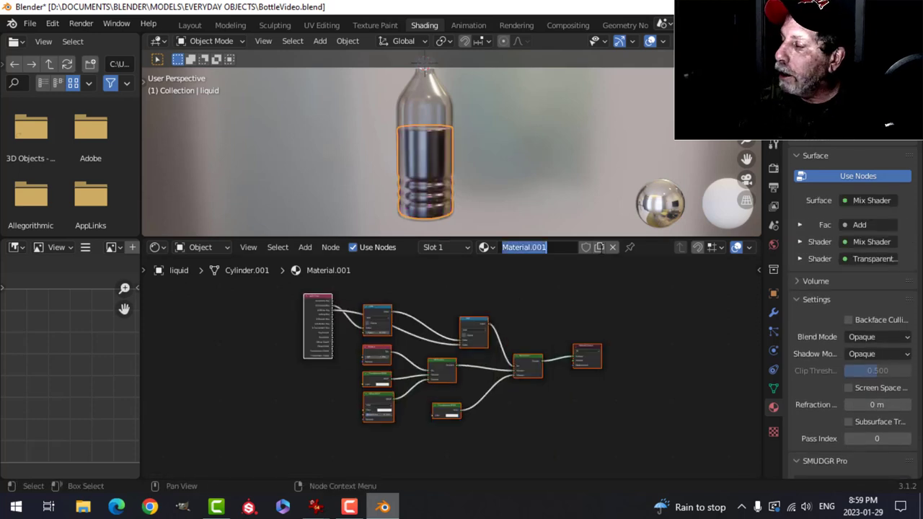
pyautogui.press('Escape')
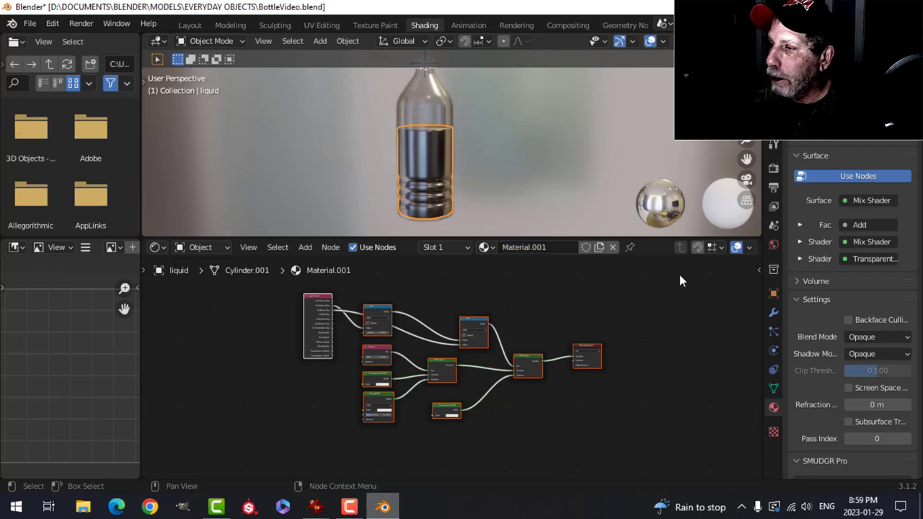
pyautogui.click(553, 249)
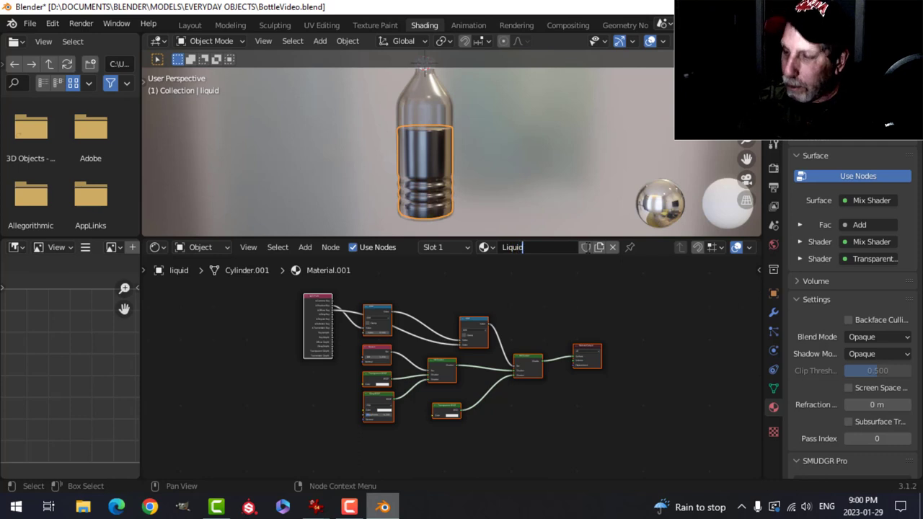
pyautogui.press('Return')
# Reselect the liquid object and set the Liquid material's Blend Mode to Alpha Blend
pyautogui.click(438, 161)
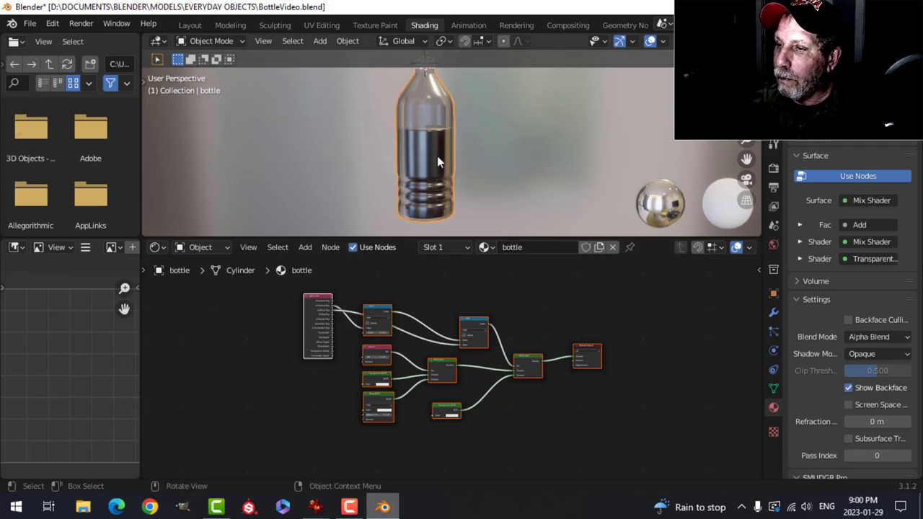
pyautogui.click(438, 162)
pyautogui.scroll(-2, 586, 310)
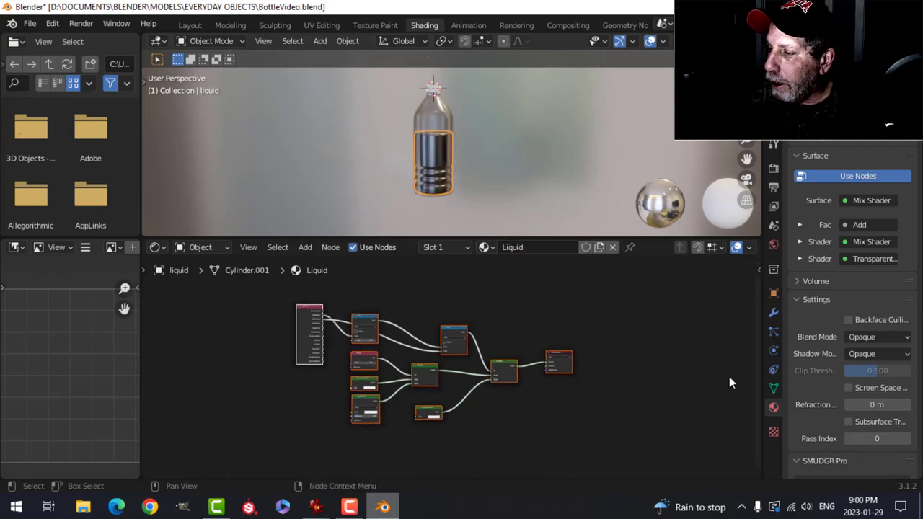
pyautogui.click(875, 337)
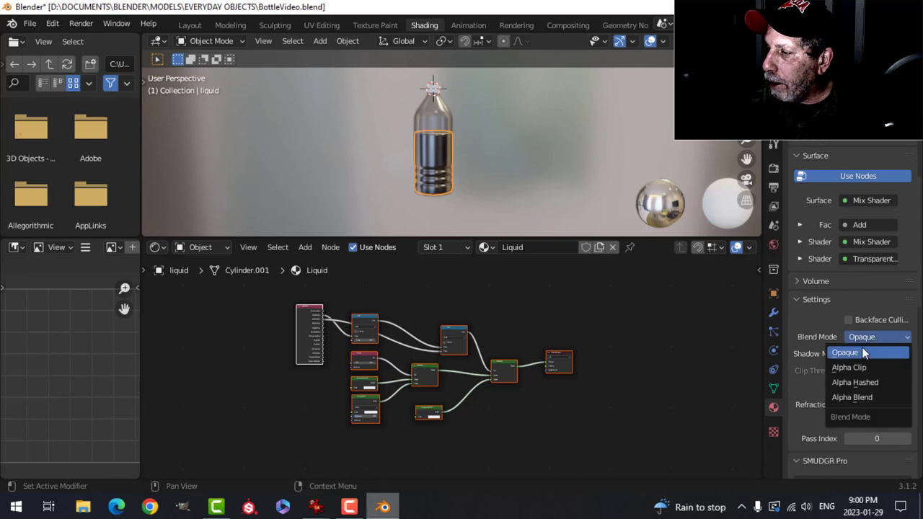
pyautogui.click(868, 399)
pyautogui.scroll(3, 445, 169)
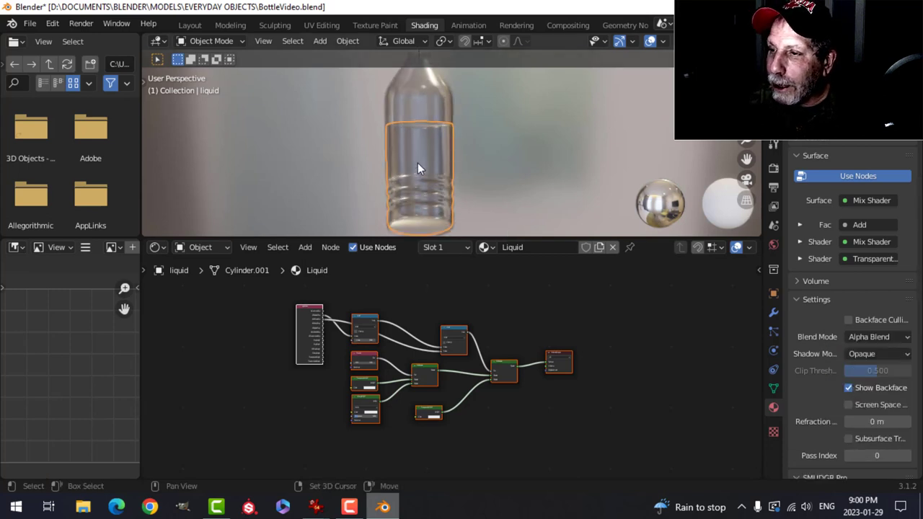
# Set the Liquid material's two Transparent BSDF colors and its Glossy BSDF color to green, with a lighter green on the second Transparent BSDF
pyautogui.scroll(3, 463, 300)
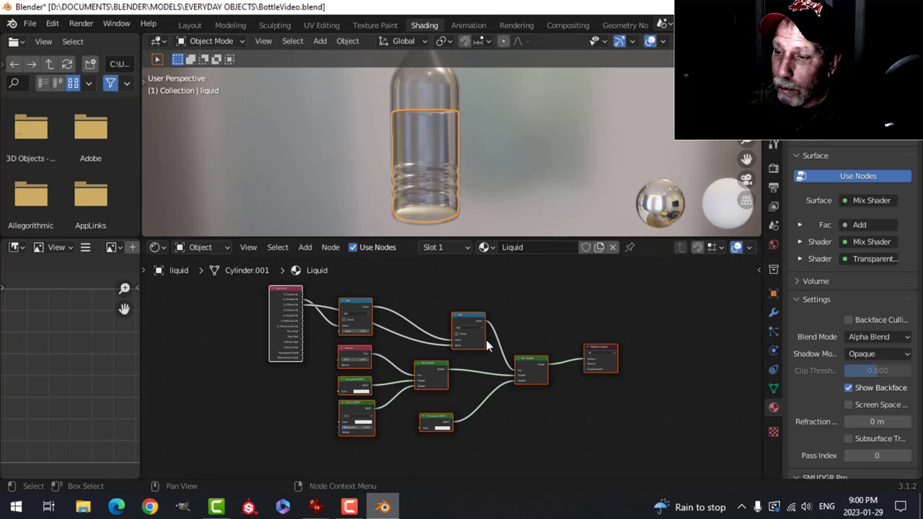
pyautogui.scroll(4, 439, 343)
pyautogui.scroll(4, 402, 368)
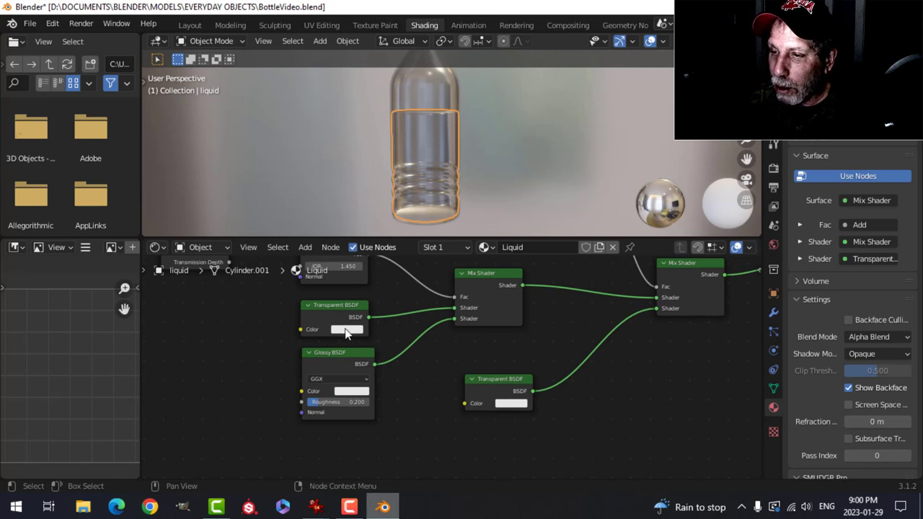
pyautogui.click(346, 330)
pyautogui.moveTo(369, 235)
pyautogui.mouseDown()
pyautogui.moveTo(366, 224)
pyautogui.moveTo(348, 222)
pyautogui.mouseUp()
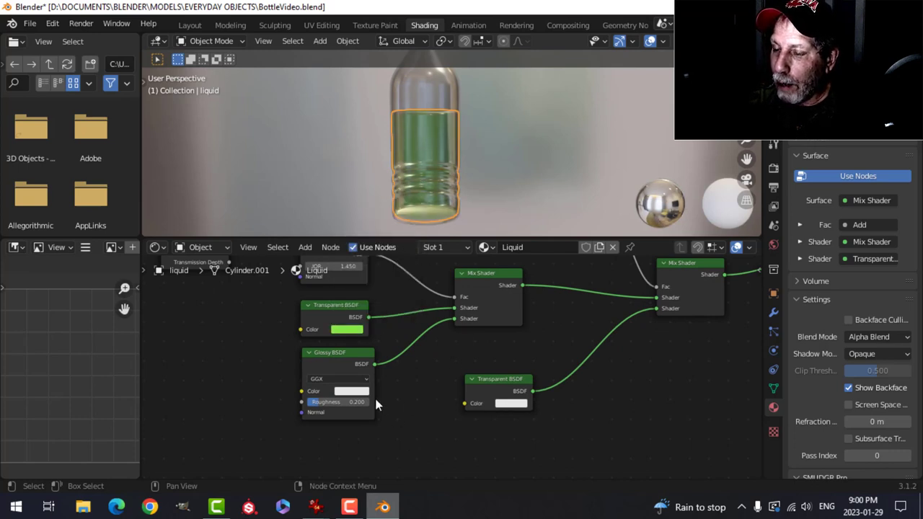
pyautogui.click(351, 391)
pyautogui.click(348, 286)
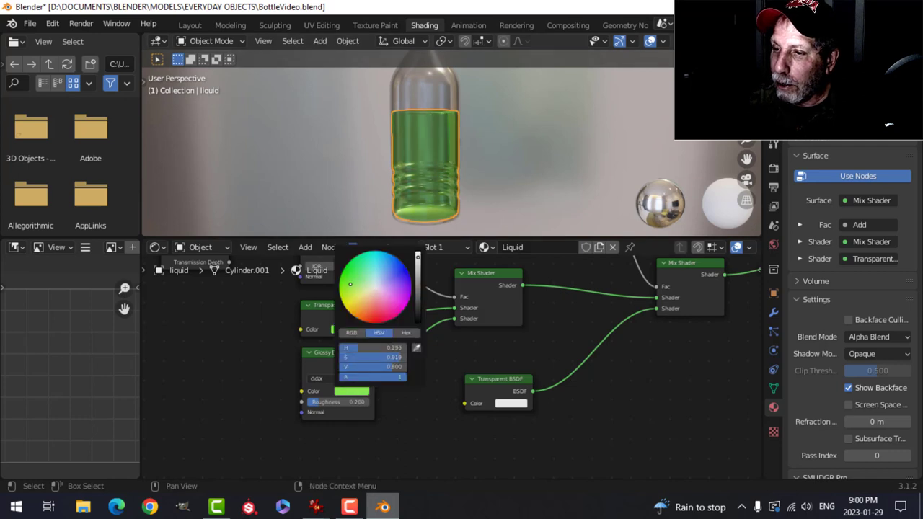
pyautogui.click(512, 404)
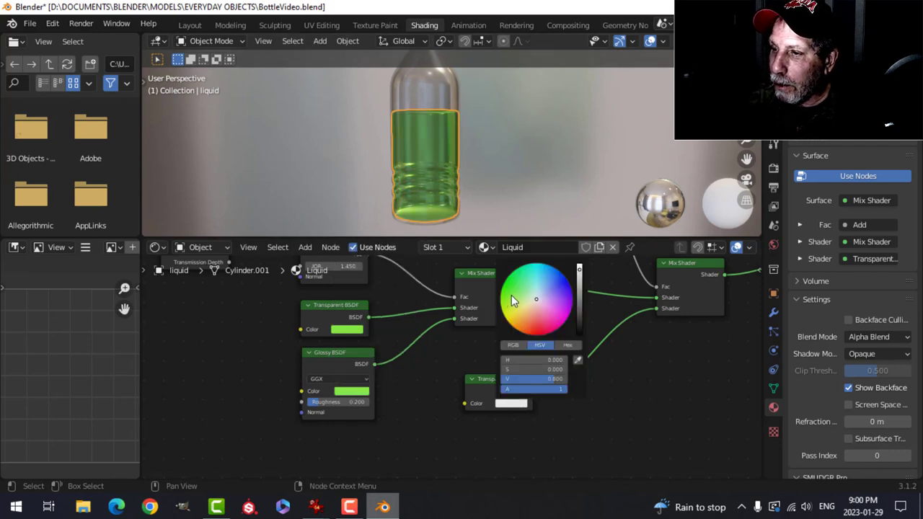
pyautogui.click(512, 298)
# Preview the deselected green liquid in the Layout workspace, and set its Glossy BSDF roughness to about 0.477 in the Shading workspace
pyautogui.click(190, 25)
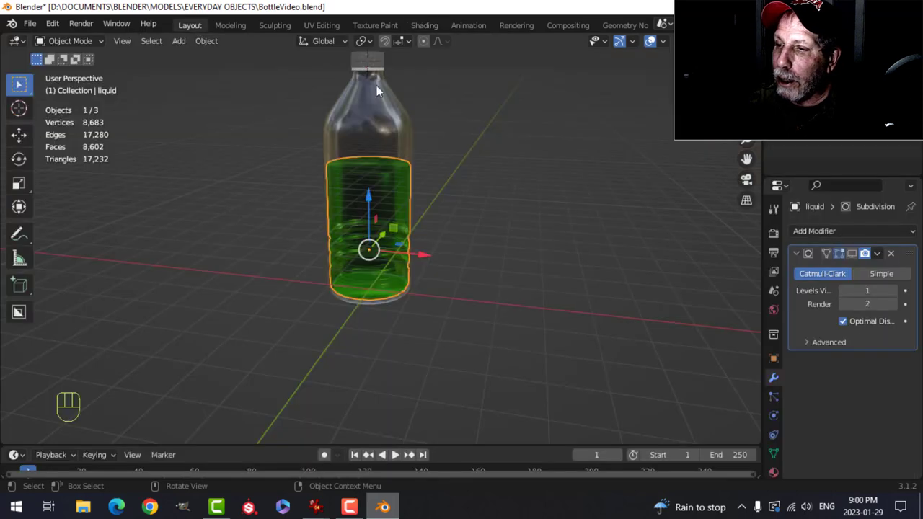
pyautogui.hotkey('alt', 'a')
pyautogui.moveTo(489, 173)
pyautogui.mouseDown(button='middle')
pyautogui.moveTo(442, 124)
pyautogui.moveTo(529, 125)
pyautogui.moveTo(567, 173)
pyautogui.moveTo(602, 144)
pyautogui.moveTo(548, 208)
pyautogui.moveTo(520, 166)
pyautogui.mouseUp(button='middle')
pyautogui.click(429, 26)
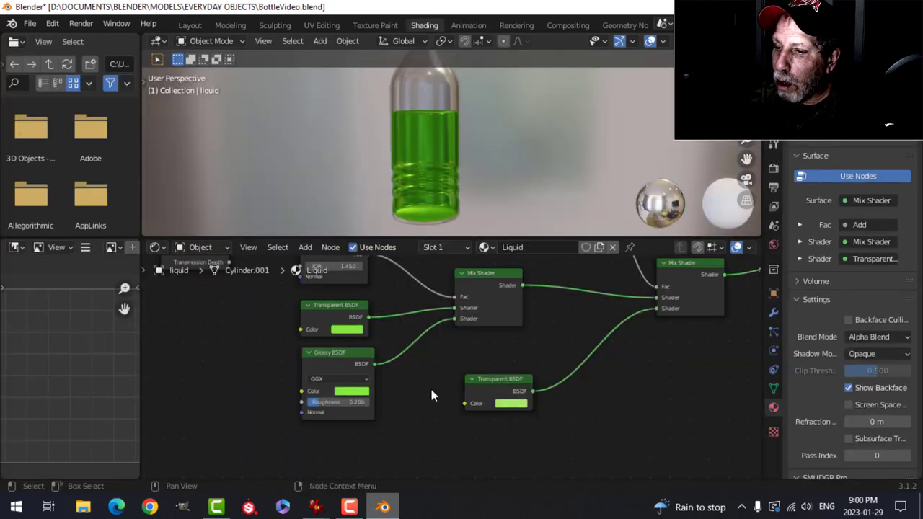
pyautogui.scroll(2, 400, 394)
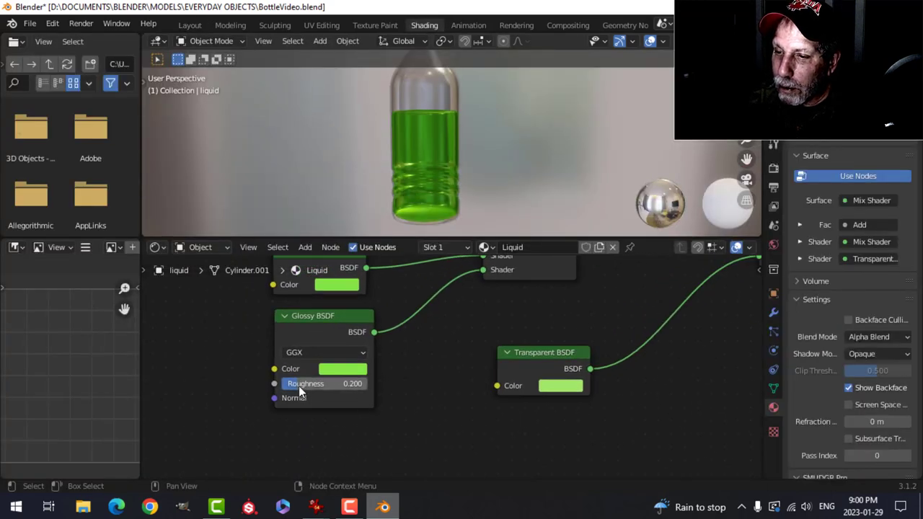
pyautogui.moveTo(299, 386); pyautogui.dragTo(323, 386)
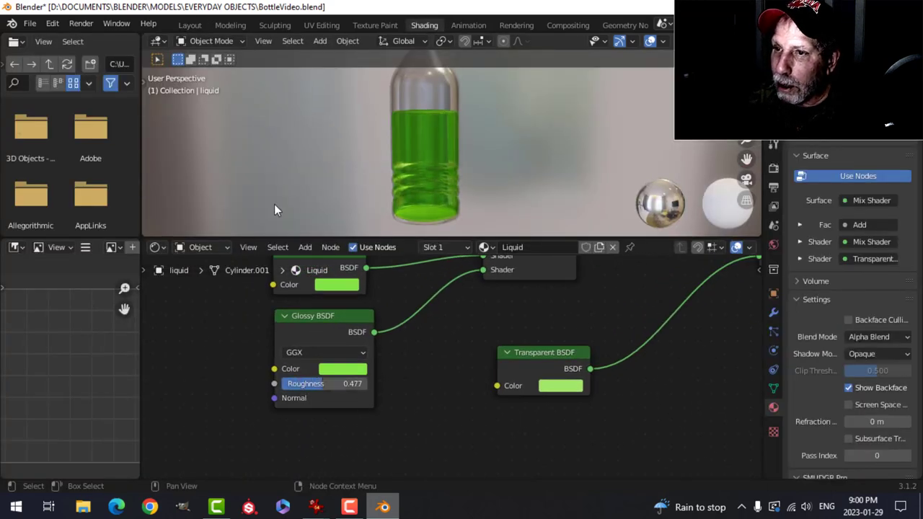
# Return to the Layout workspace and choose a different HDRI environment for the viewport's material preview lighting
pyautogui.click(186, 26)
pyautogui.moveTo(513, 191)
pyautogui.mouseDown(button='middle')
pyautogui.moveTo(400, 209)
pyautogui.moveTo(394, 153)
pyautogui.moveTo(497, 209)
pyautogui.moveTo(505, 202)
pyautogui.mouseUp(button='middle')
pyautogui.click(754, 41)
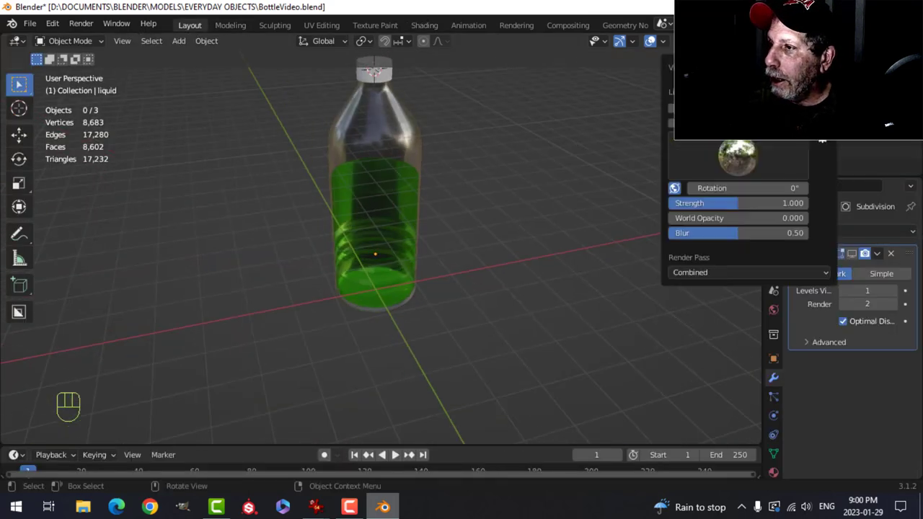
pyautogui.click(737, 156)
pyautogui.click(622, 205)
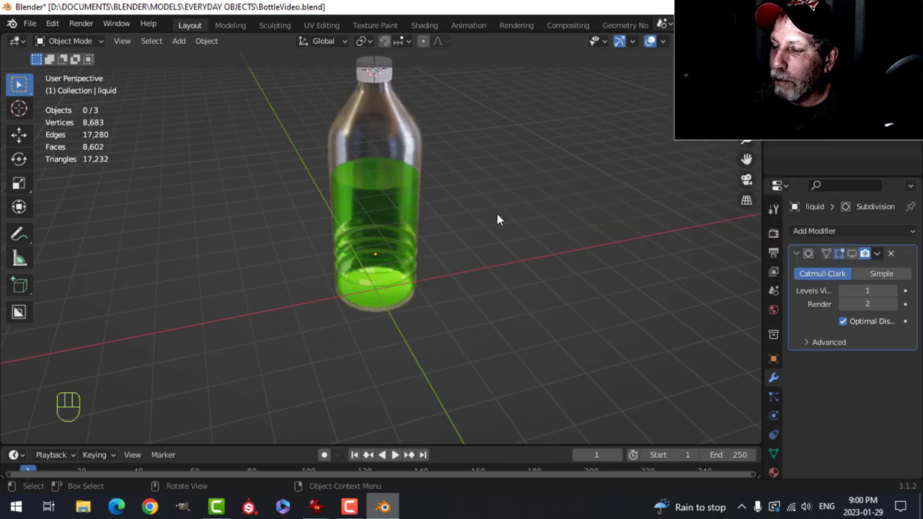
# Examine the bottle and liquid from several angles and distances with gizmos and overlays temporarily hidden
pyautogui.moveTo(497, 219); pyautogui.dragTo(594, 134, button='middle')
pyautogui.scroll(-2, 561, 207)
pyautogui.hotkey('alt', 'a')
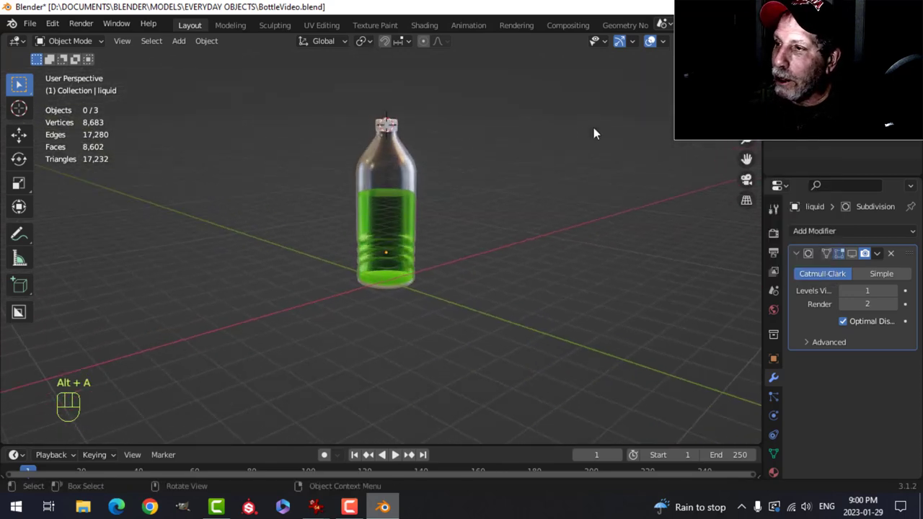
pyautogui.click(620, 41)
pyautogui.click(652, 41)
pyautogui.scroll(3, 564, 201)
pyautogui.moveTo(564, 201); pyautogui.dragTo(565, 227, button='middle')
pyautogui.scroll(-4, 499, 203)
pyautogui.click(623, 43)
pyautogui.click(648, 42)
pyautogui.scroll(3, 575, 197)
# Snap the 3D cursor to the bottle's central front vertical edge in Edit Mode, and deselect everything back in Object Mode
pyautogui.click(421, 197)
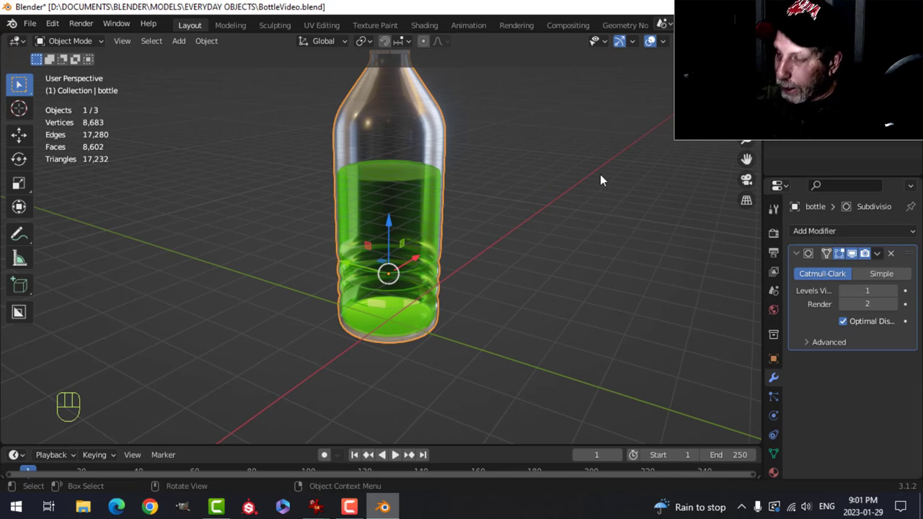
pyautogui.press('KP_1')
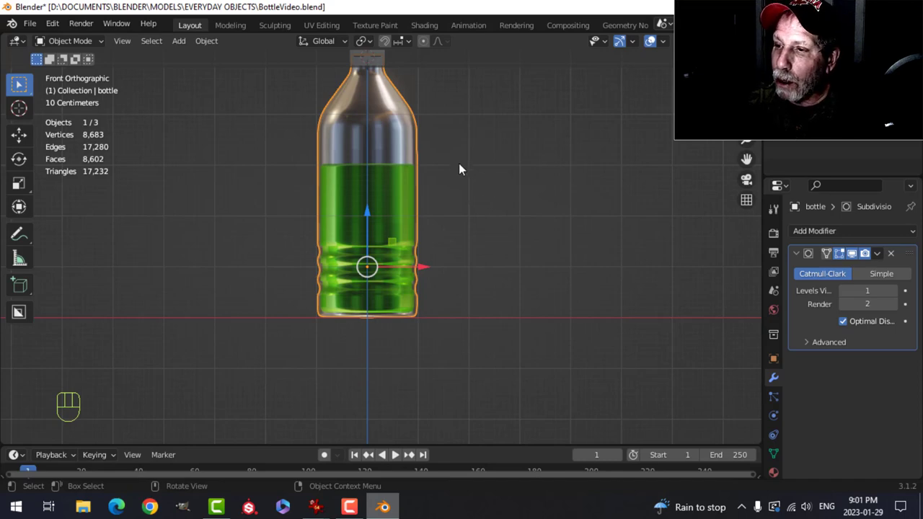
pyautogui.keyDown('shift'); pyautogui.moveTo(459, 169); pyautogui.dragTo(497, 170, button='middle'); pyautogui.keyUp('shift')
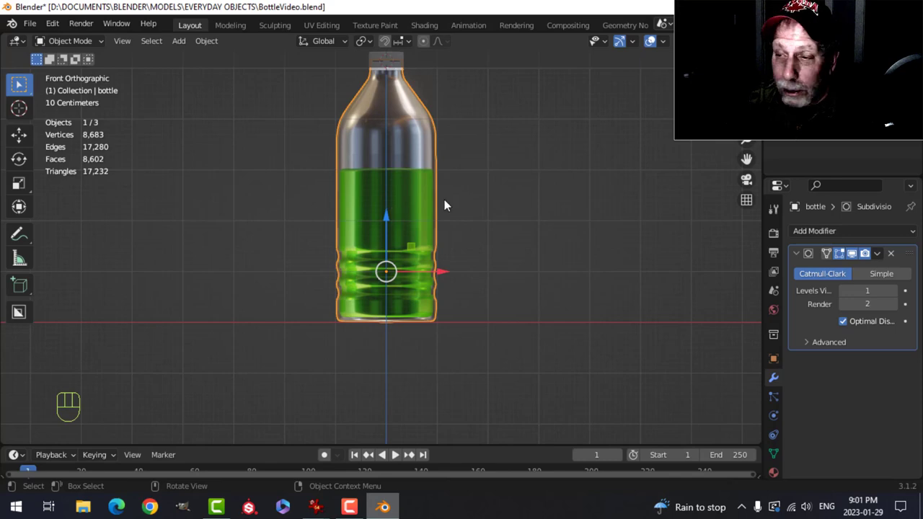
pyautogui.press('Tab')
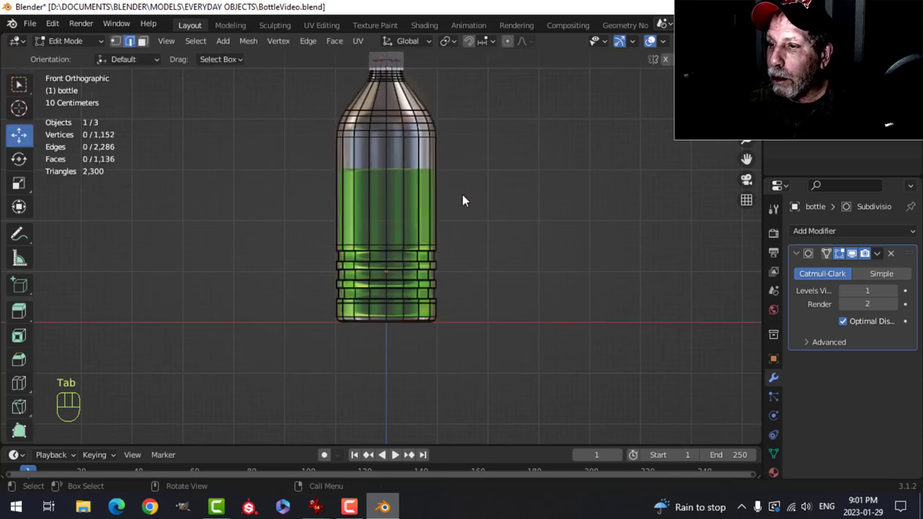
pyautogui.press('2')
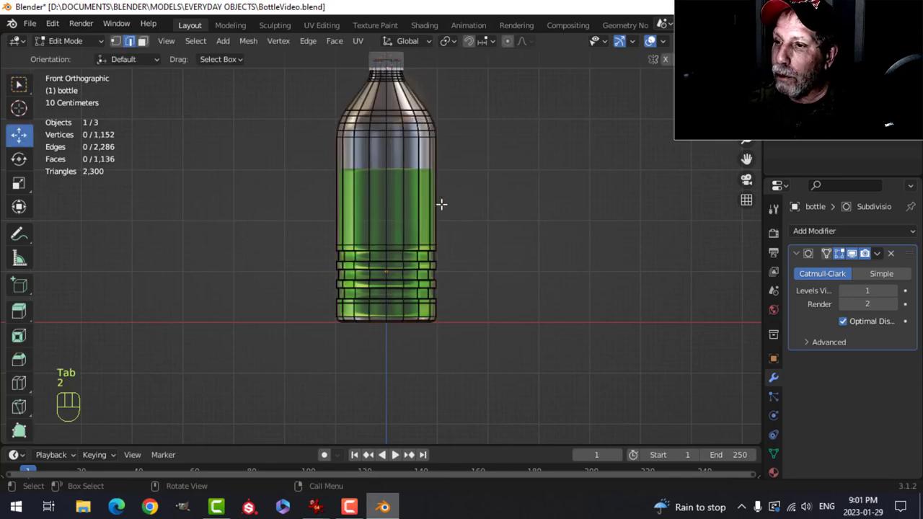
pyautogui.click(387, 199)
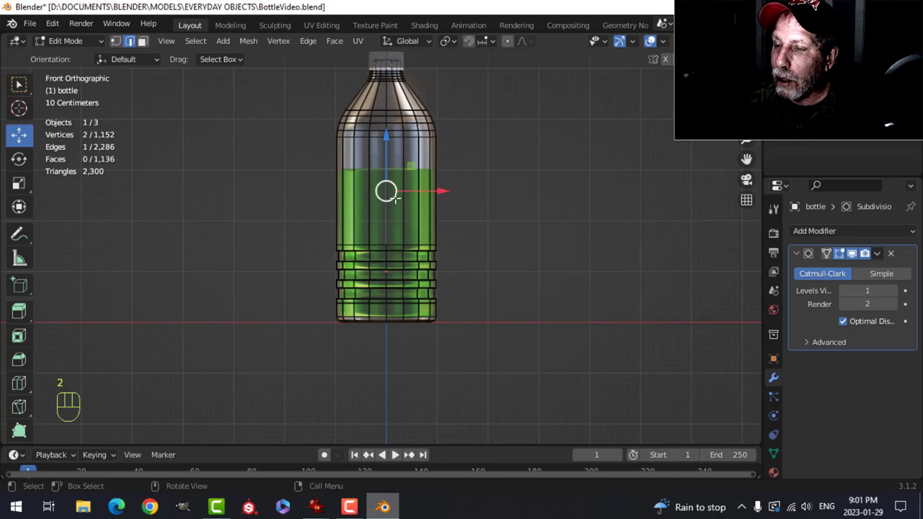
pyautogui.moveTo(511, 206); pyautogui.dragTo(483, 241, button='middle')
pyautogui.hotkey('shift', 's')
pyautogui.click(520, 288)
pyautogui.press('Tab')
pyautogui.hotkey('alt', 'a')
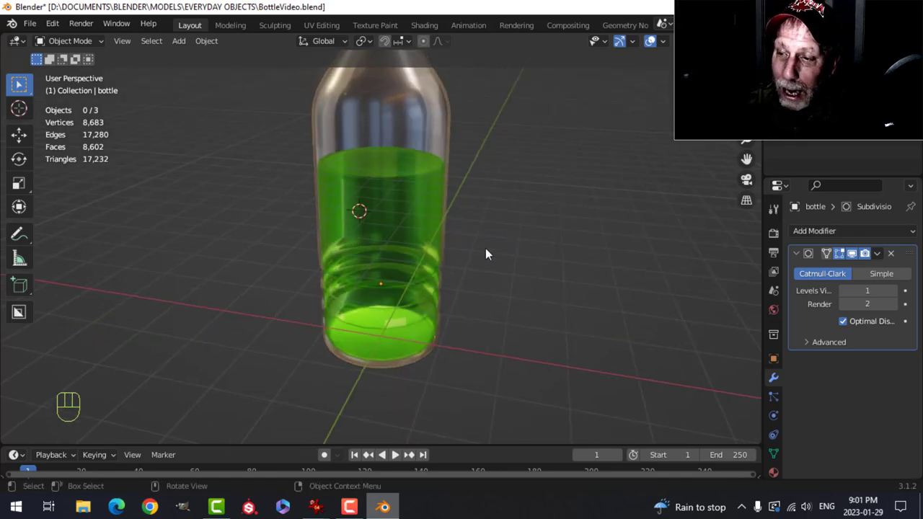
# Import the orange floor-cleaner promo poster JPG from the EVERYDAY OBJECTS reference images folder as an image plane at the 3D cursor
pyautogui.moveTo(513, 246); pyautogui.dragTo(475, 252, button='middle')
pyautogui.scroll(-4, 483, 253)
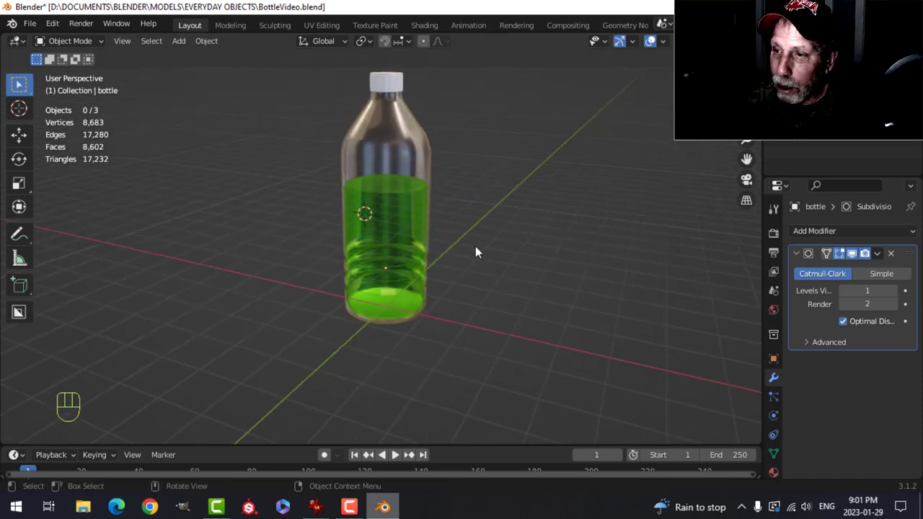
pyautogui.hotkey('shift', 'a')
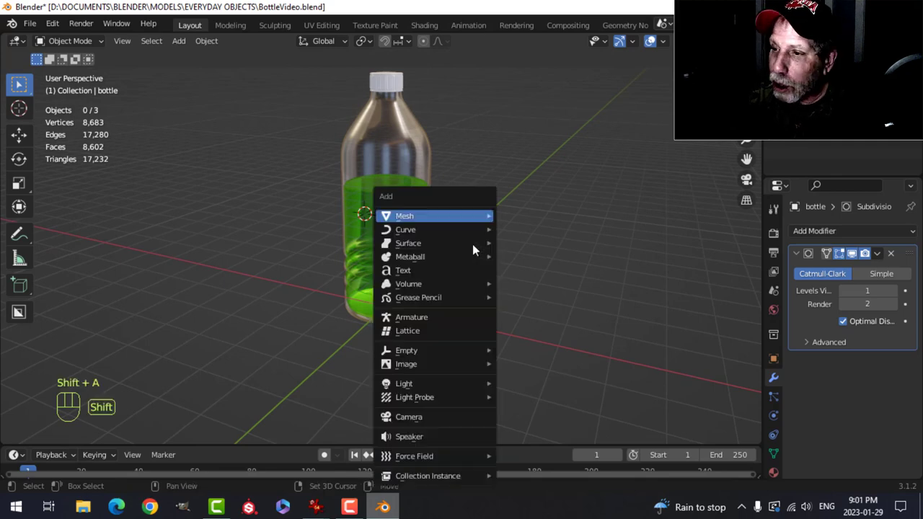
pyautogui.moveTo(446, 363)
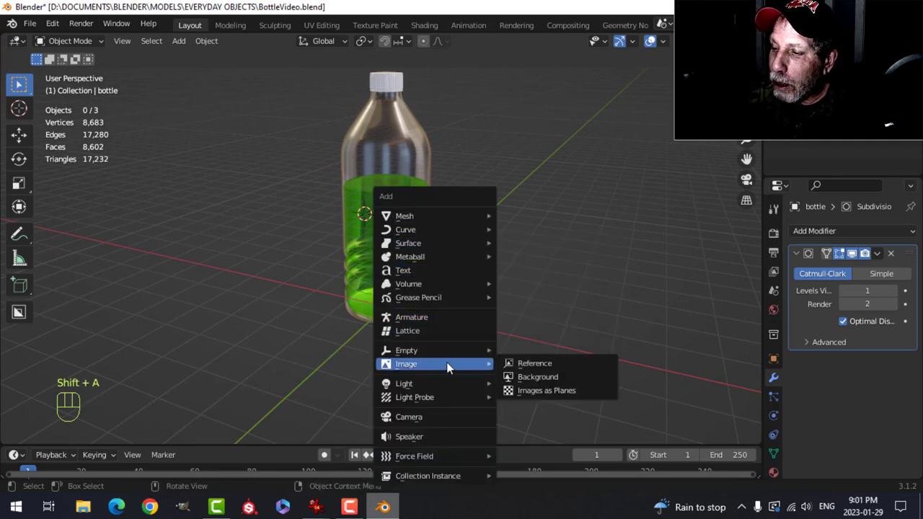
pyautogui.click(522, 390)
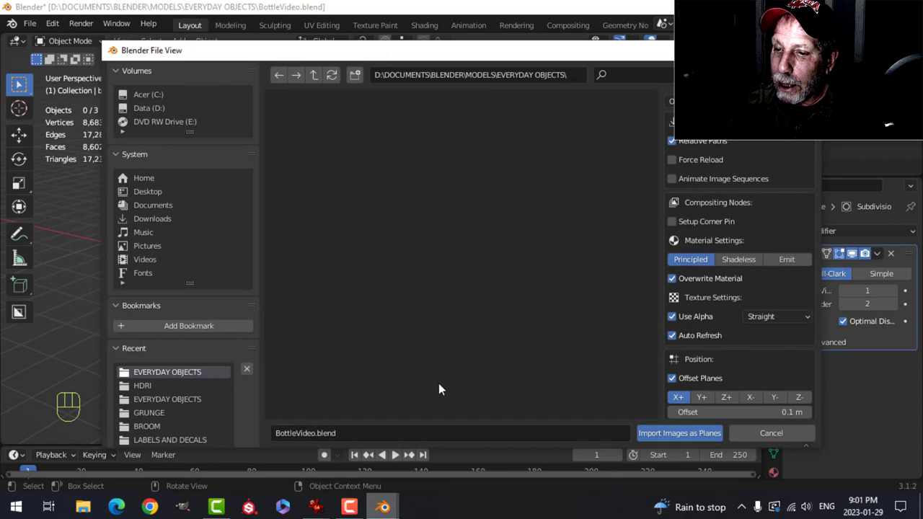
pyautogui.click(185, 398)
pyautogui.scroll(-5, 597, 220)
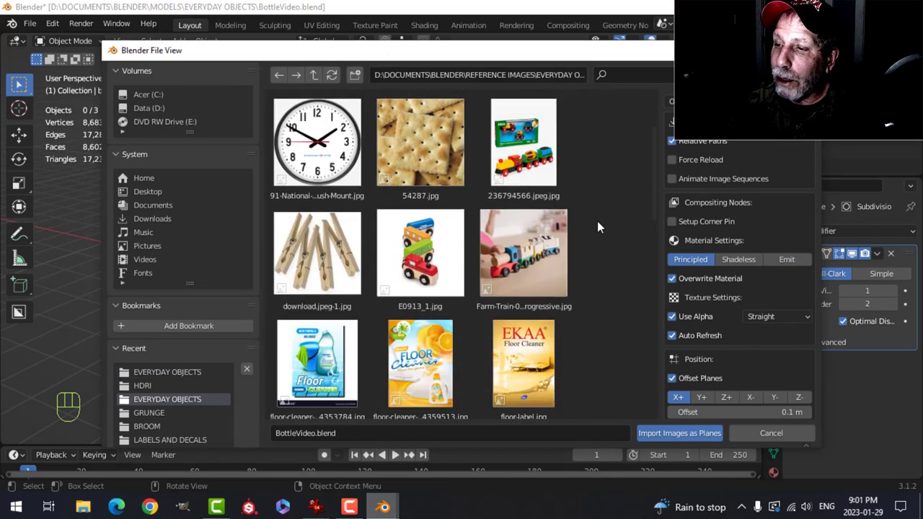
pyautogui.scroll(-1, 597, 228)
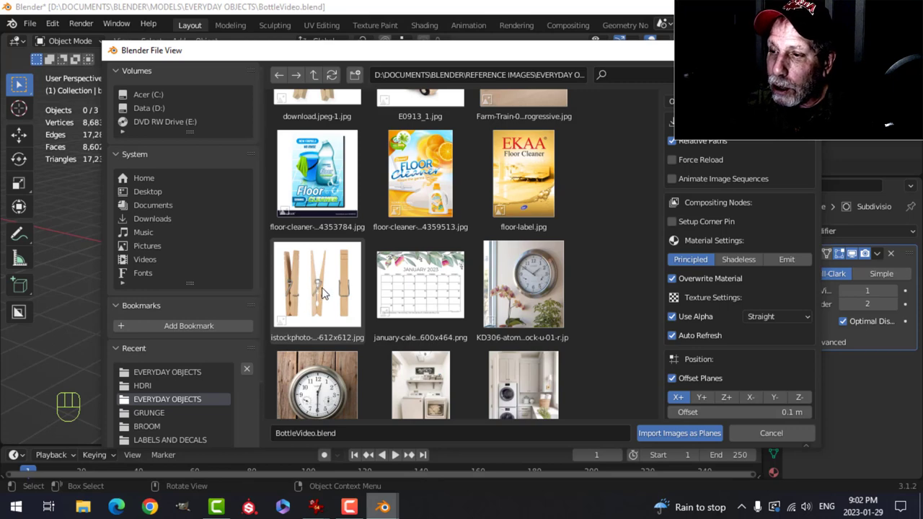
pyautogui.click(432, 195)
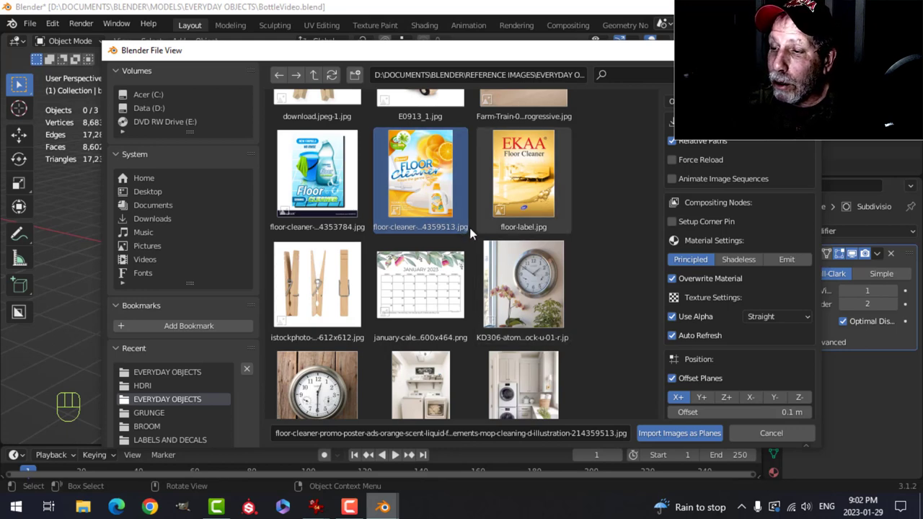
pyautogui.click(653, 433)
# Rotate the label image plane's mesh 90° about the global X axis in Edit Mode
pyautogui.scroll(5, 477, 275)
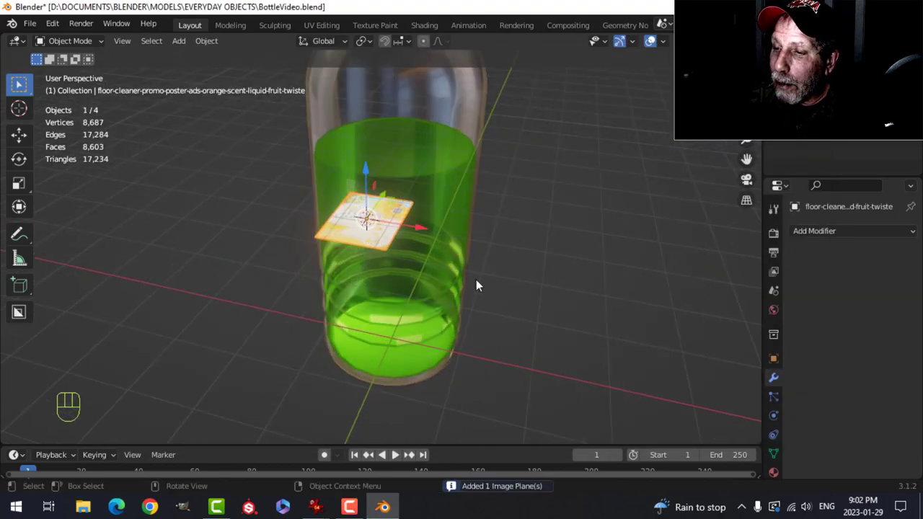
pyautogui.moveTo(476, 279); pyautogui.dragTo(486, 247, button='middle')
pyautogui.press('Tab')
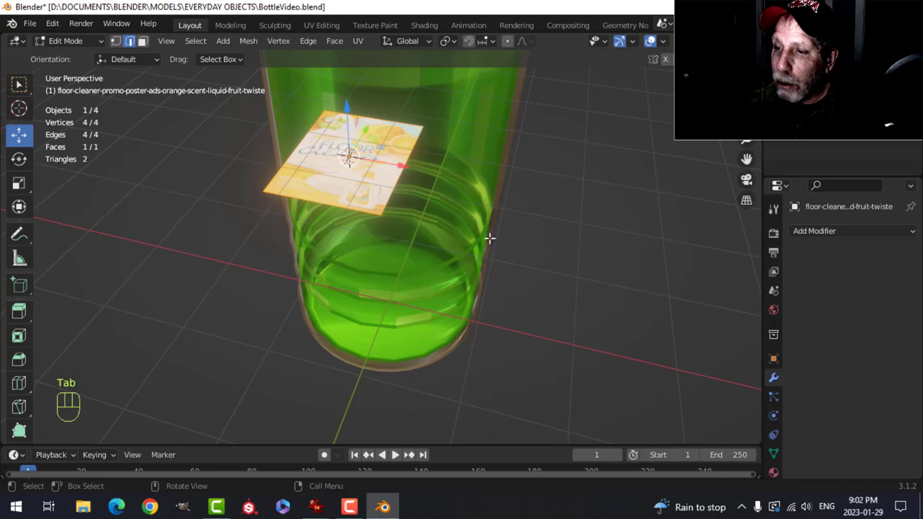
pyautogui.press('r')
pyautogui.press('x')
pyautogui.press('9')
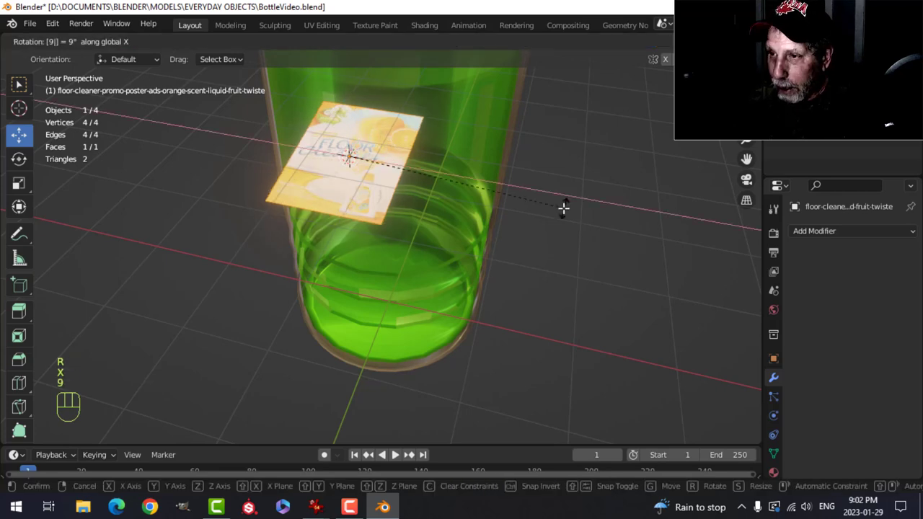
pyautogui.press('0')
pyautogui.click(563, 207)
# Scale the label plane's mesh up by about 2.3 in front view, and fine-tune it by about 0.96 to fit the bottle's straight section
pyautogui.press('KP_1')
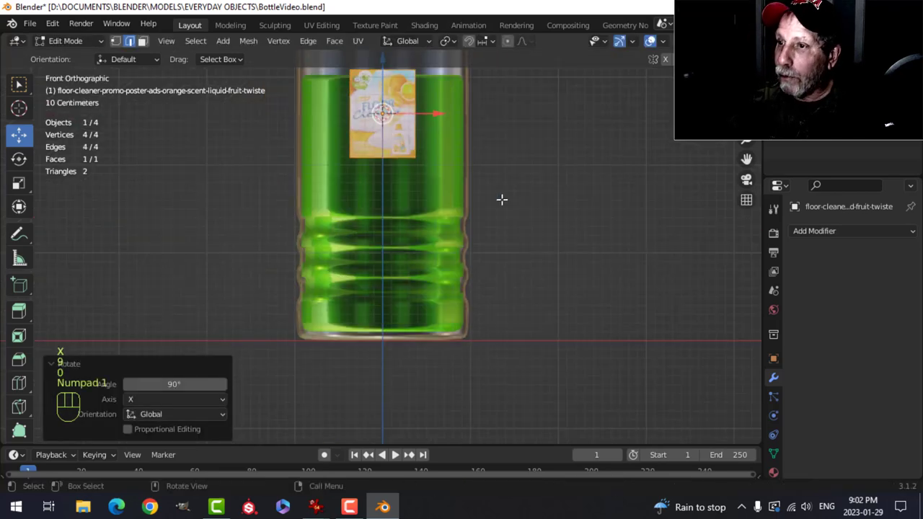
pyautogui.scroll(-3, 500, 200)
pyautogui.scroll(2, 484, 216)
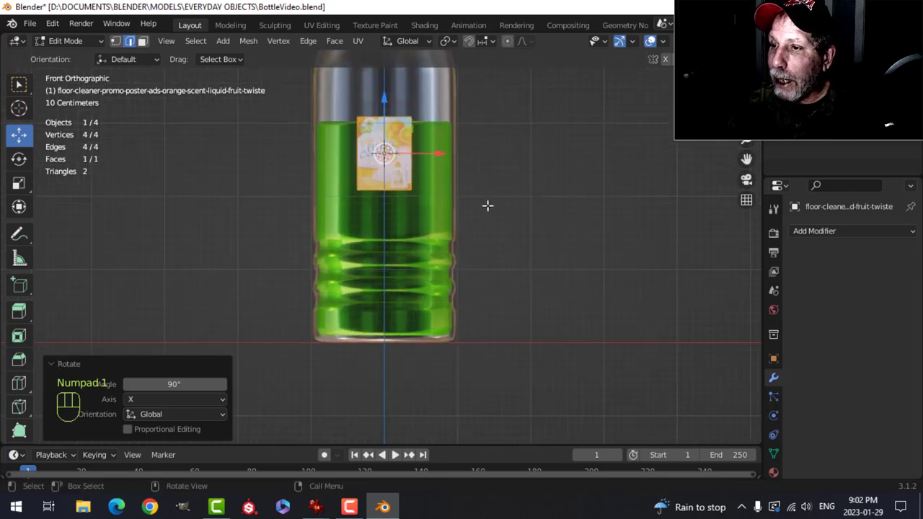
pyautogui.press('s')
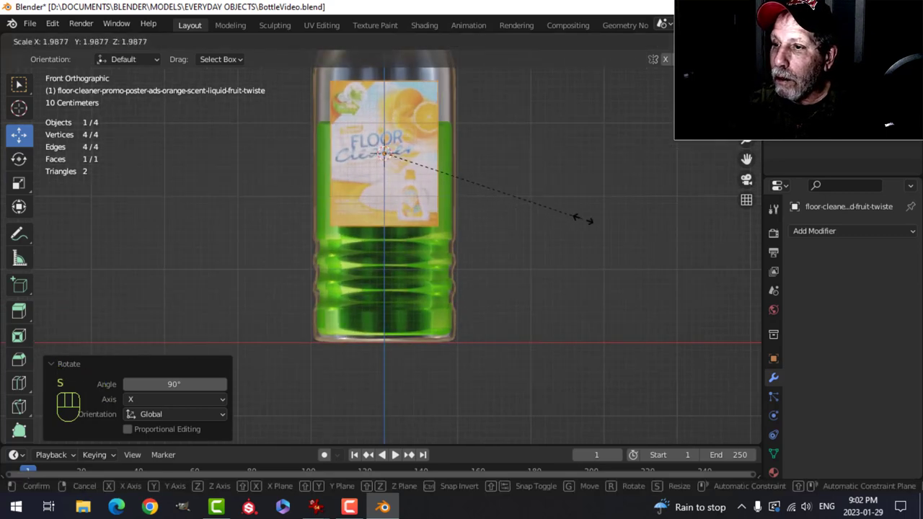
pyautogui.click(616, 227)
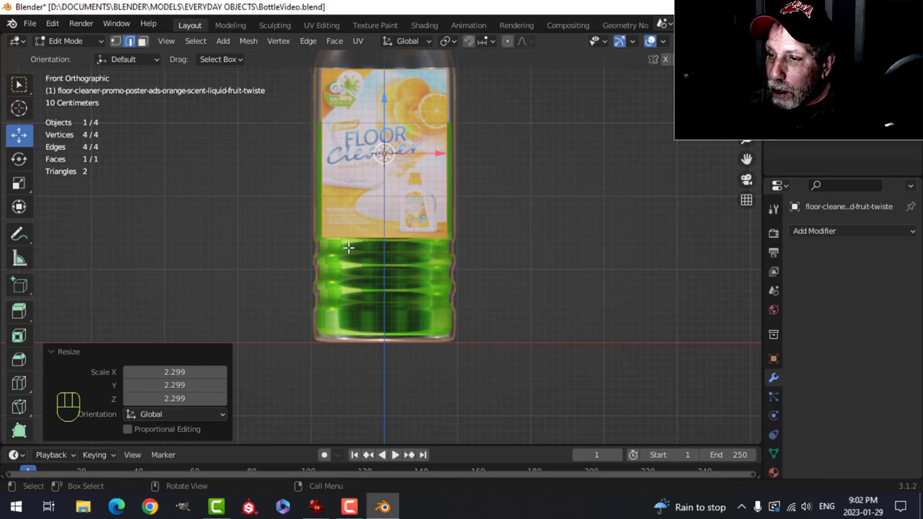
pyautogui.moveTo(462, 240); pyautogui.dragTo(439, 195, button='middle')
pyautogui.press('s')
pyautogui.click(471, 231)
pyautogui.scroll(3, 491, 186)
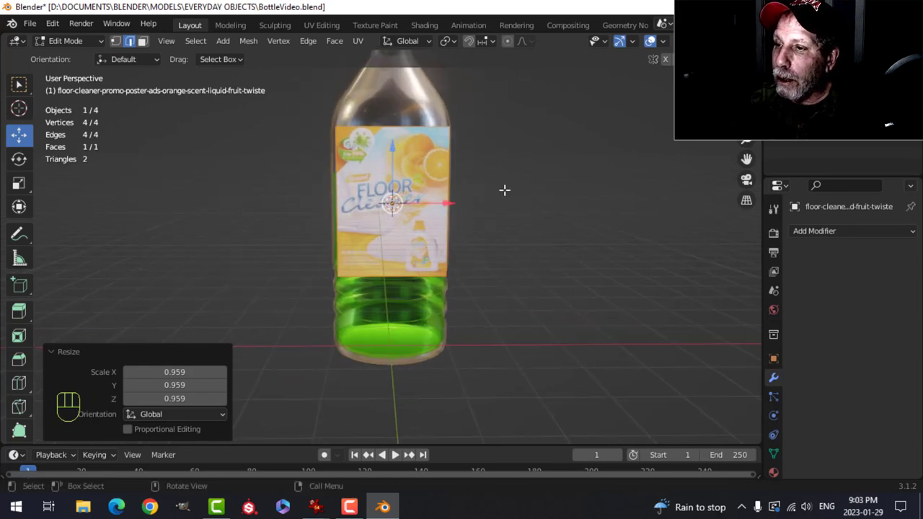
pyautogui.moveTo(505, 192); pyautogui.dragTo(328, 158, button='middle')
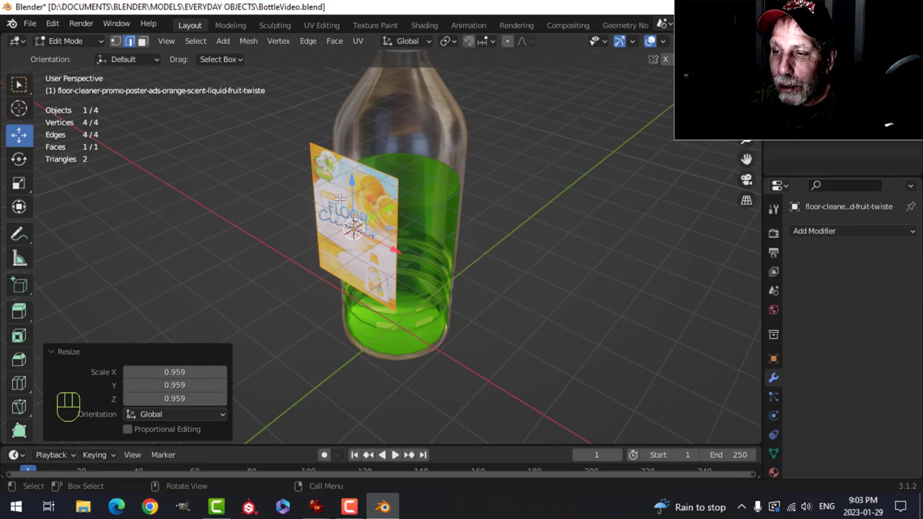
# Add 11 evenly spaced vertical loop cuts across the label plane
pyautogui.scroll(2, 406, 204)
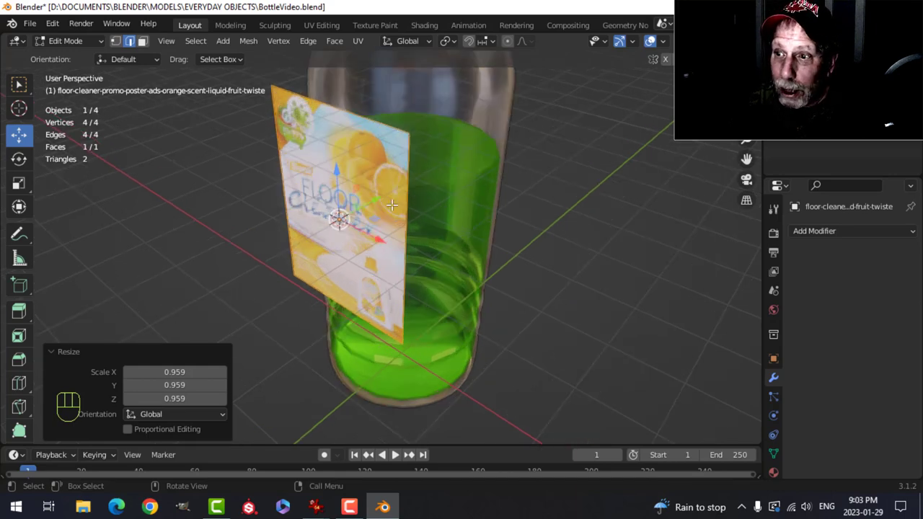
pyautogui.moveTo(406, 203); pyautogui.dragTo(411, 148, button='middle')
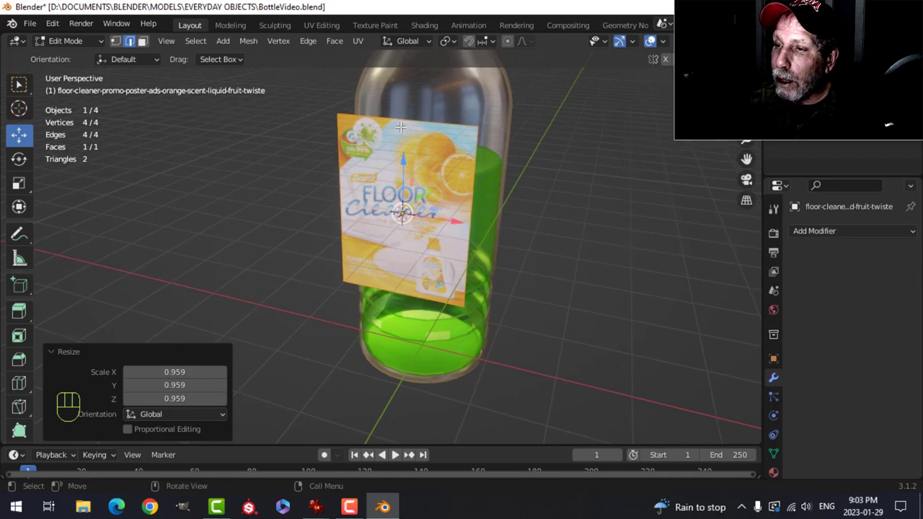
pyautogui.hotkey('ctrl', 'r')
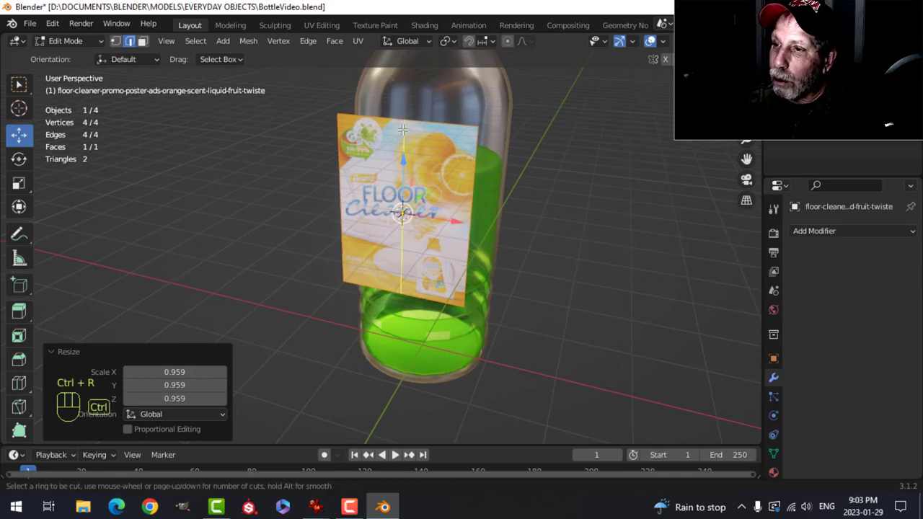
pyautogui.scroll(7, 402, 130)
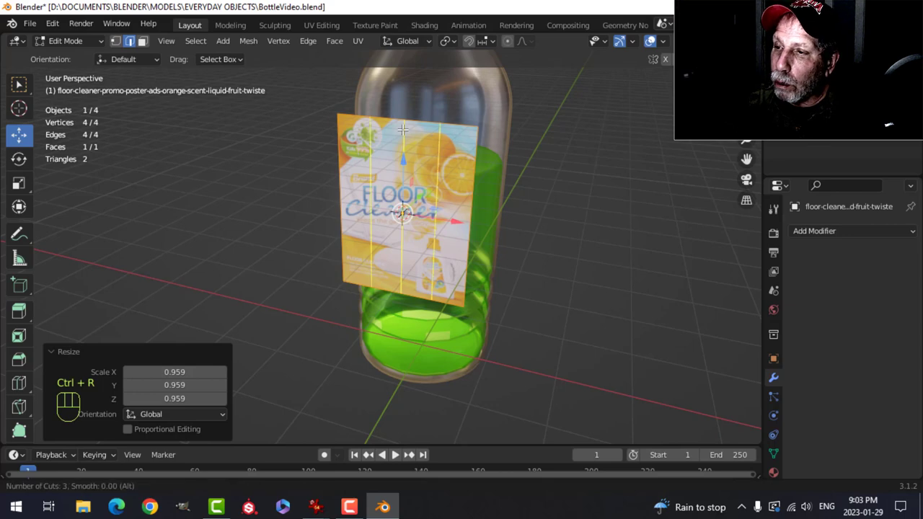
pyautogui.scroll(3, 402, 129)
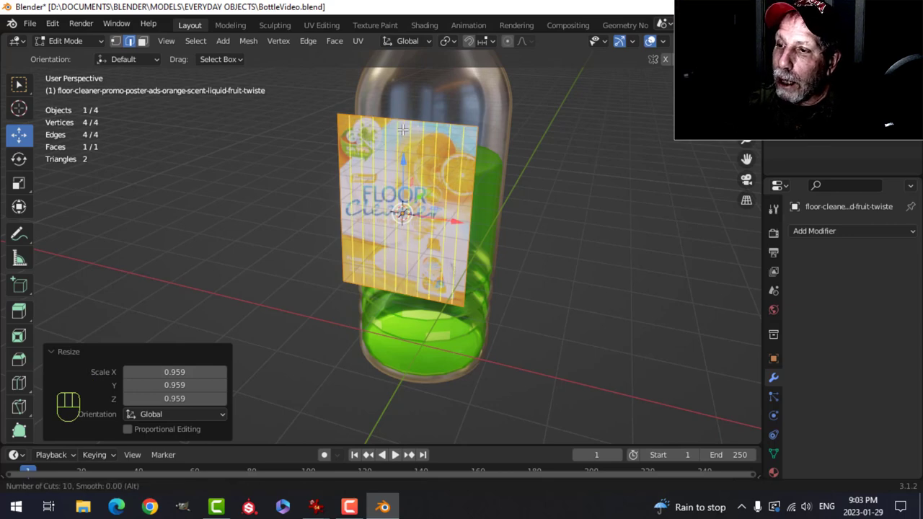
pyautogui.click(403, 130)
pyautogui.click(404, 131)
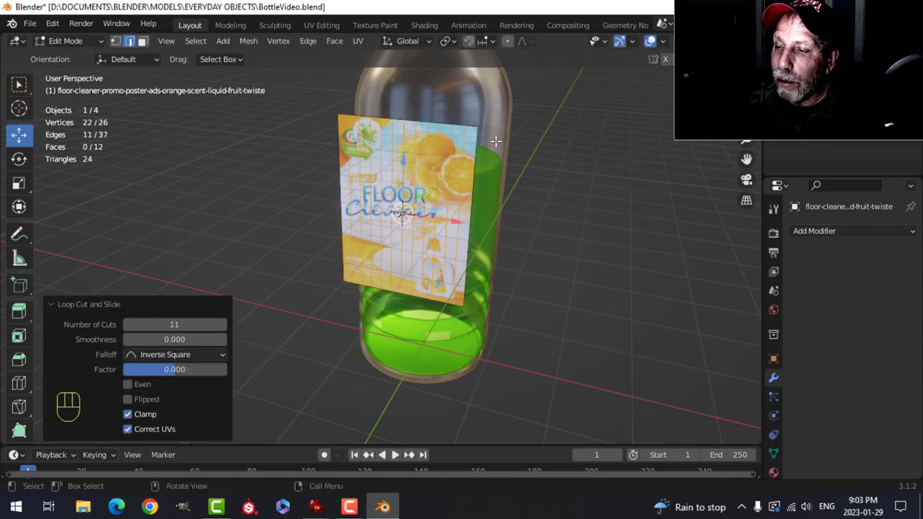
# Return to Object Mode and move the label plane about 0.057 m along negative Y, away from the bottle
pyautogui.press('Tab')
pyautogui.moveTo(567, 185); pyautogui.dragTo(516, 178, button='middle')
pyautogui.moveTo(483, 190); pyautogui.dragTo(419, 216, button='middle')
pyautogui.moveTo(388, 224); pyautogui.dragTo(381, 217)
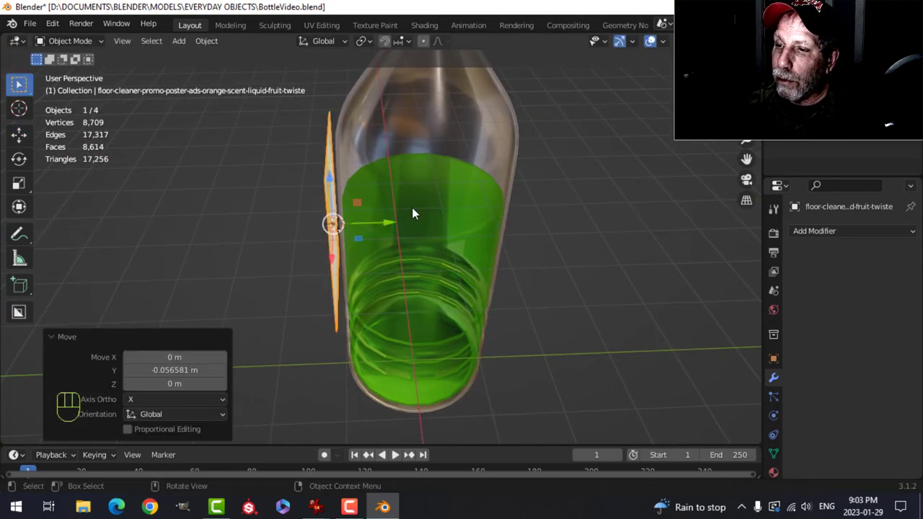
pyautogui.moveTo(414, 212); pyautogui.dragTo(498, 205, button='middle')
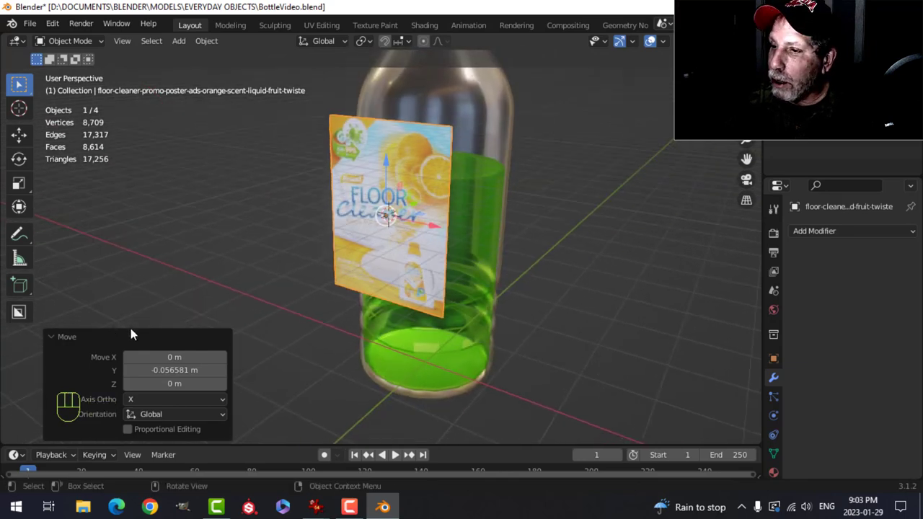
pyautogui.click(132, 339)
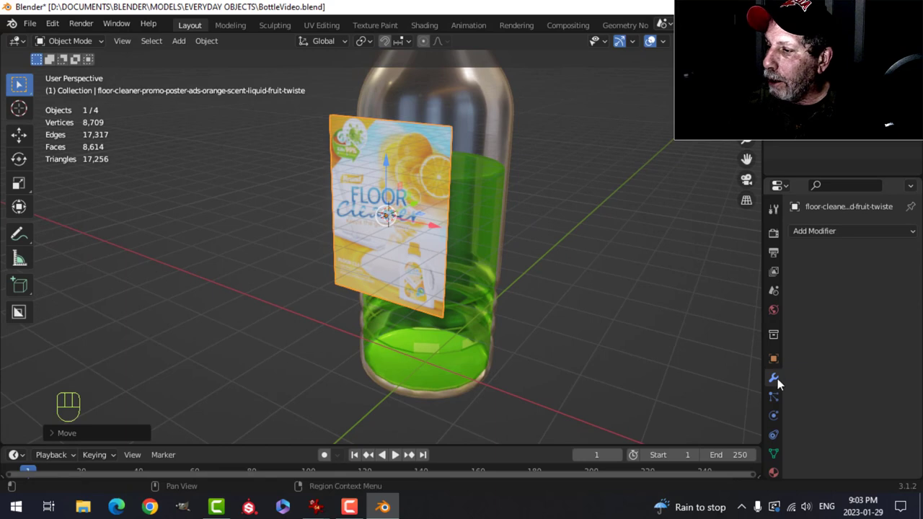
# Add a Shrinkwrap modifier to the label plane with the bottle as its target
pyautogui.click(820, 235)
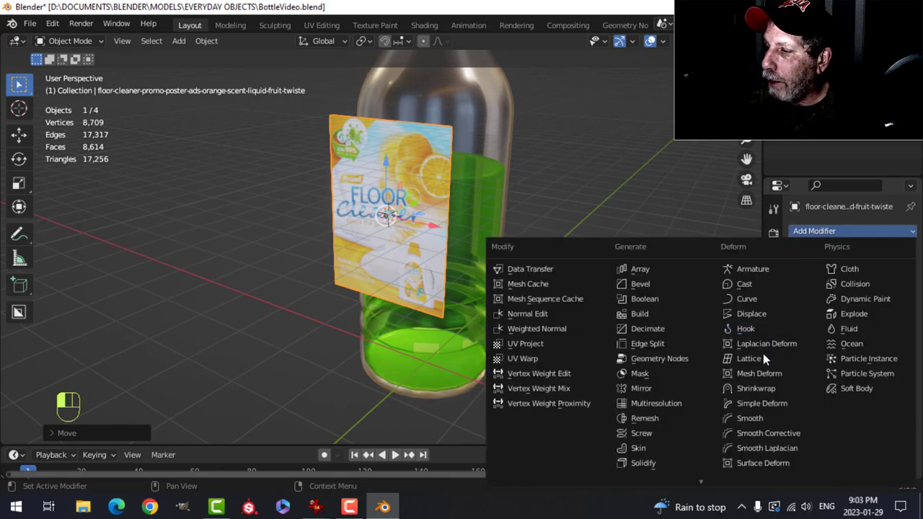
pyautogui.click(746, 385)
pyautogui.moveTo(633, 254); pyautogui.dragTo(610, 238, button='middle')
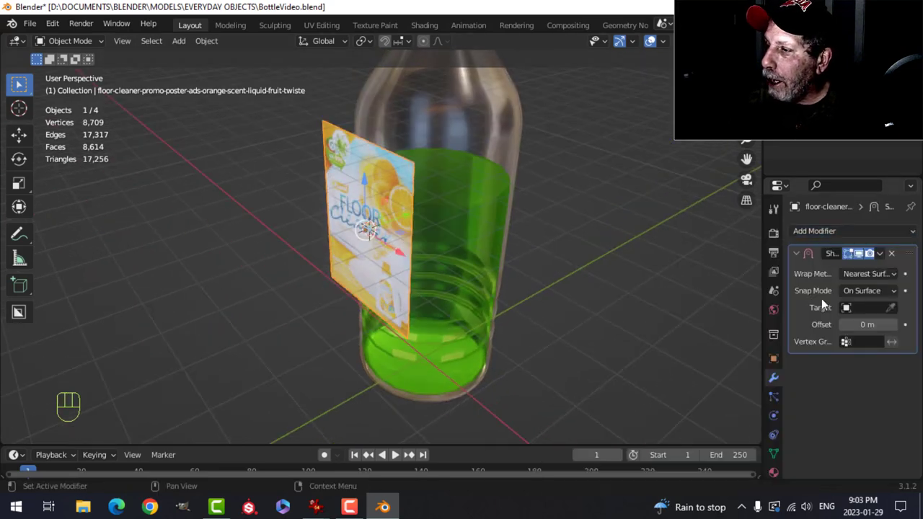
pyautogui.click(892, 309)
pyautogui.click(490, 222)
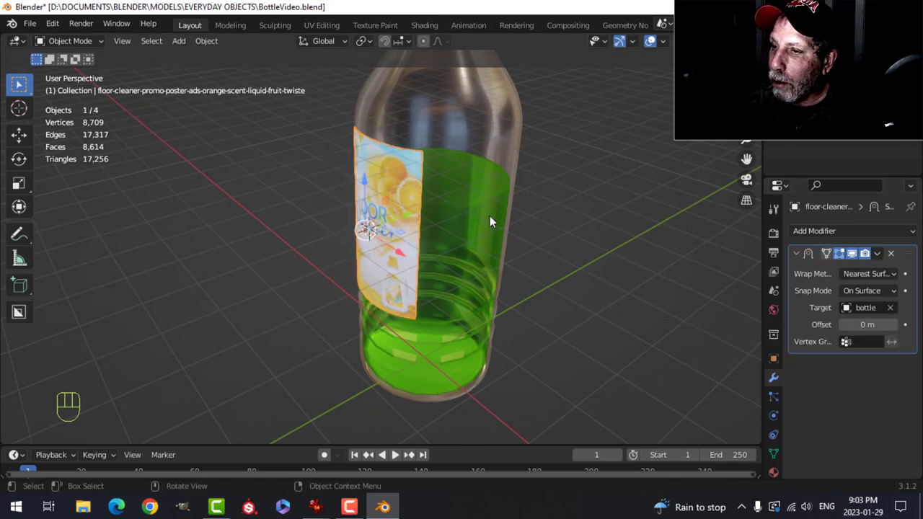
# Set the label's Shrinkwrap offset to 0.001 m
pyautogui.moveTo(514, 256); pyautogui.dragTo(615, 201, button='middle')
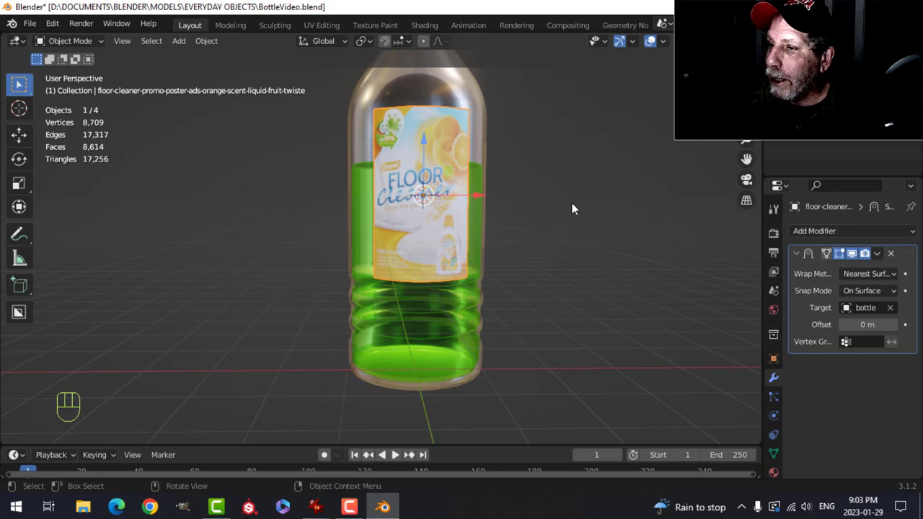
pyautogui.moveTo(572, 209); pyautogui.dragTo(574, 235, button='middle')
pyautogui.scroll(2, 565, 231)
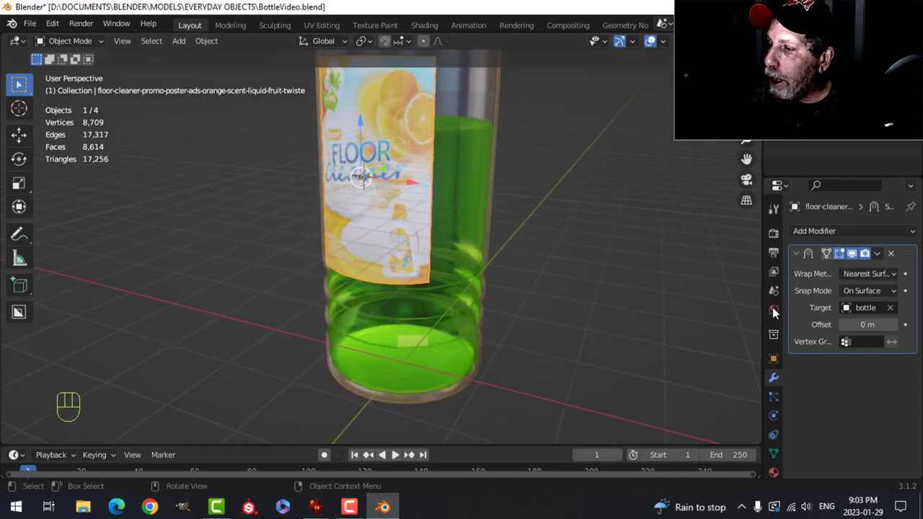
pyautogui.click(844, 324)
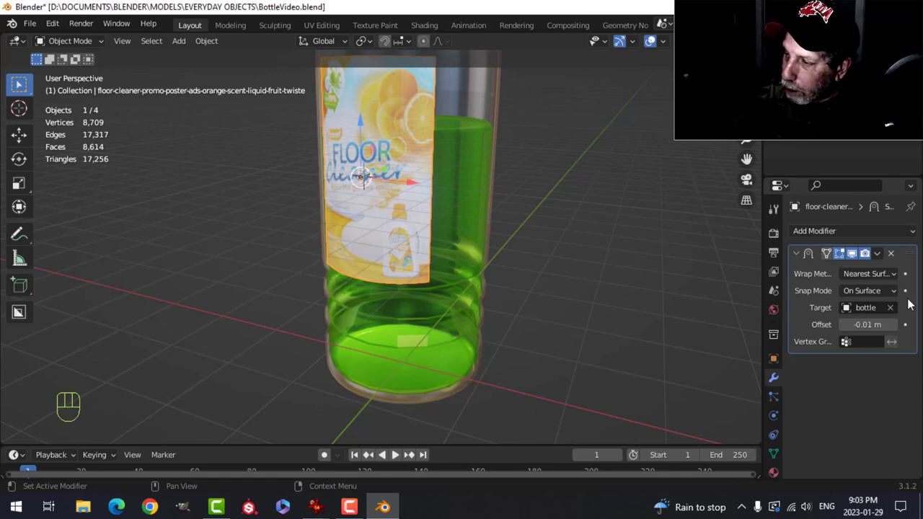
pyautogui.click(868, 324)
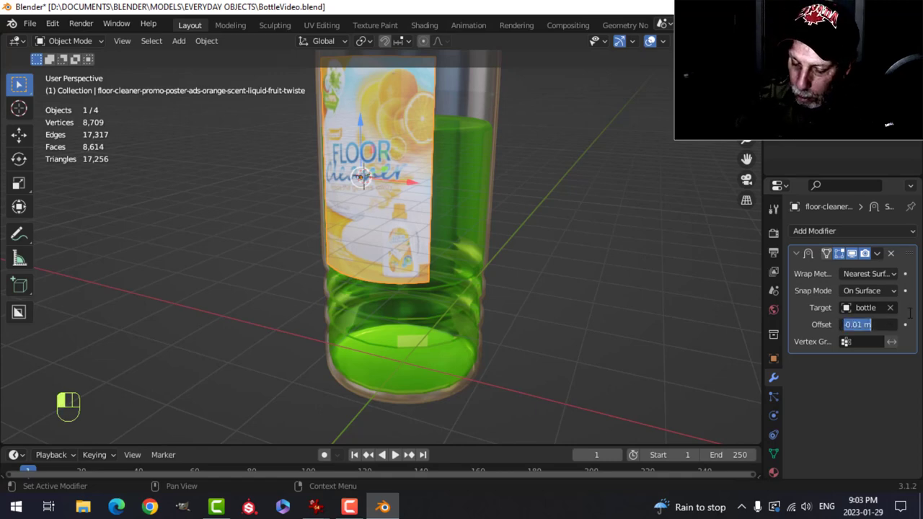
pyautogui.press('Return')
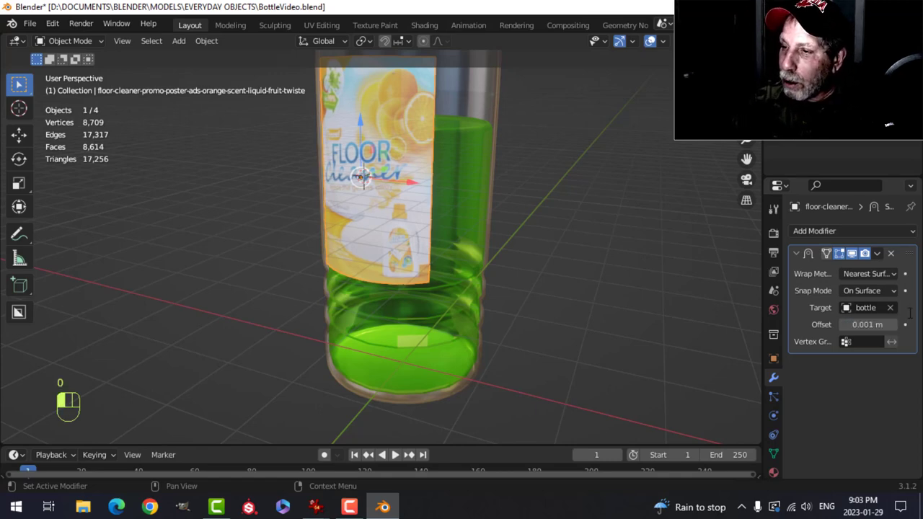
# Deselect the label to check how it wraps around the bottle, and select it again
pyautogui.moveTo(609, 270); pyautogui.dragTo(389, 173, button='middle')
pyautogui.rightClick(406, 148)
pyautogui.hotkey('alt', 'a')
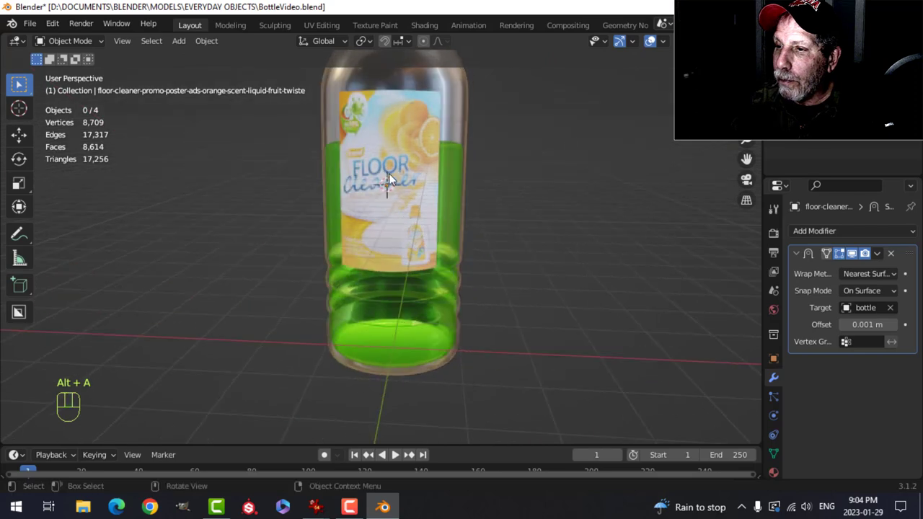
pyautogui.click(388, 173)
pyautogui.click(402, 164)
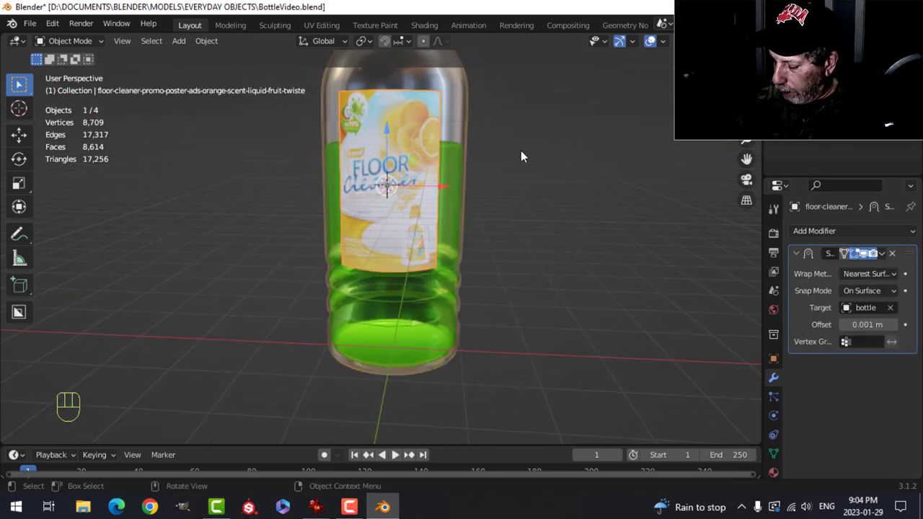
# Scale the label's whole mesh by about 1.9 along X in front view, and return to Object Mode
pyautogui.press('KP_1')
pyautogui.keyDown('shift'); pyautogui.moveTo(543, 170); pyautogui.dragTo(522, 211, button='middle'); pyautogui.keyUp('shift')
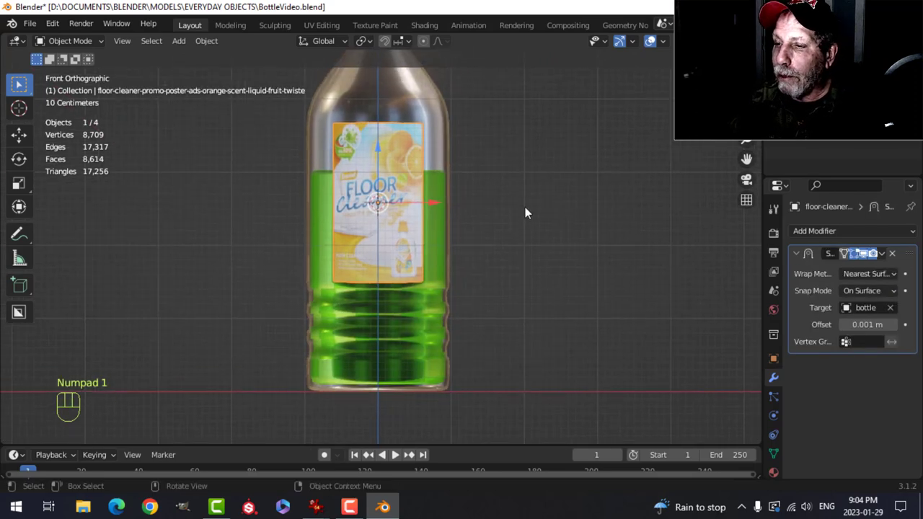
pyautogui.press('Tab')
pyautogui.press('a')
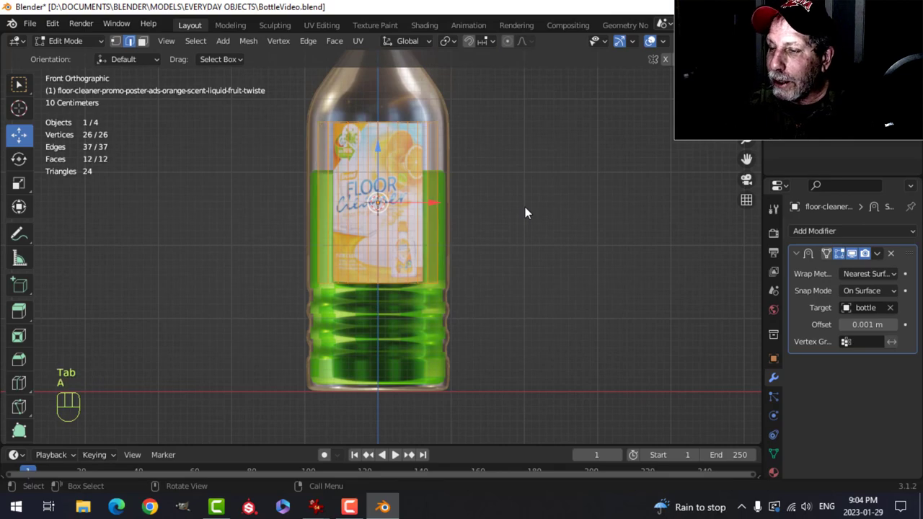
pyautogui.moveTo(525, 211); pyautogui.dragTo(374, 279, button='middle')
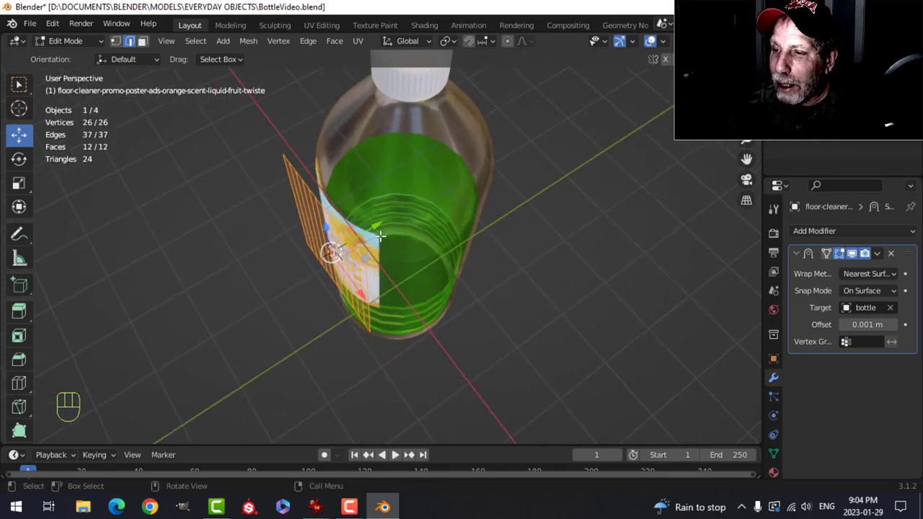
pyautogui.moveTo(618, 290); pyautogui.dragTo(613, 196, button='middle')
pyautogui.press('KP_1')
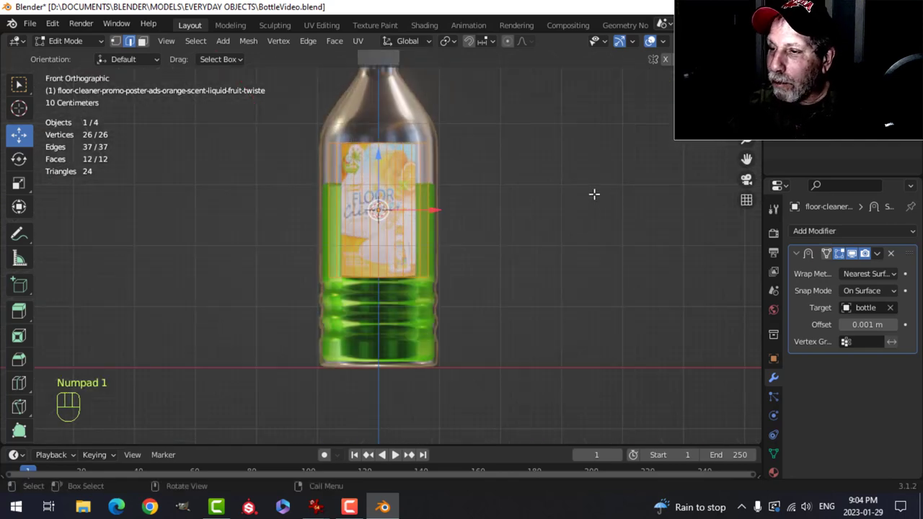
pyautogui.scroll(1, 582, 227)
pyautogui.press('s')
pyautogui.press('x')
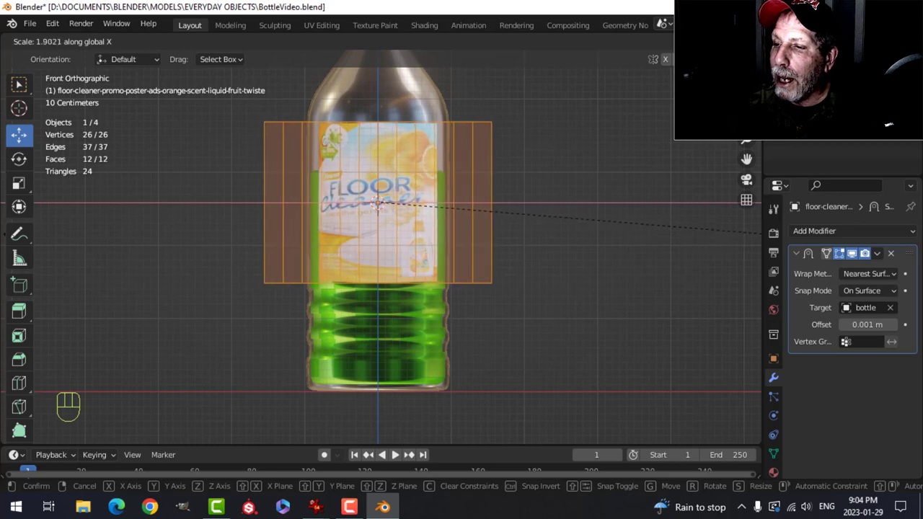
pyautogui.click(16, 240)
pyautogui.press('Tab')
# Inspect the widened label on the bottle with gizmos and overlays hidden, and show them again
pyautogui.moveTo(598, 173); pyautogui.dragTo(593, 153, button='middle')
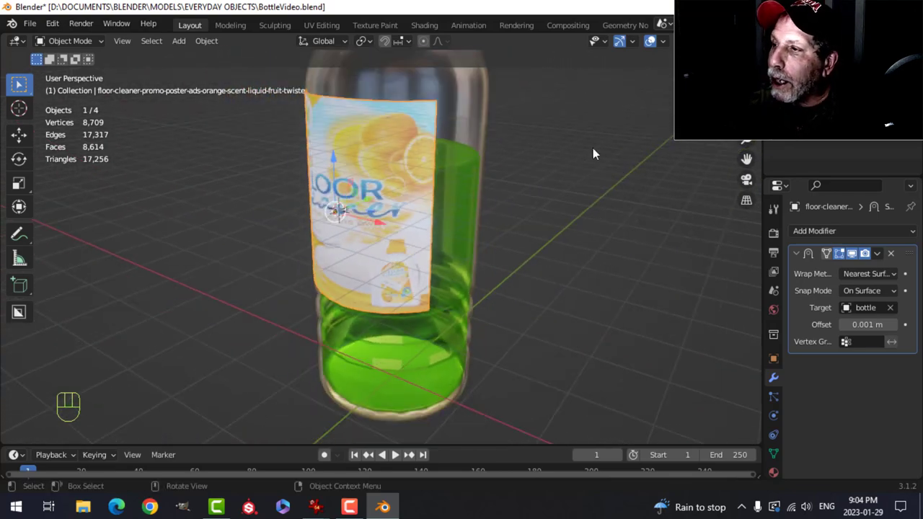
pyautogui.click(619, 40)
pyautogui.click(650, 41)
pyautogui.moveTo(640, 68); pyautogui.dragTo(395, 202, button='middle')
pyautogui.click(395, 202)
pyautogui.press('Tab')
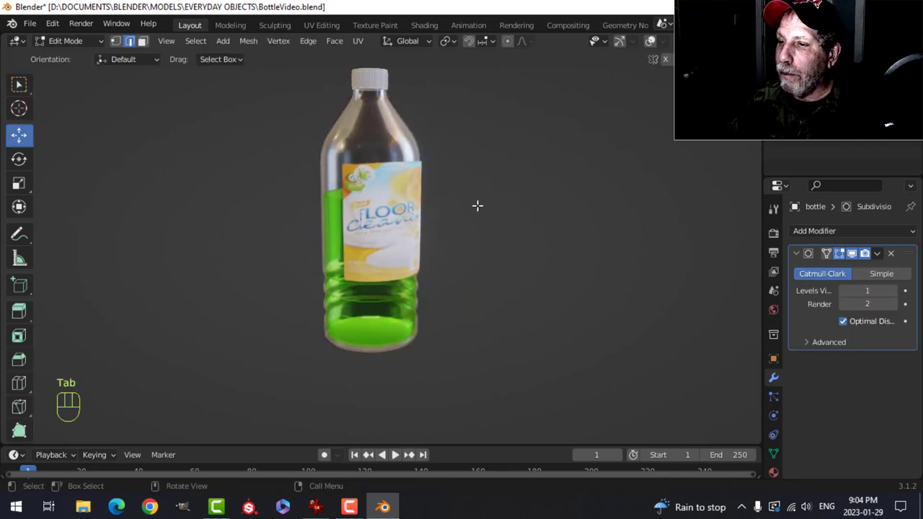
pyautogui.press('Tab')
pyautogui.click(620, 41)
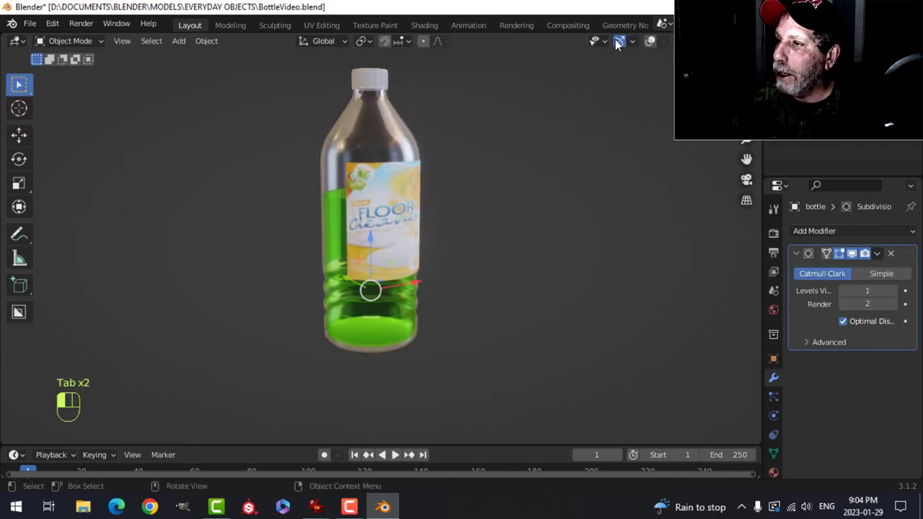
pyautogui.click(650, 41)
# Scale the label's whole mesh by about 0.93 along Z in Edit Mode, and return to Object Mode
pyautogui.press('Tab')
pyautogui.press('a')
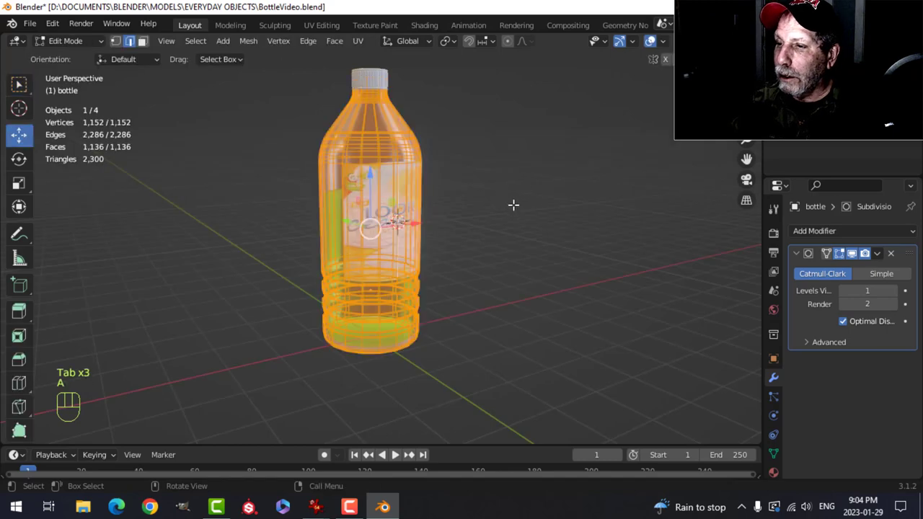
pyautogui.press('Tab')
pyautogui.click(384, 198)
pyautogui.press('Tab')
pyautogui.moveTo(538, 216); pyautogui.dragTo(380, 155, button='middle')
pyautogui.press('a')
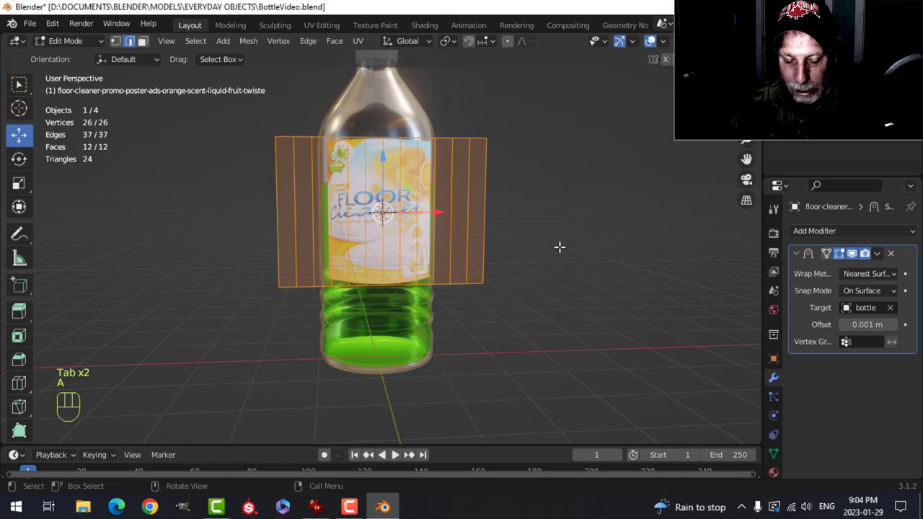
pyautogui.press('s')
pyautogui.press('z')
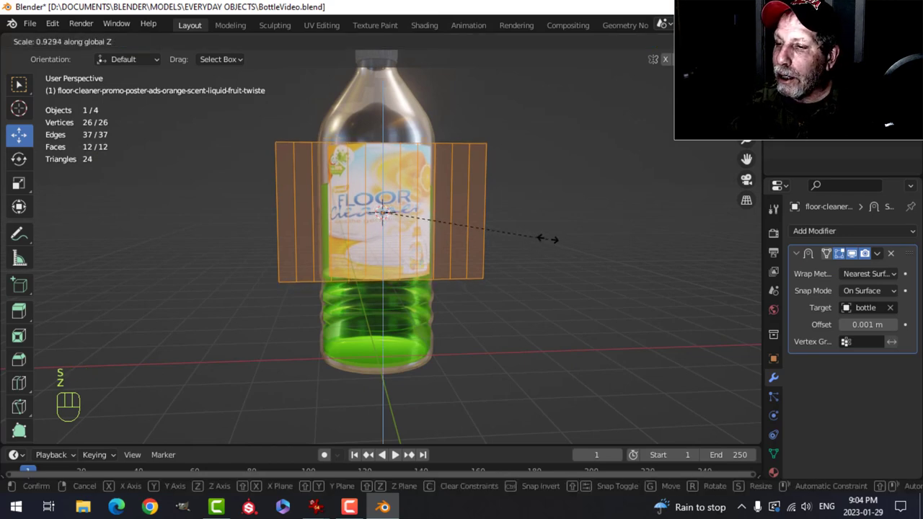
pyautogui.click(544, 236)
pyautogui.press('Tab')
# Deselect everything and inspect the shortened label without gizmos and overlays, and turn both back on
pyautogui.moveTo(562, 213); pyautogui.dragTo(626, 94, button='middle')
pyautogui.hotkey('alt', 'a')
pyautogui.click(620, 41)
pyautogui.click(650, 40)
pyautogui.moveTo(454, 173); pyautogui.dragTo(457, 264, button='middle')
pyautogui.click(384, 187)
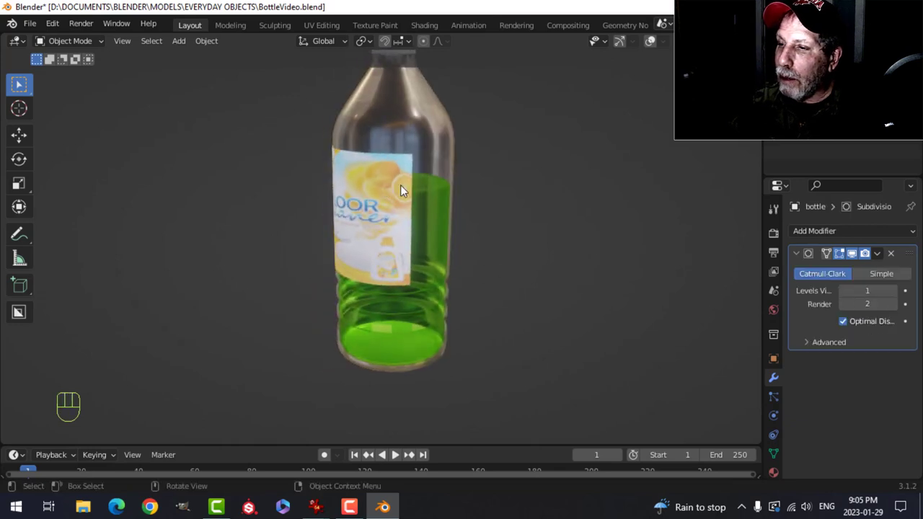
pyautogui.click(397, 177)
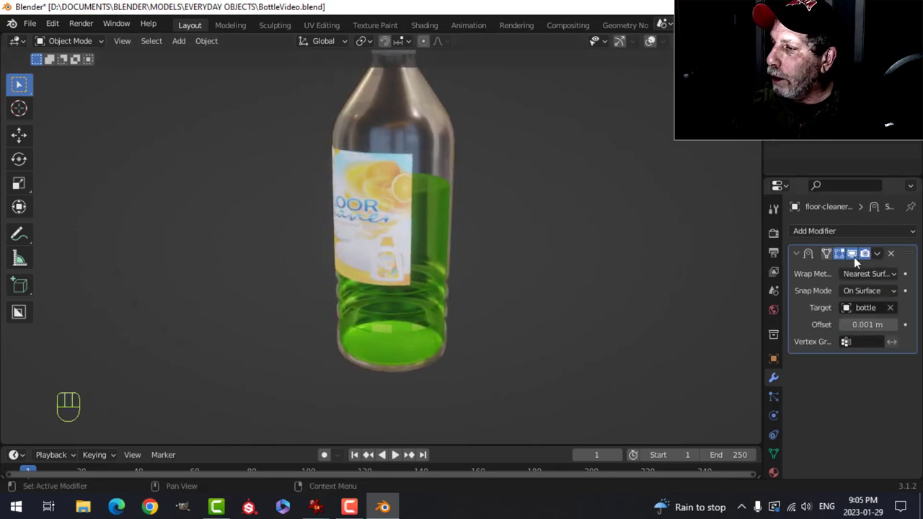
pyautogui.click(425, 144)
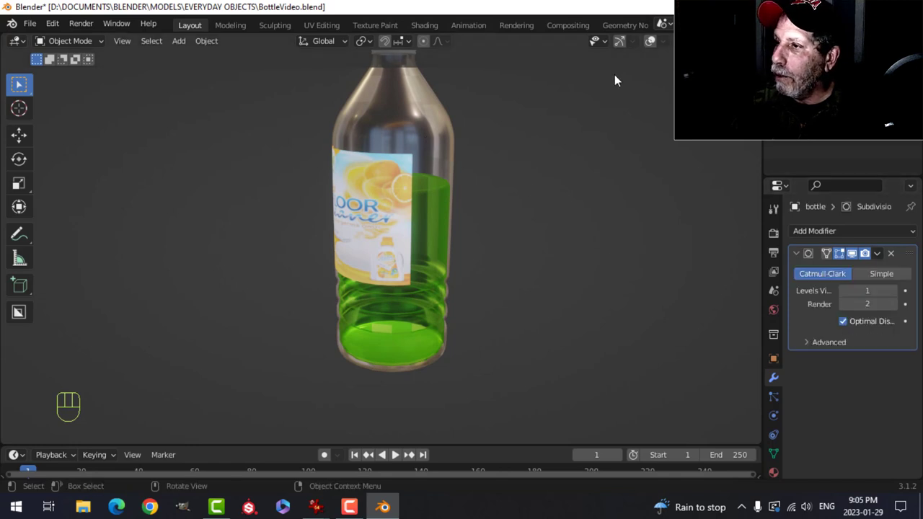
pyautogui.click(618, 42)
pyautogui.click(652, 42)
# Apply the Shrinkwrap modifier on the label
pyautogui.click(420, 161)
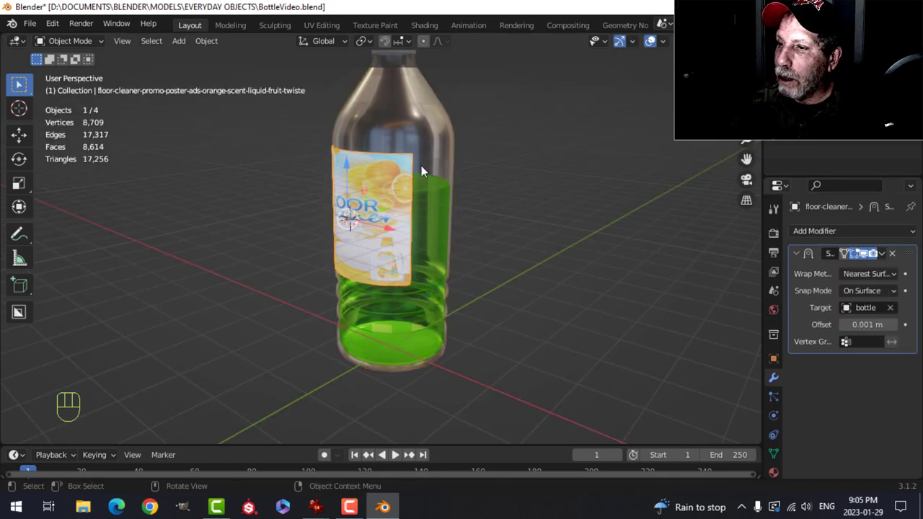
pyautogui.click(879, 254)
pyautogui.click(856, 268)
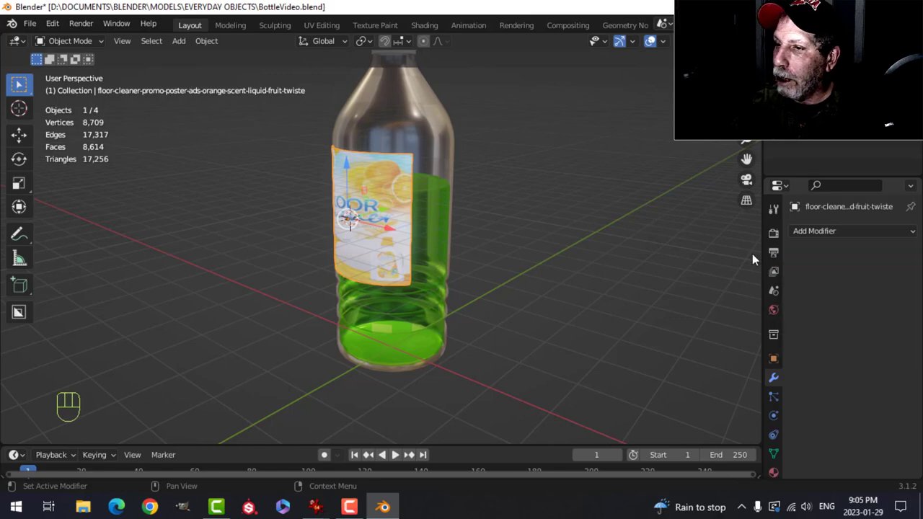
# Inspect the applied label around the bottle with everything deselected, and select the label again
pyautogui.moveTo(482, 206); pyautogui.dragTo(430, 205, button='middle')
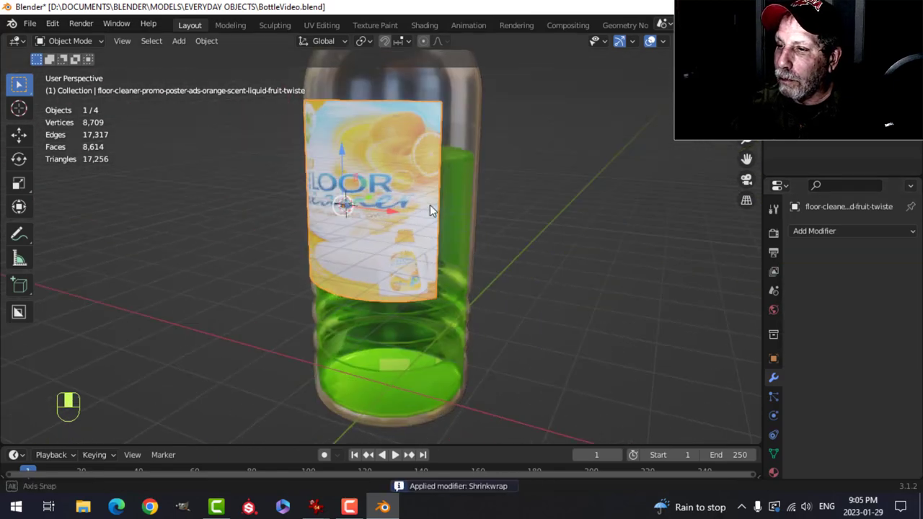
pyautogui.hotkey('alt', 'a')
pyautogui.moveTo(374, 268); pyautogui.dragTo(454, 251, button='middle')
pyautogui.click(442, 245)
pyautogui.scroll(-4, 386, 202)
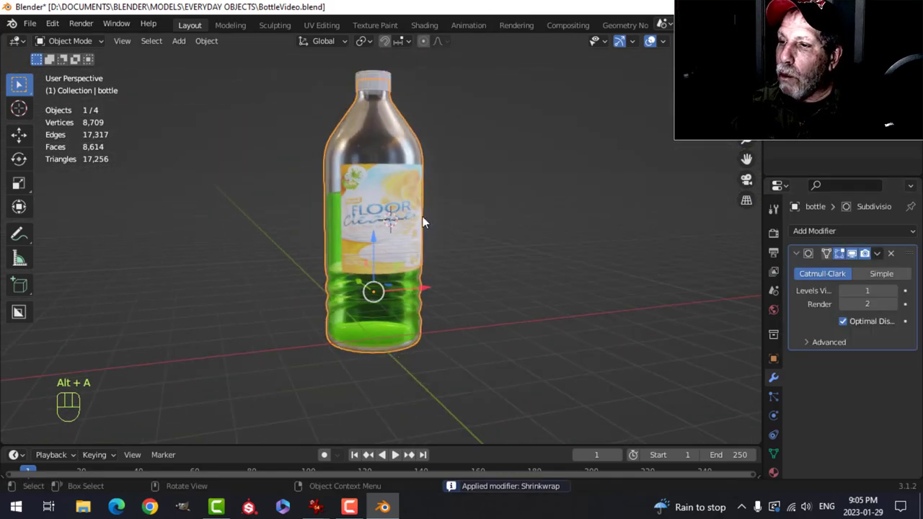
pyautogui.click(421, 216)
pyautogui.keyDown('shift'); pyautogui.moveTo(474, 197); pyautogui.dragTo(518, 203, button='middle'); pyautogui.keyUp('shift')
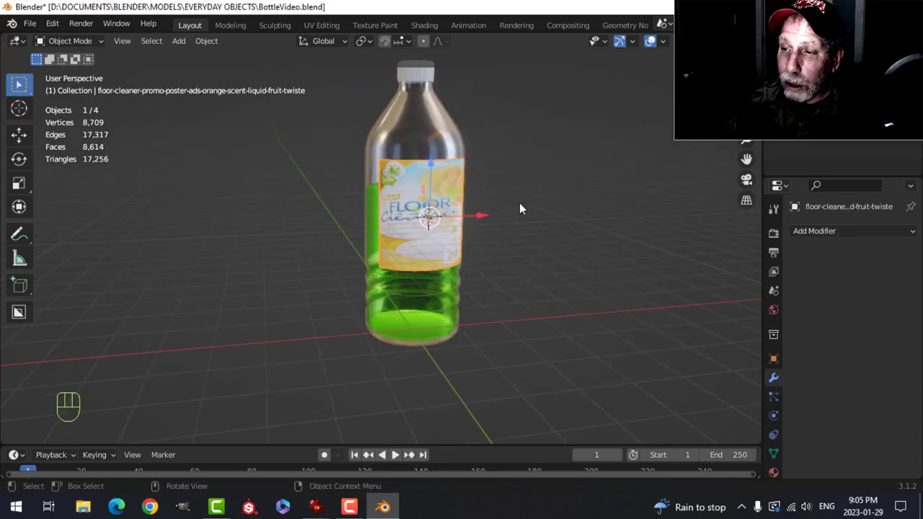
# Open the label's material in the Shading workspace and move its image texture node clear of the Principled BSDF node
pyautogui.click(424, 26)
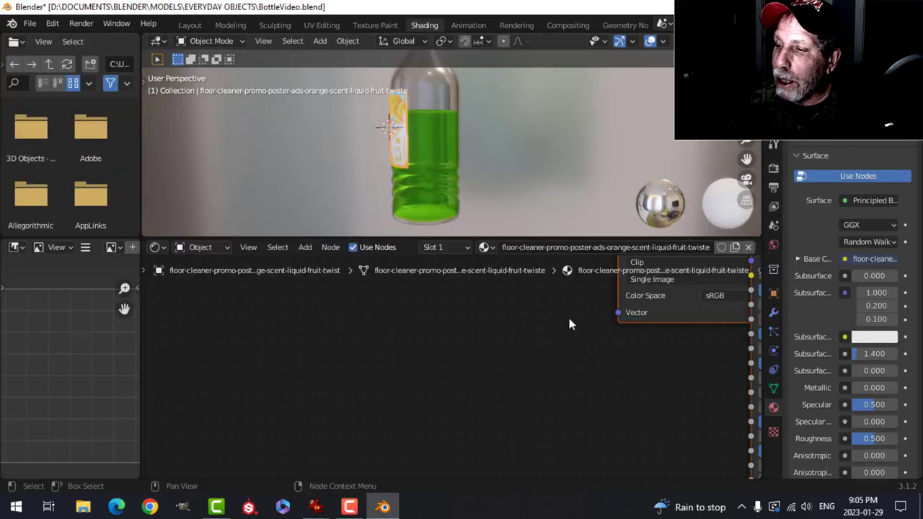
pyautogui.scroll(-5, 572, 327)
pyautogui.moveTo(546, 344); pyautogui.dragTo(365, 375, button='middle')
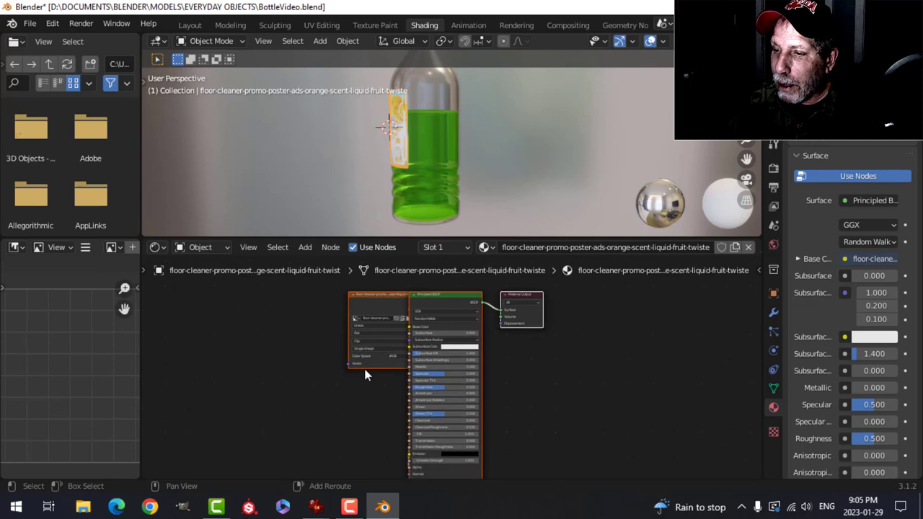
pyautogui.moveTo(368, 298); pyautogui.dragTo(262, 293)
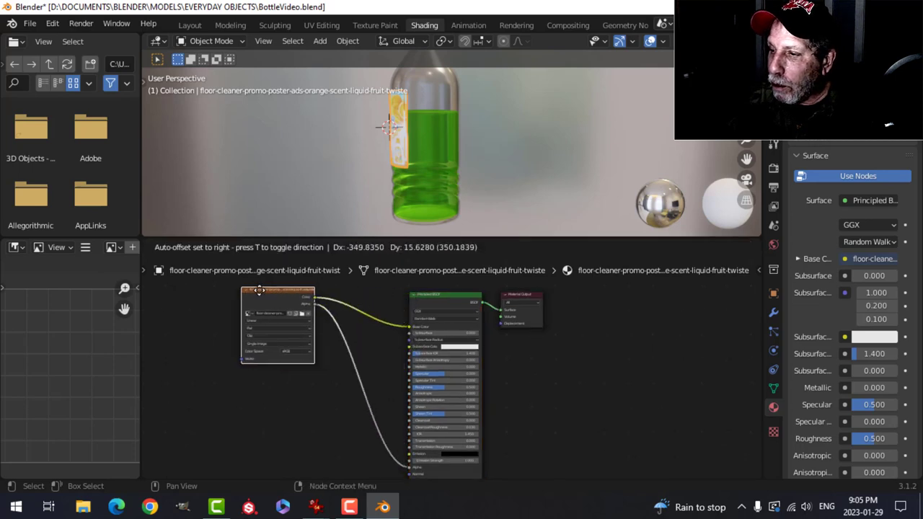
# Examine the label's node tree in a maximized editor, set the Principled BSDF roughness to 0.255, and restore the layout
pyautogui.hotkey('ctrl', 'space')
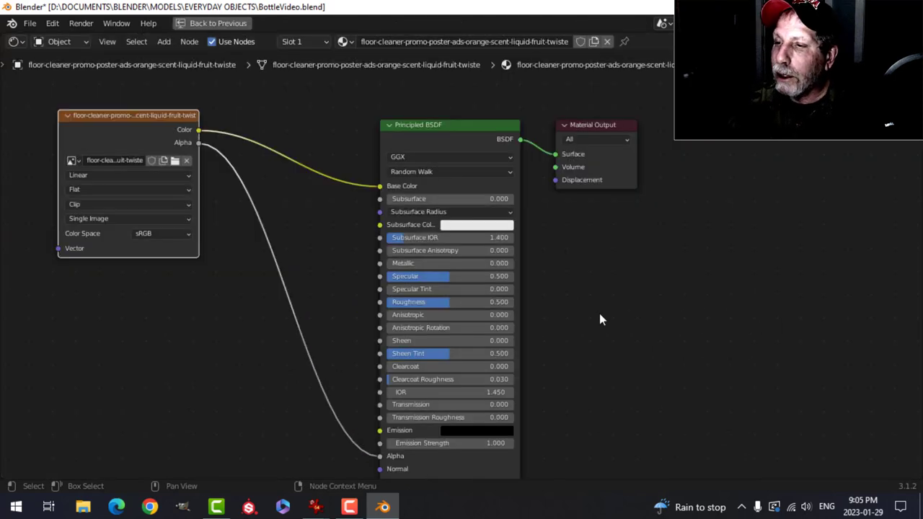
pyautogui.scroll(-1, 522, 298)
pyautogui.moveTo(170, 190); pyautogui.dragTo(189, 201, button='middle')
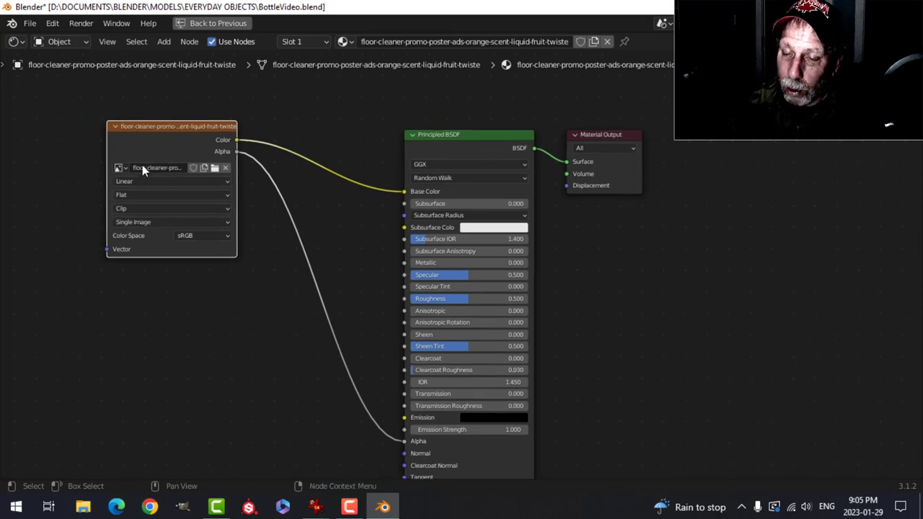
pyautogui.scroll(1, 149, 185)
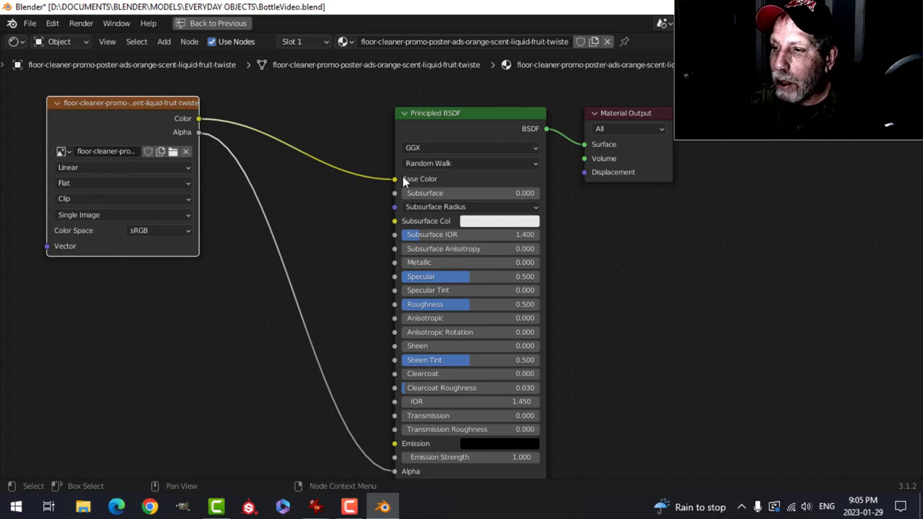
pyautogui.press('Home')
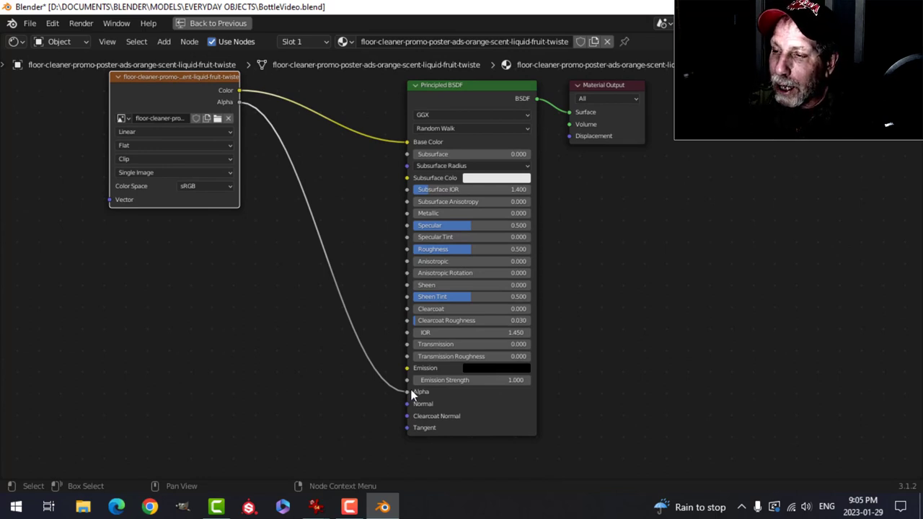
pyautogui.scroll(2, 476, 296)
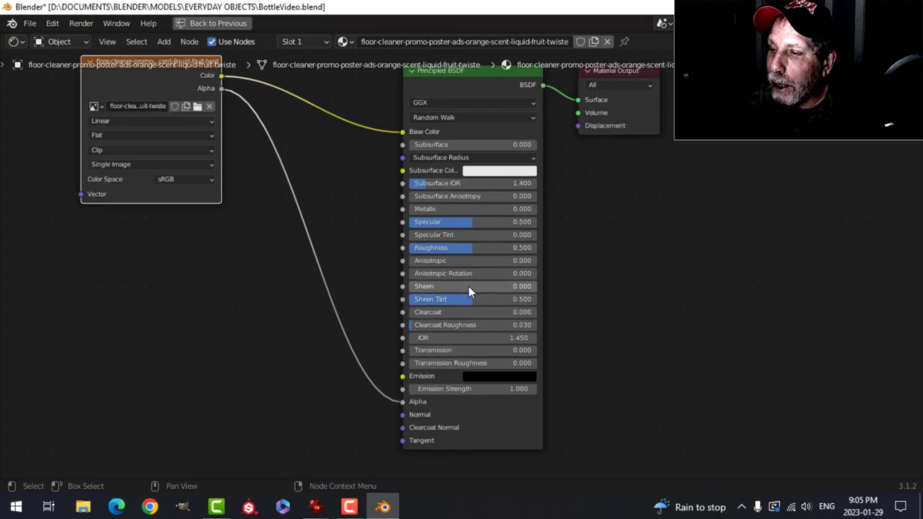
pyautogui.moveTo(463, 281); pyautogui.dragTo(433, 281)
pyautogui.click(217, 24)
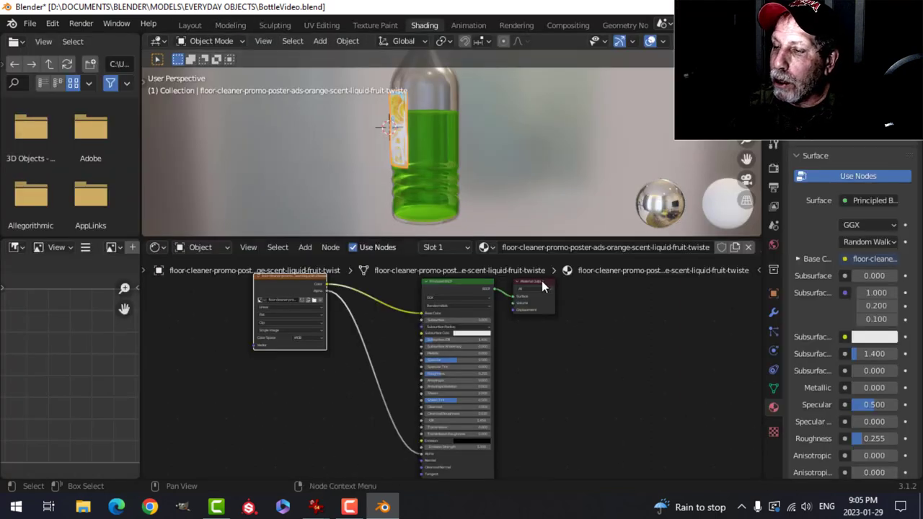
# Turn the preview to the label's front and set the label material's roughness to 0.182
pyautogui.moveTo(403, 163); pyautogui.dragTo(511, 179, button='middle')
pyautogui.click(752, 41)
pyautogui.scroll(3, 559, 363)
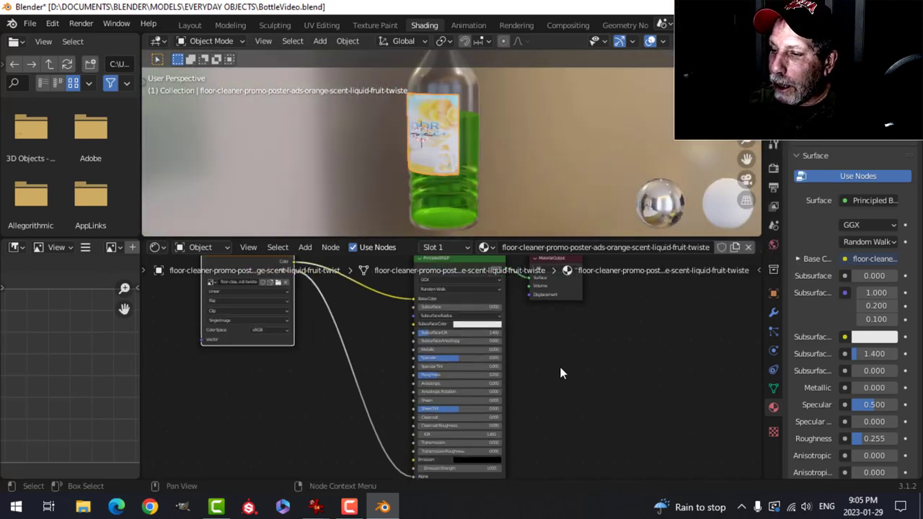
pyautogui.scroll(1, 548, 354)
pyautogui.scroll(2, 470, 187)
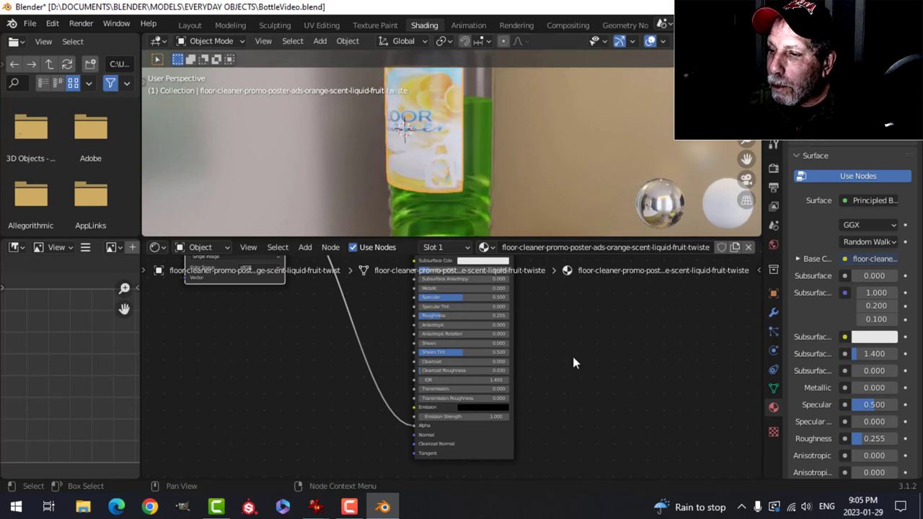
pyautogui.scroll(1, 447, 332)
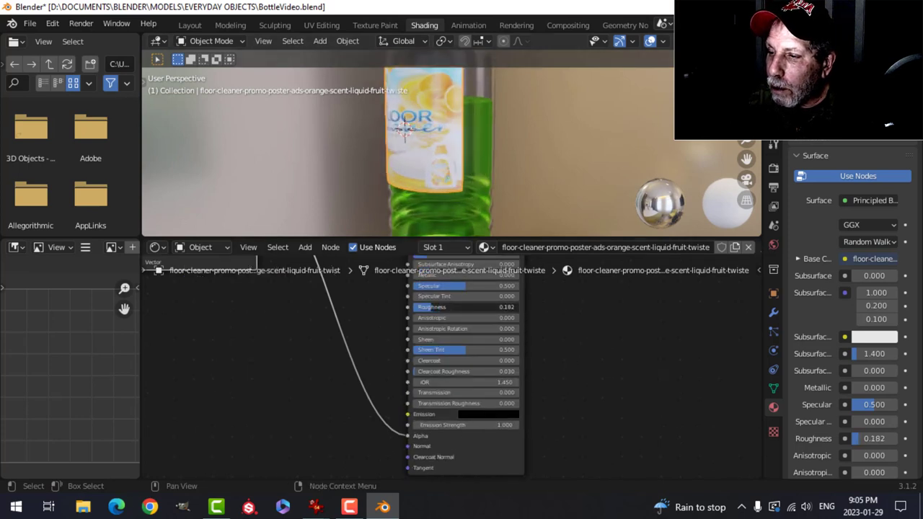
# Set the Clearcoat of the label's Principled BSDF to 0.3
pyautogui.scroll(2, 491, 339)
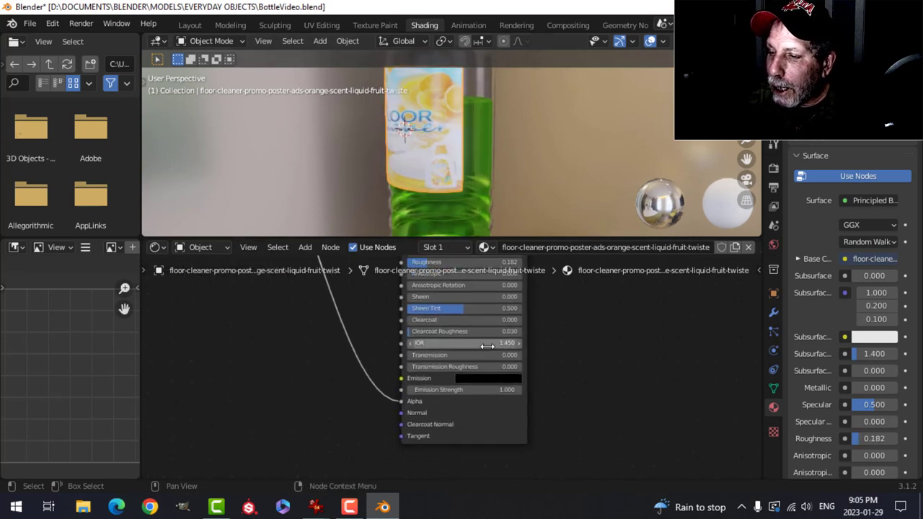
pyautogui.click(435, 317)
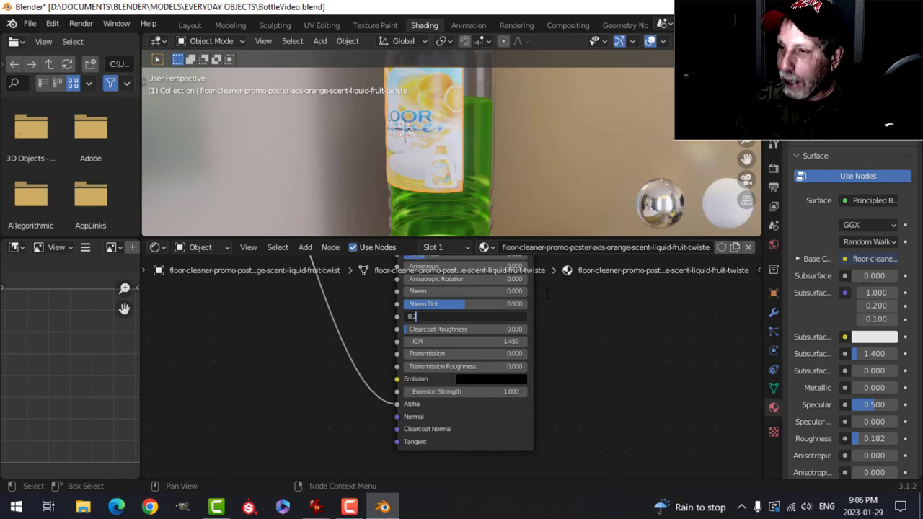
pyautogui.write('0.3')
pyautogui.press('Return')
# Return to the Layout workspace, inspect the glossier label on the deselected bottle, and reselect the label
pyautogui.click(190, 25)
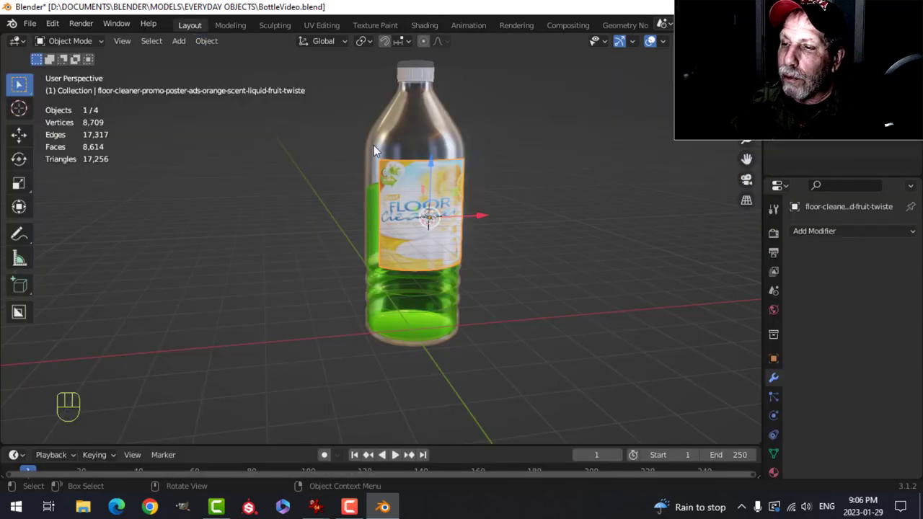
pyautogui.moveTo(374, 145); pyautogui.dragTo(410, 215, button='middle')
pyautogui.scroll(2, 494, 220)
pyautogui.moveTo(494, 214)
pyautogui.mouseDown(button='middle')
pyautogui.moveTo(452, 201)
pyautogui.moveTo(449, 190)
pyautogui.moveTo(519, 205)
pyautogui.moveTo(495, 173)
pyautogui.moveTo(531, 181)
pyautogui.moveTo(501, 212)
pyautogui.mouseUp(button='middle')
pyautogui.hotkey('alt', 'a')
pyautogui.scroll(-3, 407, 192)
pyautogui.scroll(4, 490, 224)
pyautogui.click(479, 232)
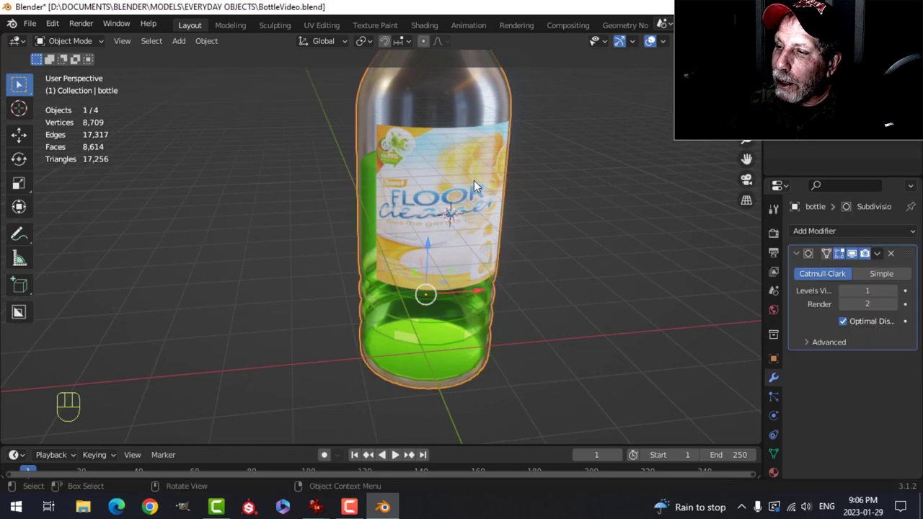
pyautogui.moveTo(474, 181); pyautogui.dragTo(553, 209, button='middle')
pyautogui.click(490, 186)
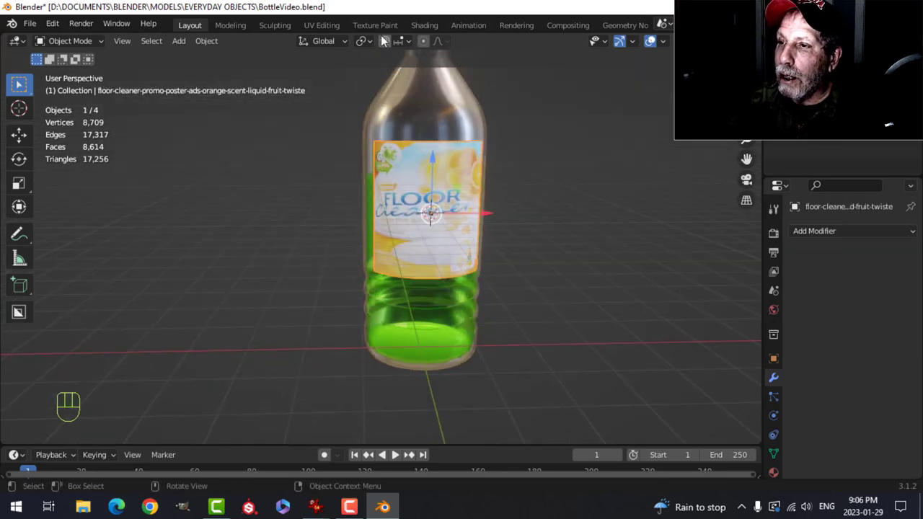
# In the label's shader, insert a Bright/Contrast node between the image texture's Color output and the Principled BSDF's Base Color
pyautogui.click(425, 25)
pyautogui.scroll(-2, 392, 319)
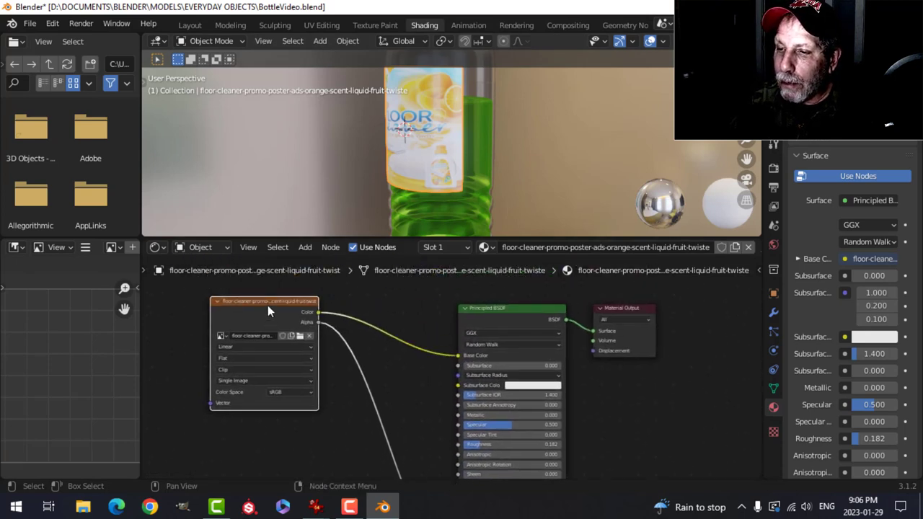
pyautogui.moveTo(267, 306); pyautogui.dragTo(170, 320)
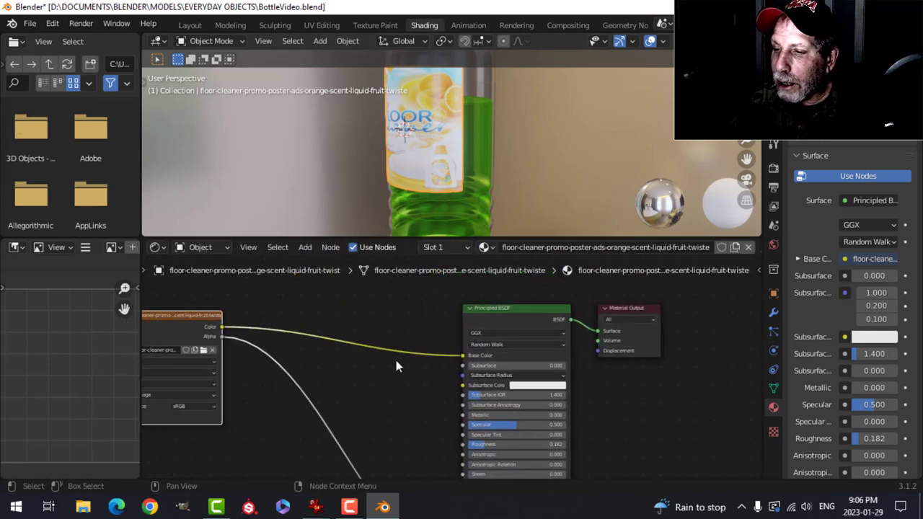
pyautogui.hotkey('shift', 'a')
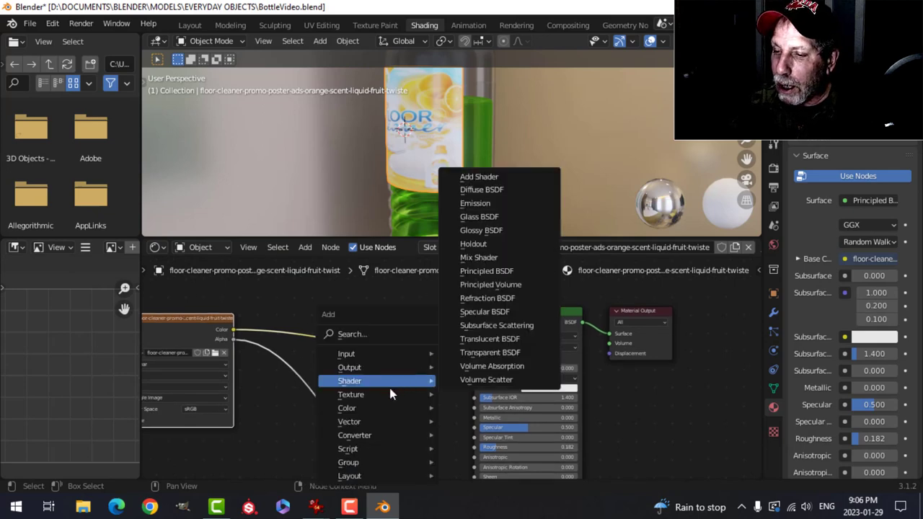
pyautogui.moveTo(349, 408)
pyautogui.click(491, 324)
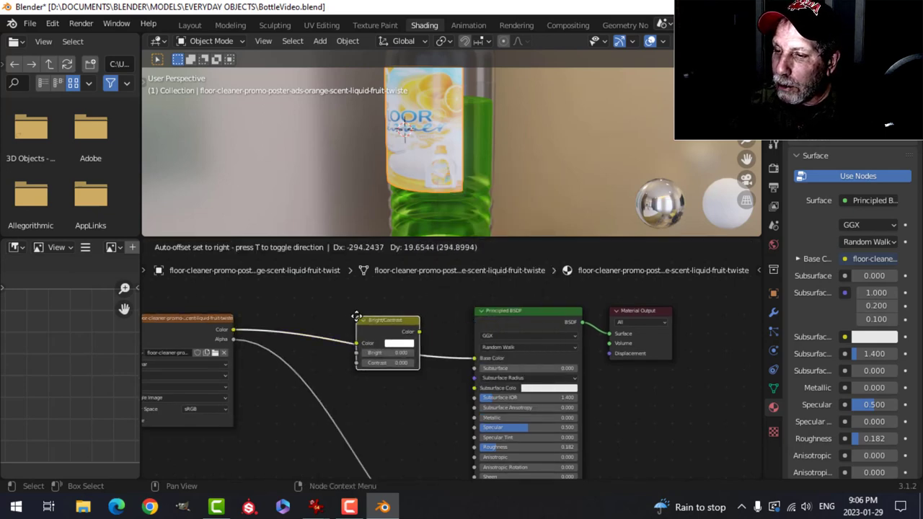
pyautogui.click(356, 316)
# Set the Bright/Contrast node's contrast to 0.4 and check the label in the preview
pyautogui.scroll(3, 432, 353)
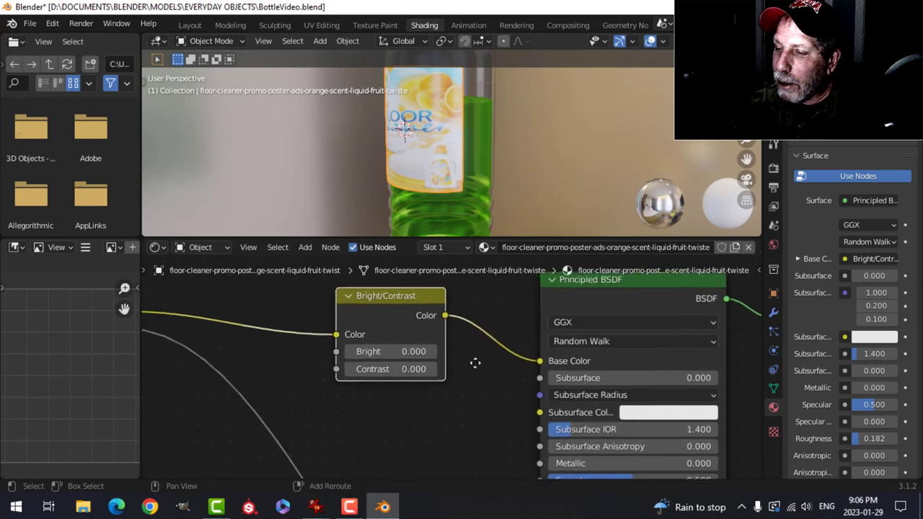
pyautogui.click(393, 368)
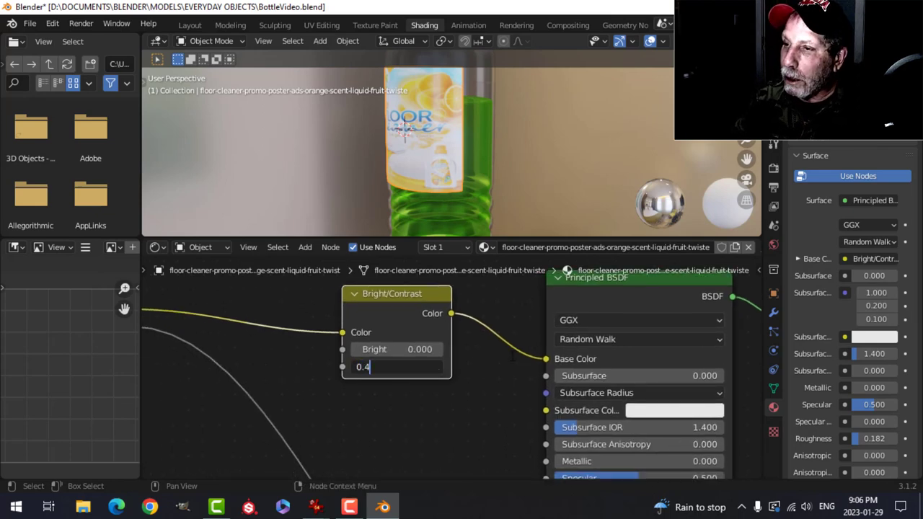
pyautogui.press('Return')
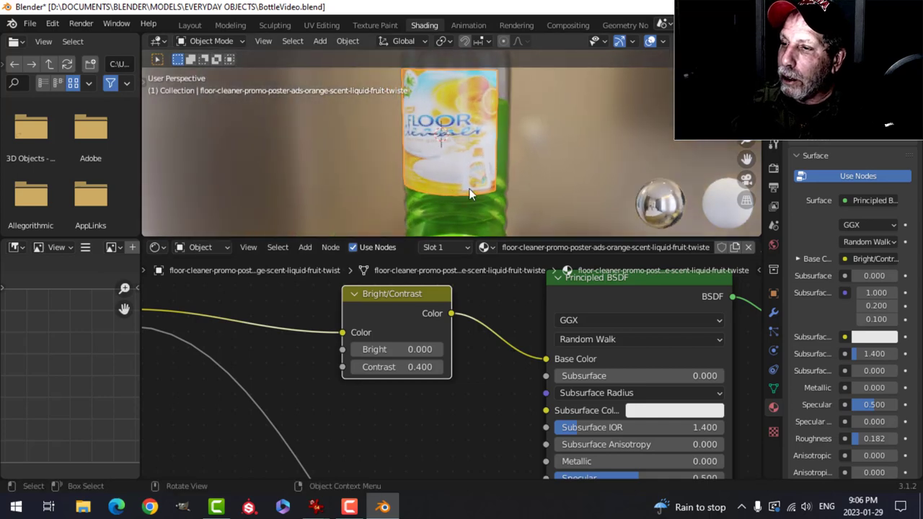
# Raise the Bright/Contrast node's contrast to 0.5
pyautogui.click(411, 367)
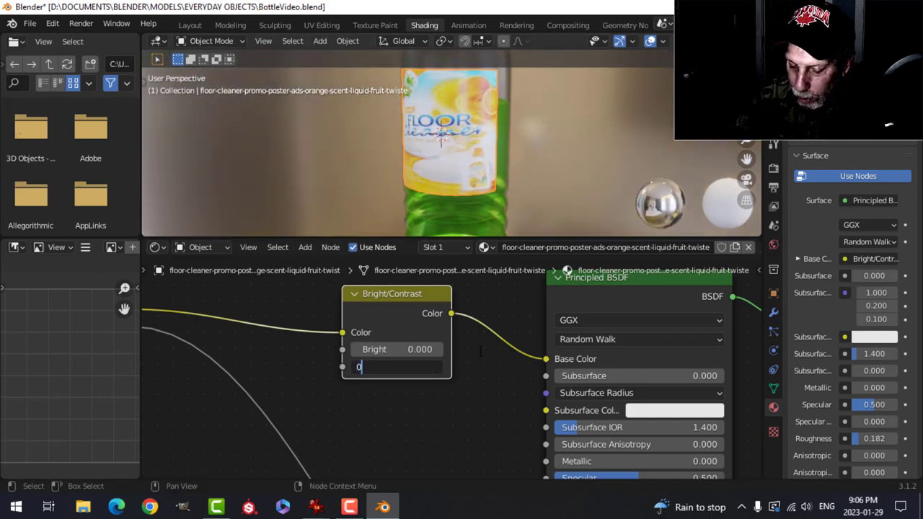
pyautogui.write('0.5')
pyautogui.press('Return')
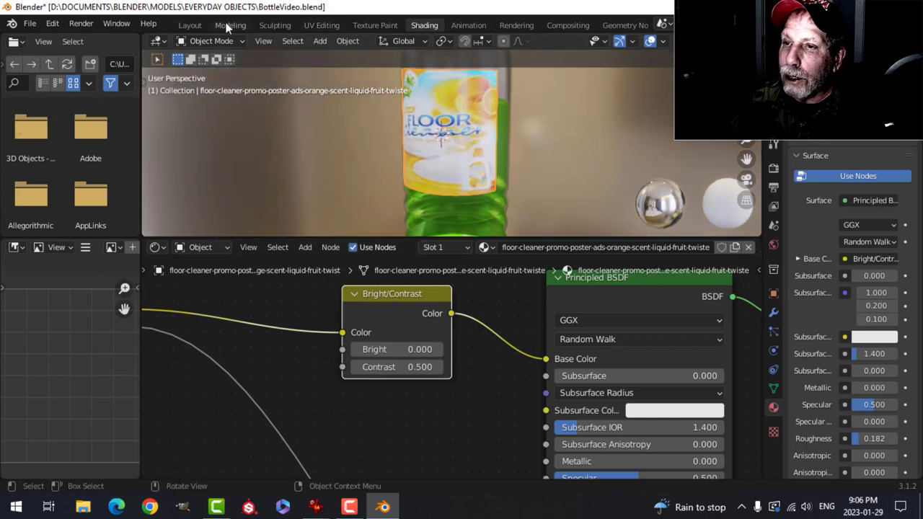
# Inspect the higher-contrast label in the Layout workspace with nothing selected and gizmos and overlays hidden, and show both again
pyautogui.click(190, 25)
pyautogui.hotkey('alt', 'a')
pyautogui.moveTo(556, 200)
pyautogui.mouseDown(button='middle')
pyautogui.moveTo(532, 216)
pyautogui.moveTo(570, 212)
pyautogui.mouseUp(button='middle')
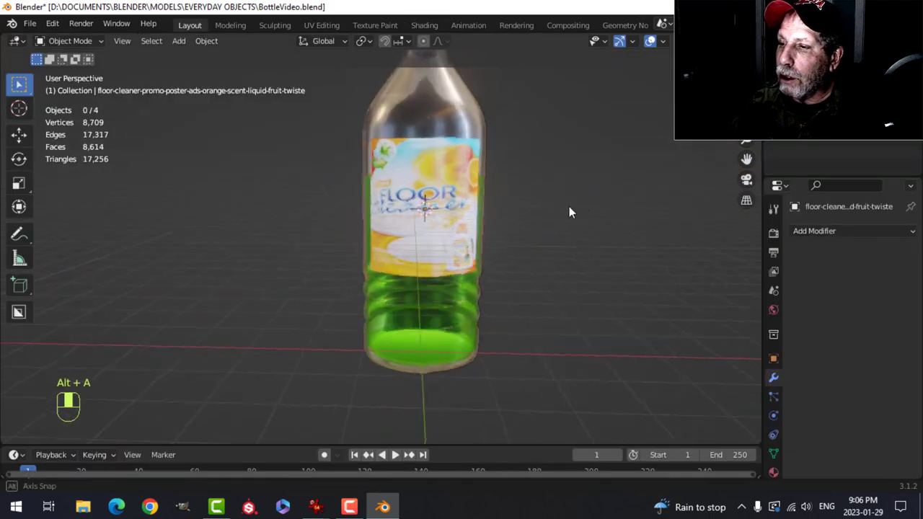
pyautogui.click(619, 40)
pyautogui.click(650, 40)
pyautogui.scroll(-4, 527, 182)
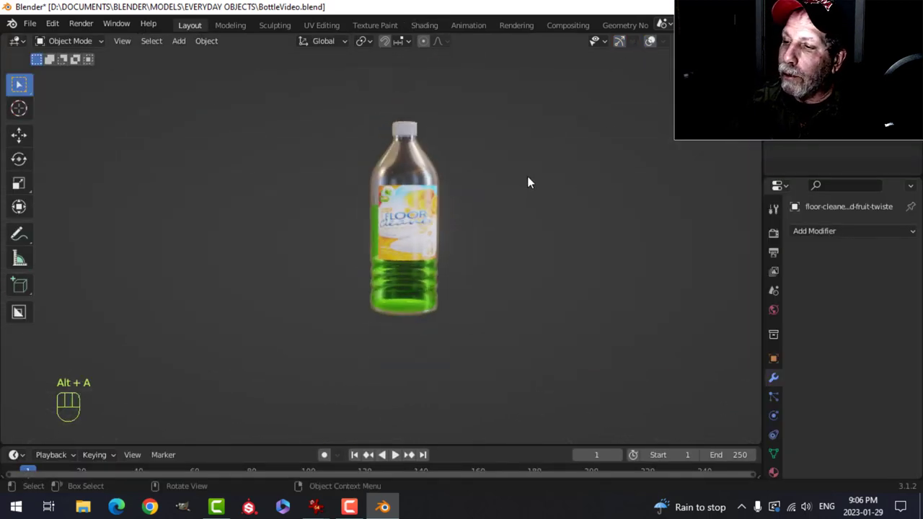
pyautogui.moveTo(528, 182); pyautogui.dragTo(570, 220, button='middle')
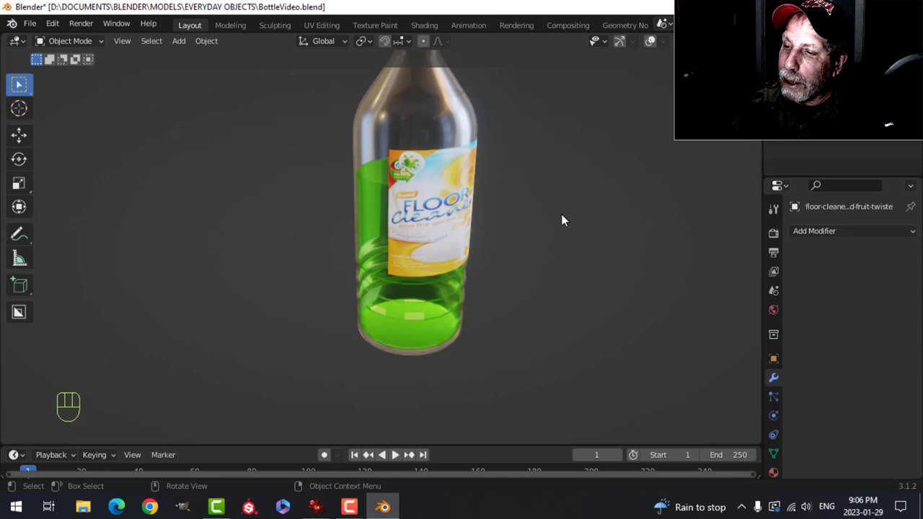
pyautogui.scroll(-2, 562, 220)
pyautogui.moveTo(594, 219)
pyautogui.mouseDown(button='middle')
pyautogui.moveTo(415, 211)
pyautogui.moveTo(335, 189)
pyautogui.moveTo(368, 149)
pyautogui.moveTo(529, 209)
pyautogui.moveTo(585, 200)
pyautogui.moveTo(589, 210)
pyautogui.mouseUp(button='middle')
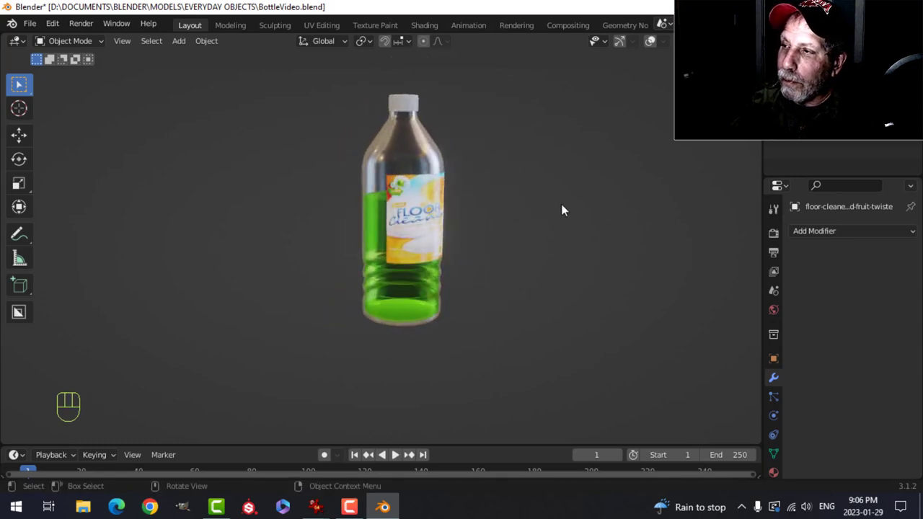
pyautogui.click(623, 41)
pyautogui.click(650, 41)
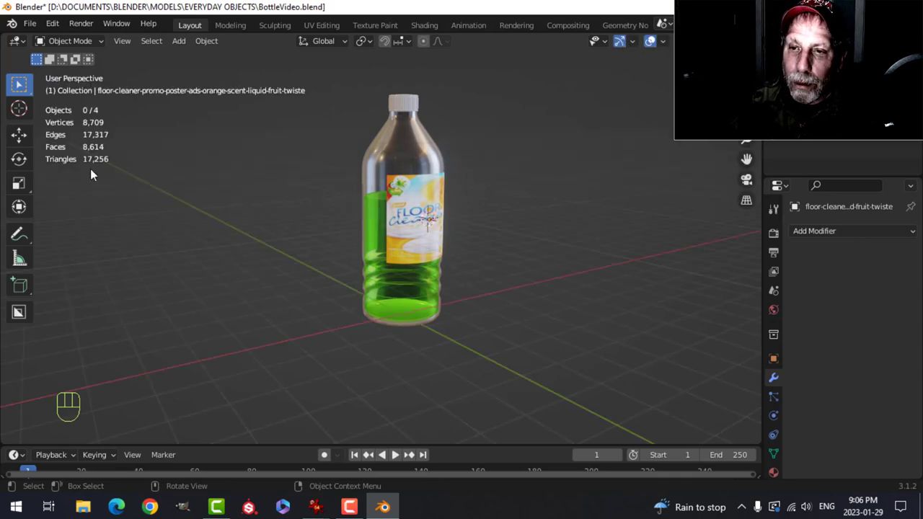
# Switch the bottle's Subdivision modifier off and back on in the viewport to compare the polygon statistics, and clear the selection
pyautogui.click(397, 153)
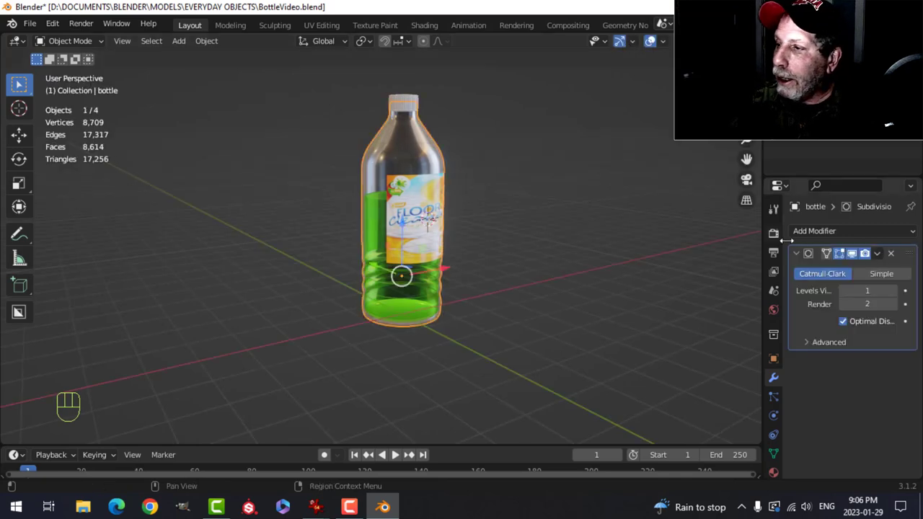
pyautogui.click(852, 254)
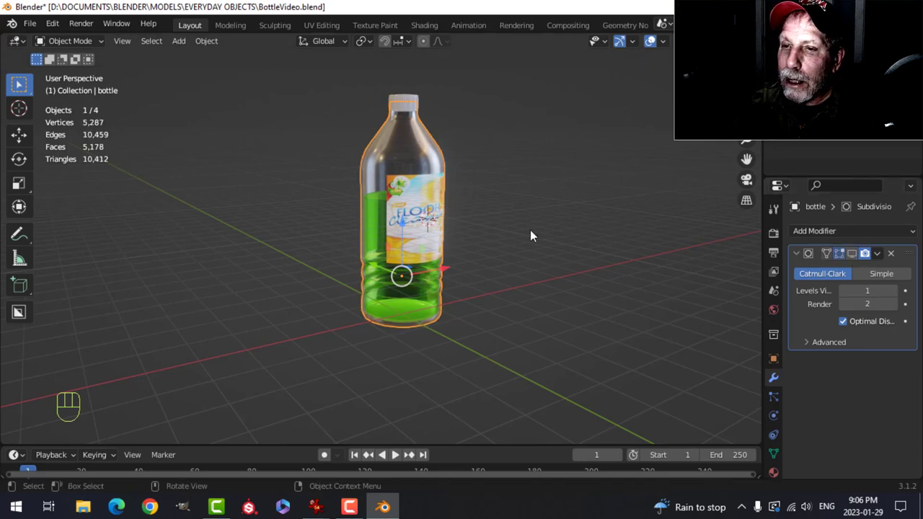
pyautogui.click(852, 253)
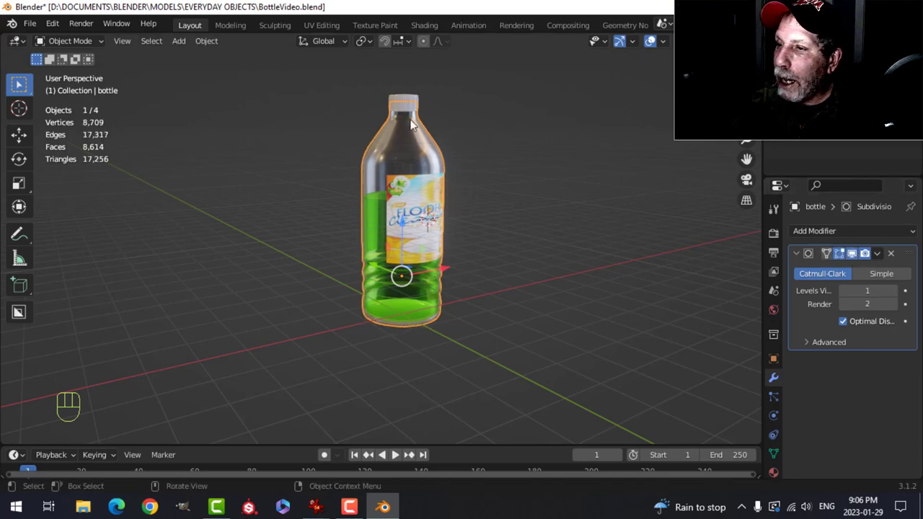
pyautogui.hotkey('alt', 'a')
# Select all four bottle parts together and move them into a new collection named bottle1
pyautogui.moveTo(506, 177); pyautogui.dragTo(482, 188, button='middle')
pyautogui.moveTo(320, 92); pyautogui.dragTo(523, 350)
pyautogui.moveTo(561, 254)
pyautogui.mouseDown(button='middle')
pyautogui.moveTo(383, 286)
pyautogui.moveTo(555, 264)
pyautogui.mouseUp(button='middle')
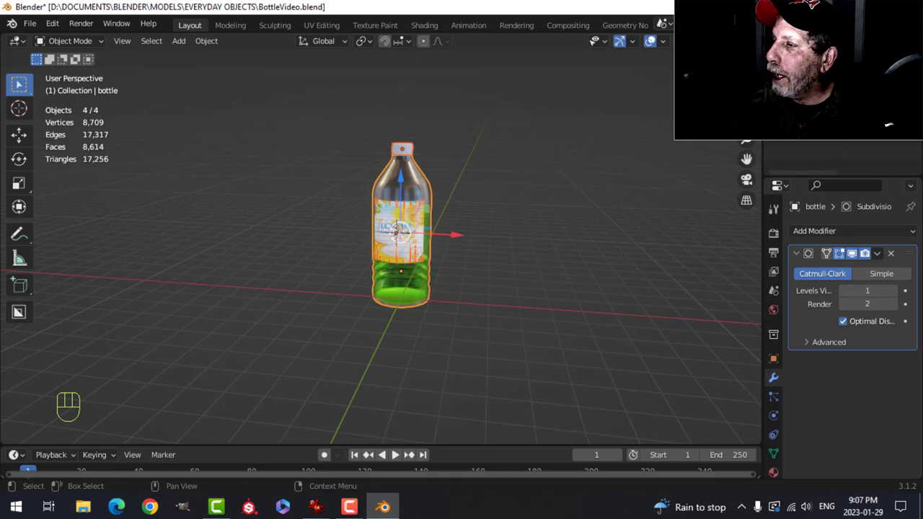
pyautogui.press('m')
pyautogui.click(539, 211)
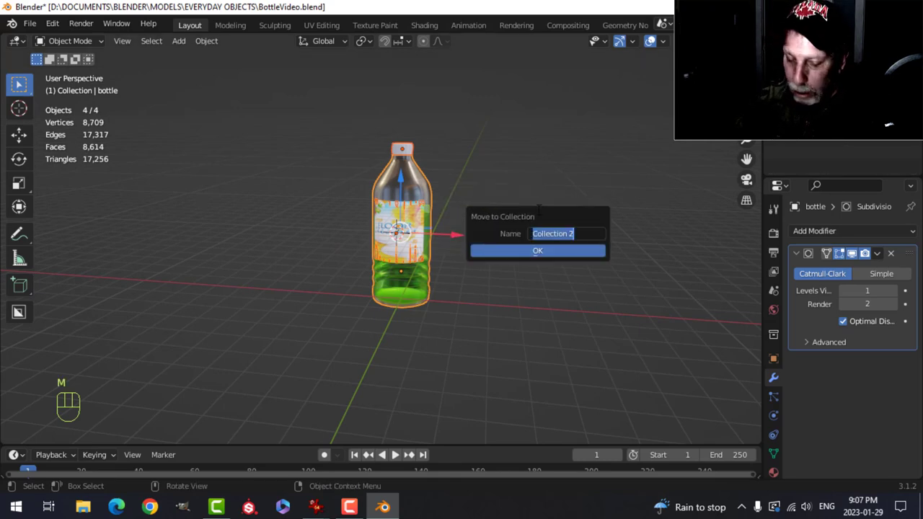
pyautogui.write('bottle1')
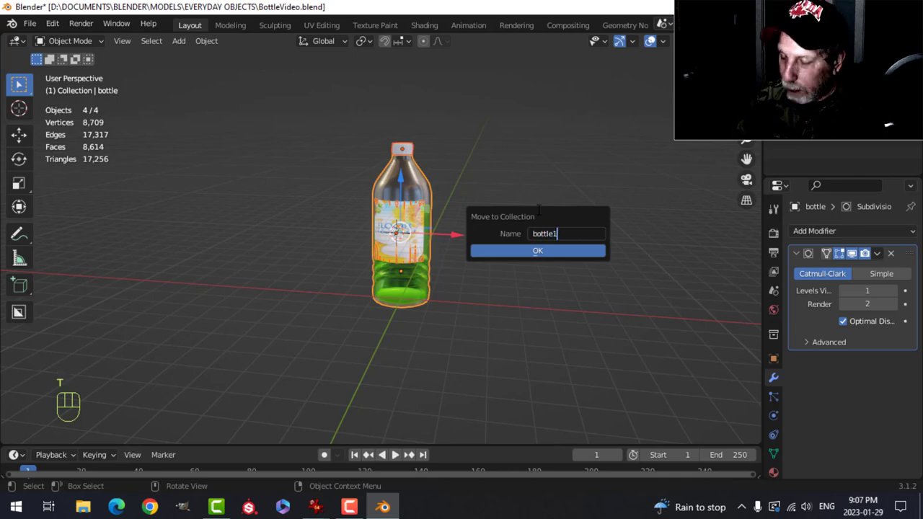
pyautogui.click(537, 252)
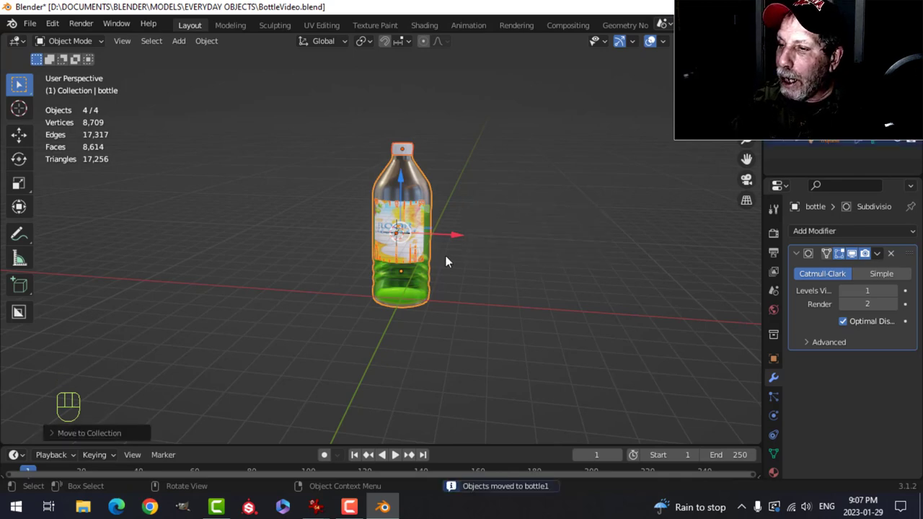
# In front view, duplicate the whole bottle and place the copy beside the original along the X axis
pyautogui.press('KP_1')
pyautogui.keyDown('shift'); pyautogui.moveTo(503, 250); pyautogui.dragTo(447, 249, button='middle'); pyautogui.keyUp('shift')
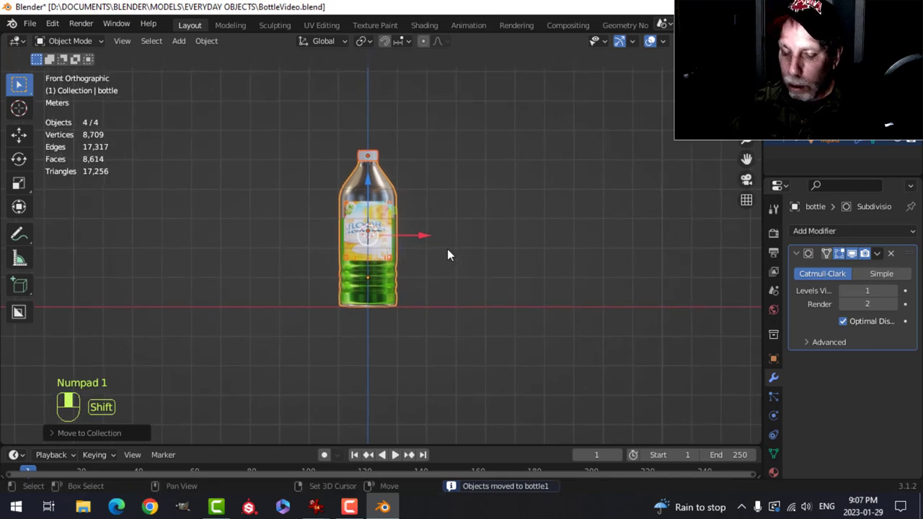
pyautogui.hotkey('shift', 'd')
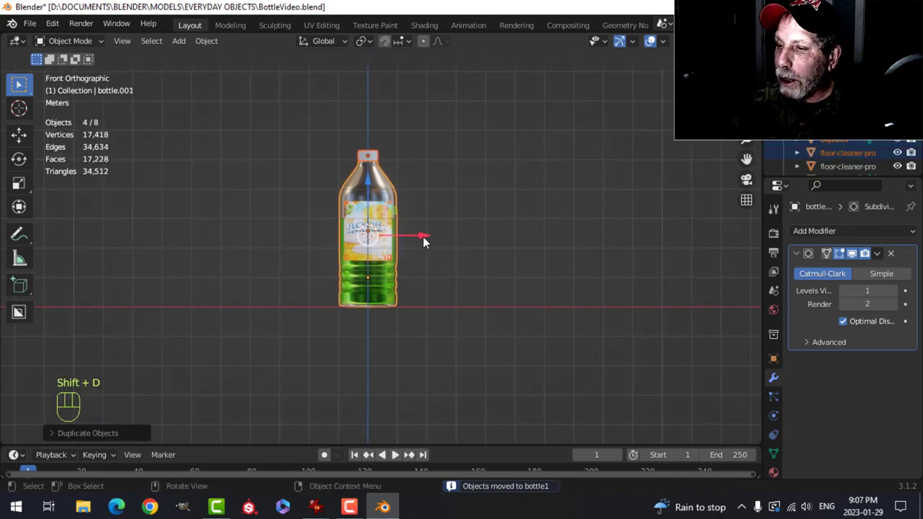
pyautogui.click(523, 240)
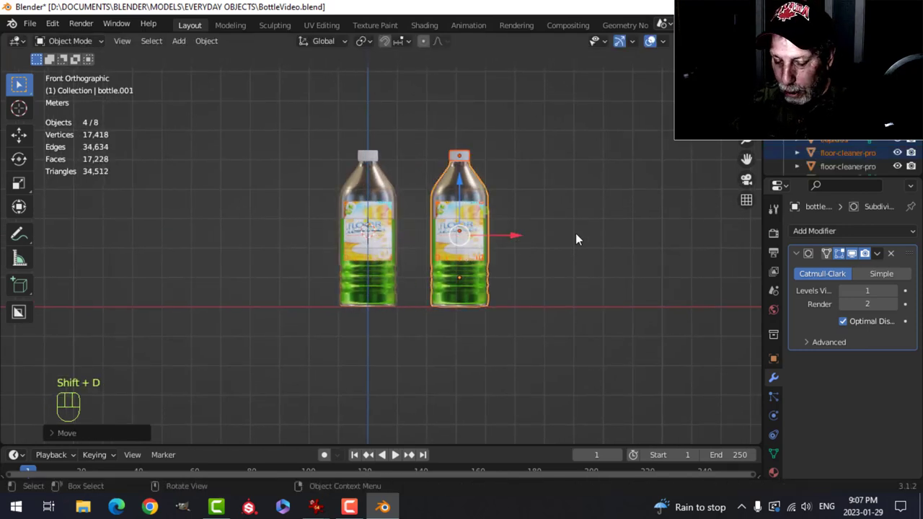
# Move the duplicated bottle's parts into a new collection named bottle2 and clear the selection
pyautogui.press('m')
pyautogui.click(576, 233)
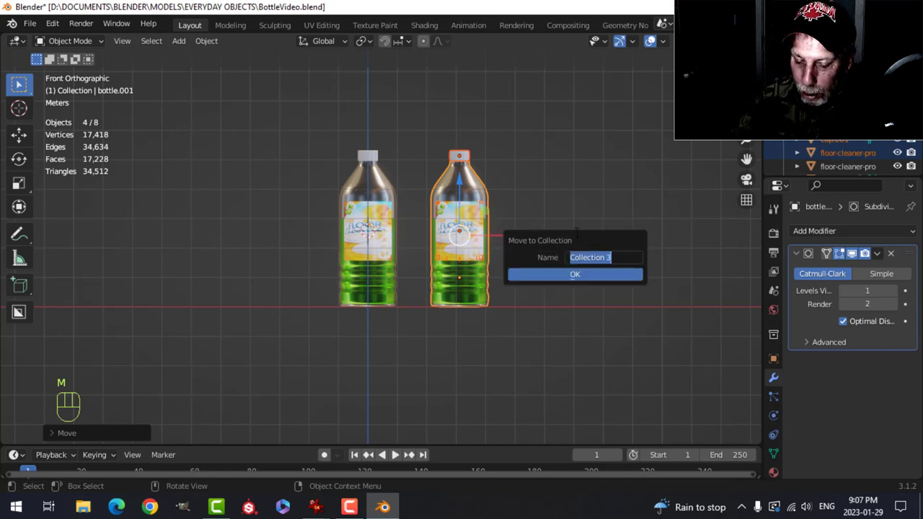
pyautogui.write('bo')
pyautogui.write('tle')
pyautogui.press('BackSpace')
pyautogui.press('BackSpace')
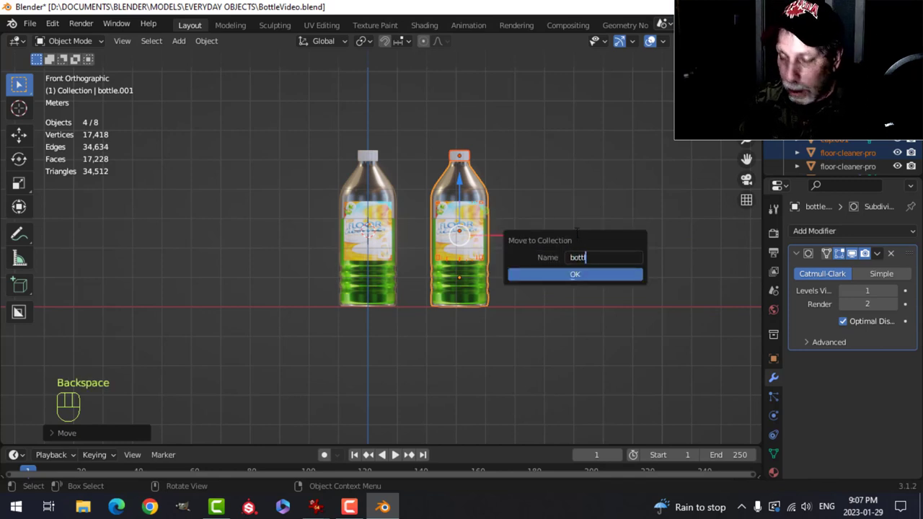
pyautogui.write('tle2')
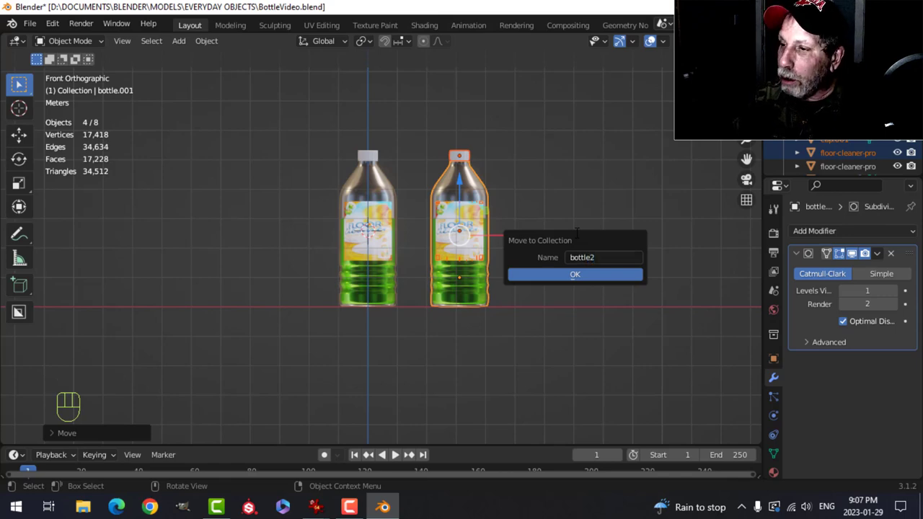
pyautogui.click(570, 274)
pyautogui.hotkey('alt', 'a')
# In the Shading workspace, make a separate copy of the liquid material for the duplicate bottle's liquid and name it Liquid2
pyautogui.moveTo(496, 192); pyautogui.dragTo(493, 221, button='middle')
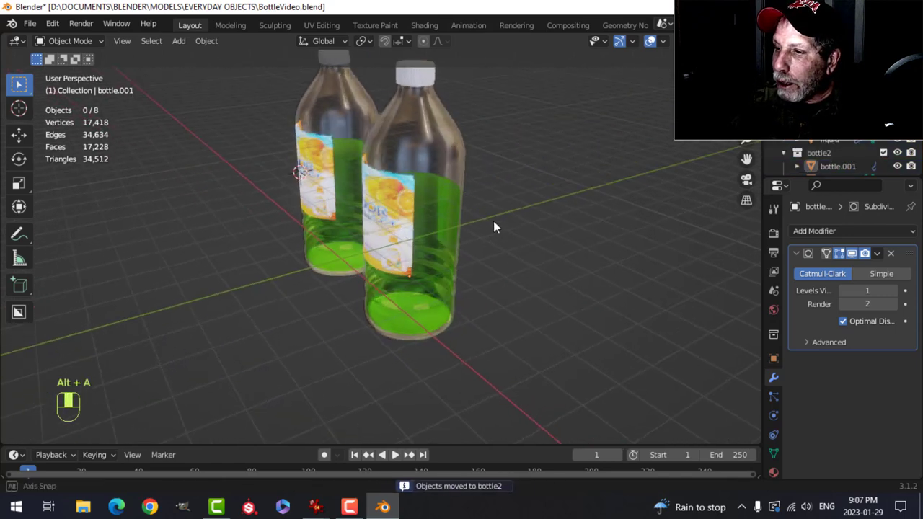
pyautogui.click(438, 216)
pyautogui.click(437, 211)
pyautogui.scroll(-2, 493, 218)
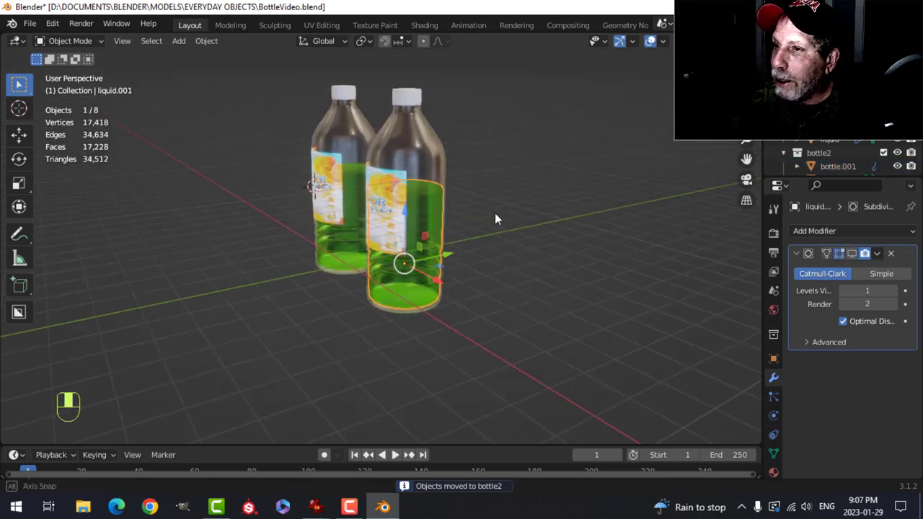
pyautogui.click(419, 26)
pyautogui.scroll(-3, 353, 357)
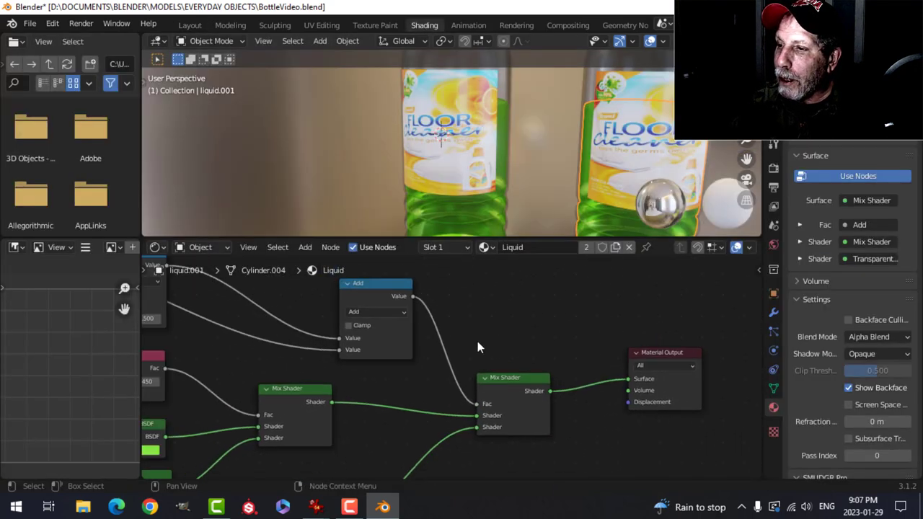
pyautogui.scroll(2, 525, 323)
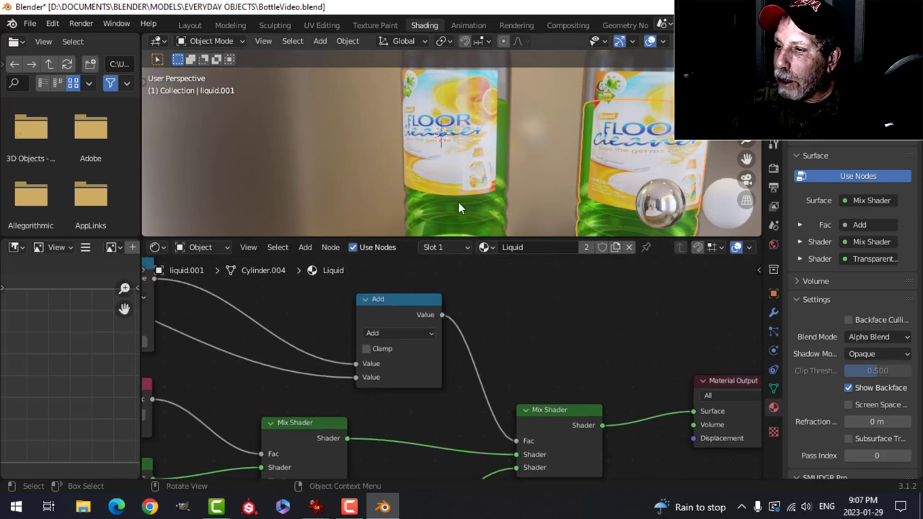
pyautogui.click(615, 247)
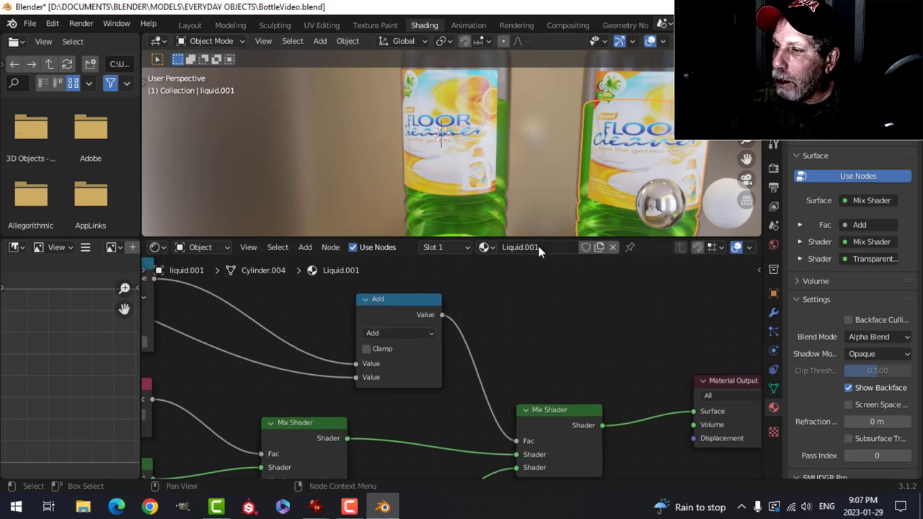
pyautogui.click(557, 246)
pyautogui.click(557, 247)
pyautogui.moveTo(539, 247); pyautogui.dragTo(529, 247)
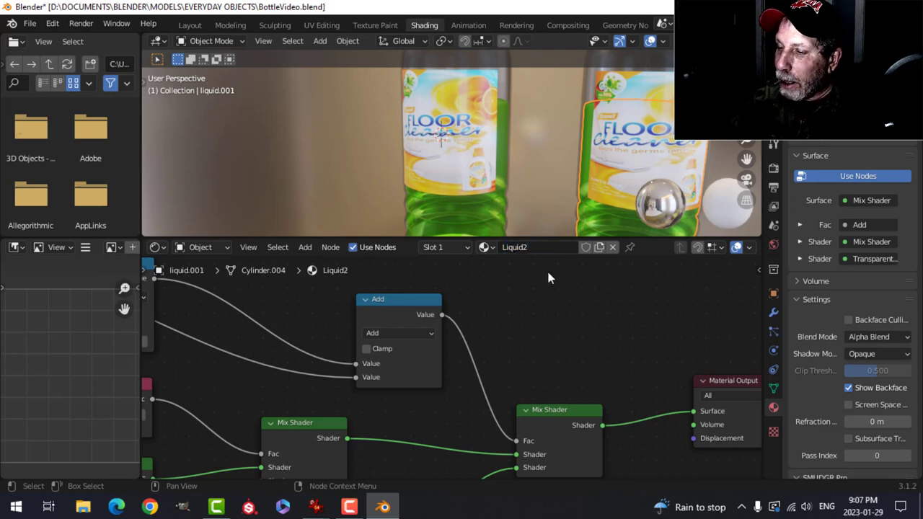
# In Liquid2, set the Transparent BSDF feeding the first Mix Shader to orange-red and the Glossy BSDF to red, and check both bottles in Layout
pyautogui.scroll(-3, 549, 277)
pyautogui.moveTo(439, 377); pyautogui.dragTo(453, 355, button='middle')
pyautogui.moveTo(578, 211); pyautogui.dragTo(587, 177, button='middle')
pyautogui.click(378, 363)
pyautogui.click(380, 293)
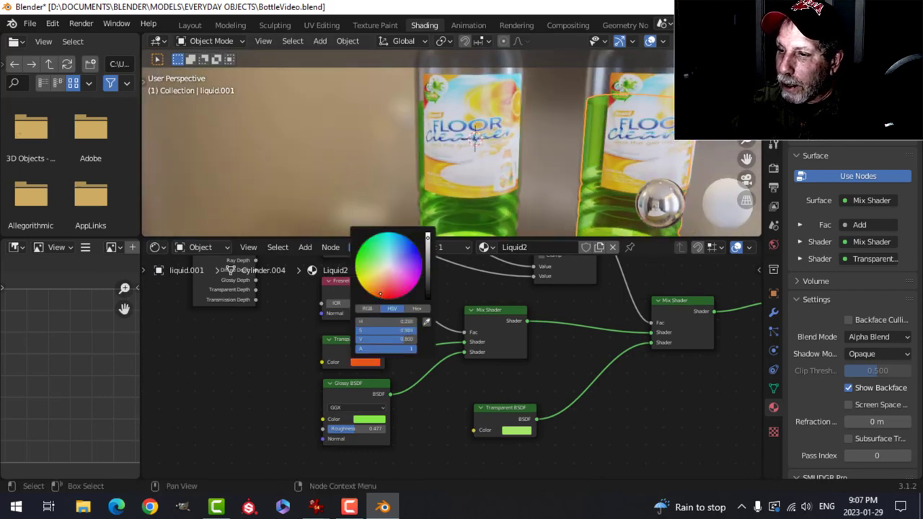
pyautogui.click(369, 419)
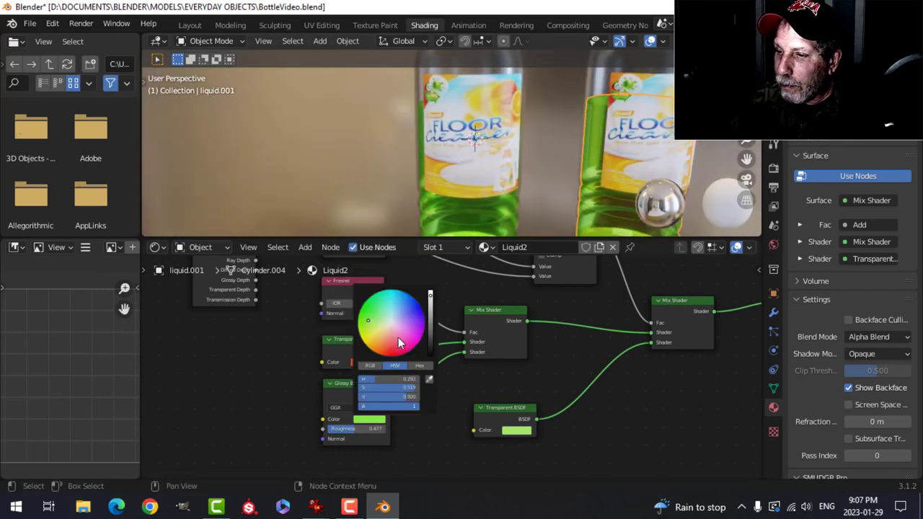
pyautogui.click(387, 355)
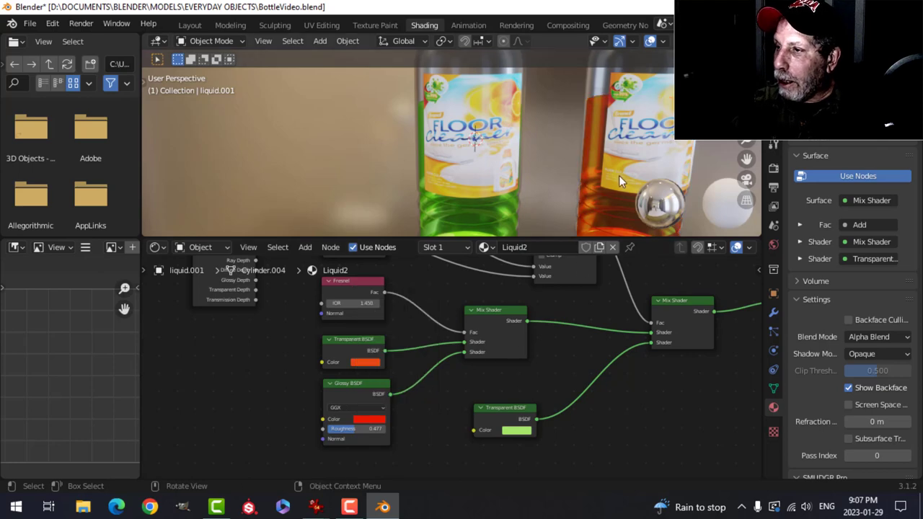
pyautogui.moveTo(619, 175); pyautogui.dragTo(606, 168, button='middle')
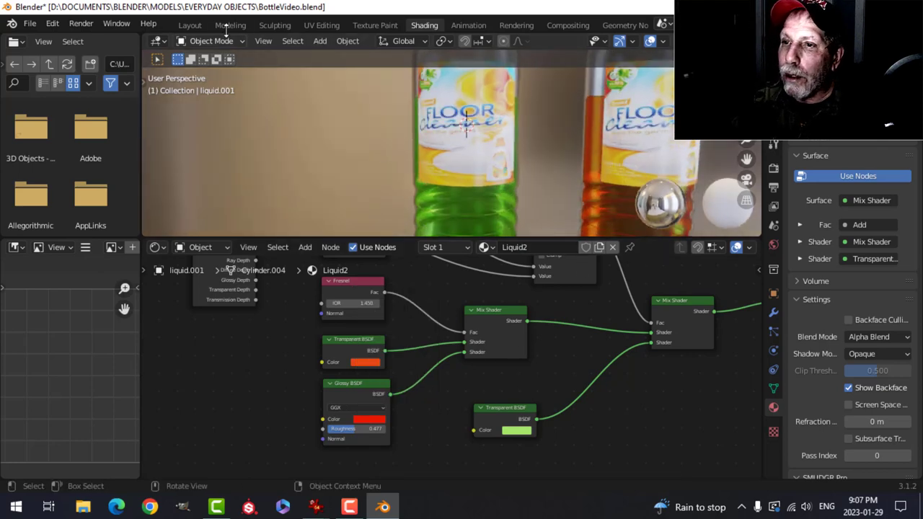
pyautogui.click(200, 26)
pyautogui.moveTo(535, 186); pyautogui.dragTo(530, 217, button='middle')
pyautogui.hotkey('alt', 'a')
# Make a separate copy of the label material for the orange bottle's label and rename it label2
pyautogui.click(473, 191)
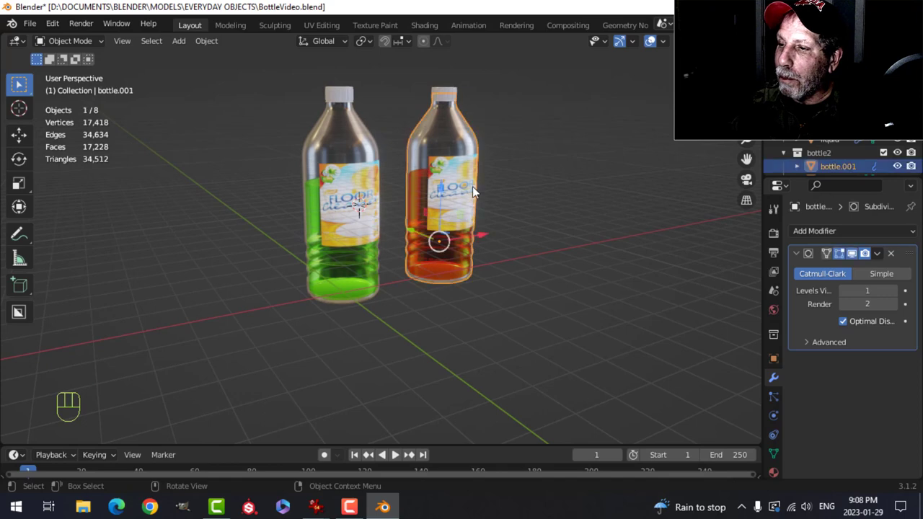
pyautogui.click(459, 188)
pyautogui.moveTo(459, 188); pyautogui.dragTo(396, 59, button='middle')
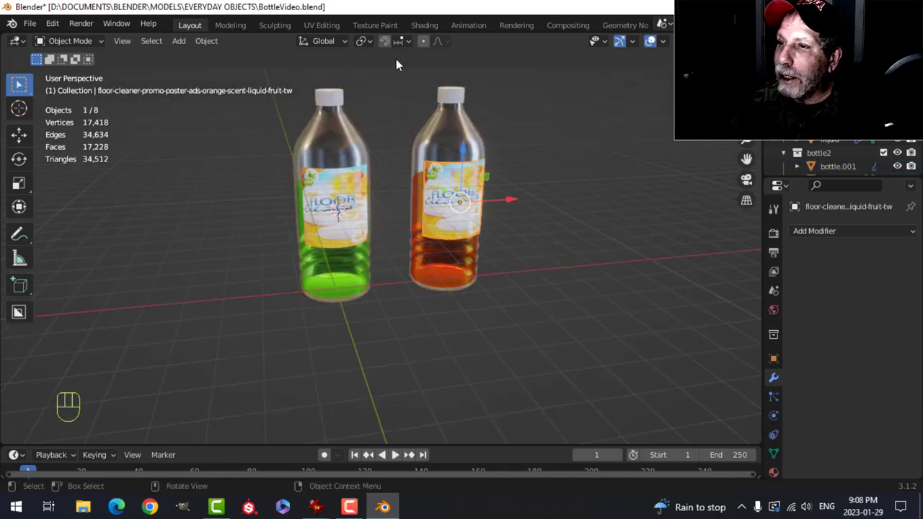
pyautogui.click(425, 26)
pyautogui.scroll(-3, 595, 317)
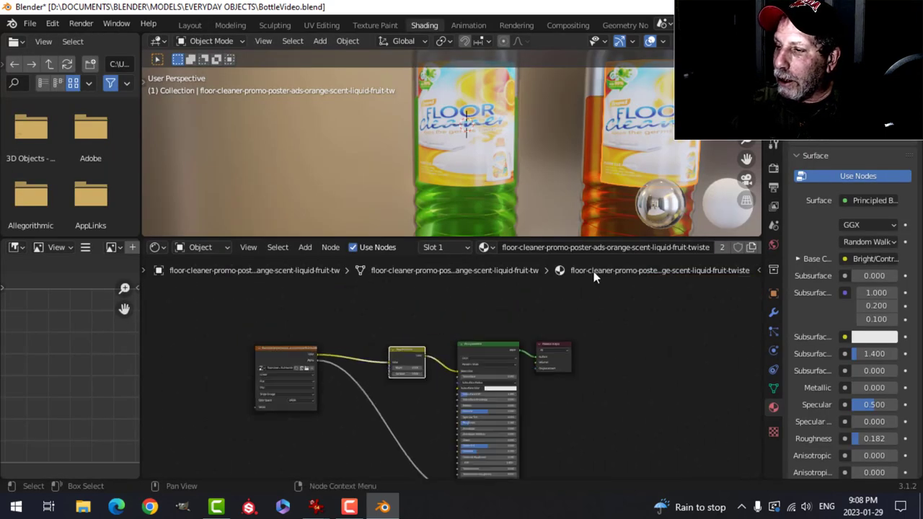
pyautogui.scroll(-5, 512, 246)
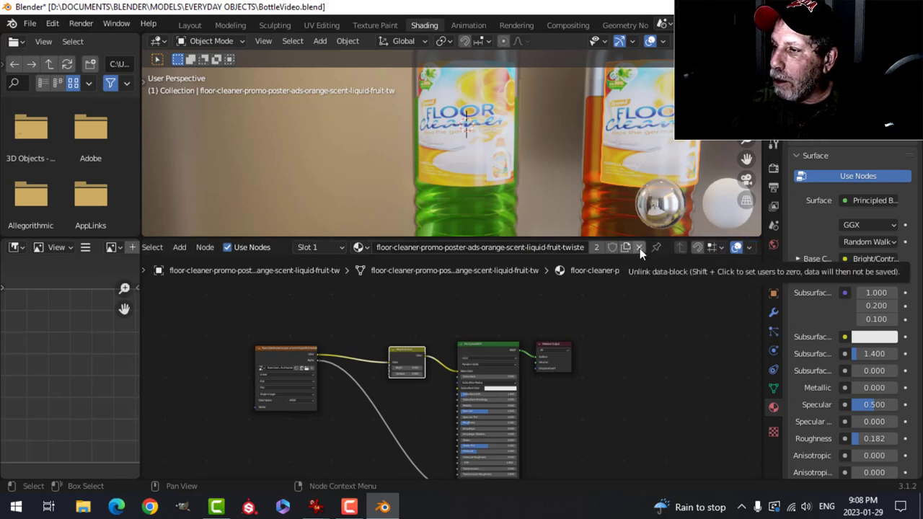
pyautogui.doubleClick(539, 248)
pyautogui.write('label')
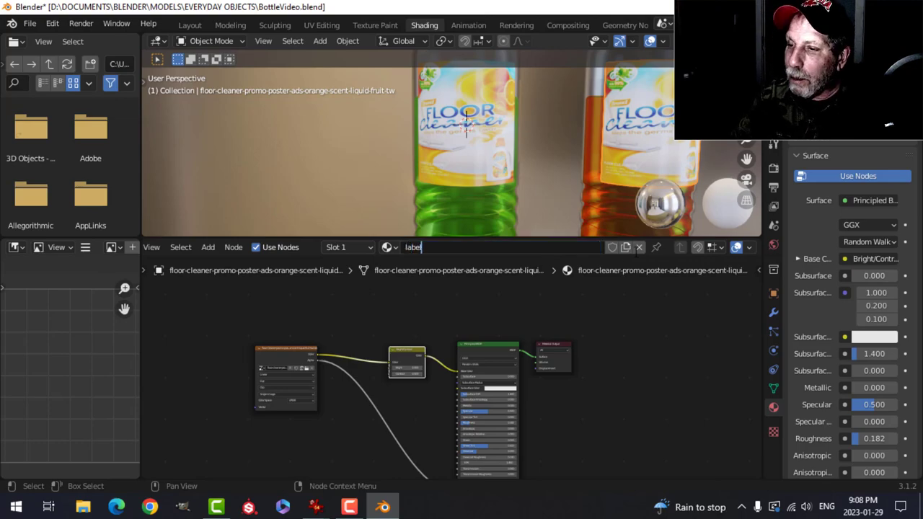
pyautogui.write('2')
pyautogui.press('Return')
# Replace the image in label2's texture node with the blue Floor Cleaner picture 4e29d69f6932e91f3c23211918398328.png
pyautogui.scroll(2, 314, 369)
pyautogui.moveTo(314, 369); pyautogui.dragTo(415, 368, button='middle')
pyautogui.scroll(1, 312, 366)
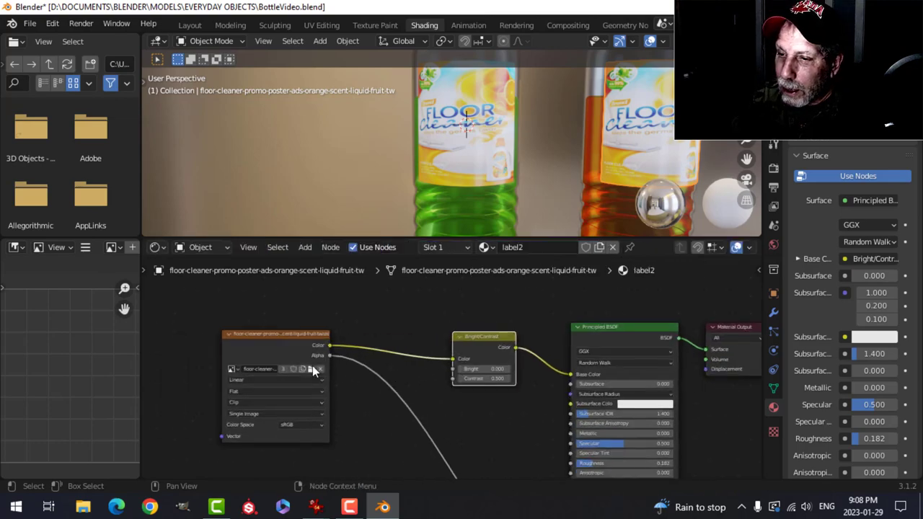
pyautogui.click(311, 370)
pyautogui.click(532, 159)
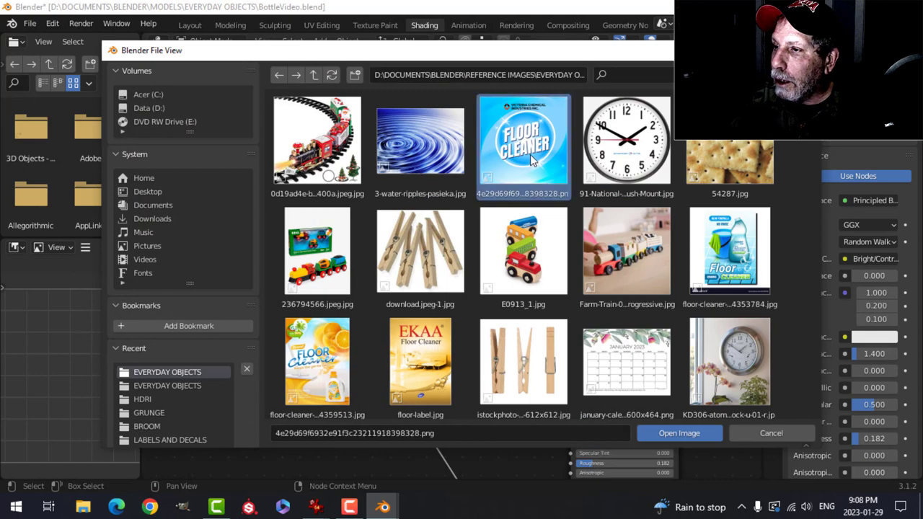
pyautogui.scroll(-5, 670, 335)
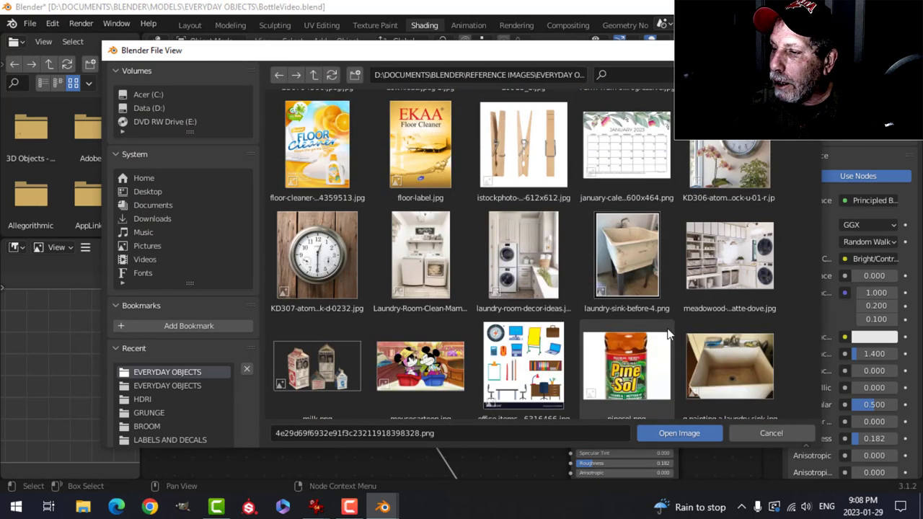
pyautogui.scroll(3, 659, 318)
pyautogui.scroll(2, 659, 317)
pyautogui.click(656, 433)
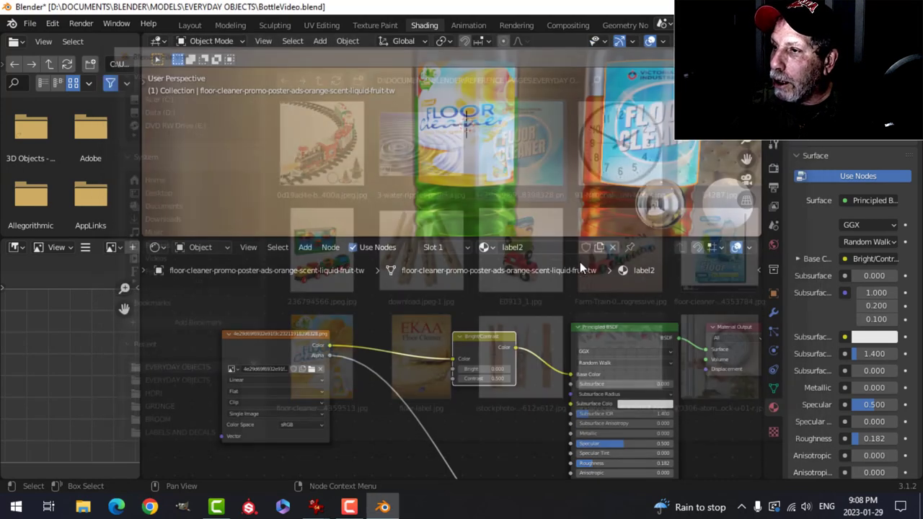
# Inspect both finished bottles in the Layout workspace with gizmos and overlays temporarily hidden, comparing their labels and liquids
pyautogui.scroll(-4, 620, 182)
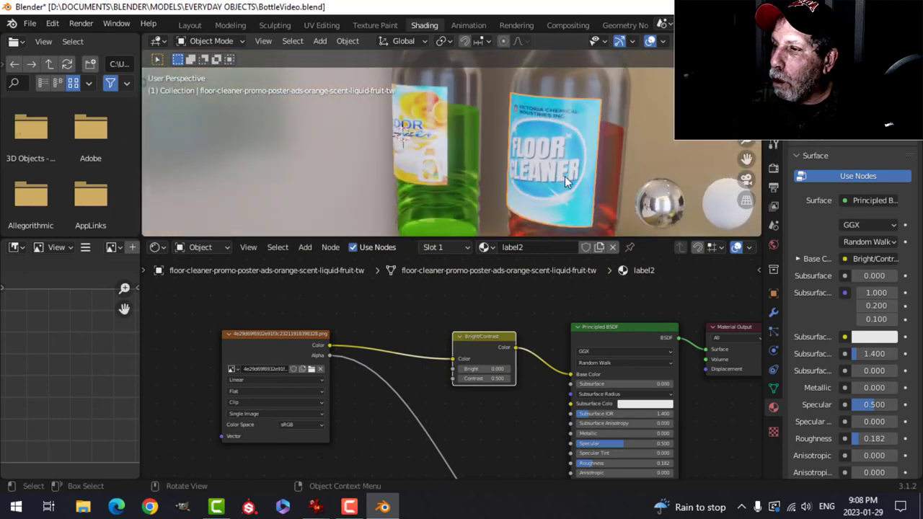
pyautogui.moveTo(571, 171); pyautogui.dragTo(425, 147, button='middle')
pyautogui.click(192, 27)
pyautogui.scroll(3, 568, 187)
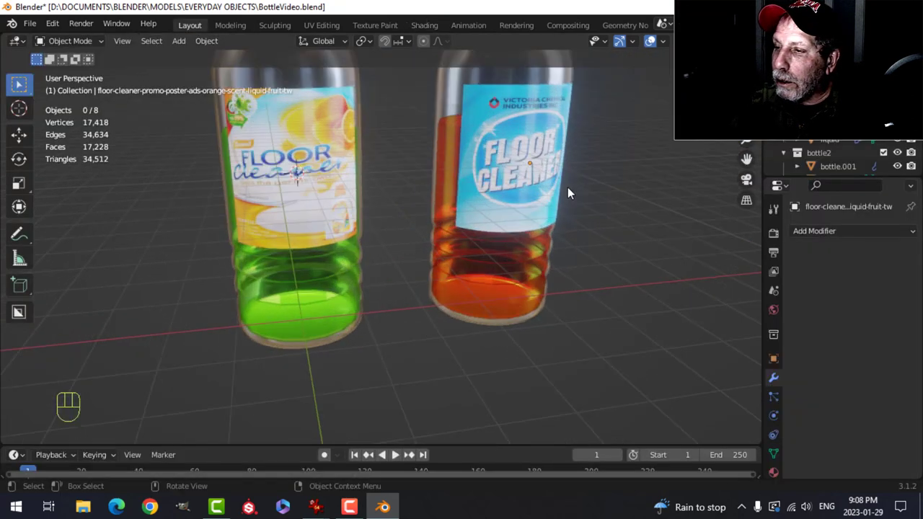
pyautogui.moveTo(568, 187)
pyautogui.mouseDown(button='middle')
pyautogui.moveTo(377, 207)
pyautogui.moveTo(460, 216)
pyautogui.moveTo(511, 197)
pyautogui.mouseUp(button='middle')
pyautogui.scroll(-4, 459, 217)
pyautogui.click(619, 40)
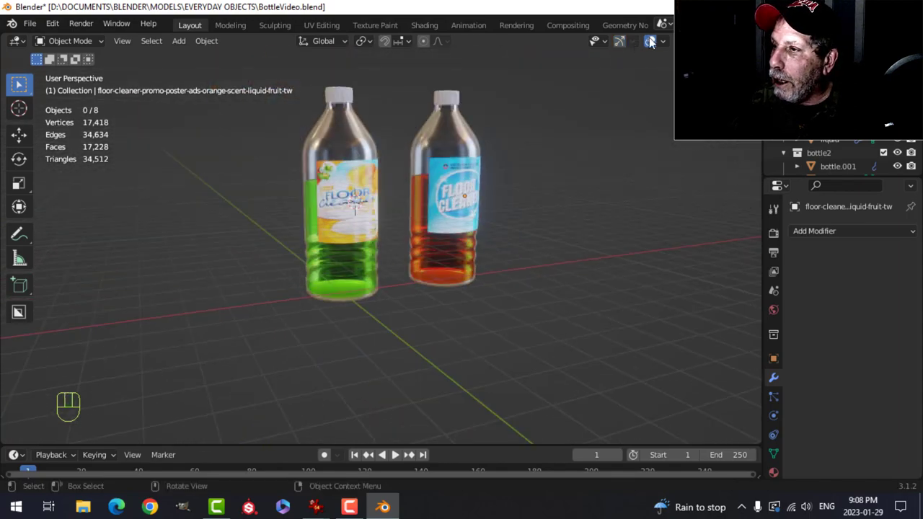
pyautogui.scroll(2, 590, 179)
pyautogui.scroll(-2, 590, 179)
pyautogui.keyDown('shift'); pyautogui.moveTo(589, 179); pyautogui.dragTo(537, 211, button='middle'); pyautogui.keyUp('shift')
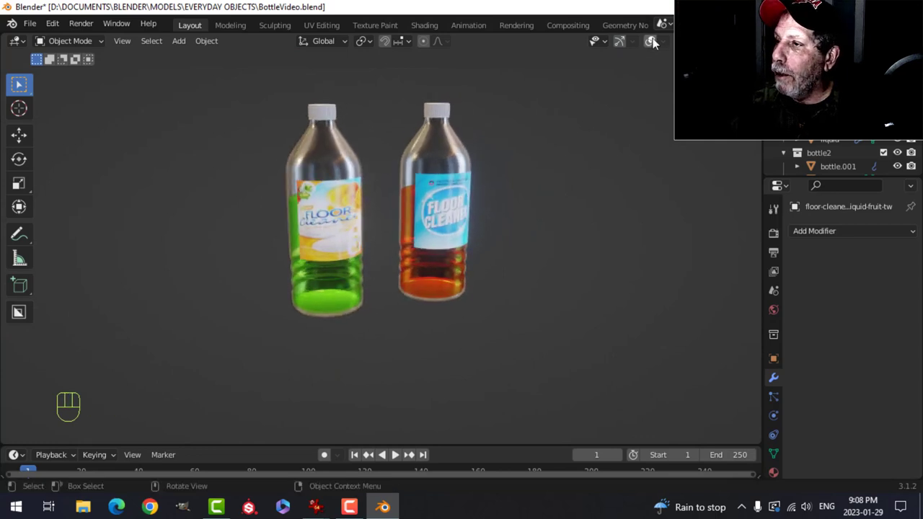
pyautogui.click(619, 41)
pyautogui.click(651, 41)
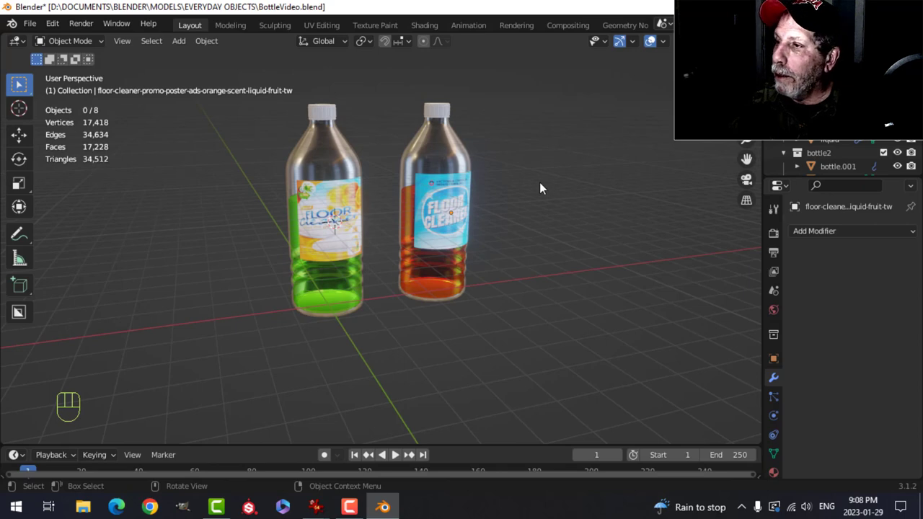
# Reset the 3D cursor to the world origin, add a collection instance of bottle1, and move it along X to about -2.48 m
pyautogui.moveTo(550, 191); pyautogui.dragTo(510, 198, button='middle')
pyautogui.scroll(-3, 462, 220)
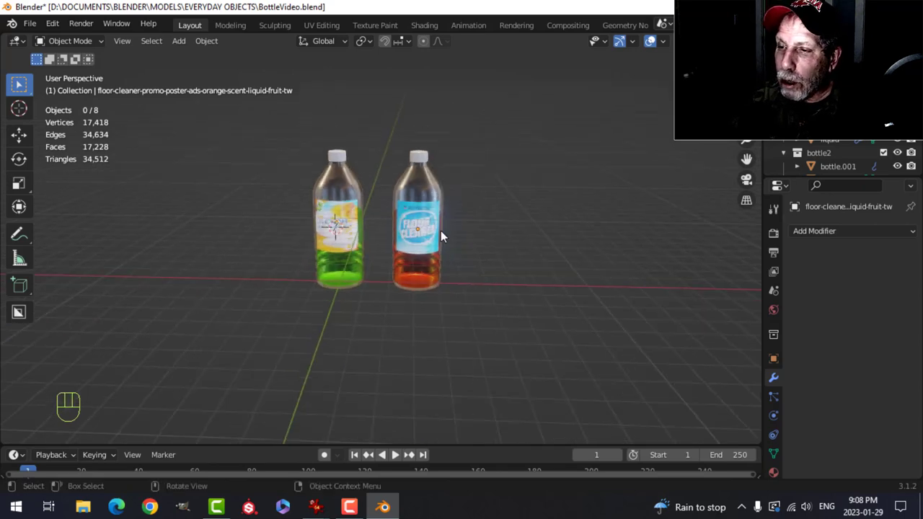
pyautogui.moveTo(440, 232); pyautogui.dragTo(421, 245, button='middle')
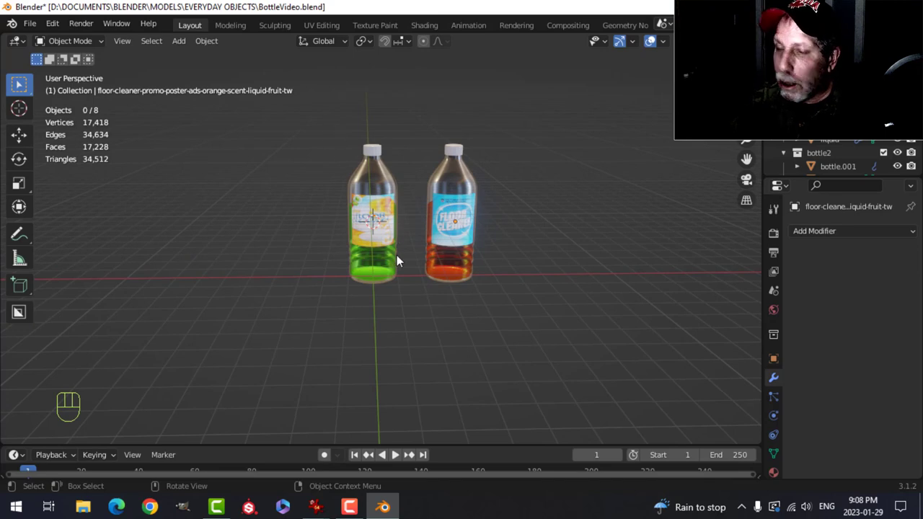
pyautogui.hotkey('shift', 'c')
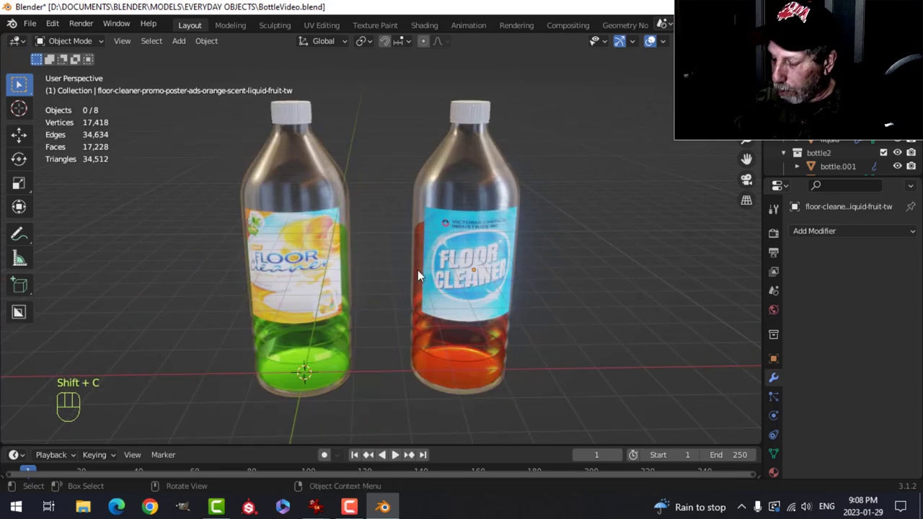
pyautogui.press('KP_1')
pyautogui.scroll(-3, 417, 269)
pyautogui.keyDown('shift'); pyautogui.moveTo(396, 293); pyautogui.dragTo(472, 247, button='middle'); pyautogui.keyUp('shift')
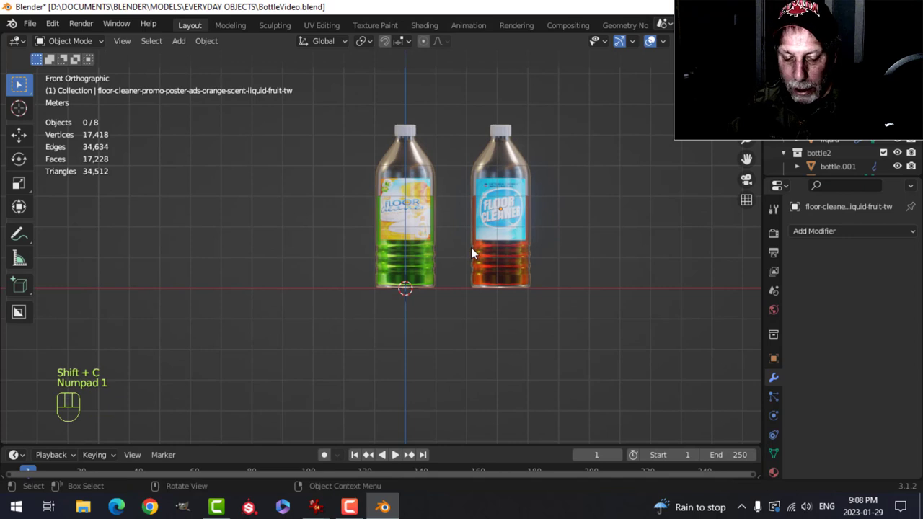
pyautogui.hotkey('shift', 'a')
pyautogui.moveTo(435, 480)
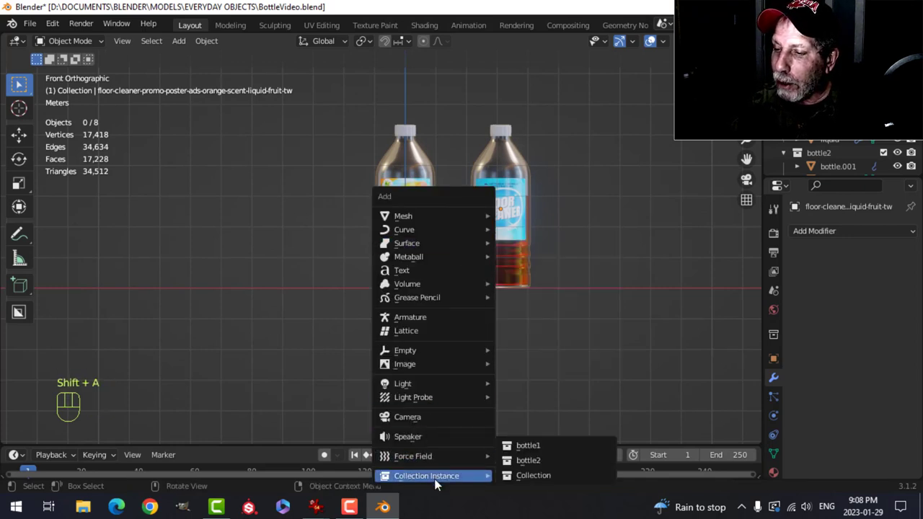
pyautogui.click(527, 447)
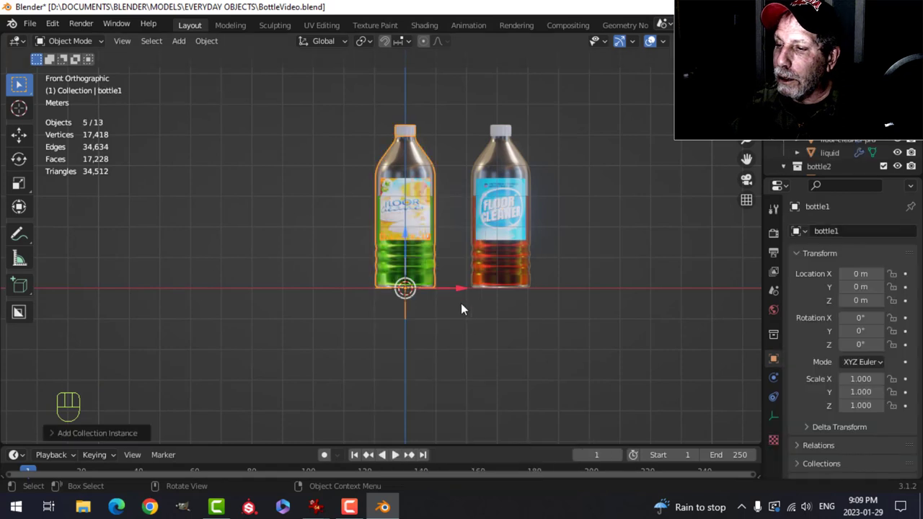
pyautogui.moveTo(451, 286); pyautogui.dragTo(375, 288)
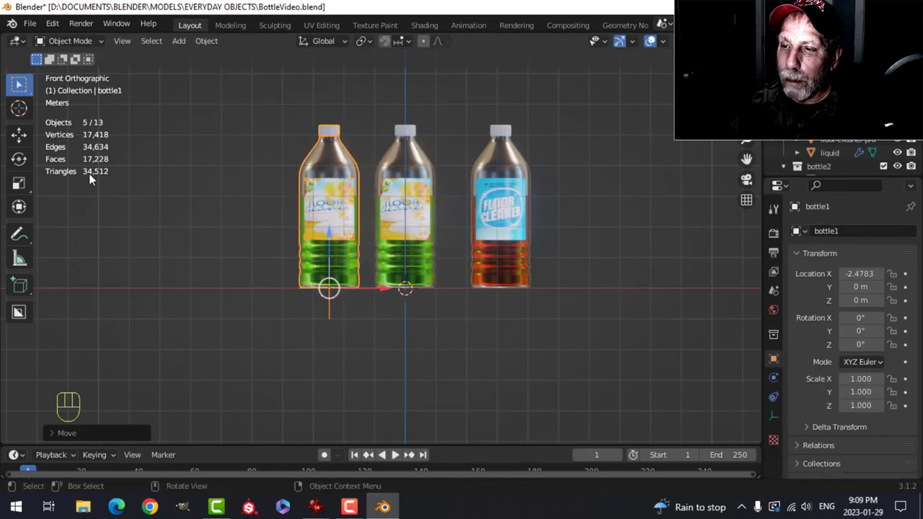
# Duplicate the bottle1 instance to about X -4.85 m and rotate the copy about 39° around global Z
pyautogui.hotkey('shift', 'd')
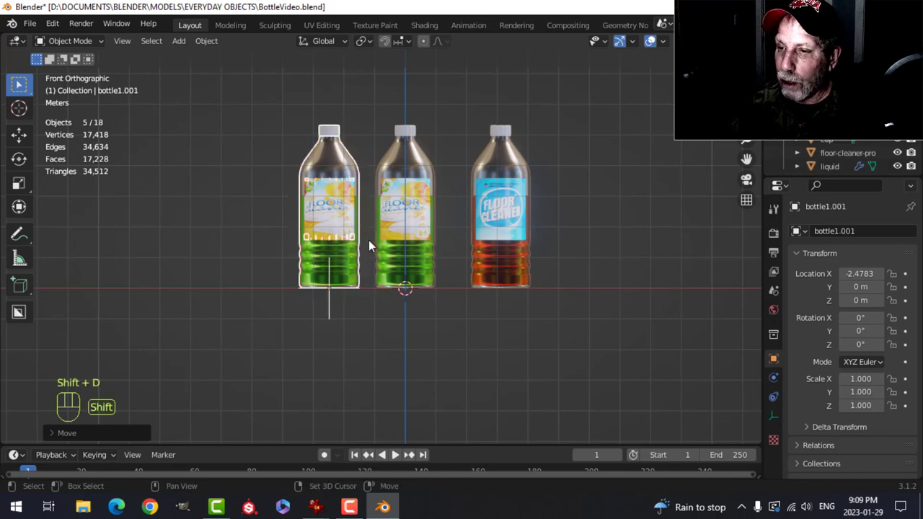
pyautogui.click(307, 300)
pyautogui.keyDown('shift'); pyautogui.moveTo(274, 280); pyautogui.dragTo(339, 309, button='middle'); pyautogui.keyUp('shift')
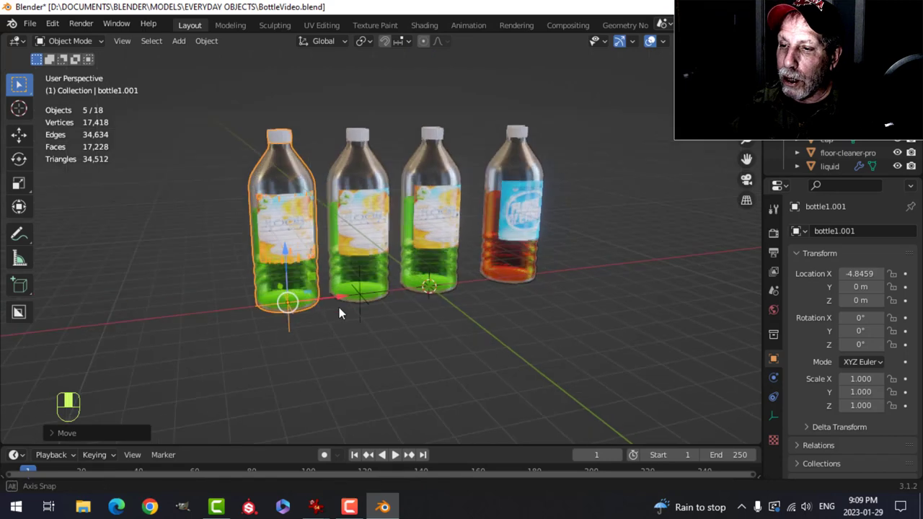
pyautogui.press('r')
pyautogui.press('z')
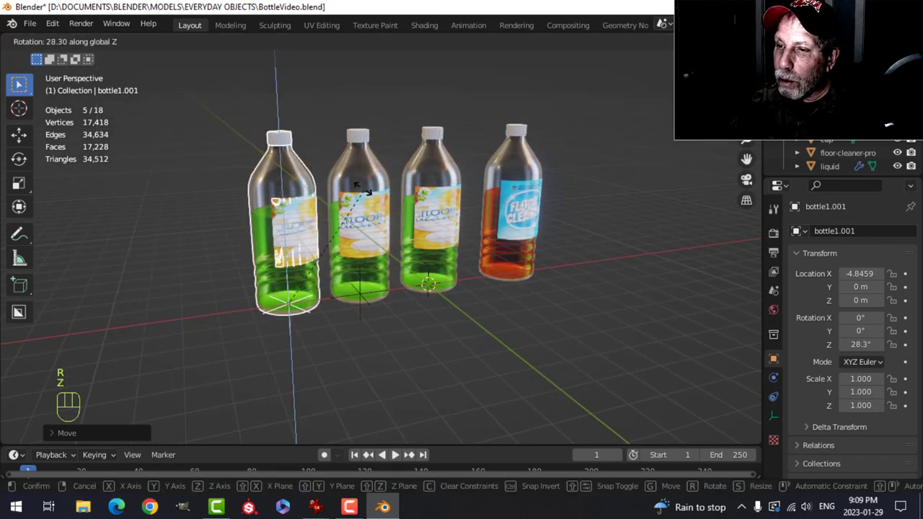
pyautogui.click(343, 185)
pyautogui.hotkey('alt', 'a')
pyautogui.moveTo(436, 188); pyautogui.dragTo(388, 186, button='middle')
pyautogui.click(319, 191)
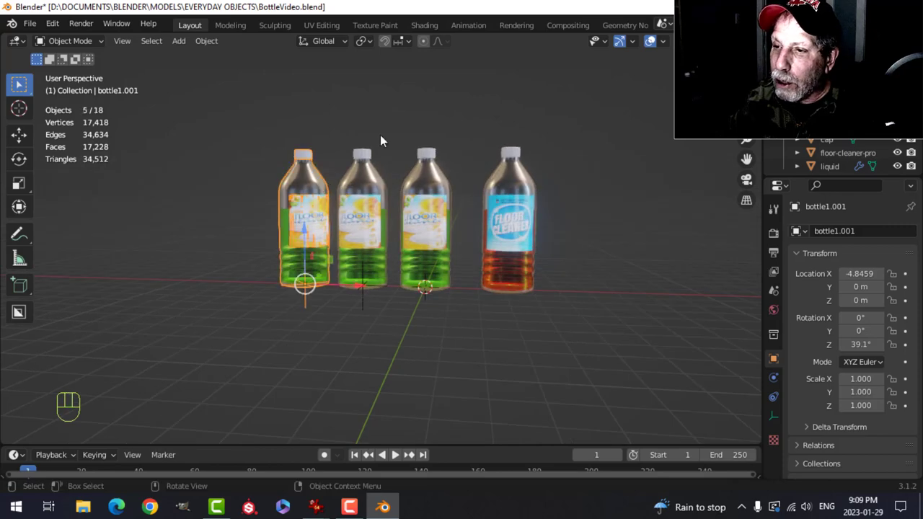
pyautogui.press('s')
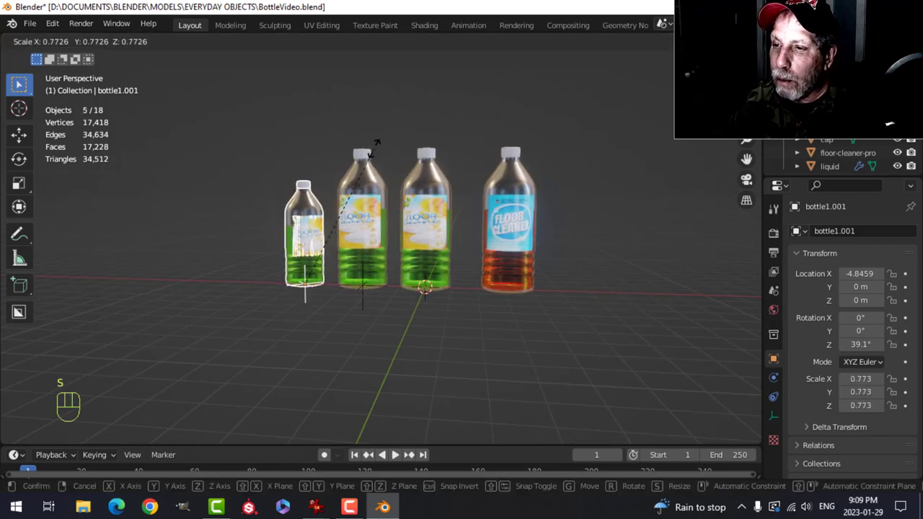
pyautogui.press('Escape')
pyautogui.moveTo(375, 166); pyautogui.dragTo(345, 206, button='middle')
pyautogui.hotkey('alt', 'a')
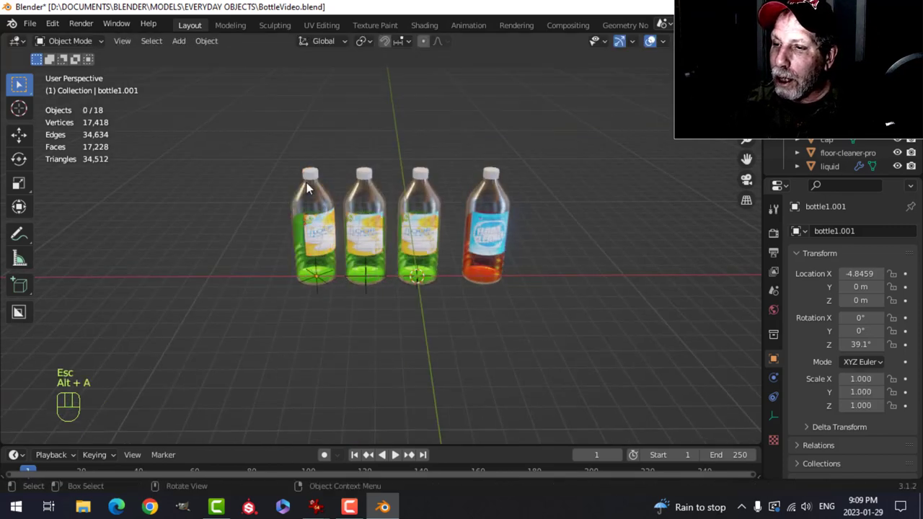
# Duplicate the two bottle1 instances twice along Y in top view, placing the new rows at about 2.26 m and 4.62 m
pyautogui.click(306, 186)
pyautogui.keyDown('shift'); pyautogui.click(365, 192); pyautogui.keyUp('shift')
pyautogui.press('KP_7')
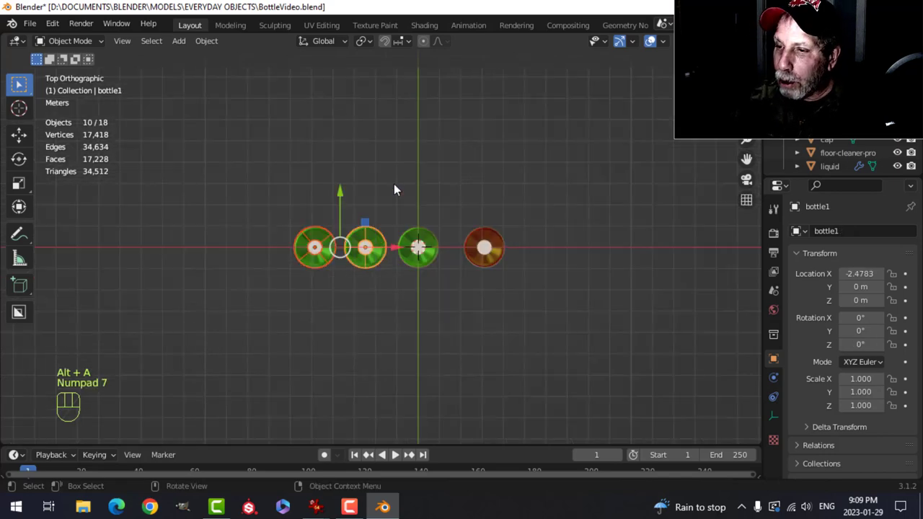
pyautogui.hotkey('shift', 'd')
pyautogui.middleClick(346, 200)
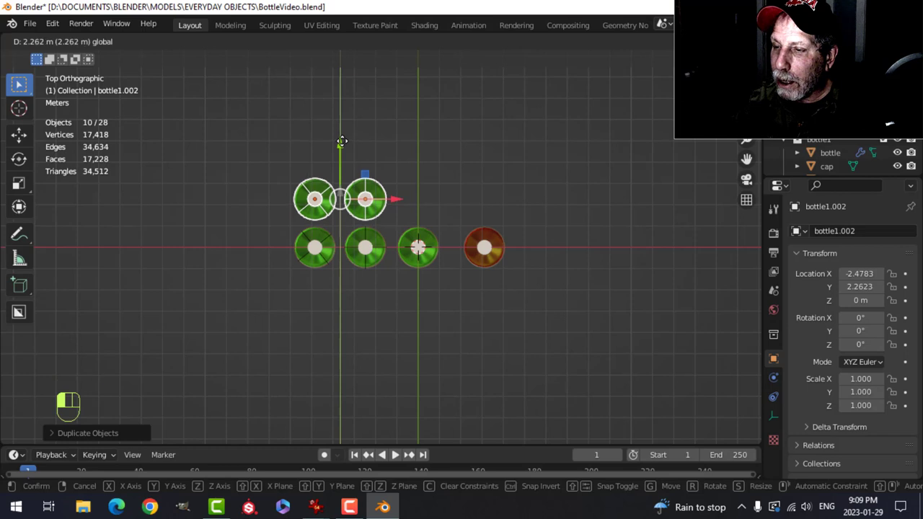
pyautogui.click(342, 142)
pyautogui.hotkey('shift', 'd')
pyautogui.rightClick(338, 142)
pyautogui.moveTo(339, 142); pyautogui.dragTo(339, 91)
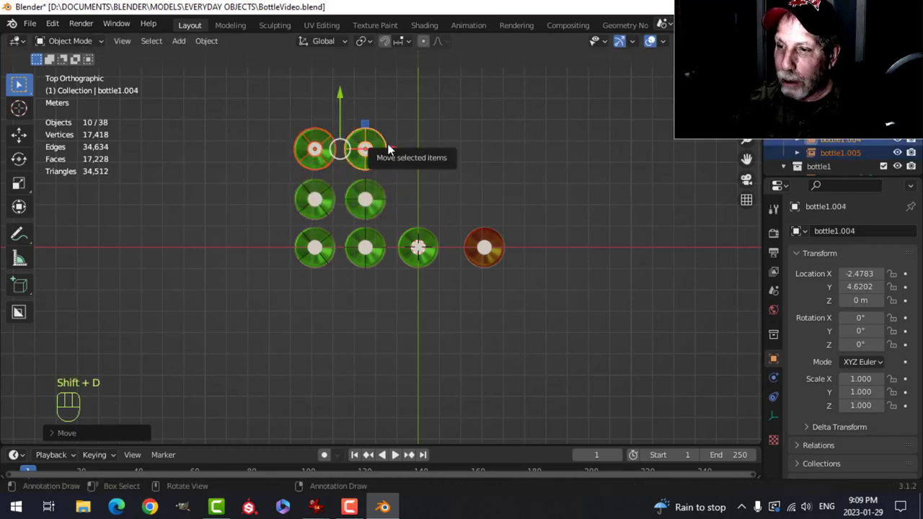
# Duplicate the rearmost pair of instances and place the copies beside the rows, with bottle1.006 at about X -7.10 m, Y 1.15 m
pyautogui.hotkey('shift', 'd')
pyautogui.press('g')
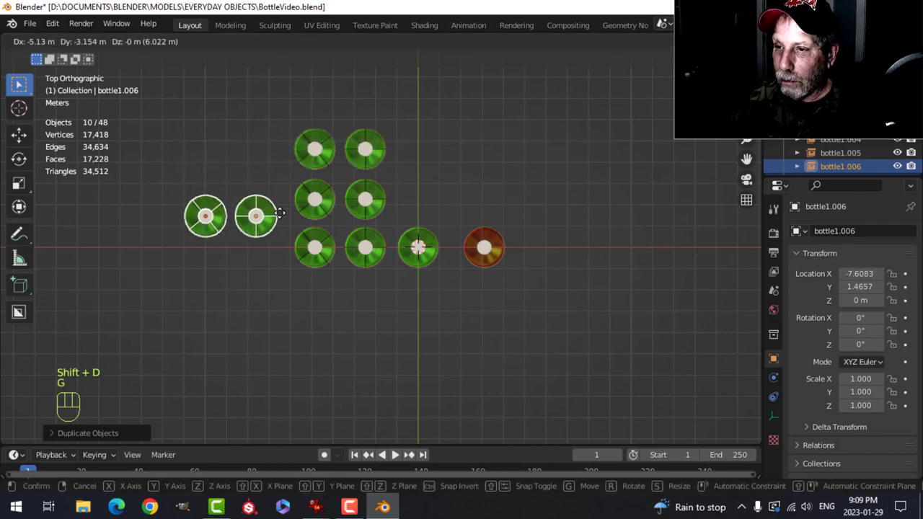
pyautogui.click(276, 219)
pyautogui.moveTo(276, 220); pyautogui.dragTo(388, 249, button='middle')
pyautogui.hotkey('alt', 'a')
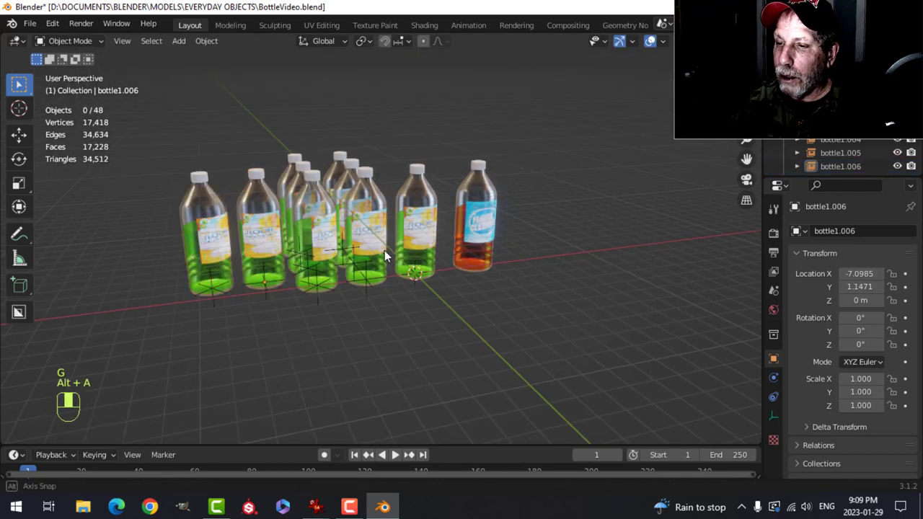
# Scale the bottle1.006 instance down uniformly to a little under 0.88
pyautogui.click(320, 201)
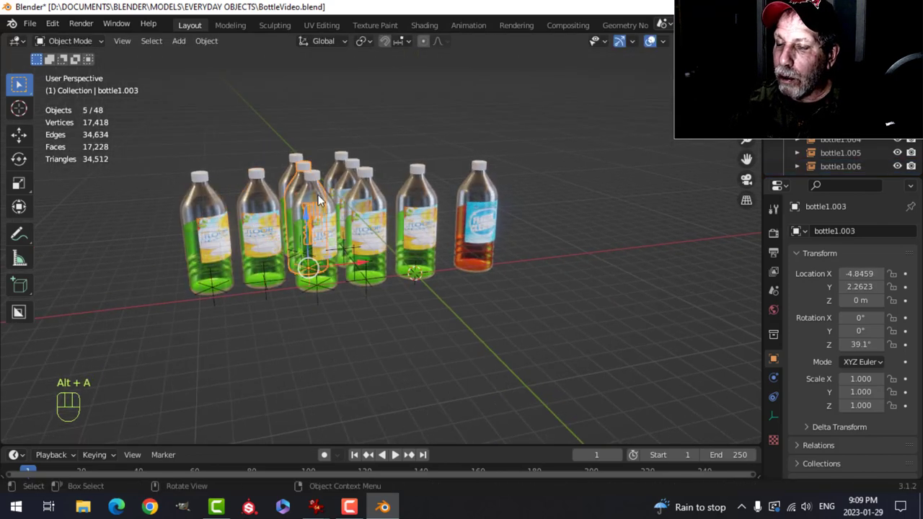
pyautogui.click(262, 208)
pyautogui.press('s')
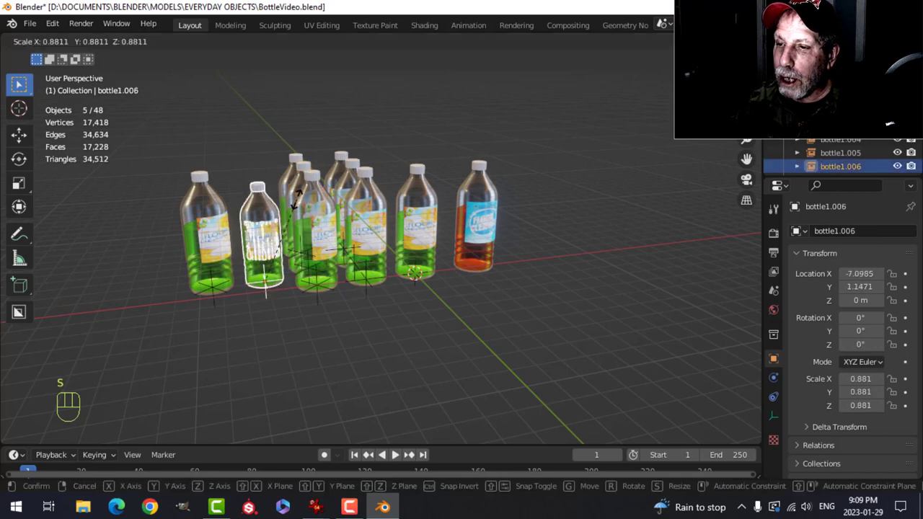
pyautogui.click(296, 207)
# Select all four parts of the original green bottle and rotate them around global Z, turning its label toward the orange bottle
pyautogui.click(360, 191)
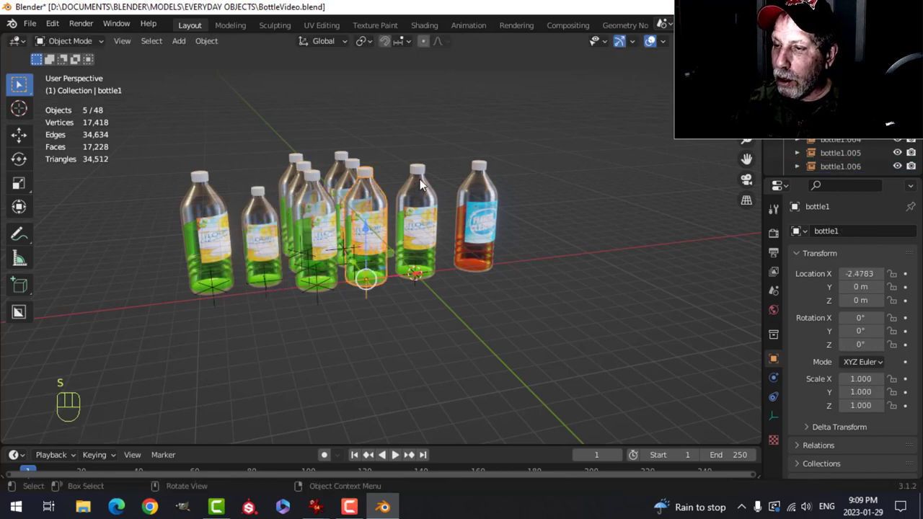
pyautogui.click(421, 186)
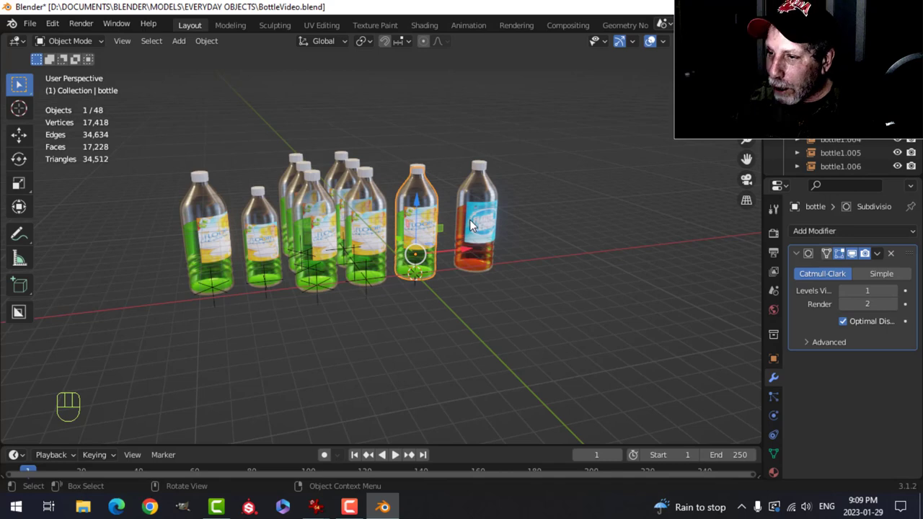
pyautogui.moveTo(587, 223); pyautogui.dragTo(550, 217, button='middle')
pyautogui.hotkey('alt', 'a')
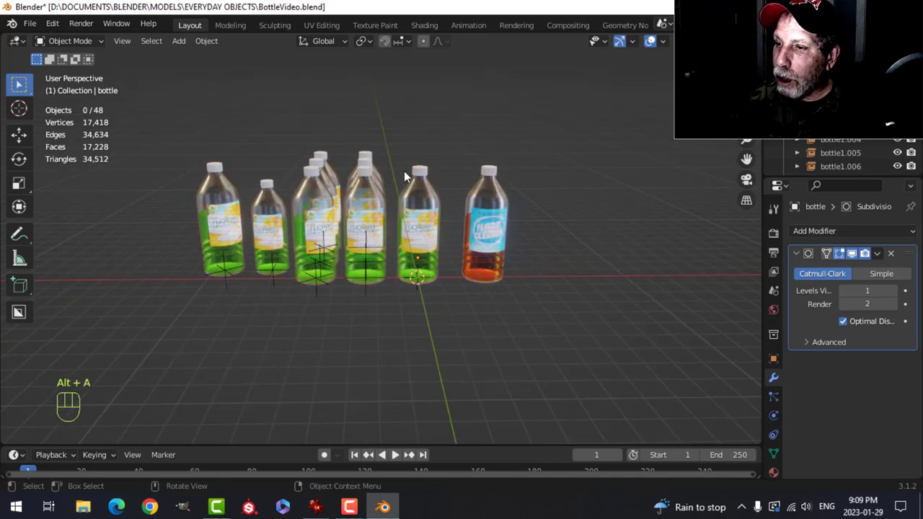
pyautogui.moveTo(393, 154); pyautogui.dragTo(447, 302)
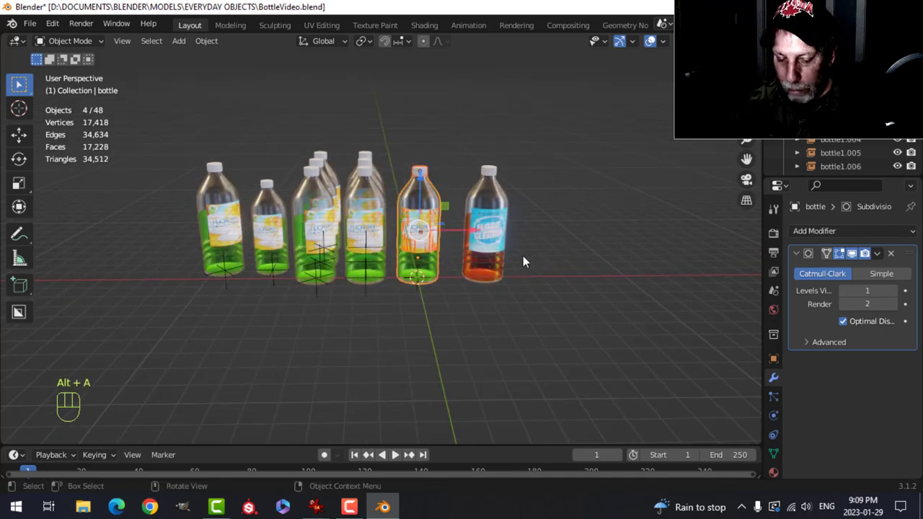
pyautogui.press('r')
pyautogui.press('z')
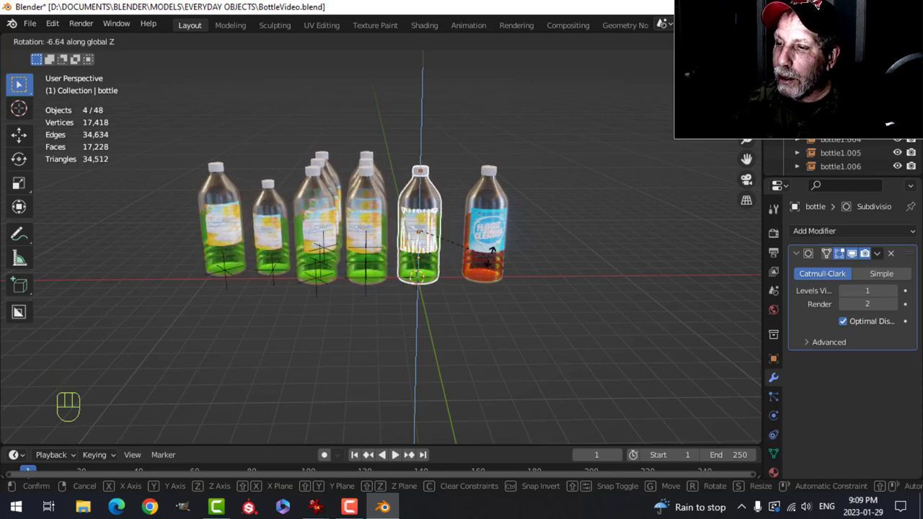
pyautogui.click(476, 197)
pyautogui.hotkey('alt', 'a')
pyautogui.keyDown('shift'); pyautogui.moveTo(373, 285); pyautogui.dragTo(410, 282, button='middle'); pyautogui.keyUp('shift')
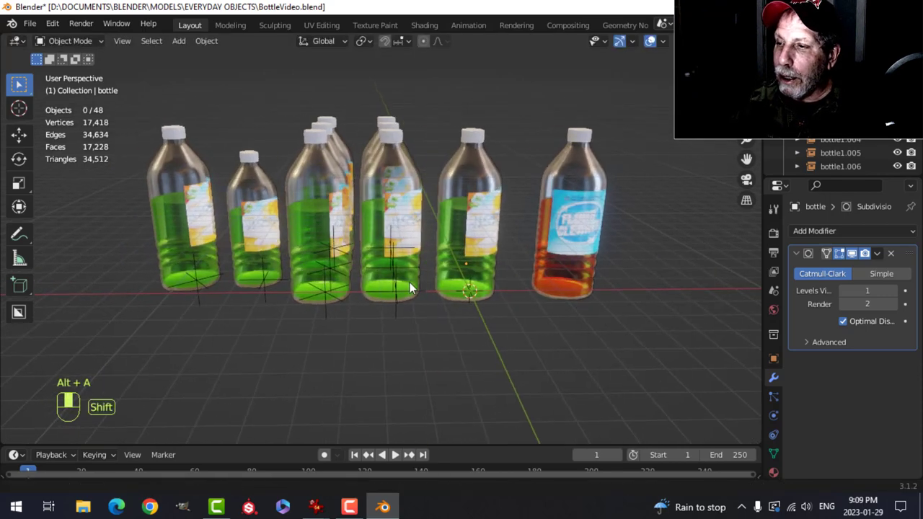
# Hide the gizmos and overlays and examine the whole group of bottles up close from another angle
pyautogui.click(619, 40)
pyautogui.click(650, 40)
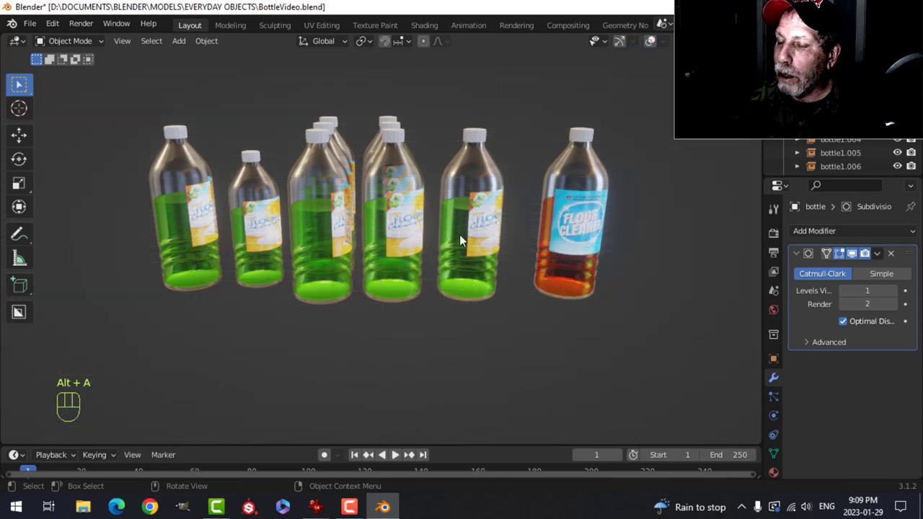
pyautogui.moveTo(462, 240); pyautogui.dragTo(355, 257, button='middle')
pyautogui.scroll(4, 456, 231)
pyautogui.scroll(-3, 457, 232)
pyautogui.scroll(2, 348, 234)
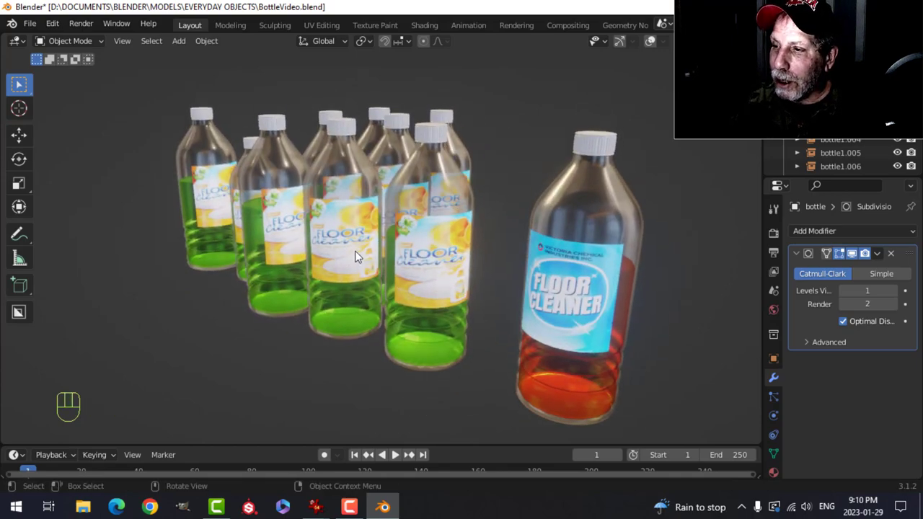